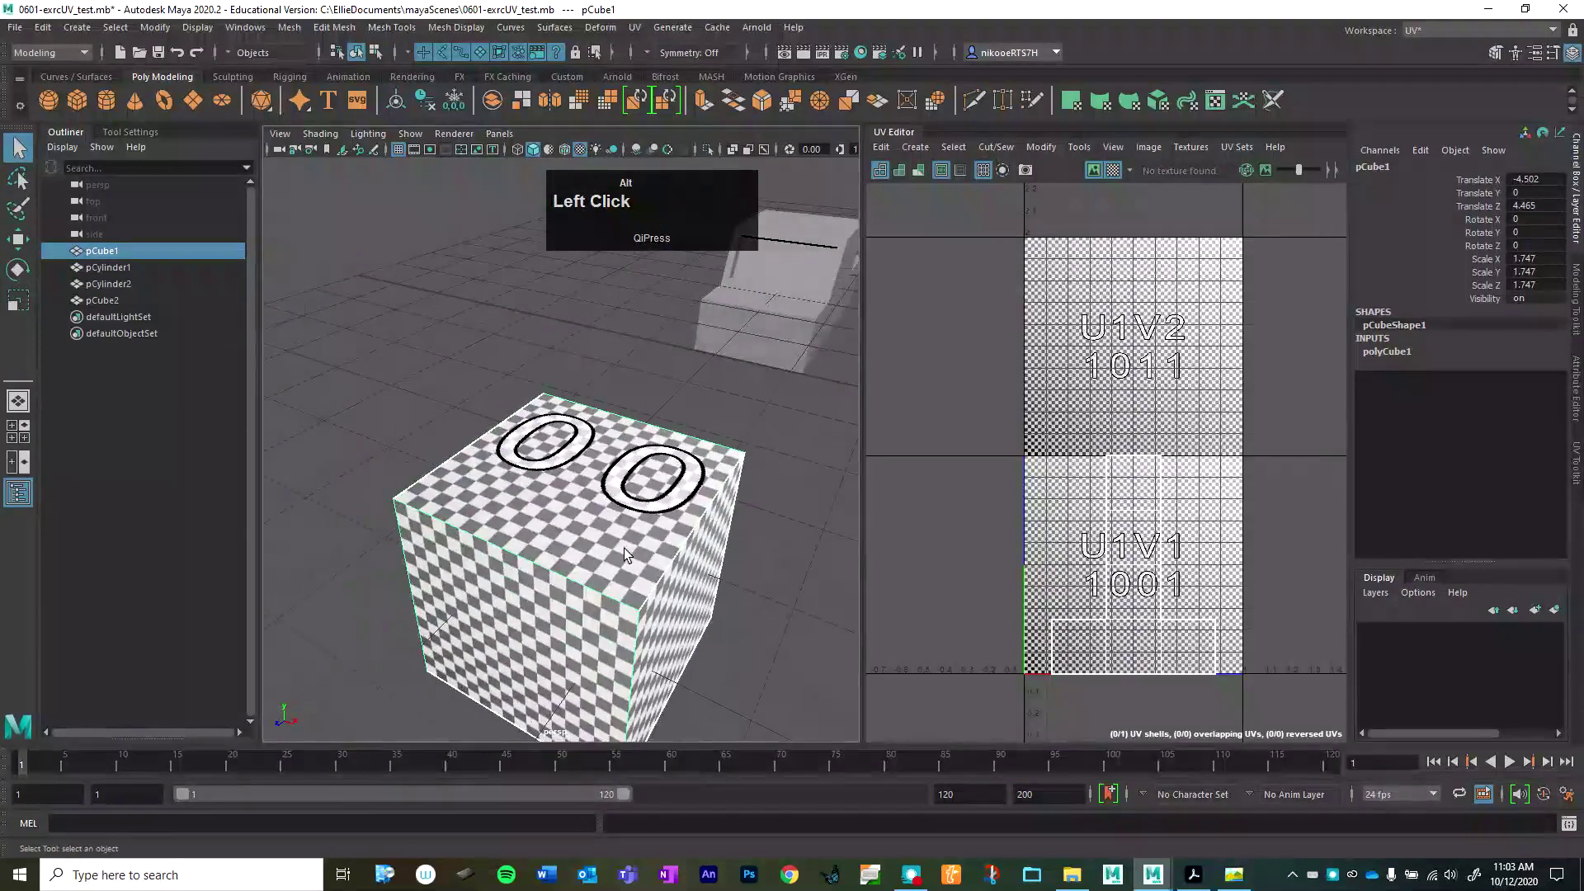
- Examine the checkered cube from several angles and compare it with its UV layout across the tiles
{"action": "scroll", "coordinate": [446, 592], "scroll_direction": "down", "scroll_amount": 1}
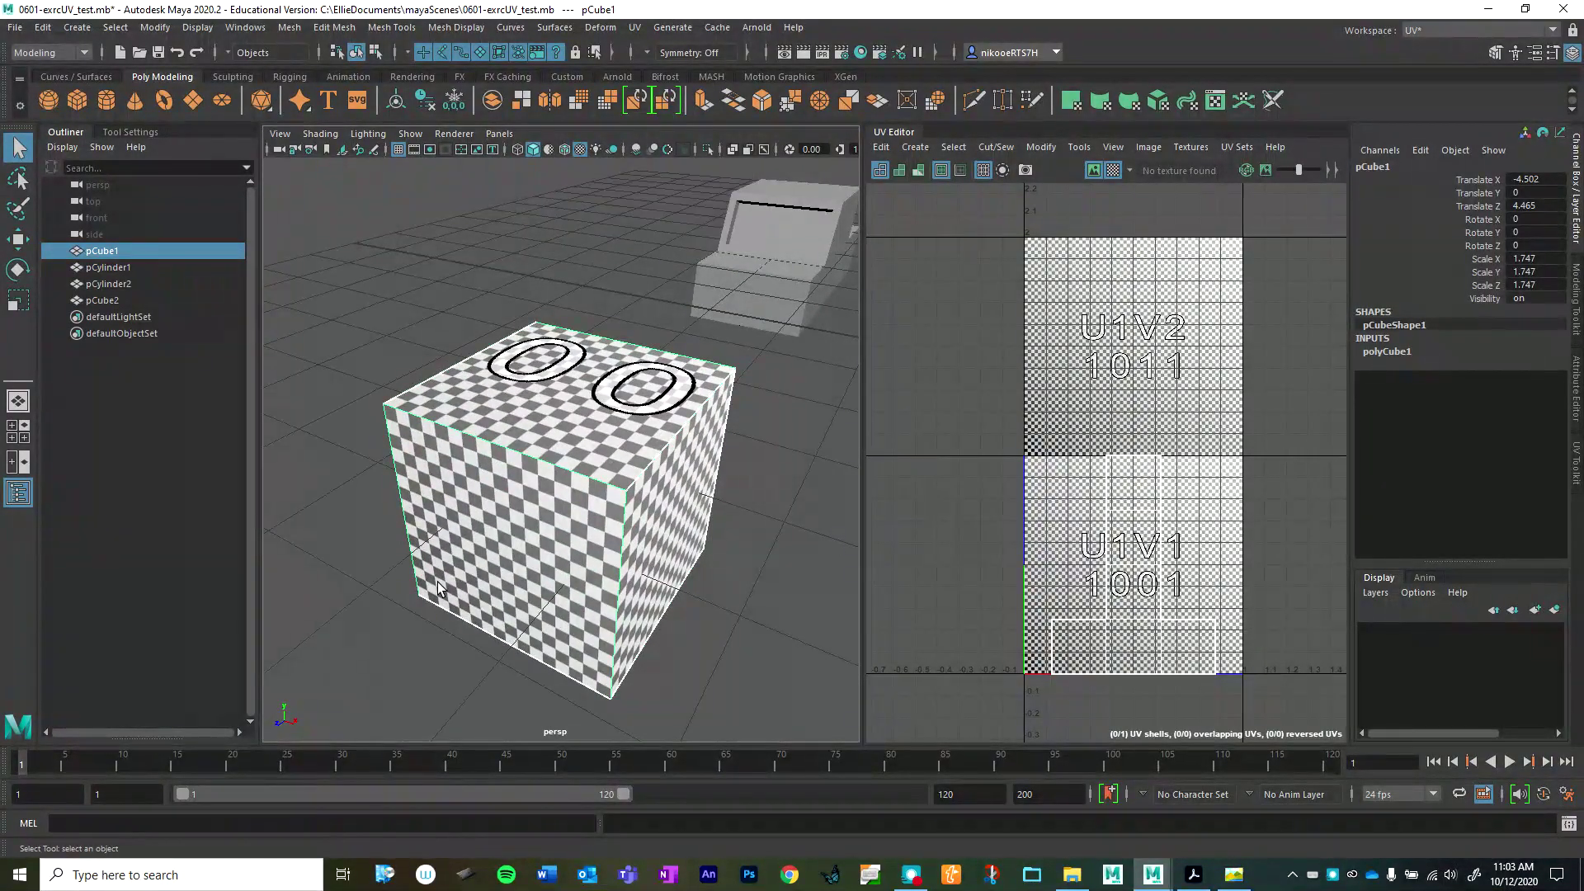
{"action": "scroll", "coordinate": [439, 589], "scroll_direction": "down", "scroll_amount": 1}
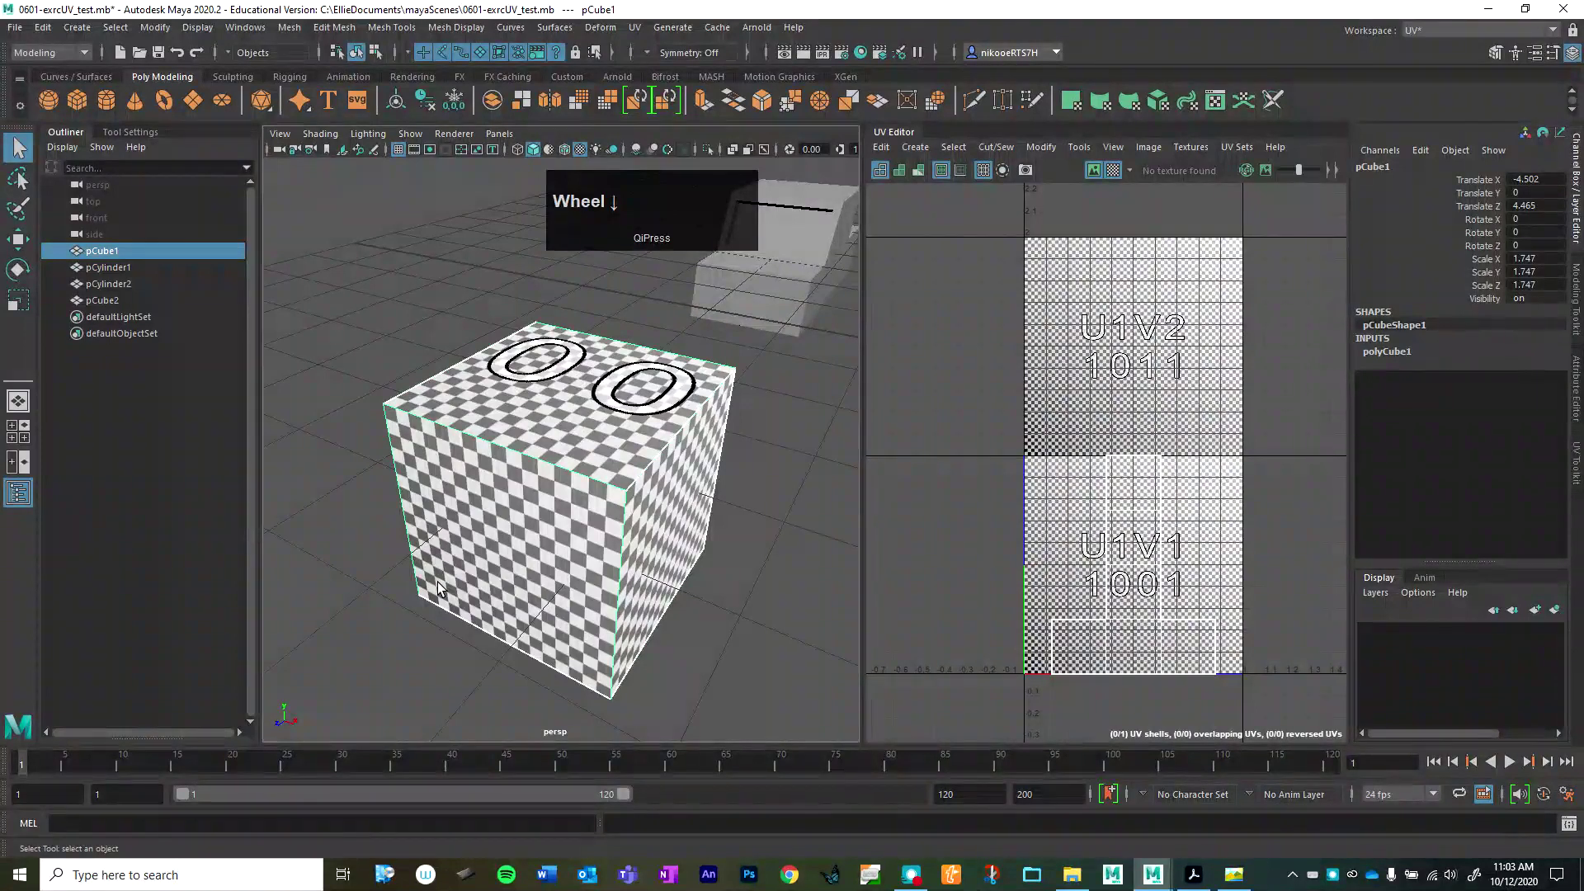
{"action": "scroll", "coordinate": [439, 588], "scroll_direction": "down", "scroll_amount": 1}
{"action": "scroll", "coordinate": [142, 401], "scroll_direction": "up", "scroll_amount": 1}
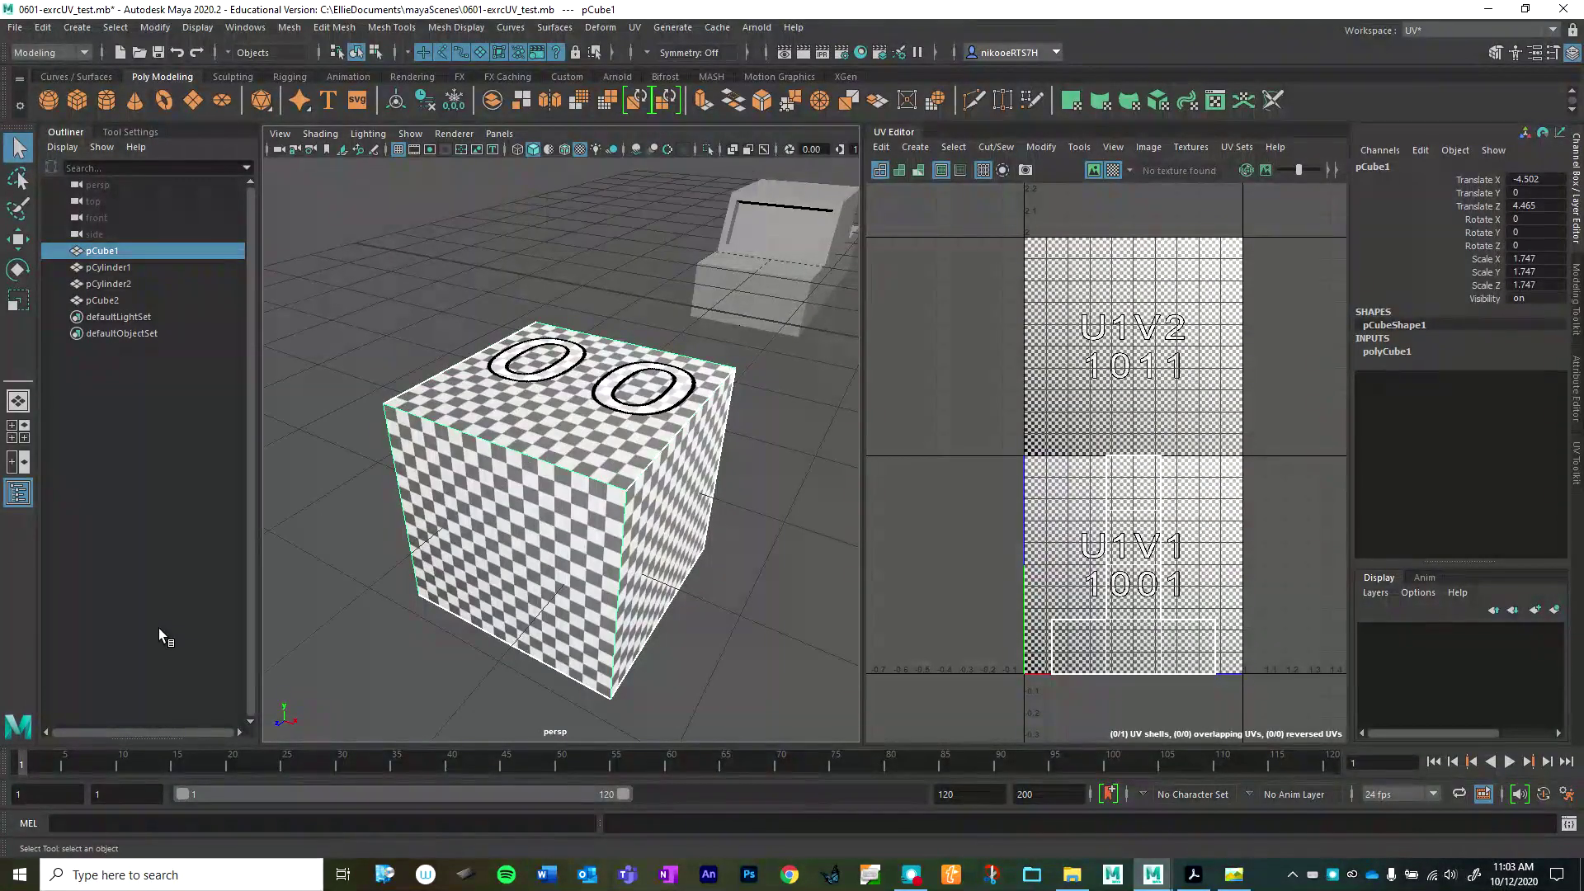
{"action": "left_click_drag", "start_coordinate": [729, 442], "coordinate": [551, 573], "text": "alt"}
{"action": "middle_click_drag", "start_coordinate": [551, 574], "coordinate": [585, 475], "text": "alt"}
{"action": "scroll", "coordinate": [425, 637], "scroll_direction": "down", "scroll_amount": 1}
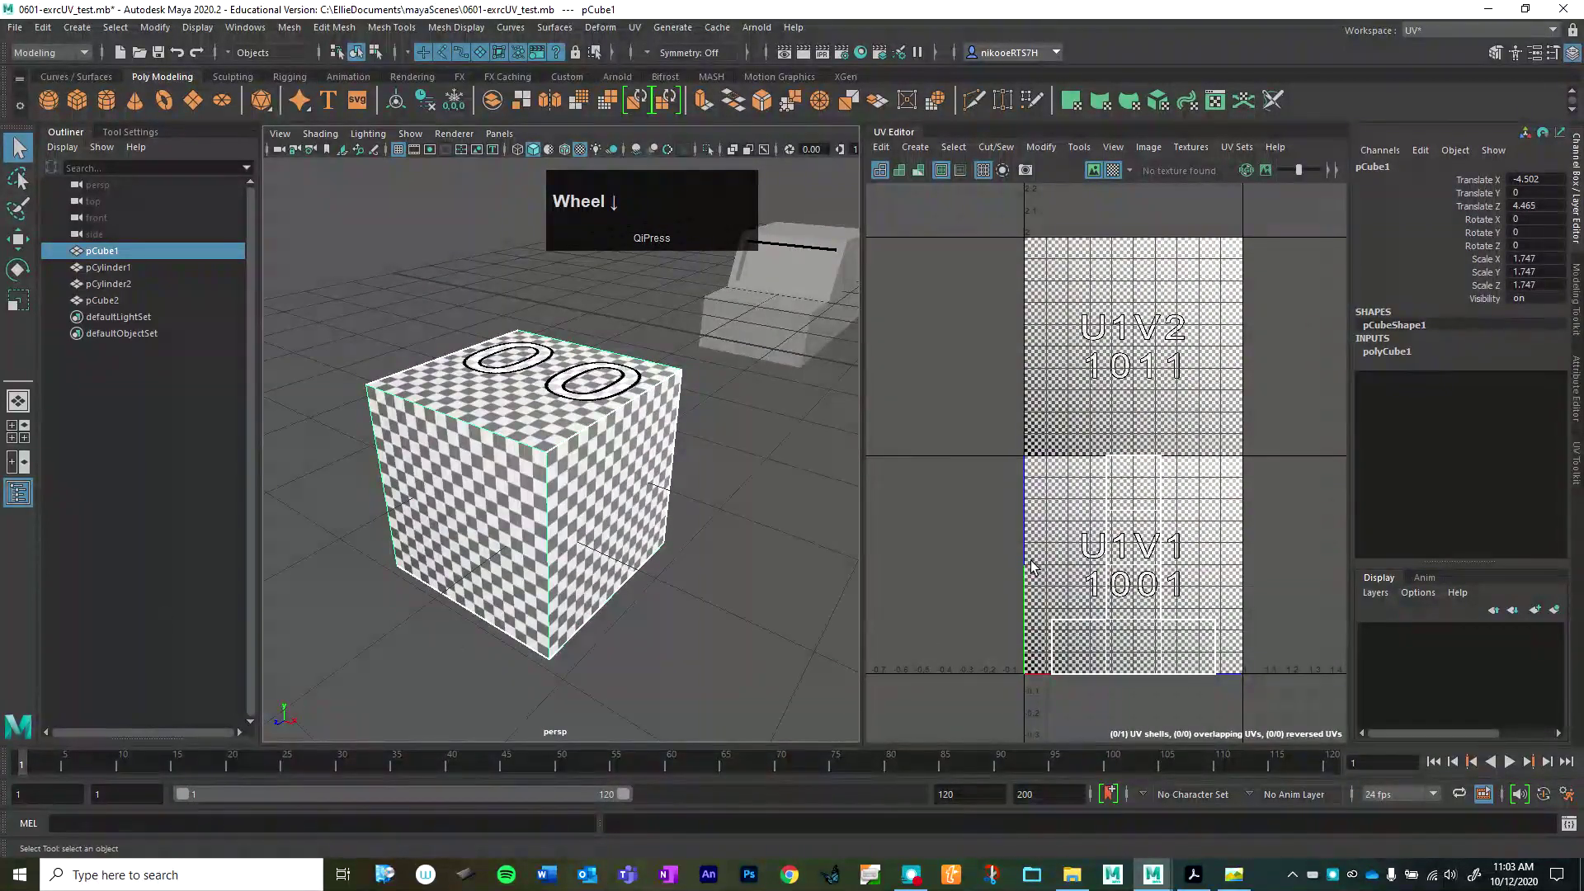
{"action": "scroll", "coordinate": [1106, 569], "scroll_direction": "down", "scroll_amount": 2}
{"action": "middle_click_drag", "start_coordinate": [1106, 569], "coordinate": [1143, 510], "text": "alt"}
{"action": "scroll", "coordinate": [1110, 547], "scroll_direction": "up", "scroll_amount": 5}
{"action": "left_click", "coordinate": [1124, 530], "text": "alt"}
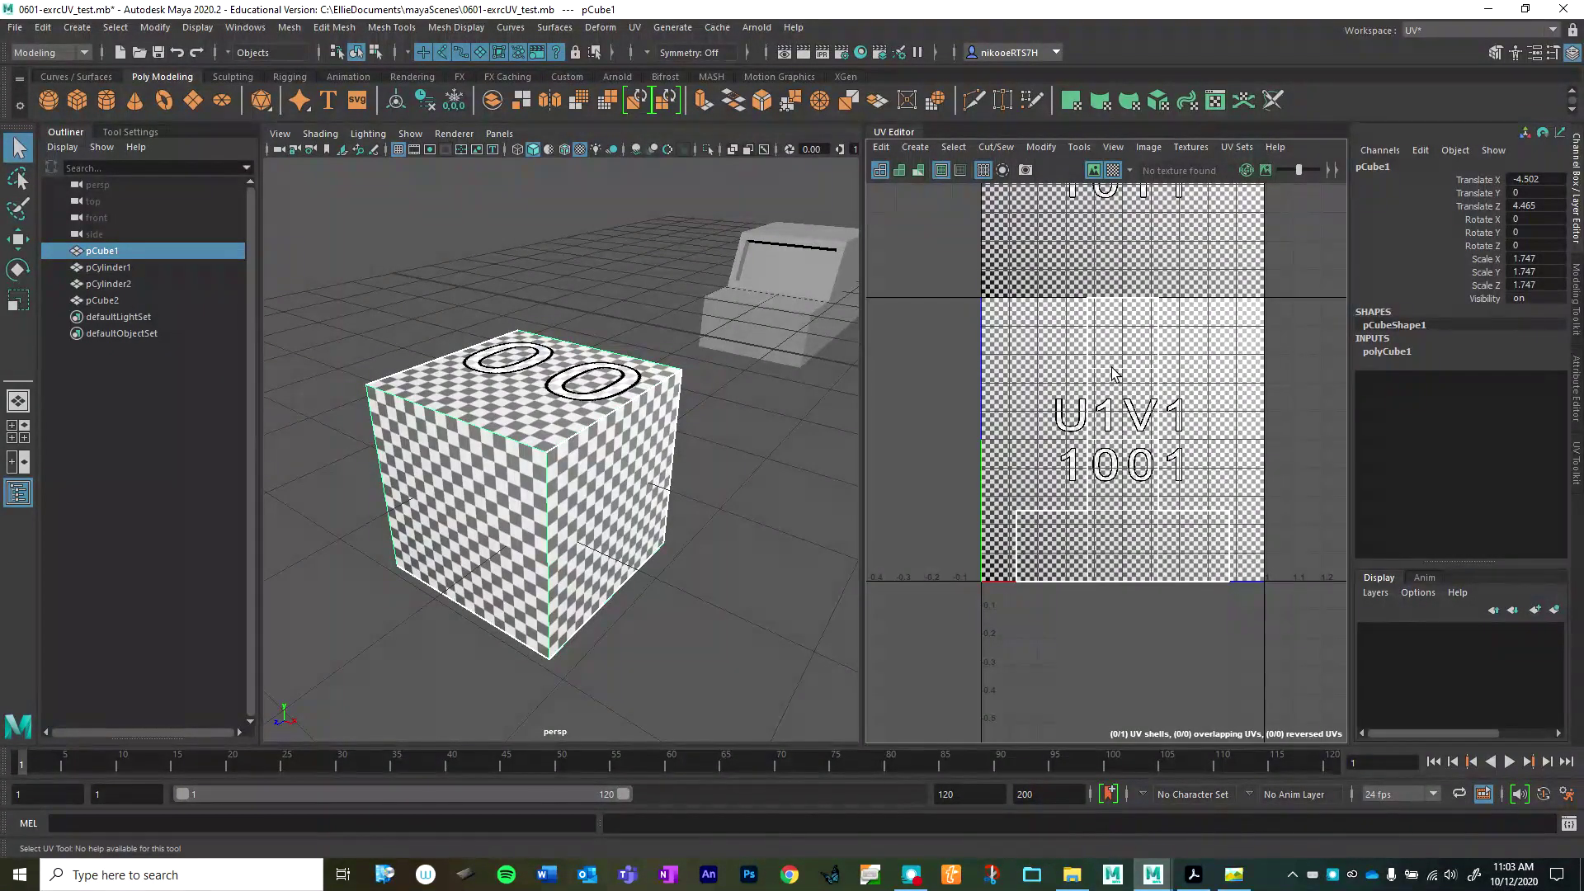
{"action": "middle_click_drag", "start_coordinate": [1113, 373], "coordinate": [1109, 388], "text": "alt"}
{"action": "right_click_drag", "start_coordinate": [1109, 388], "coordinate": [1105, 384], "text": "alt"}
{"action": "middle_click_drag", "start_coordinate": [1106, 384], "coordinate": [1076, 482], "text": "alt"}
{"action": "right_click_drag", "start_coordinate": [1077, 483], "coordinate": [1046, 505], "text": "alt"}
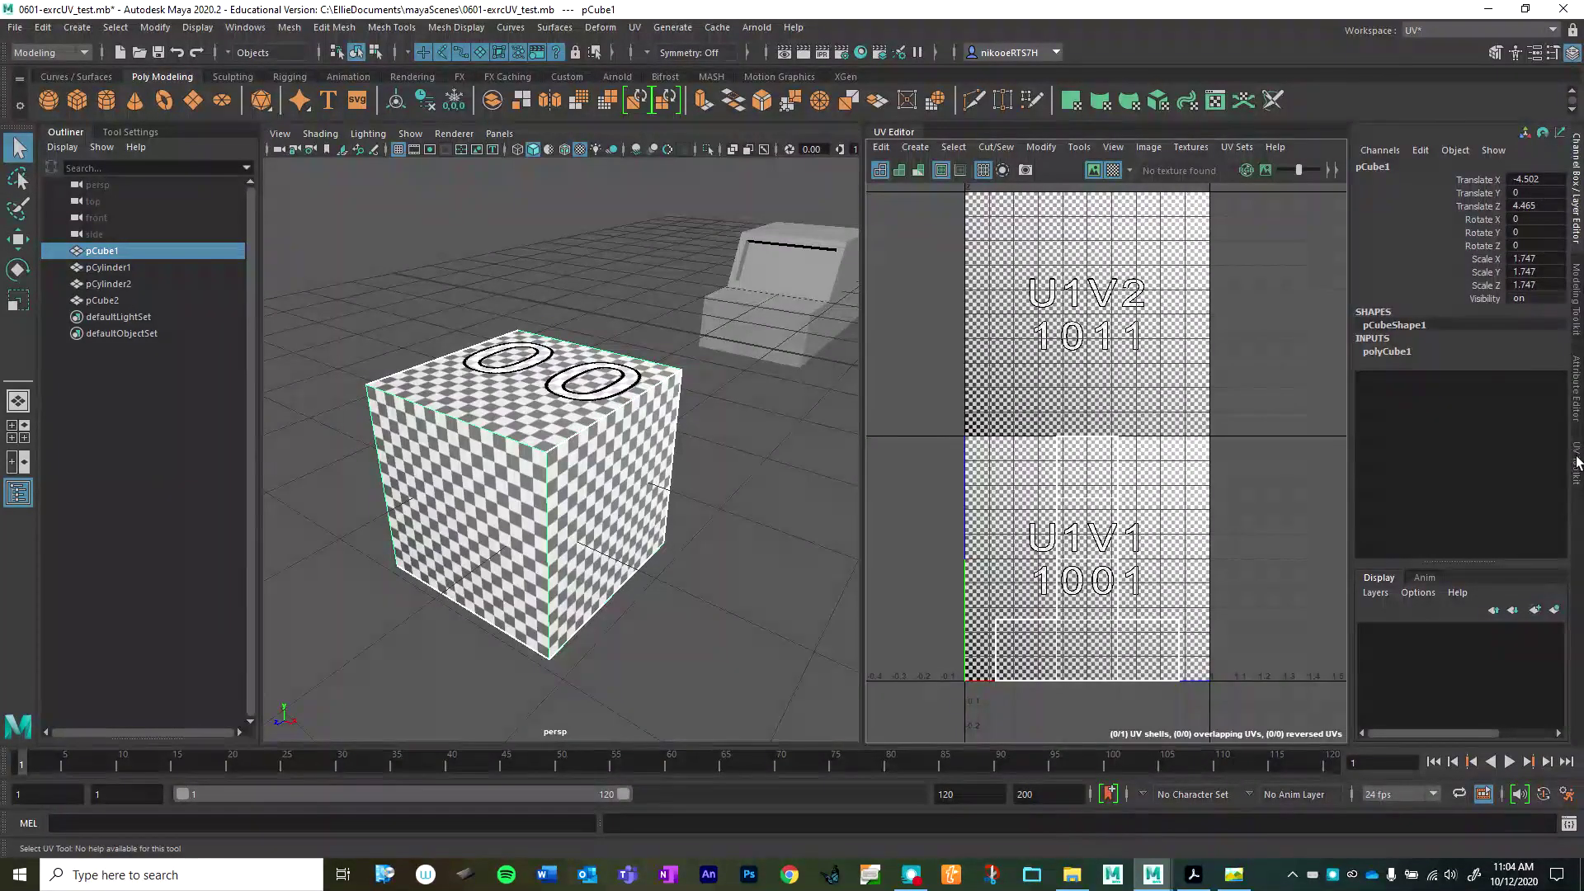
- Show the UV Toolkit and select the cube's entire UV shell in UV shell selection mode
{"action": "left_click", "coordinate": [1576, 464]}
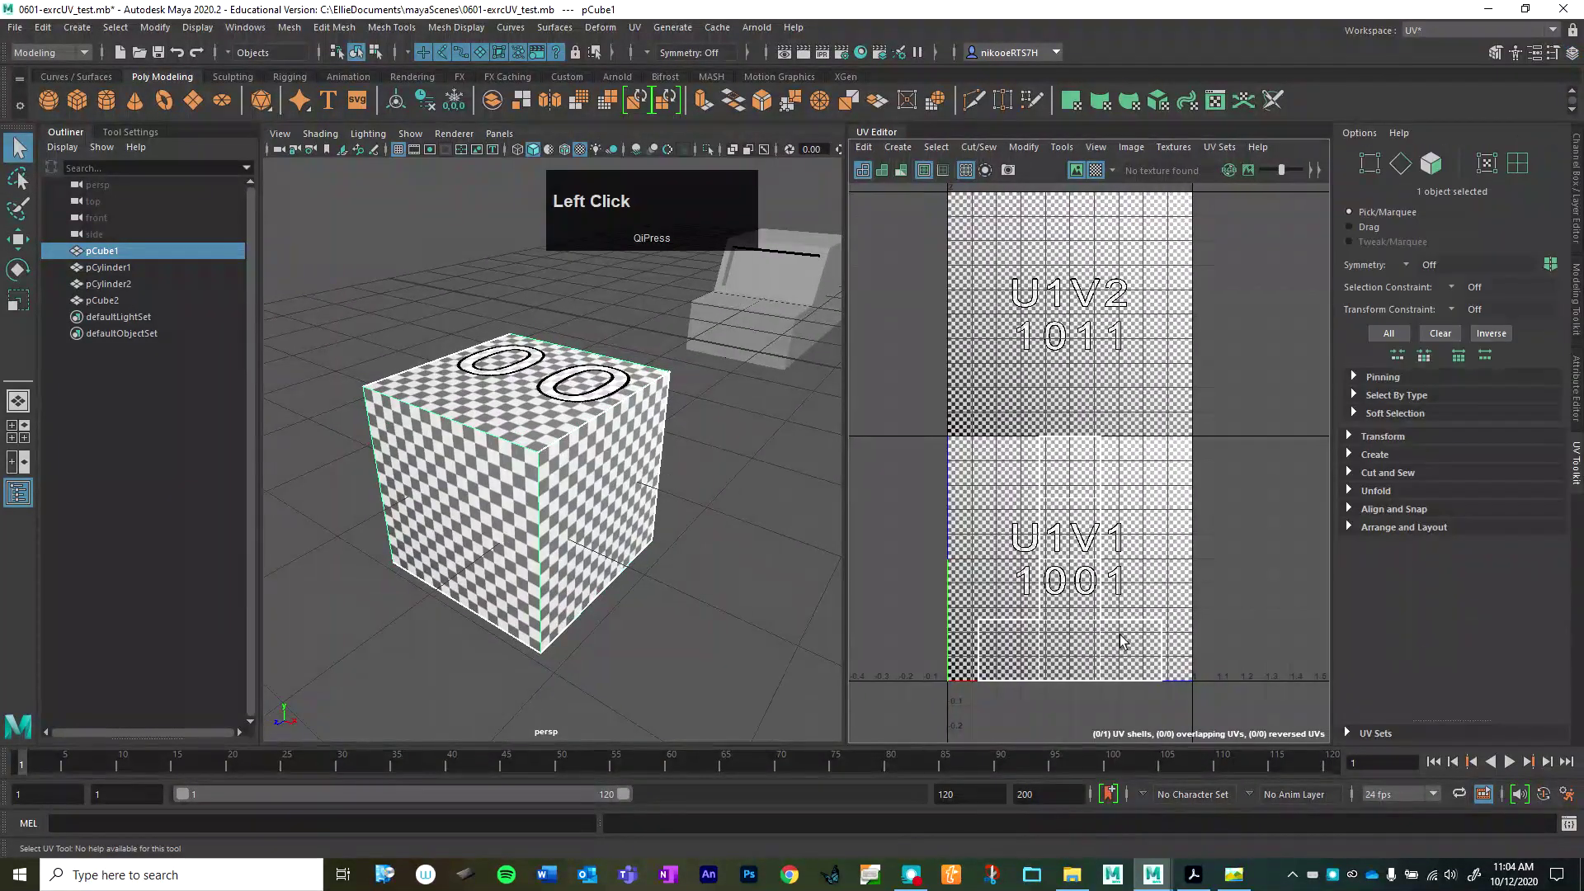
{"action": "right_click", "coordinate": [1070, 520]}
{"action": "mouse_move", "coordinate": [1070, 519]}
{"action": "right_mouse_down"}
{"action": "mouse_move", "coordinate": [998, 495]}
{"action": "mouse_move", "coordinate": [1070, 513]}
{"action": "mouse_move", "coordinate": [1072, 495]}
{"action": "right_mouse_up"}
{"action": "left_click", "coordinate": [1518, 163]}
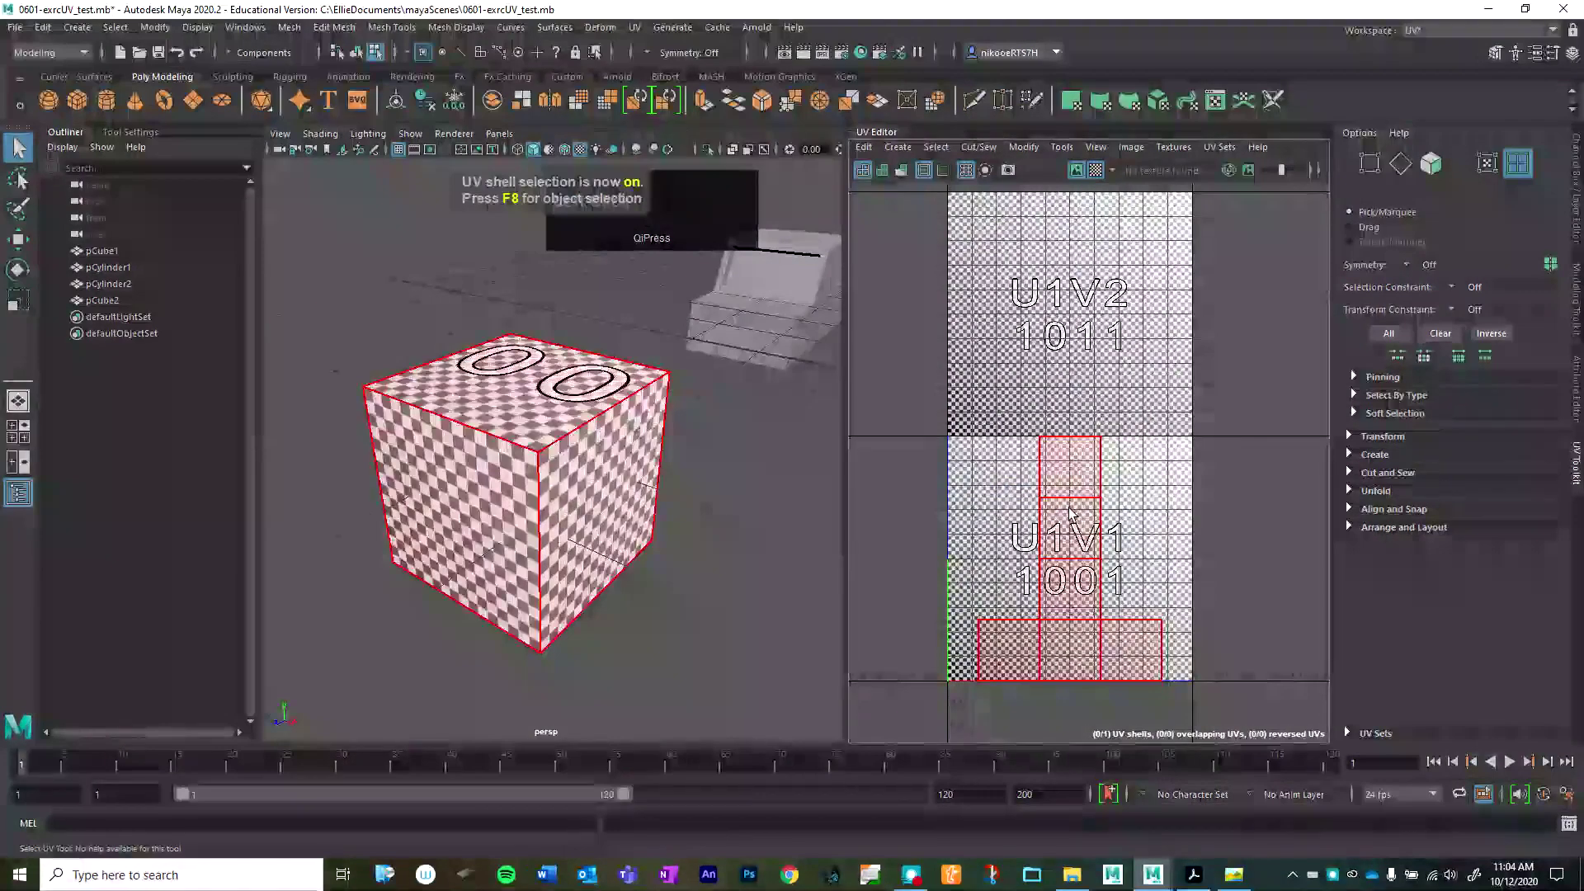
{"action": "left_click", "coordinate": [1097, 652]}
{"action": "left_click", "coordinate": [1097, 605]}
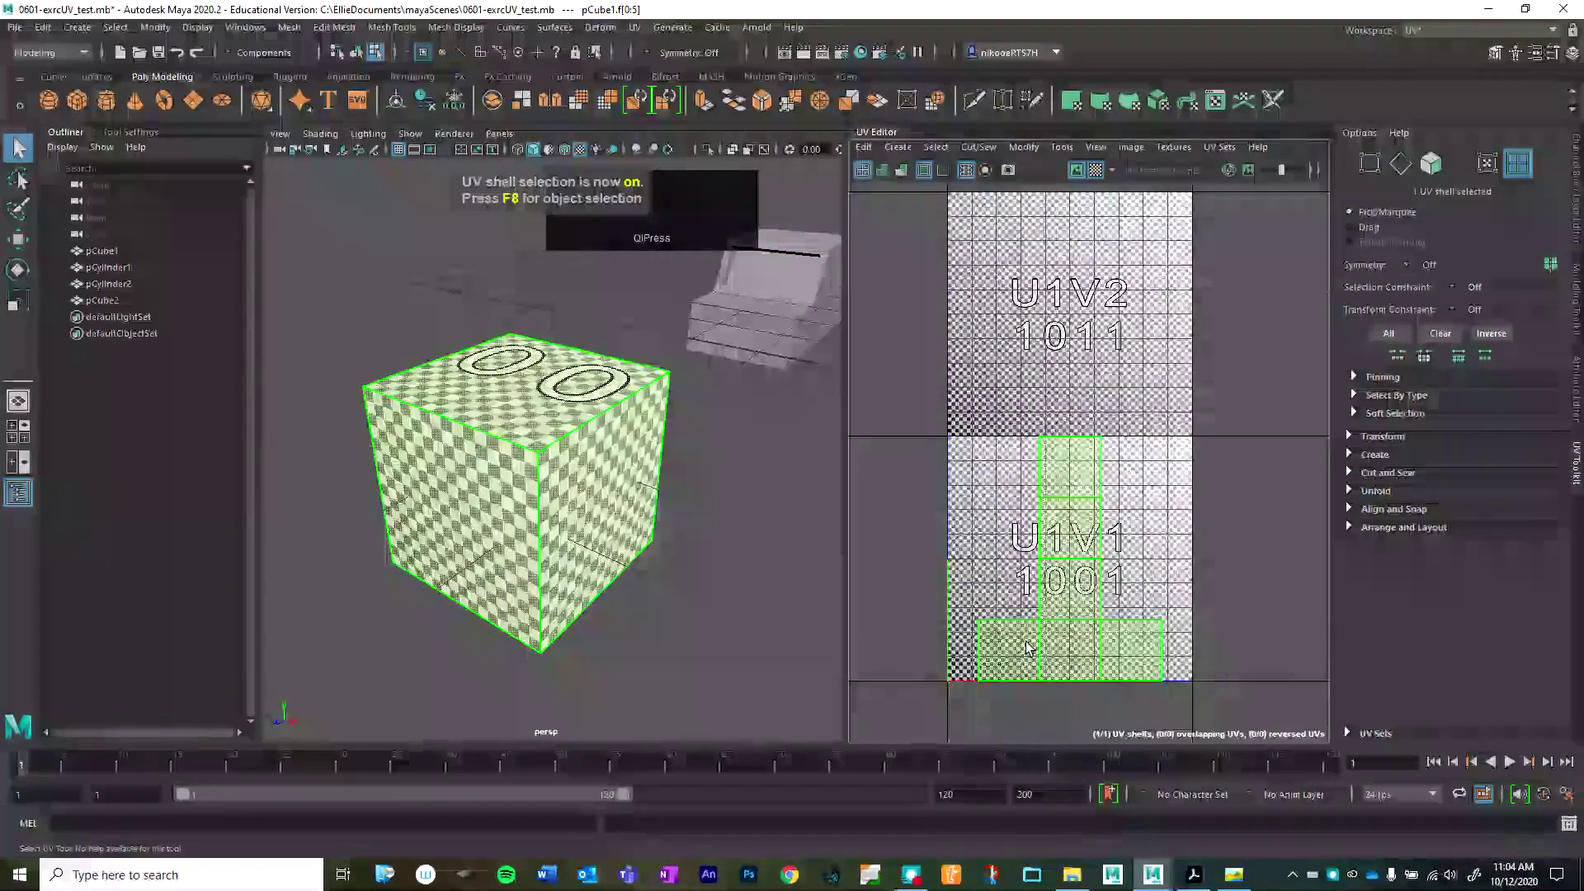
- Scale the cube's UV shell down slightly and uniformly so it sits inside the U1V1 tile, then deselect it
{"action": "key", "text": "r"}
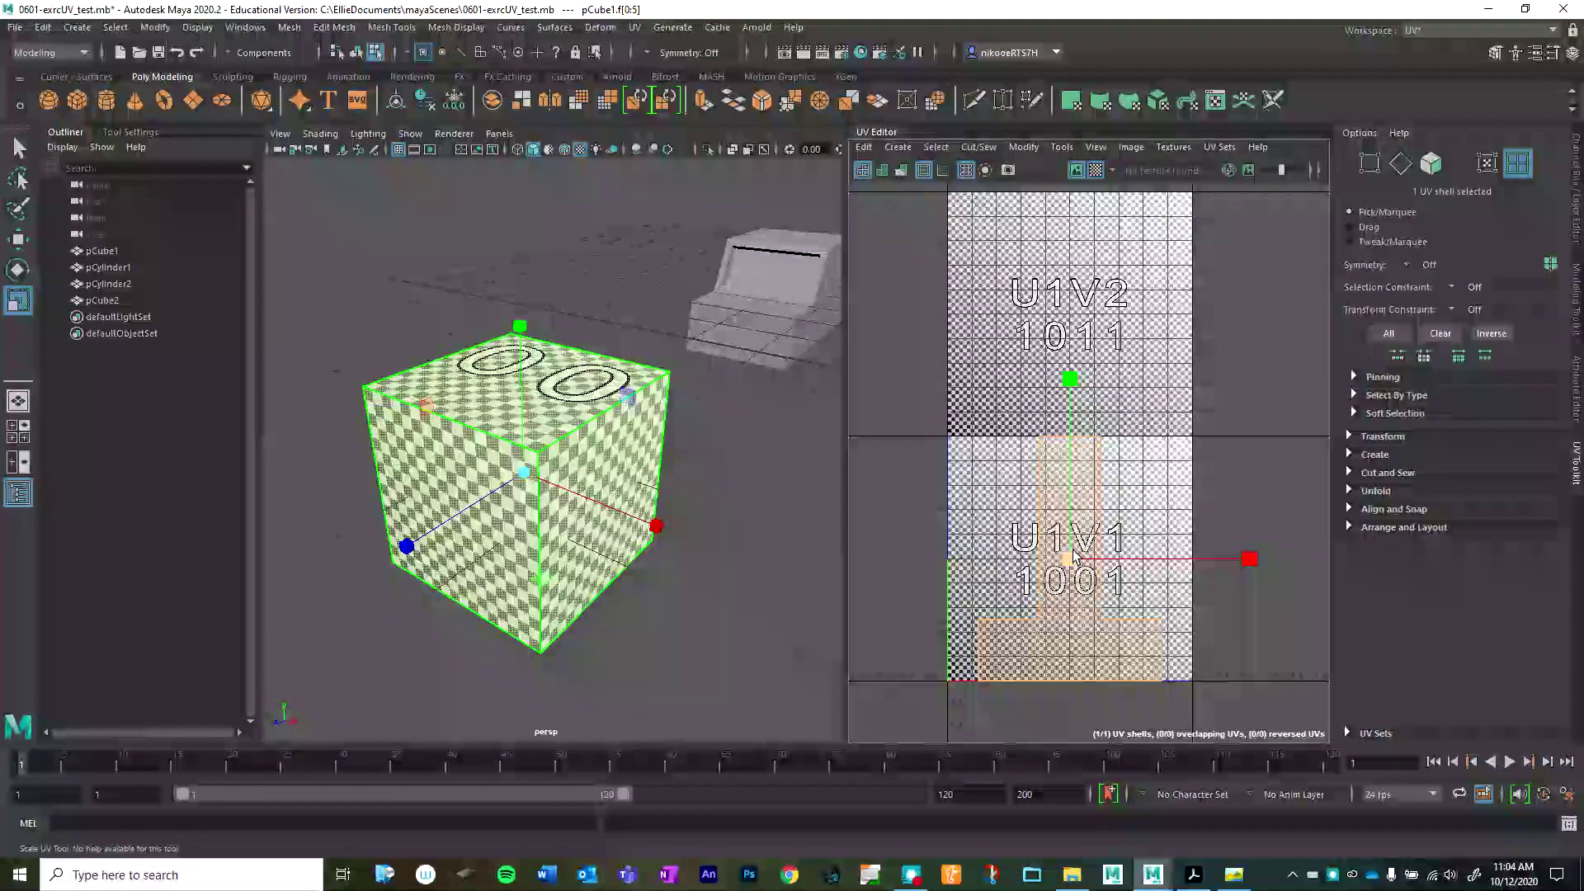
{"action": "left_click_drag", "start_coordinate": [1070, 557], "coordinate": [1067, 562]}
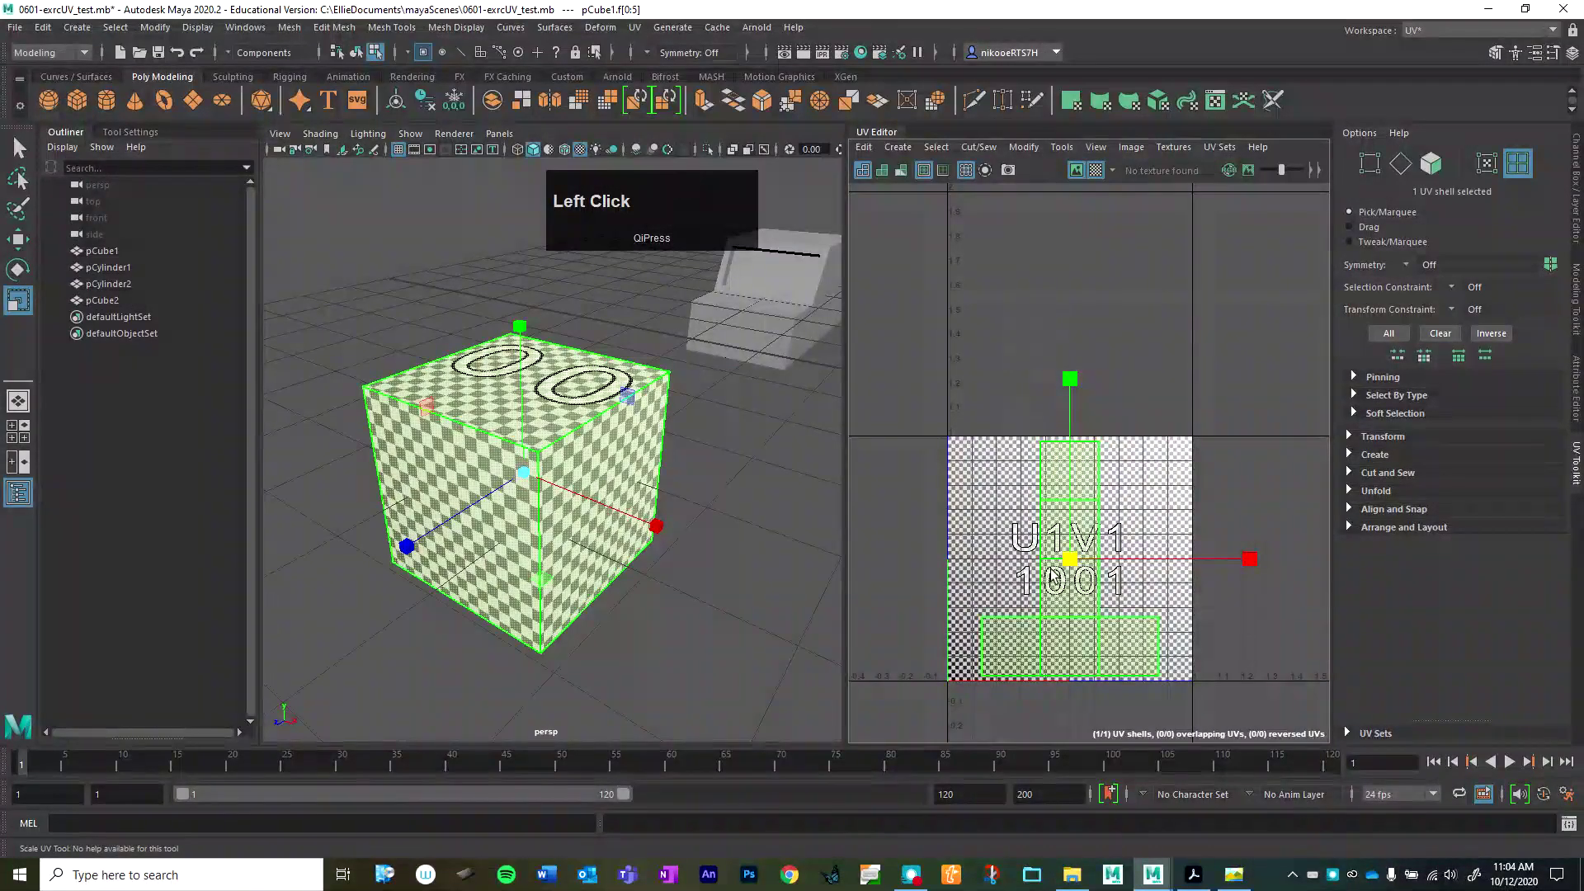
{"action": "scroll", "coordinate": [1052, 581], "scroll_direction": "down", "scroll_amount": 3}
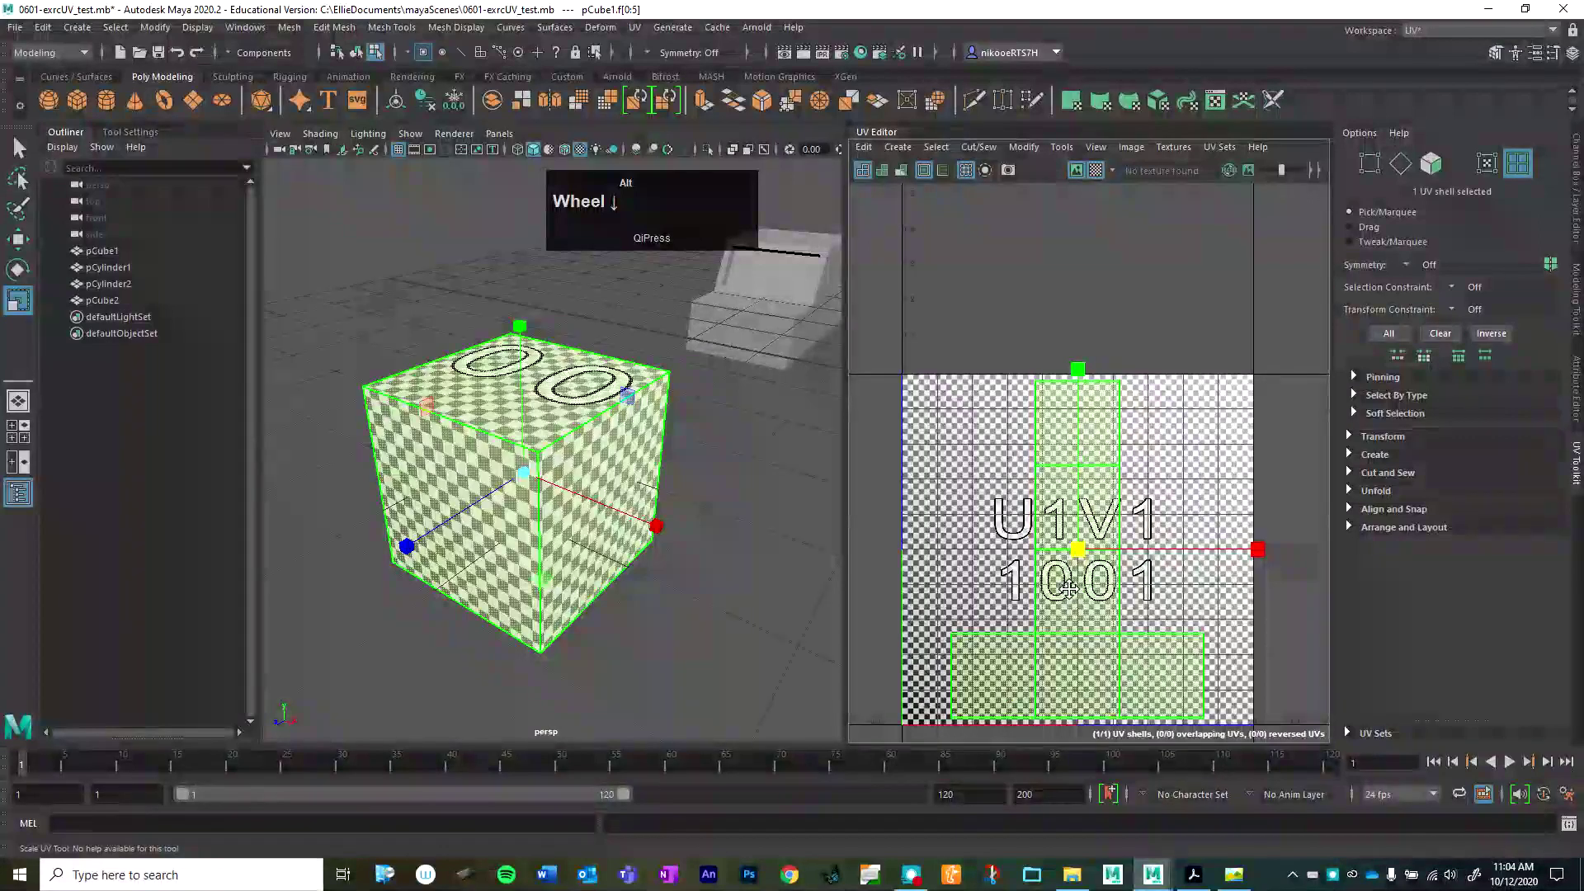
{"action": "middle_click_drag", "start_coordinate": [1140, 639], "coordinate": [1120, 512]}
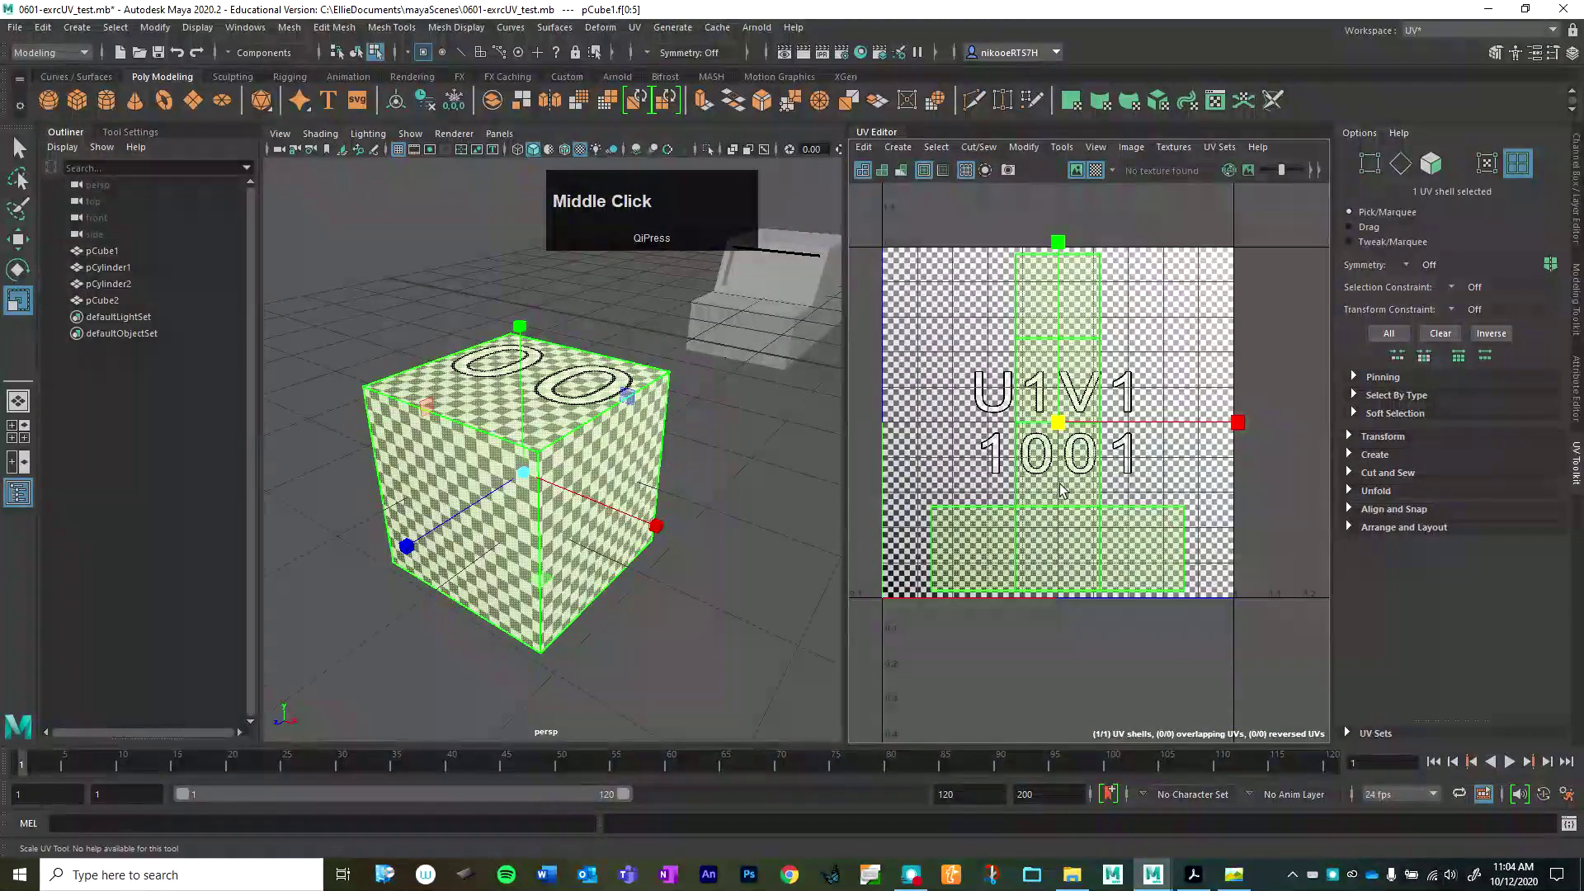
{"action": "left_click", "coordinate": [1059, 425]}
{"action": "left_click_drag", "start_coordinate": [1059, 425], "coordinate": [1049, 429]}
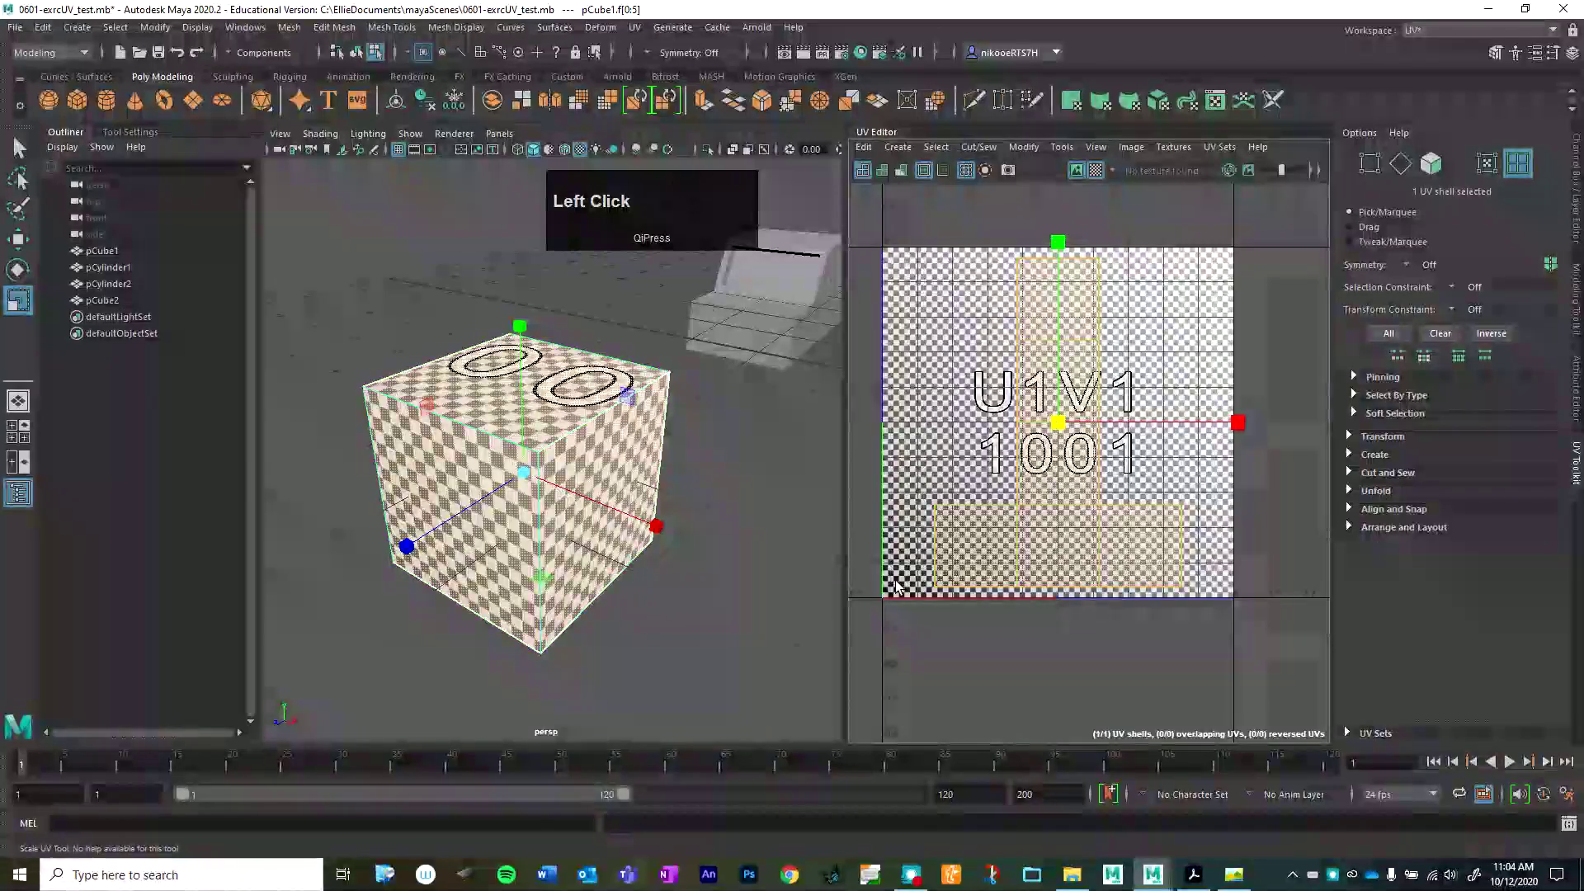
{"action": "left_click", "coordinate": [1292, 371]}
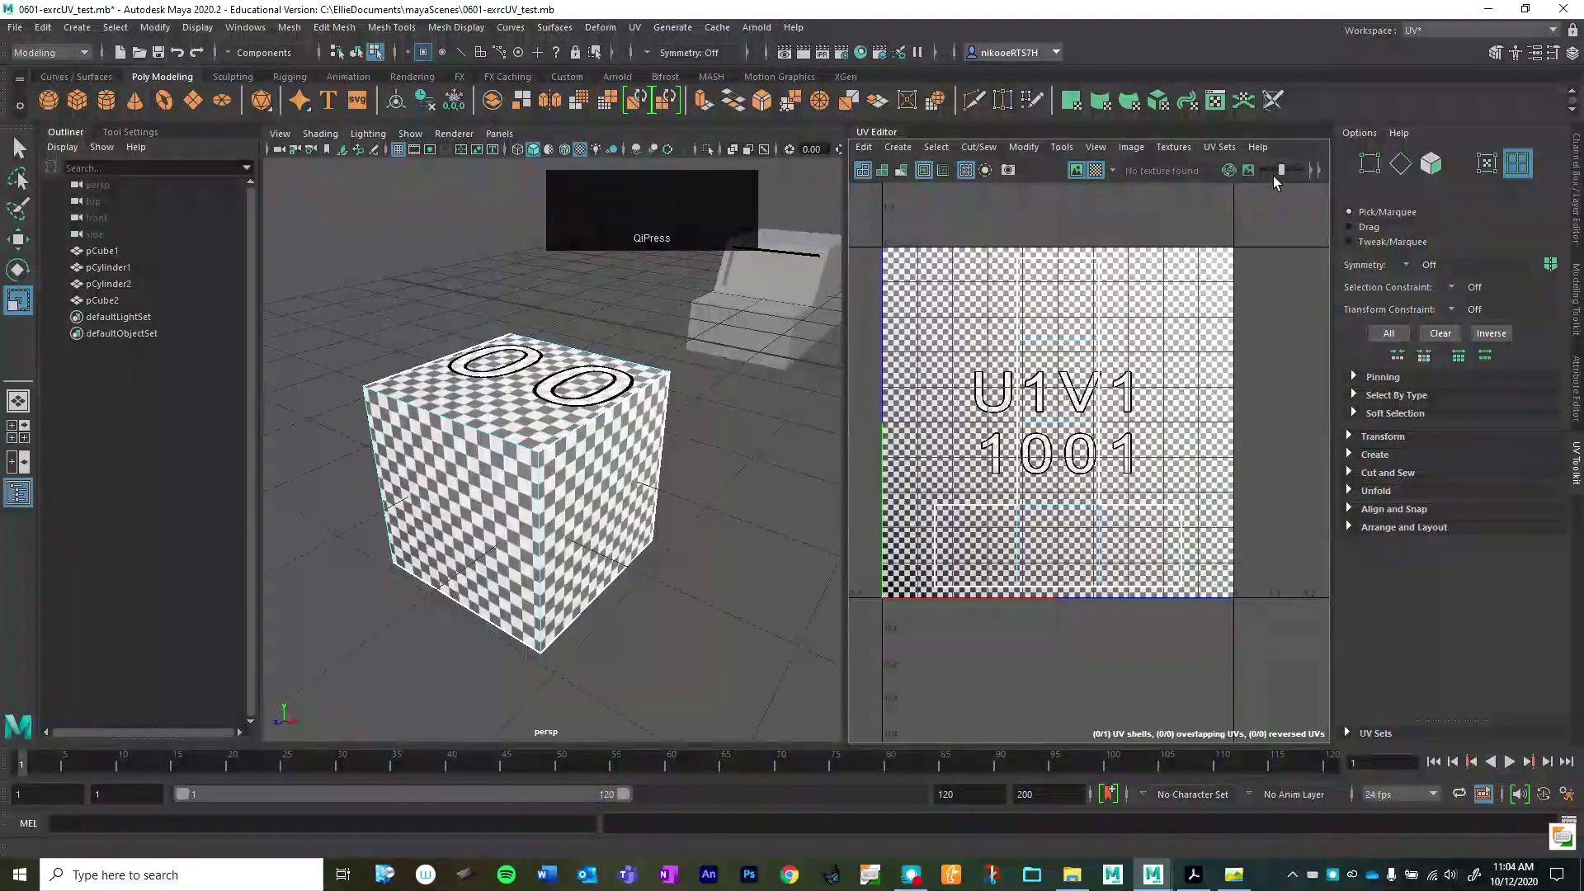
- Dim the checker image in the UV Editor so the cube's UV edges stand out
{"action": "left_click", "coordinate": [1246, 171]}
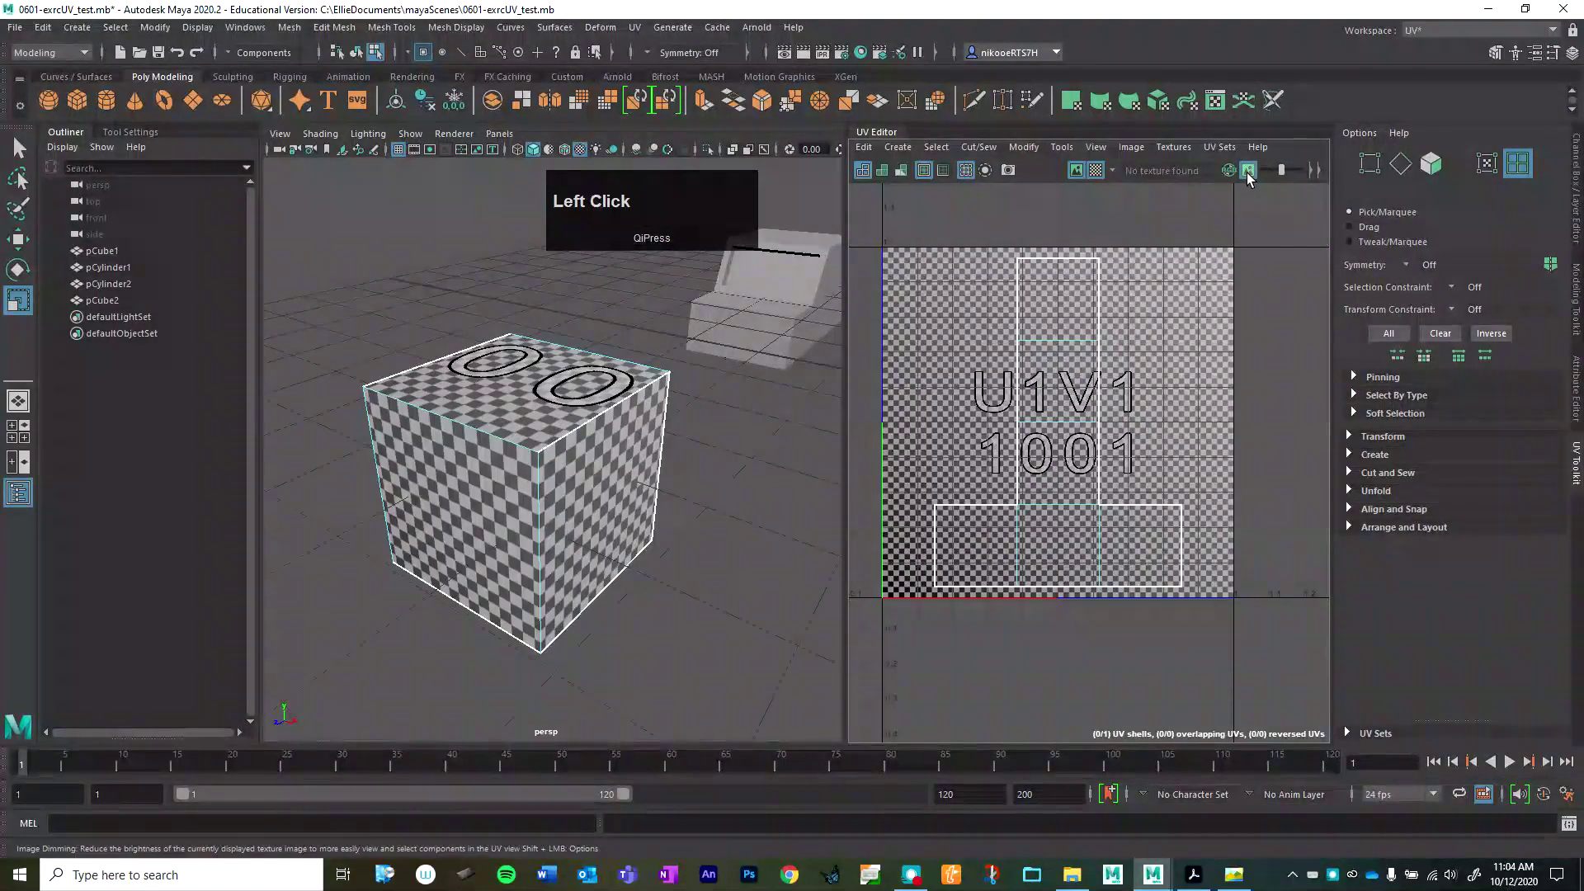
{"action": "left_click", "coordinate": [1246, 171]}
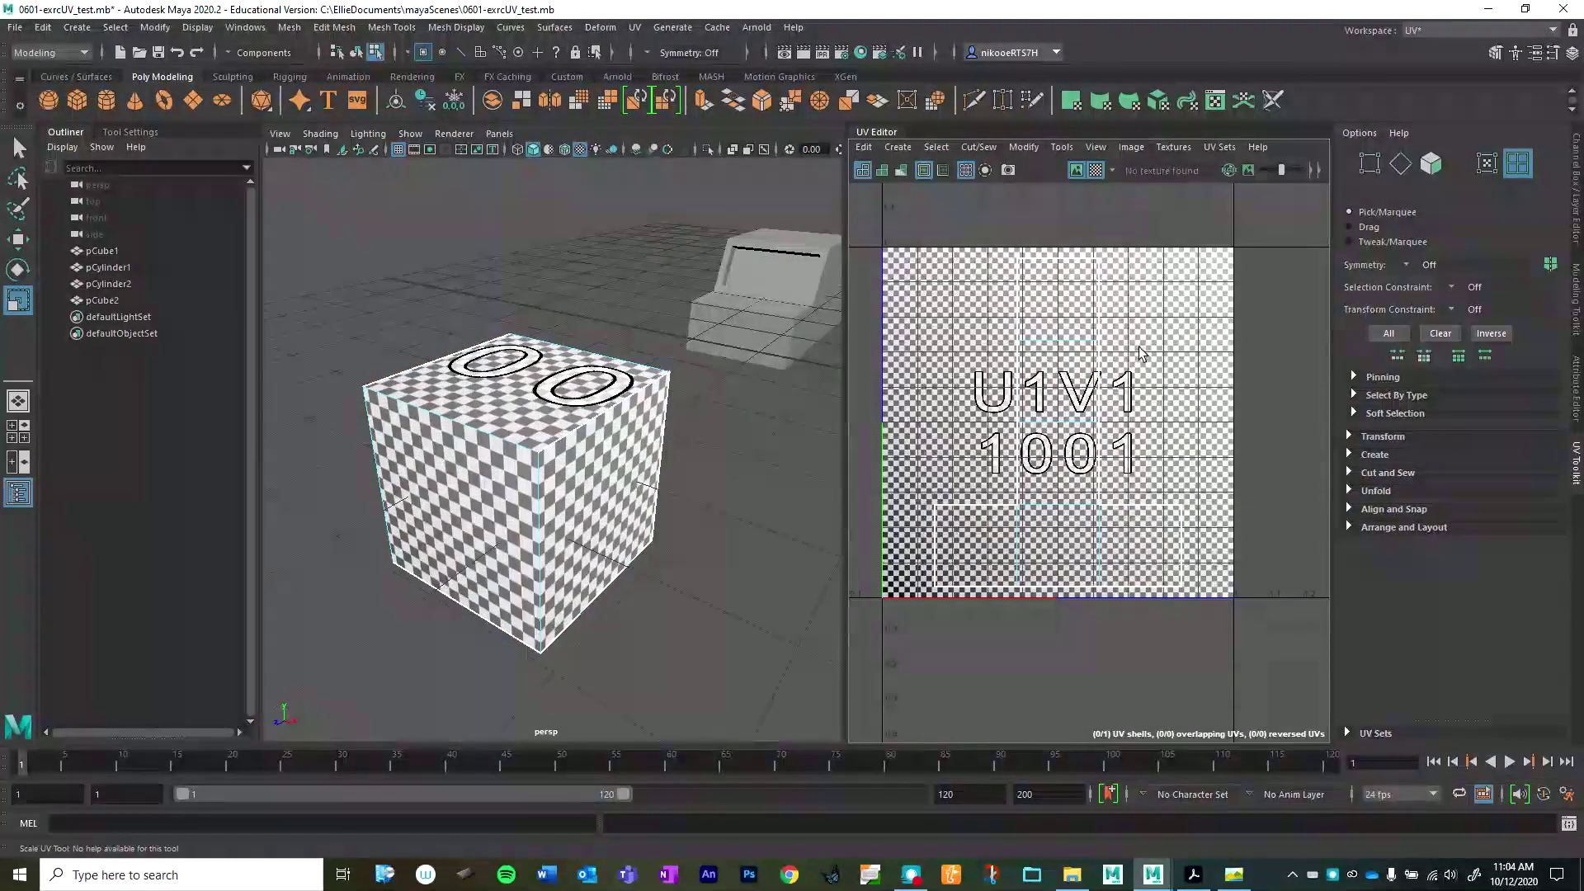
{"action": "left_click", "coordinate": [1247, 169]}
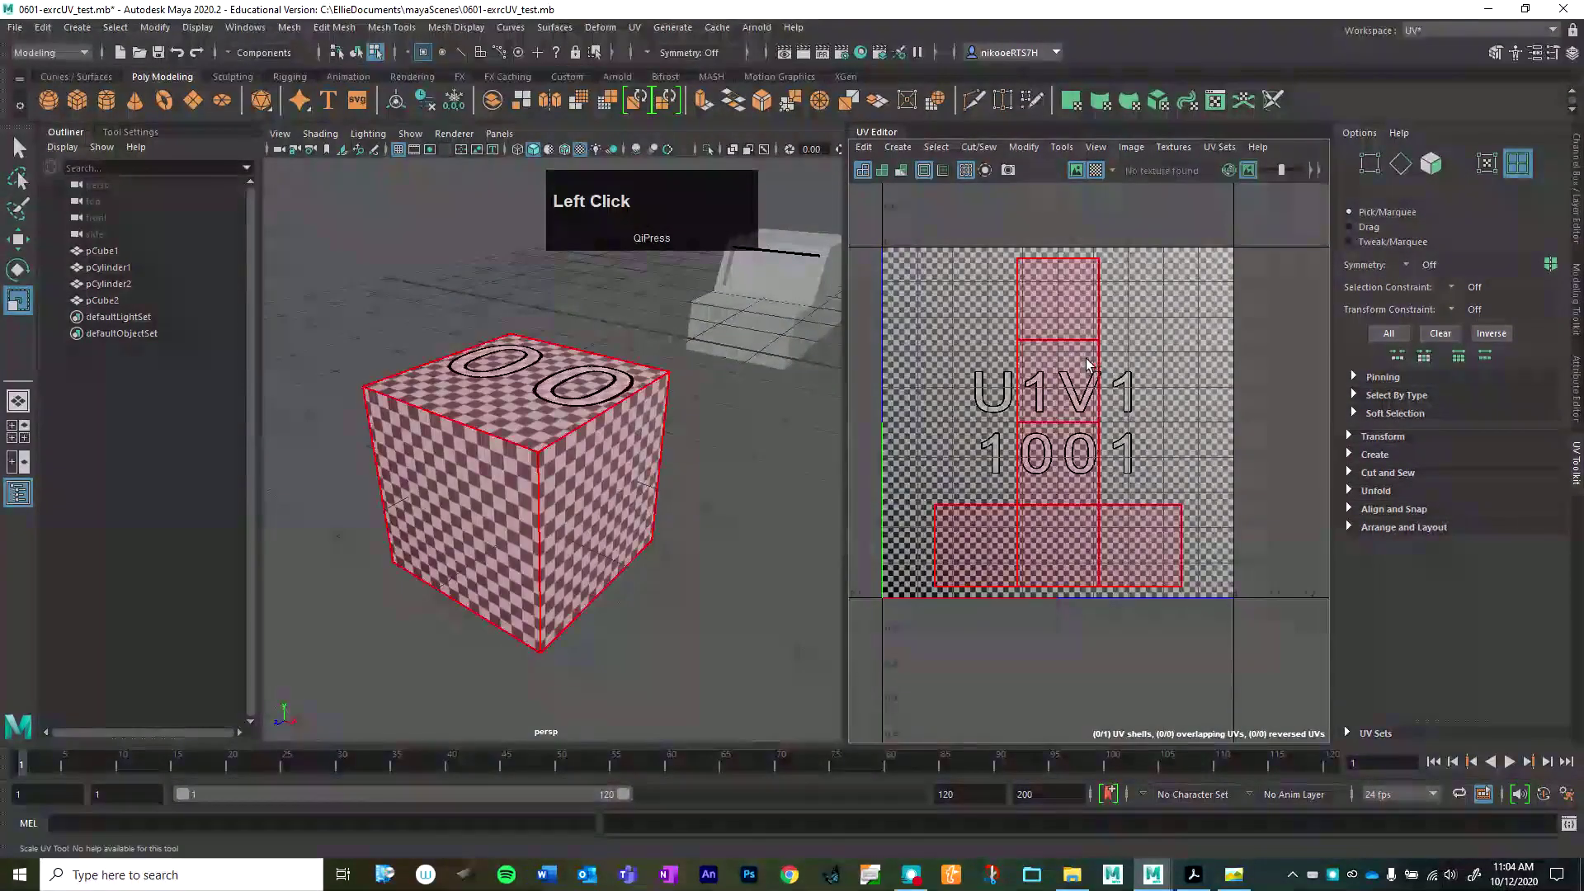
{"action": "scroll", "coordinate": [1159, 449], "scroll_direction": "down", "scroll_amount": 3}
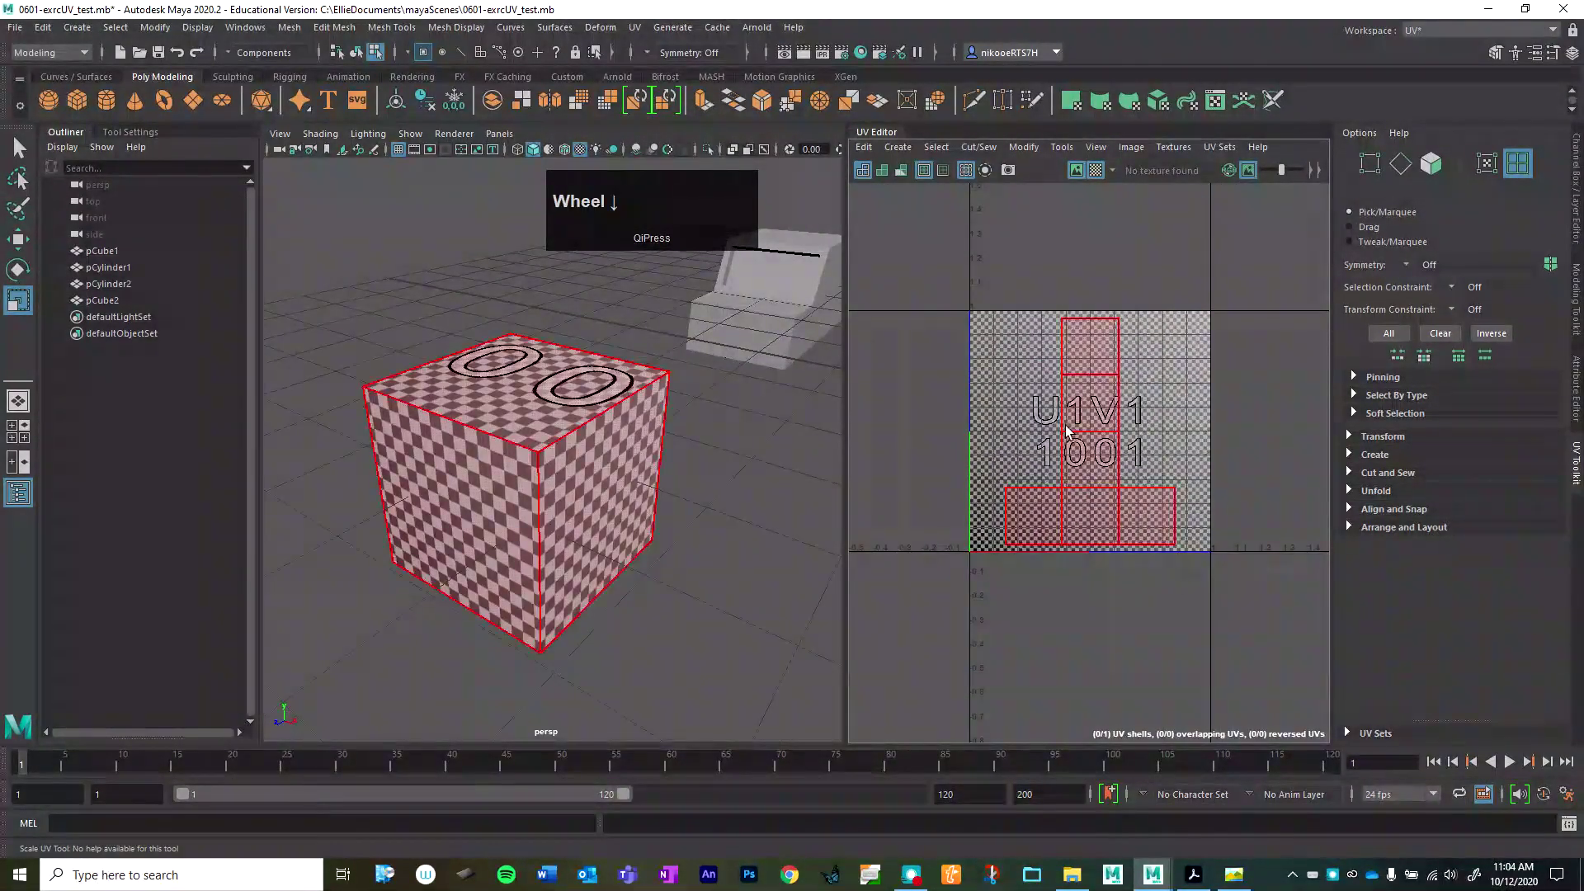
{"action": "scroll", "coordinate": [1160, 535], "scroll_direction": "down", "scroll_amount": 3}
- Return the cube to object mode with the Select tool and show the Channel Box
{"action": "right_click_drag", "start_coordinate": [552, 504], "coordinate": [632, 397]}
{"action": "scroll", "coordinate": [704, 493], "scroll_direction": "down", "scroll_amount": 6}
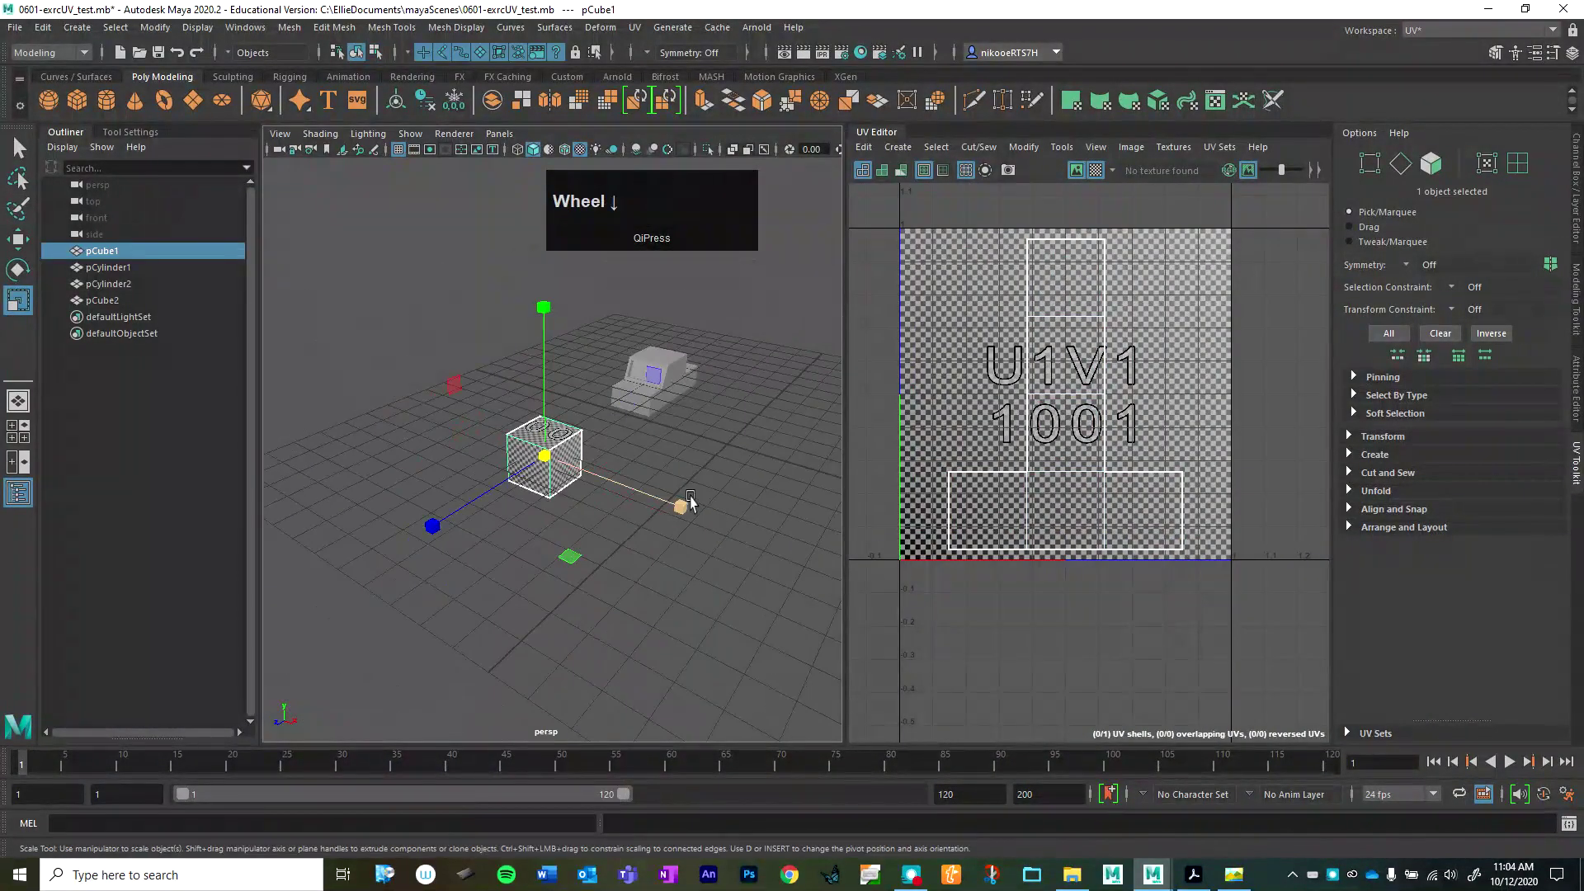
{"action": "key", "text": "q"}
{"action": "middle_click_drag", "start_coordinate": [640, 495], "coordinate": [562, 393], "text": "alt"}
{"action": "left_click_drag", "start_coordinate": [562, 392], "coordinate": [631, 391], "text": "alt"}
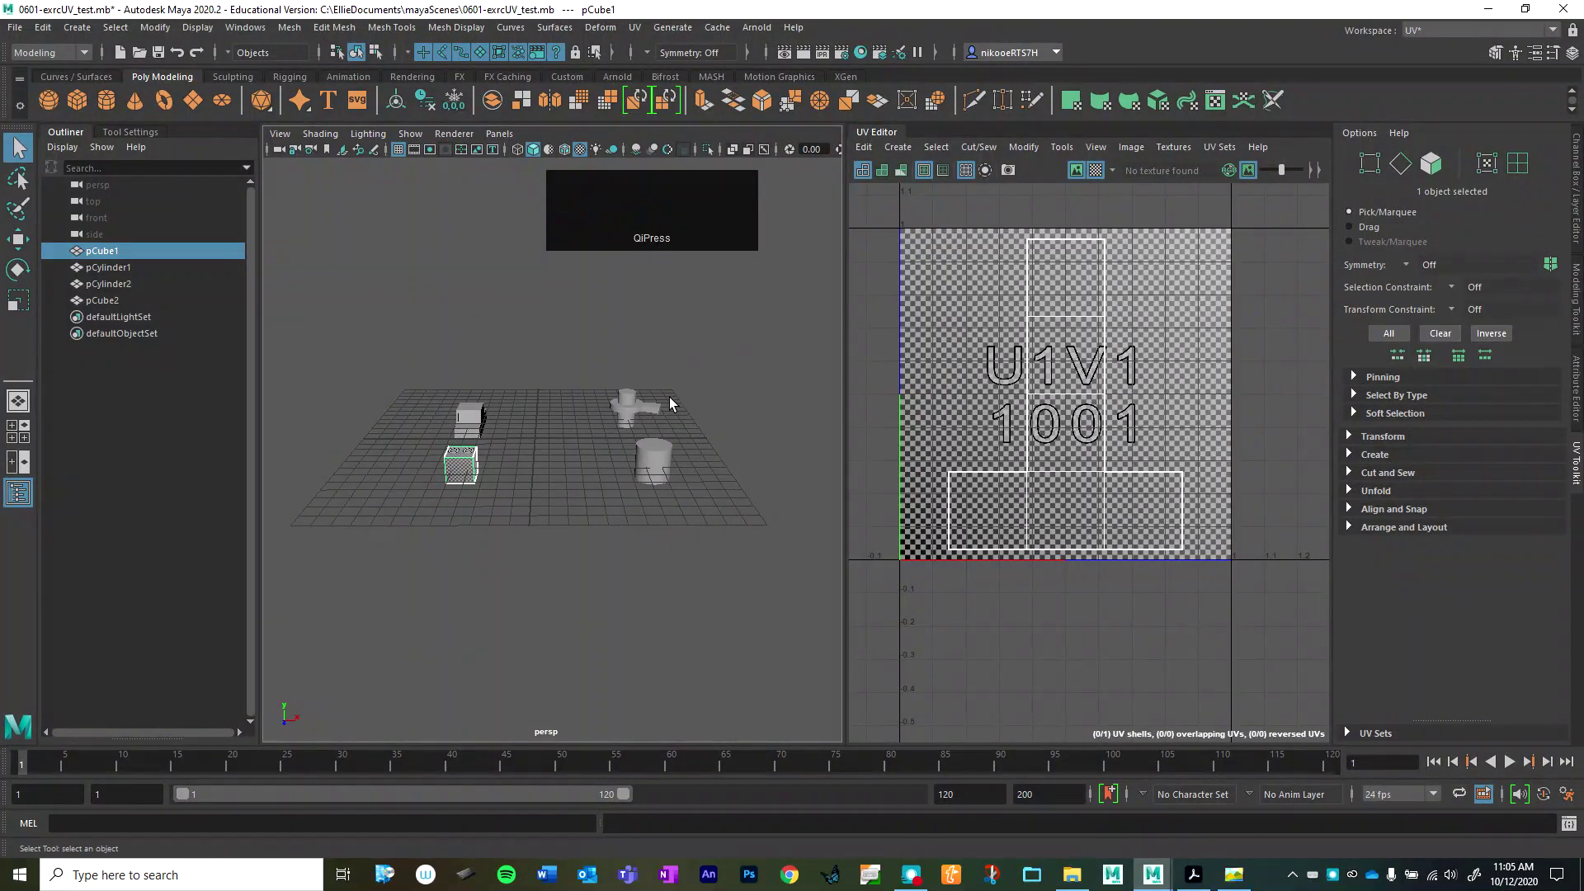
{"action": "left_click_drag", "start_coordinate": [587, 410], "coordinate": [626, 429], "text": "alt"}
{"action": "middle_click_drag", "start_coordinate": [626, 429], "coordinate": [606, 453], "text": "alt"}
{"action": "left_click_drag", "start_coordinate": [608, 455], "coordinate": [500, 585], "text": "alt"}
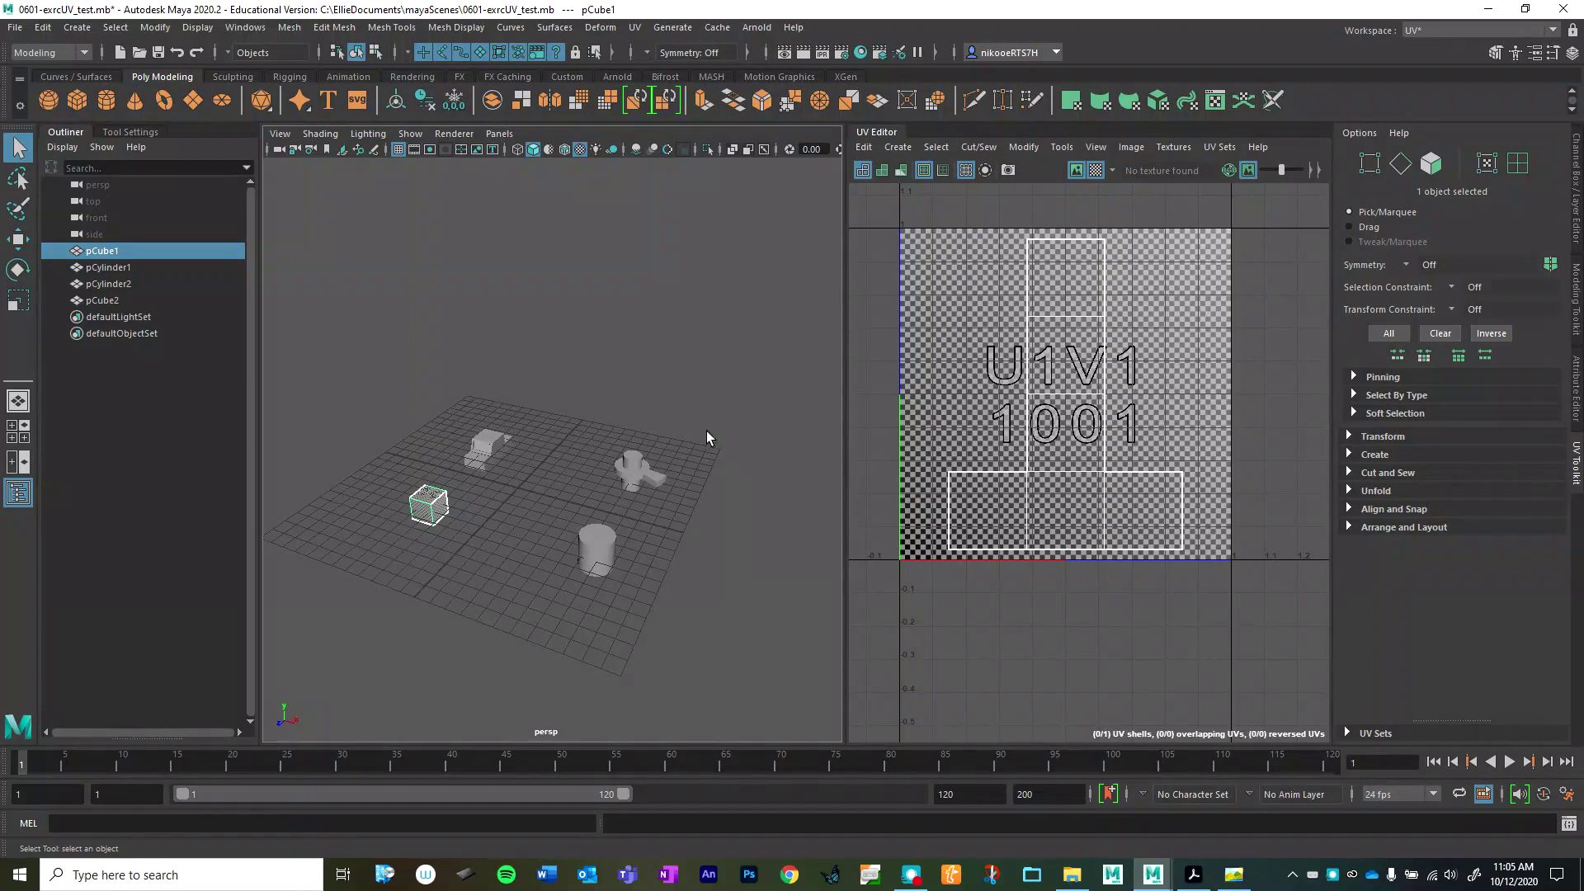
{"action": "left_click", "coordinate": [1576, 225]}
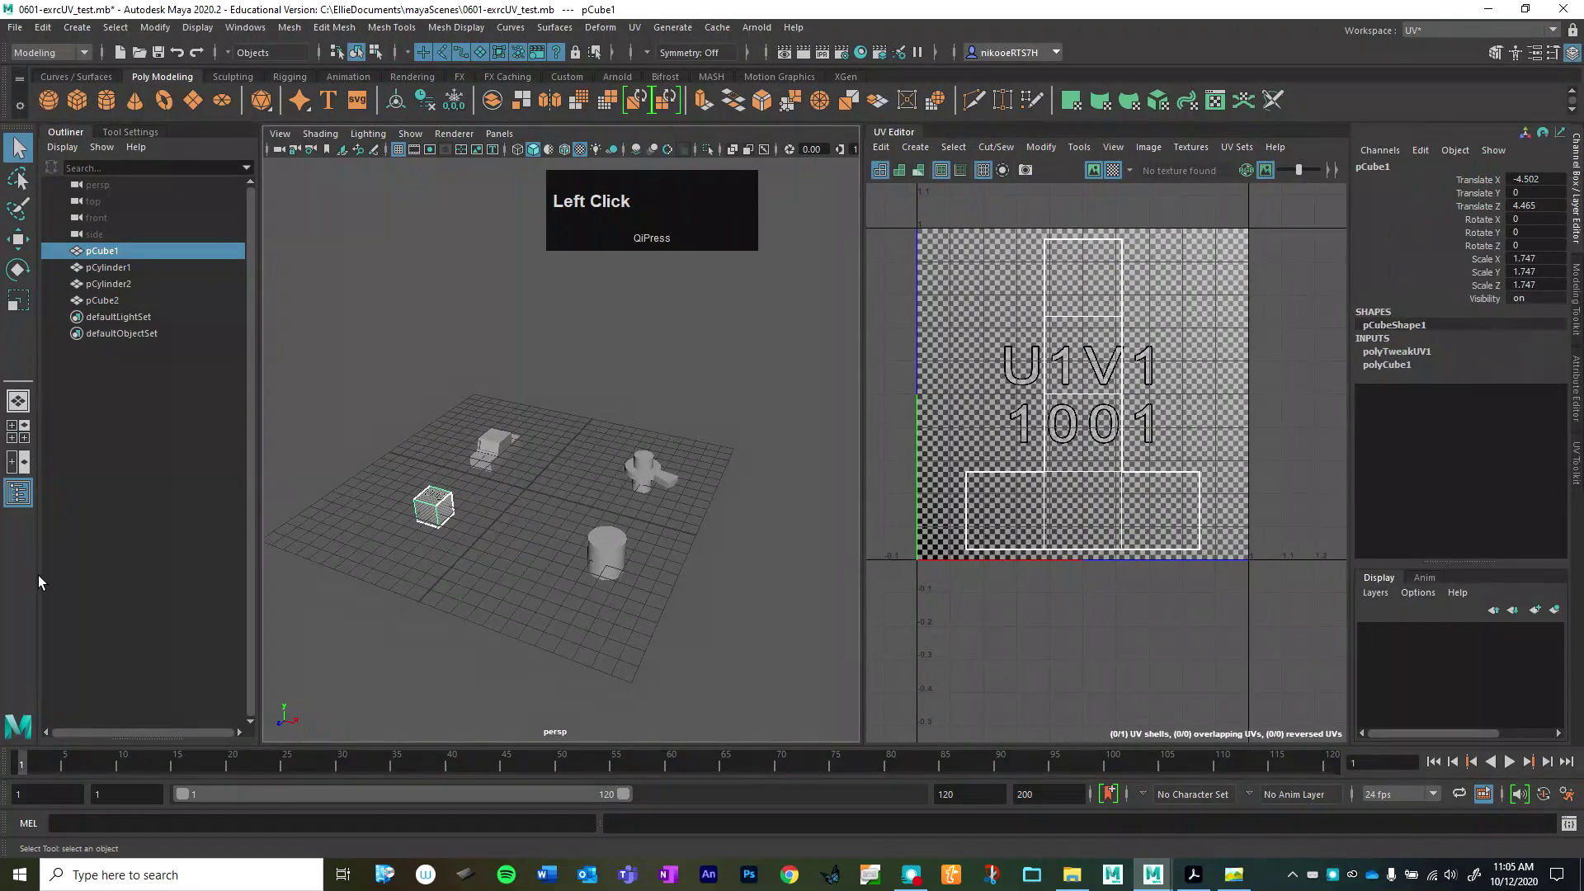
- Select all four objects in the scene and turn off the checker map display
{"action": "scroll", "coordinate": [38, 576], "scroll_direction": "up", "scroll_amount": 1}
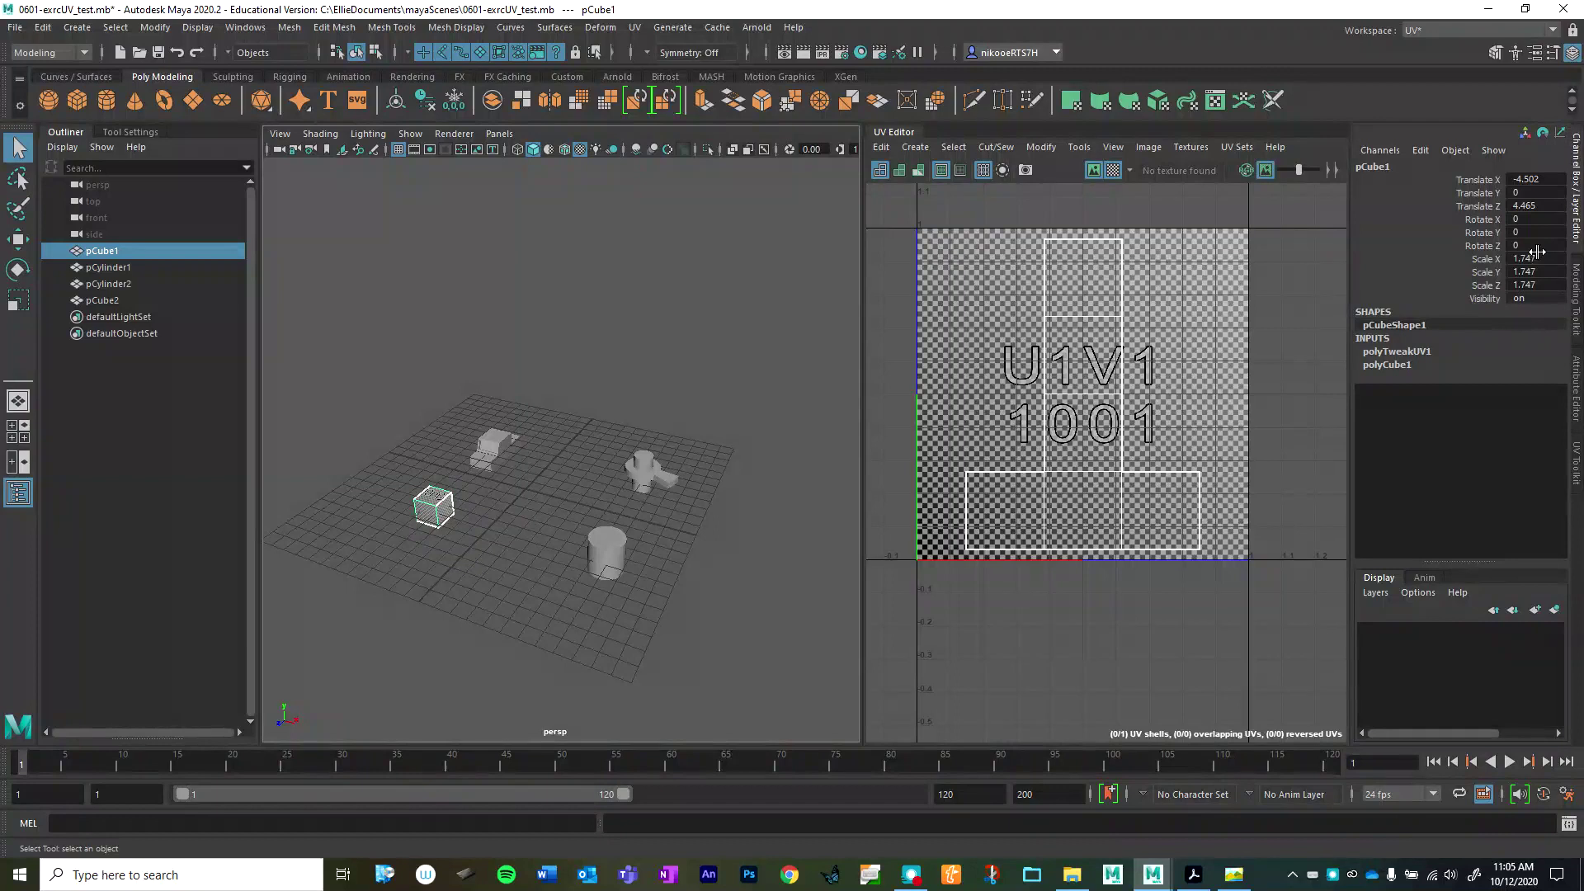
{"action": "left_click_drag", "start_coordinate": [575, 464], "coordinate": [552, 438], "text": "alt"}
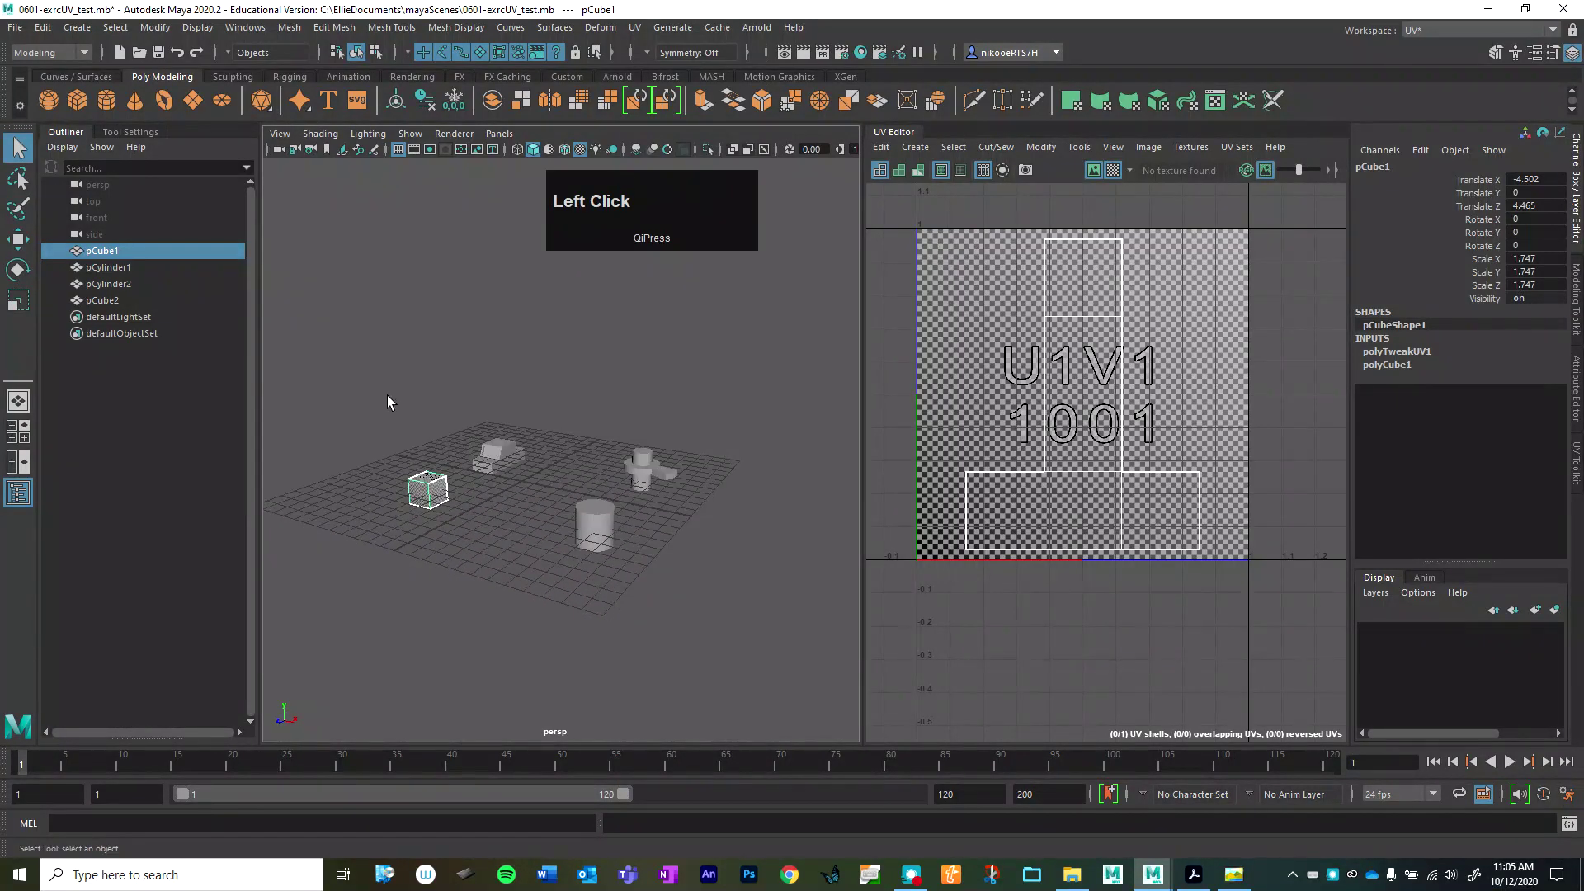
{"action": "right_click_drag", "start_coordinate": [487, 419], "coordinate": [527, 394]}
{"action": "left_click_drag", "start_coordinate": [426, 384], "coordinate": [754, 625]}
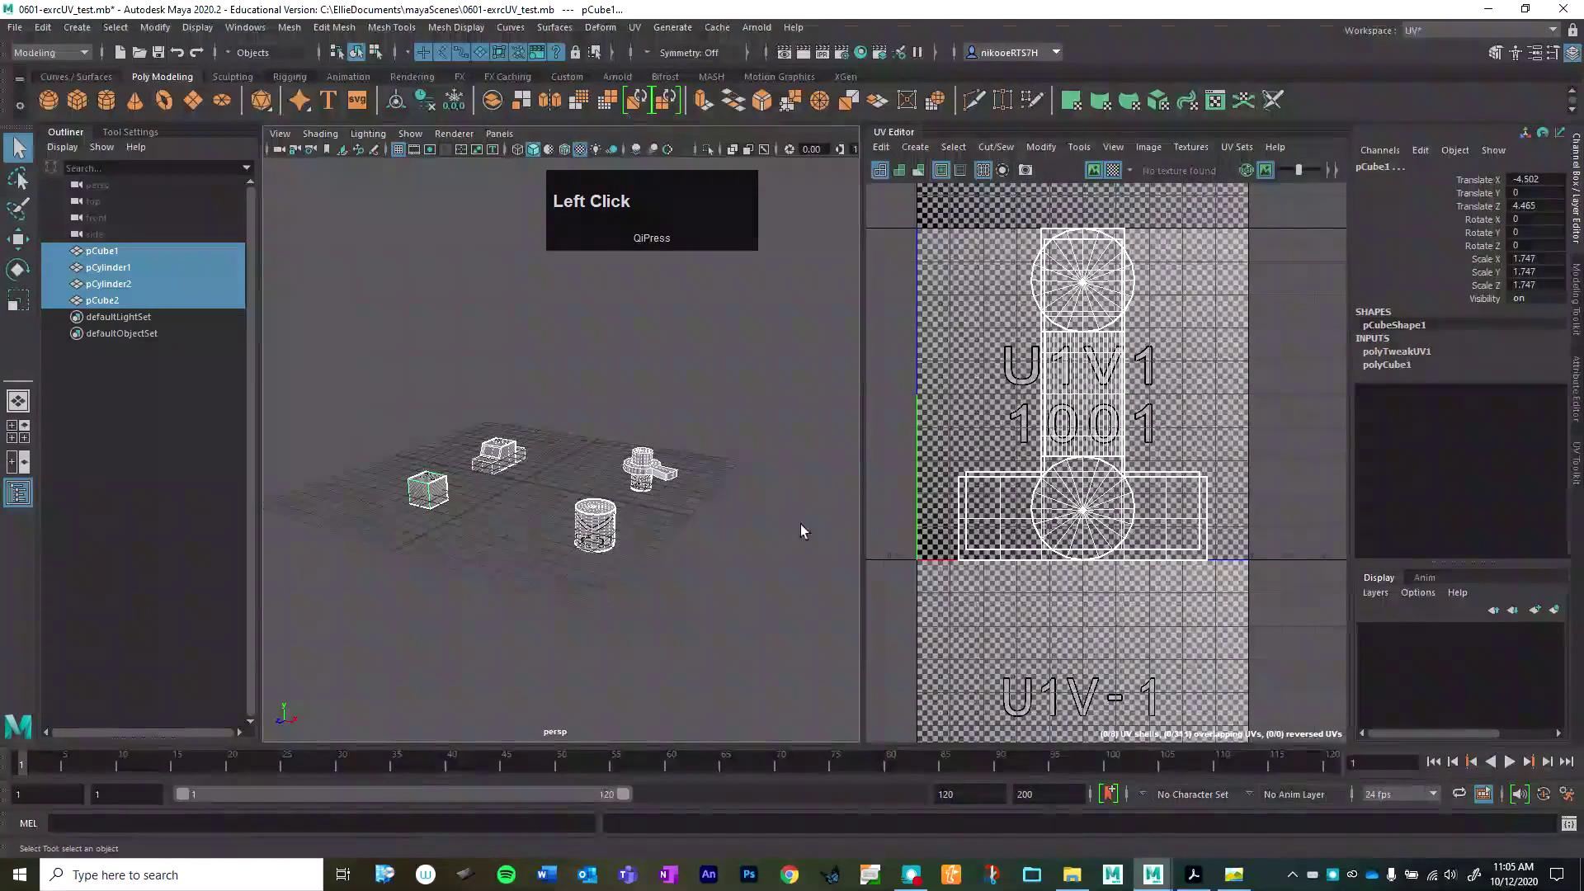
{"action": "left_click", "coordinate": [1113, 171]}
{"action": "left_click", "coordinate": [1112, 171]}
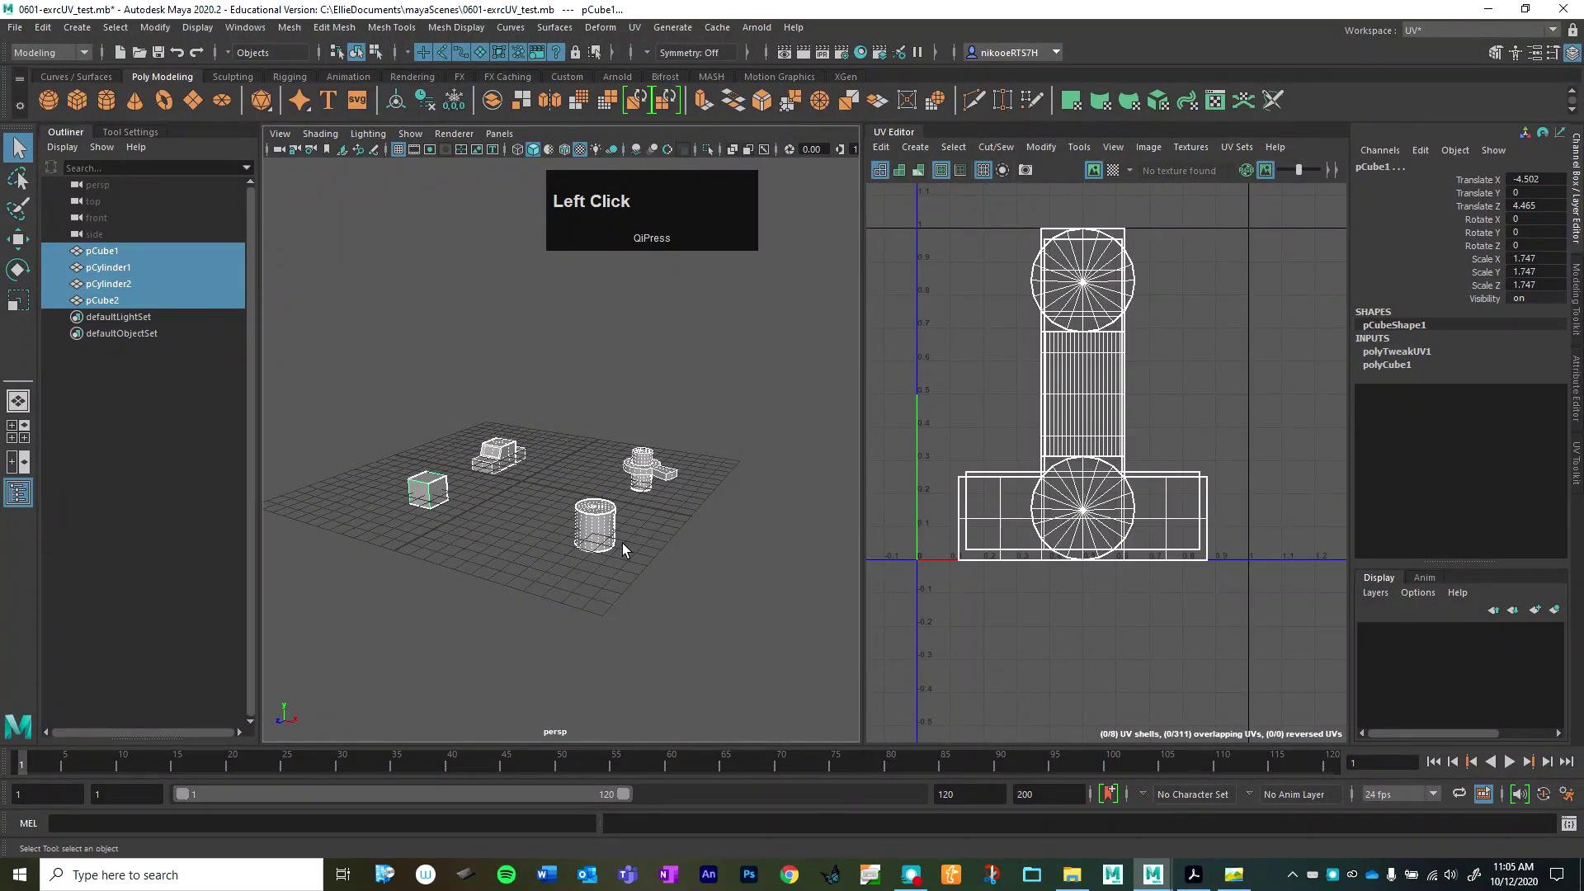
- Delete the construction history and freeze the transformations of all four objects, then clear the selection
{"action": "left_click", "coordinate": [431, 103]}
{"action": "left_click", "coordinate": [454, 100]}
{"action": "left_click", "coordinate": [575, 613]}
- Select the cube and turn the checker map display back on
{"action": "scroll", "coordinate": [548, 591], "scroll_direction": "down", "scroll_amount": 3}
{"action": "scroll", "coordinate": [483, 543], "scroll_direction": "up", "scroll_amount": 3}
{"action": "middle_click_drag", "start_coordinate": [483, 543], "coordinate": [446, 515], "text": "alt"}
{"action": "left_click", "coordinate": [446, 514]}
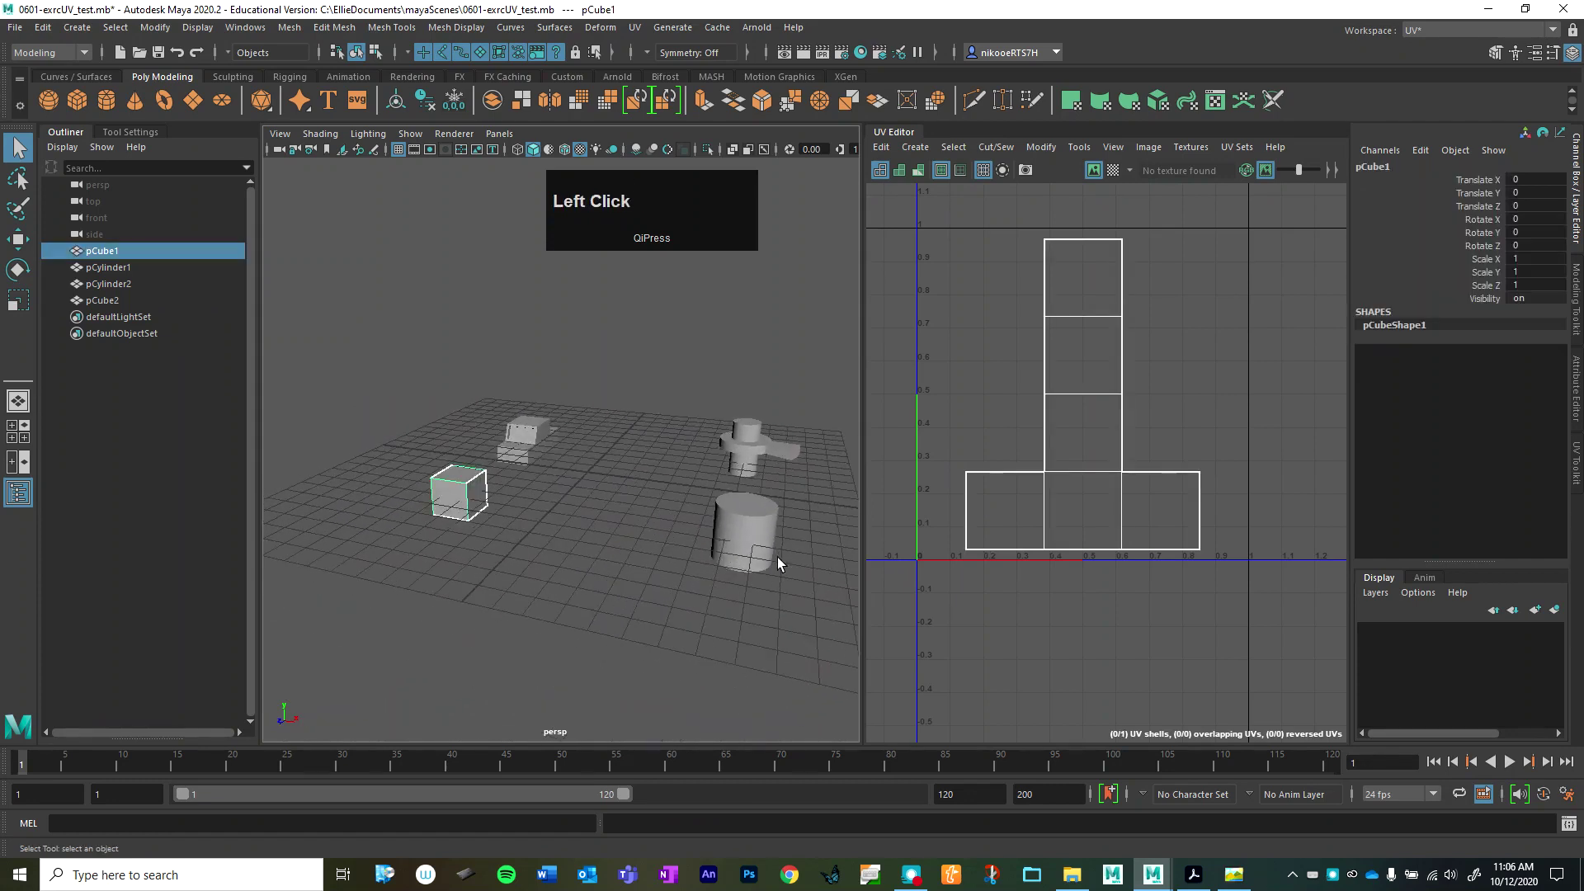
{"action": "left_click", "coordinate": [1112, 170]}
- Hide the Outliner and select the plain cylinder
{"action": "scroll", "coordinate": [653, 475], "scroll_direction": "up", "scroll_amount": 2}
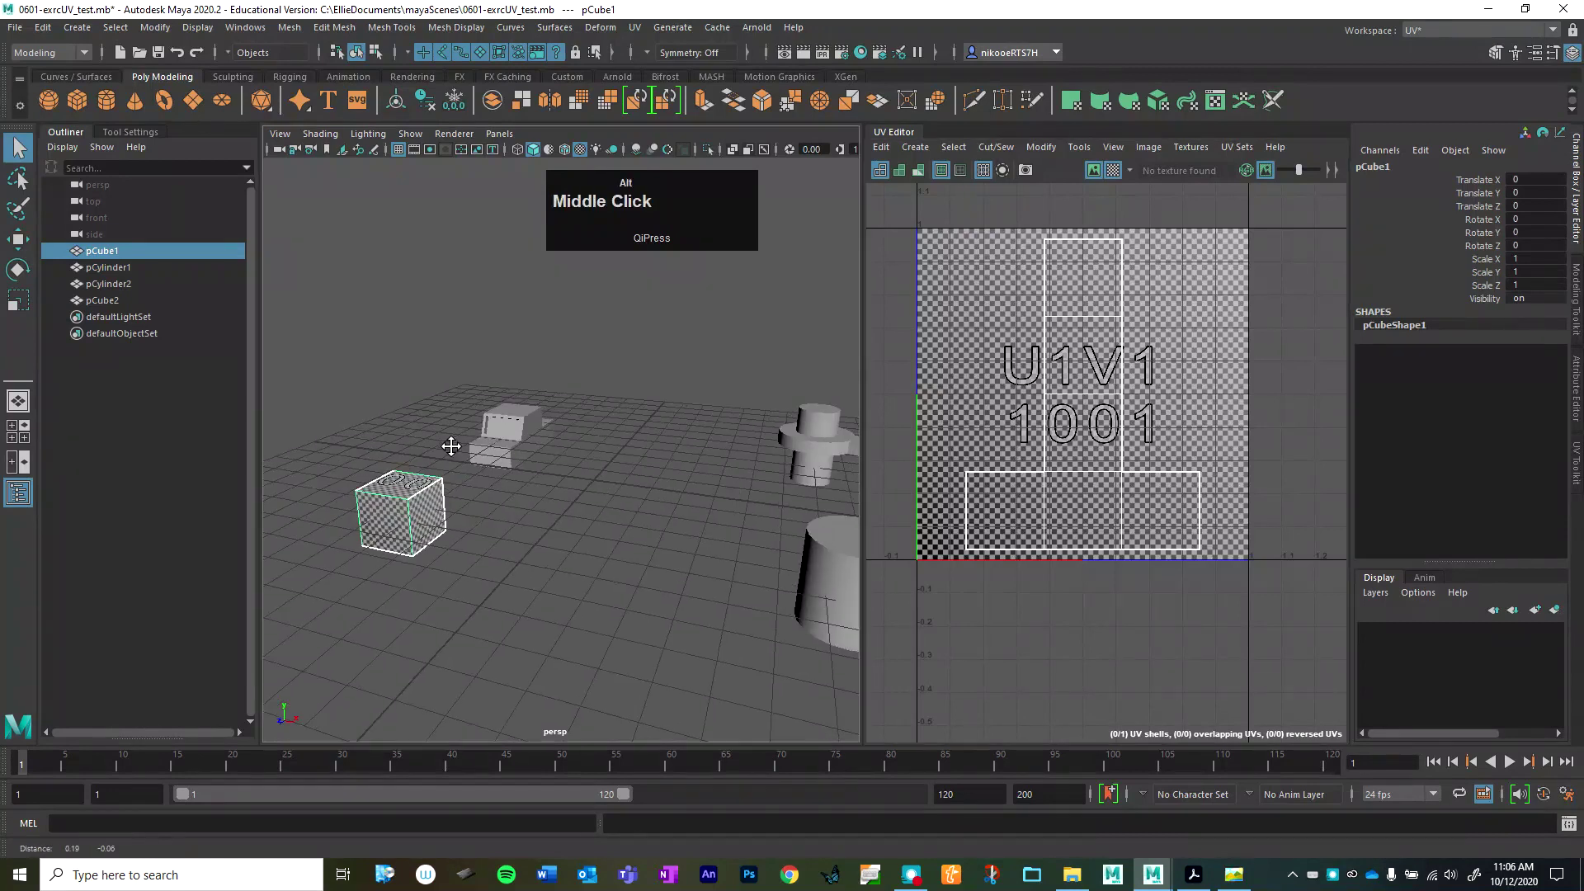
{"action": "middle_click_drag", "start_coordinate": [448, 449], "coordinate": [311, 397], "text": "alt"}
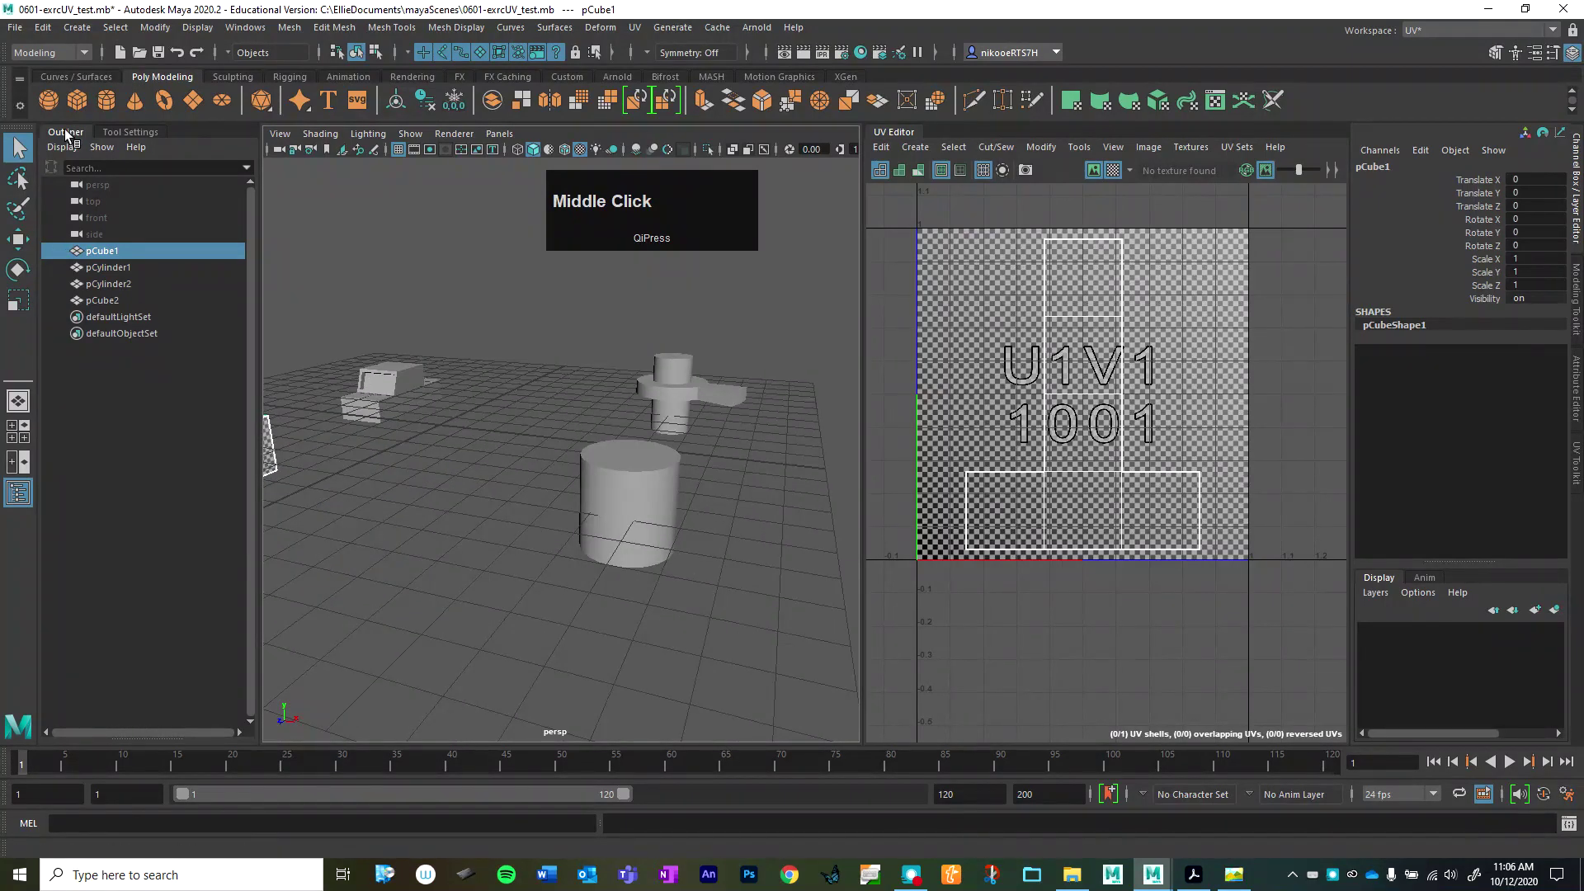
{"action": "left_click", "coordinate": [18, 493]}
{"action": "middle_click_drag", "start_coordinate": [556, 493], "coordinate": [442, 462], "text": "alt"}
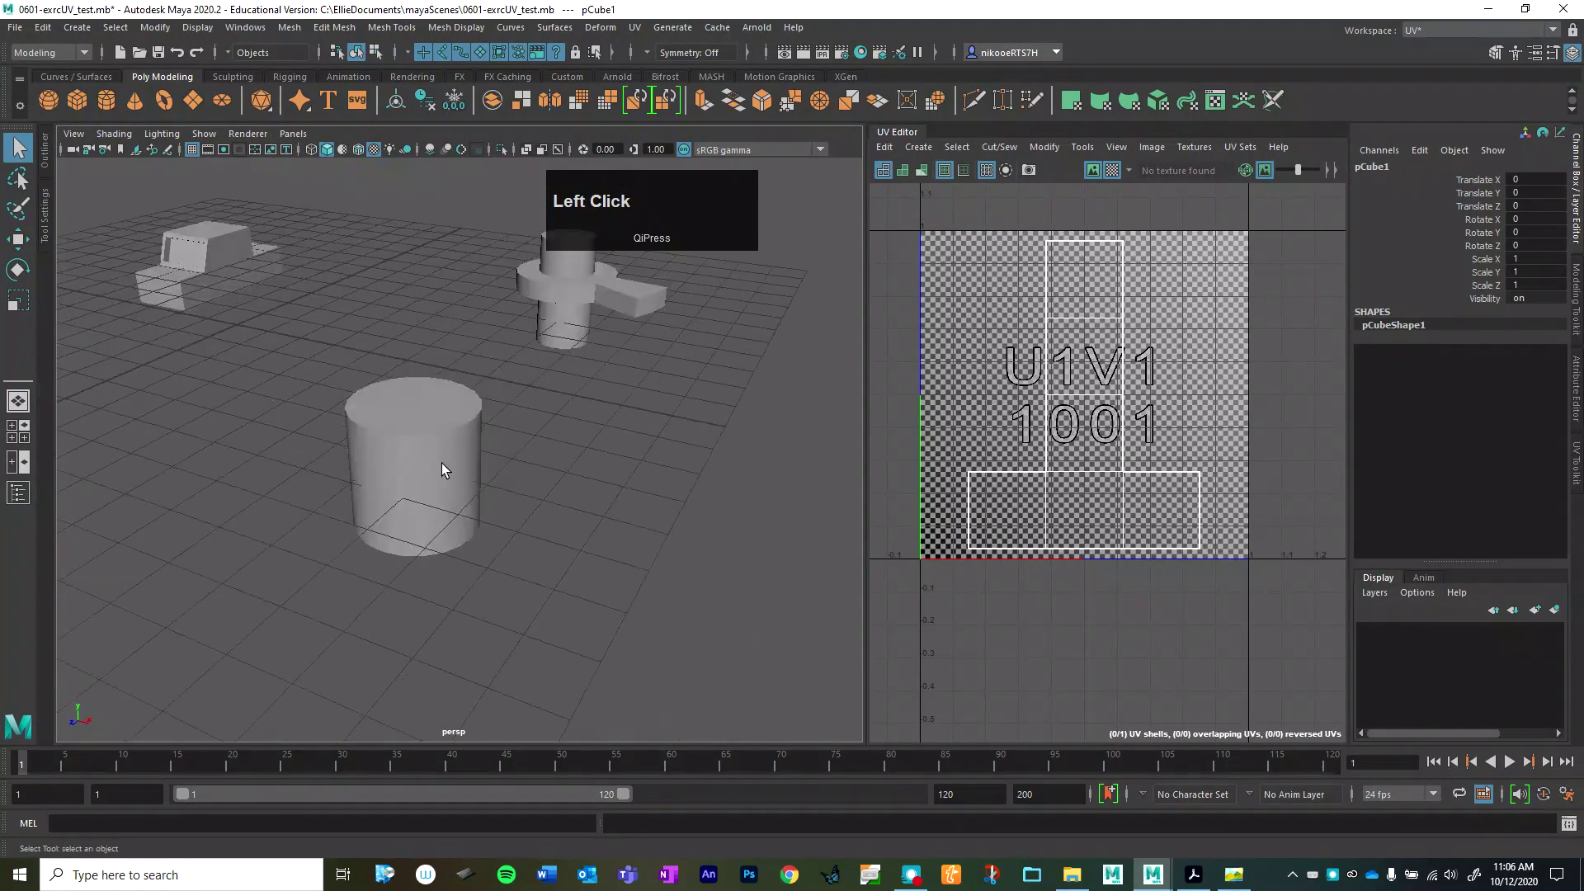
{"action": "left_click", "coordinate": [442, 463]}
- Inspect the cylinder's checker pattern and UV shells and show the UV Toolkit
{"action": "scroll", "coordinate": [117, 578], "scroll_direction": "up", "scroll_amount": 1}
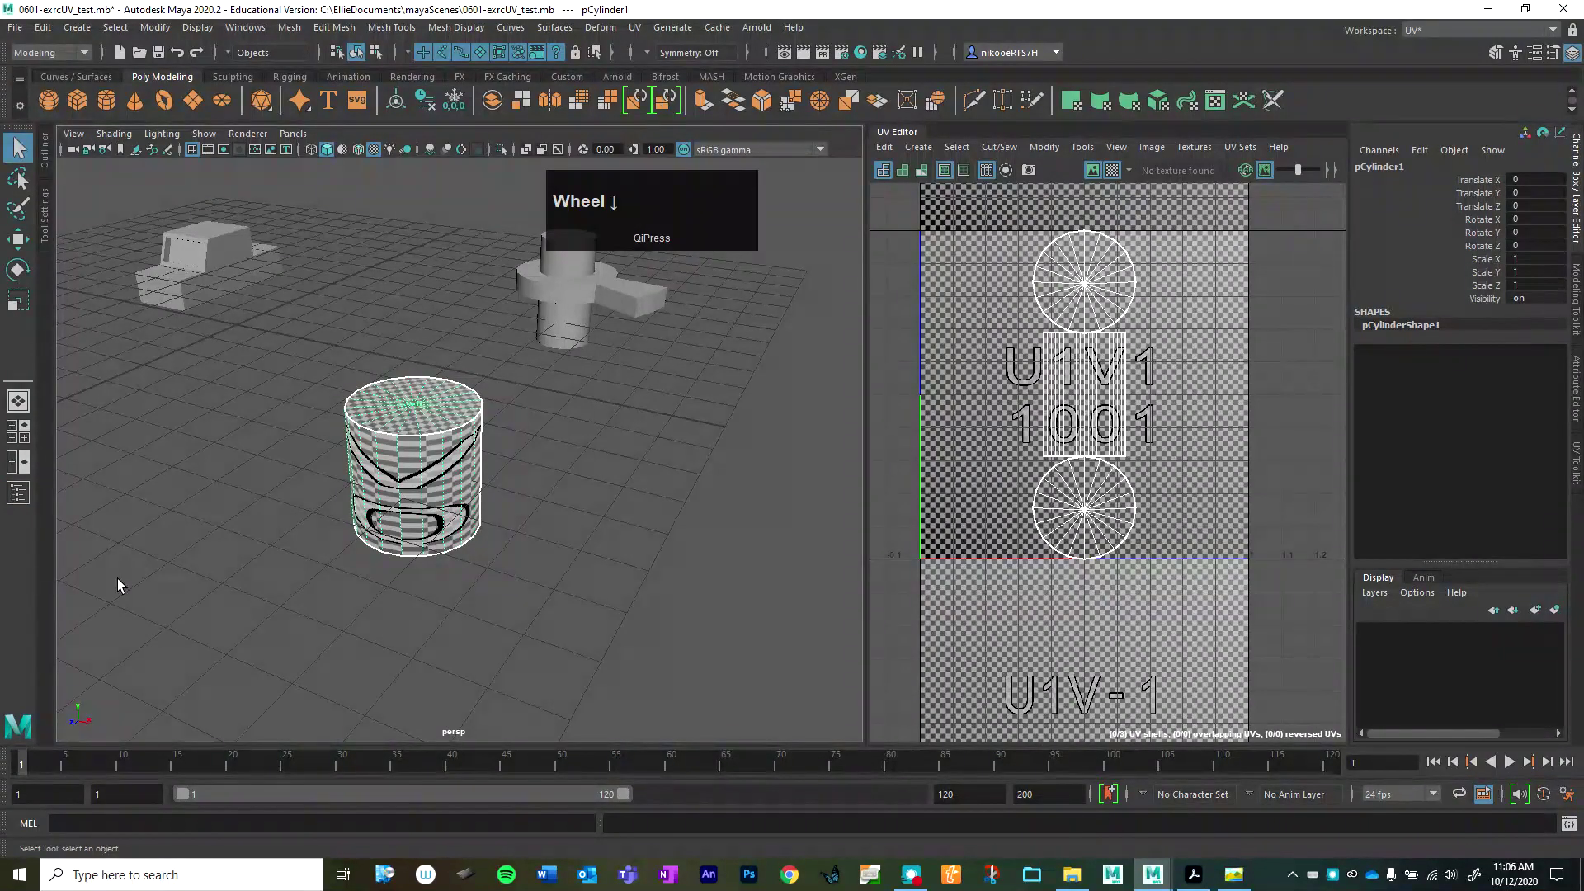
{"action": "scroll", "coordinate": [513, 505], "scroll_direction": "up", "scroll_amount": 2}
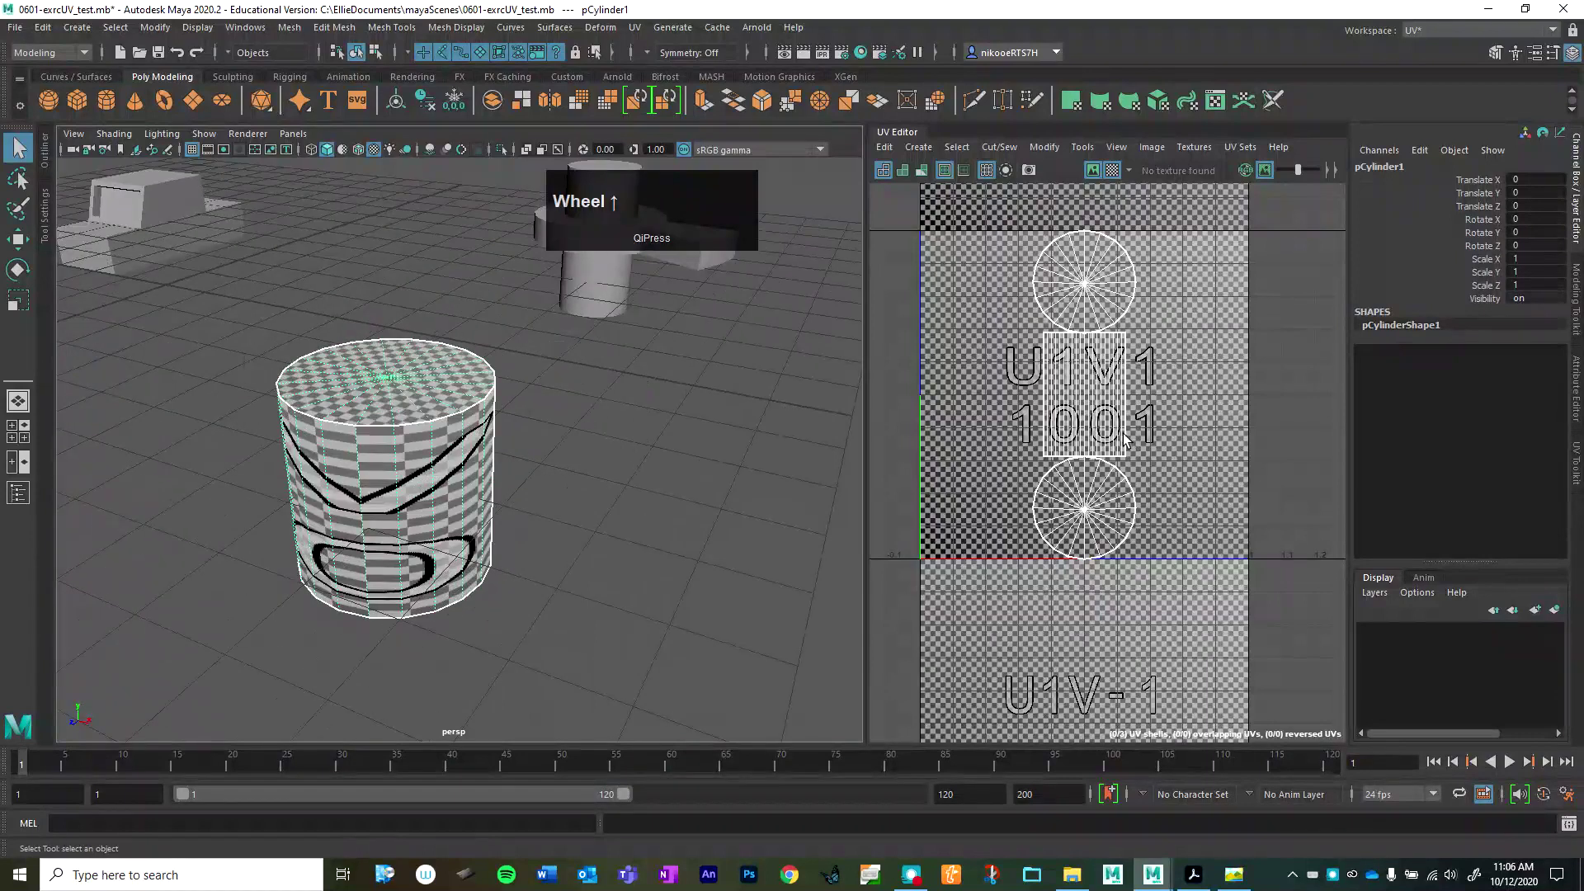
{"action": "left_click_drag", "start_coordinate": [1145, 322], "coordinate": [1128, 374], "text": "alt"}
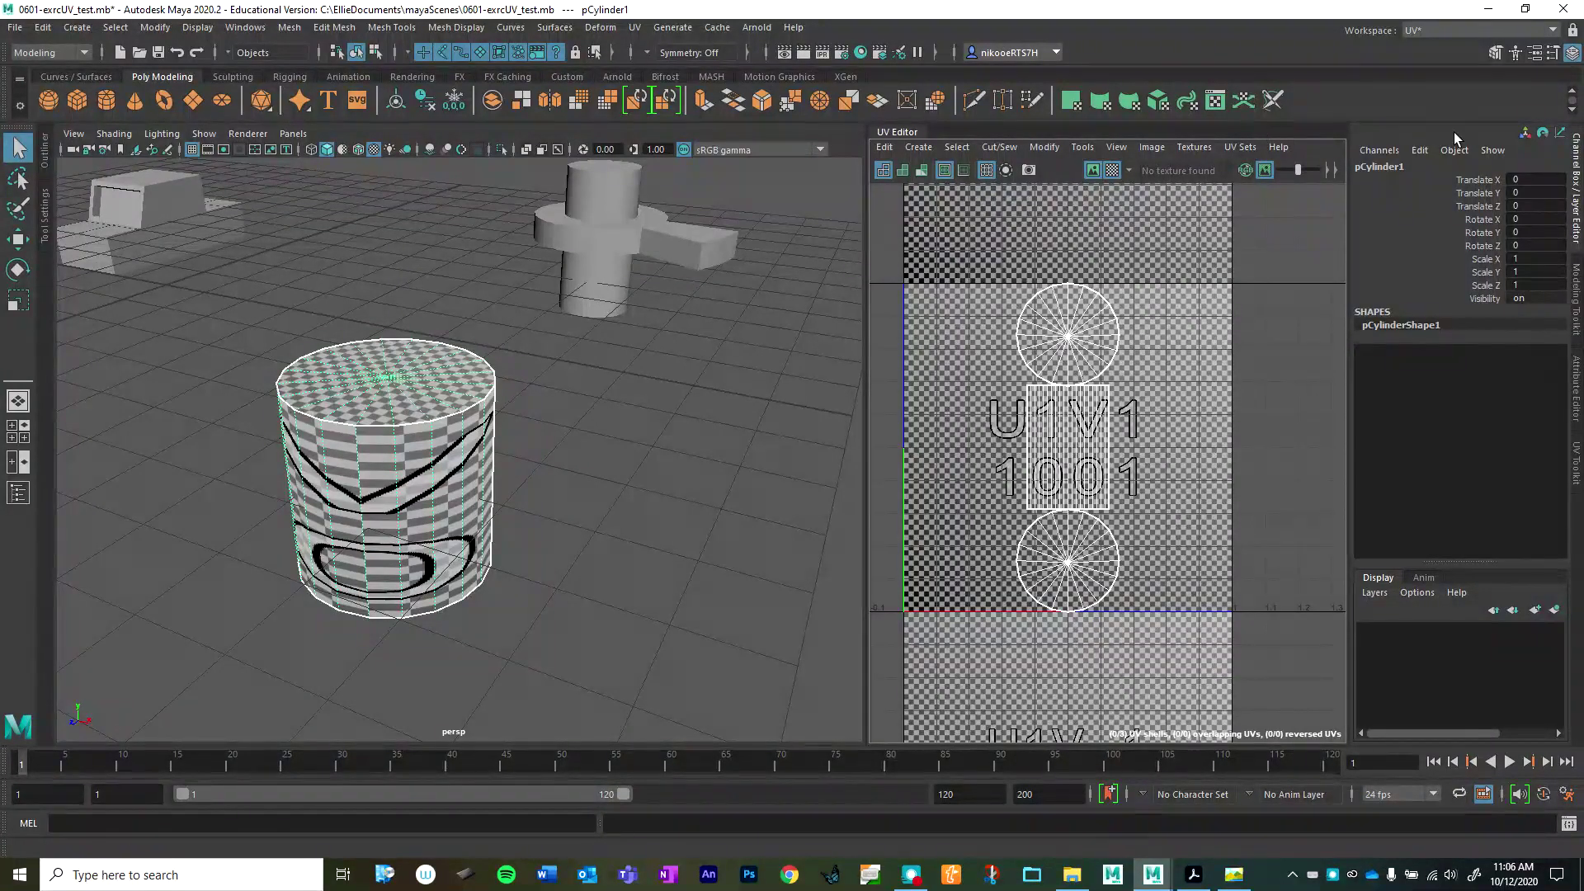
{"action": "left_click", "coordinate": [1572, 463]}
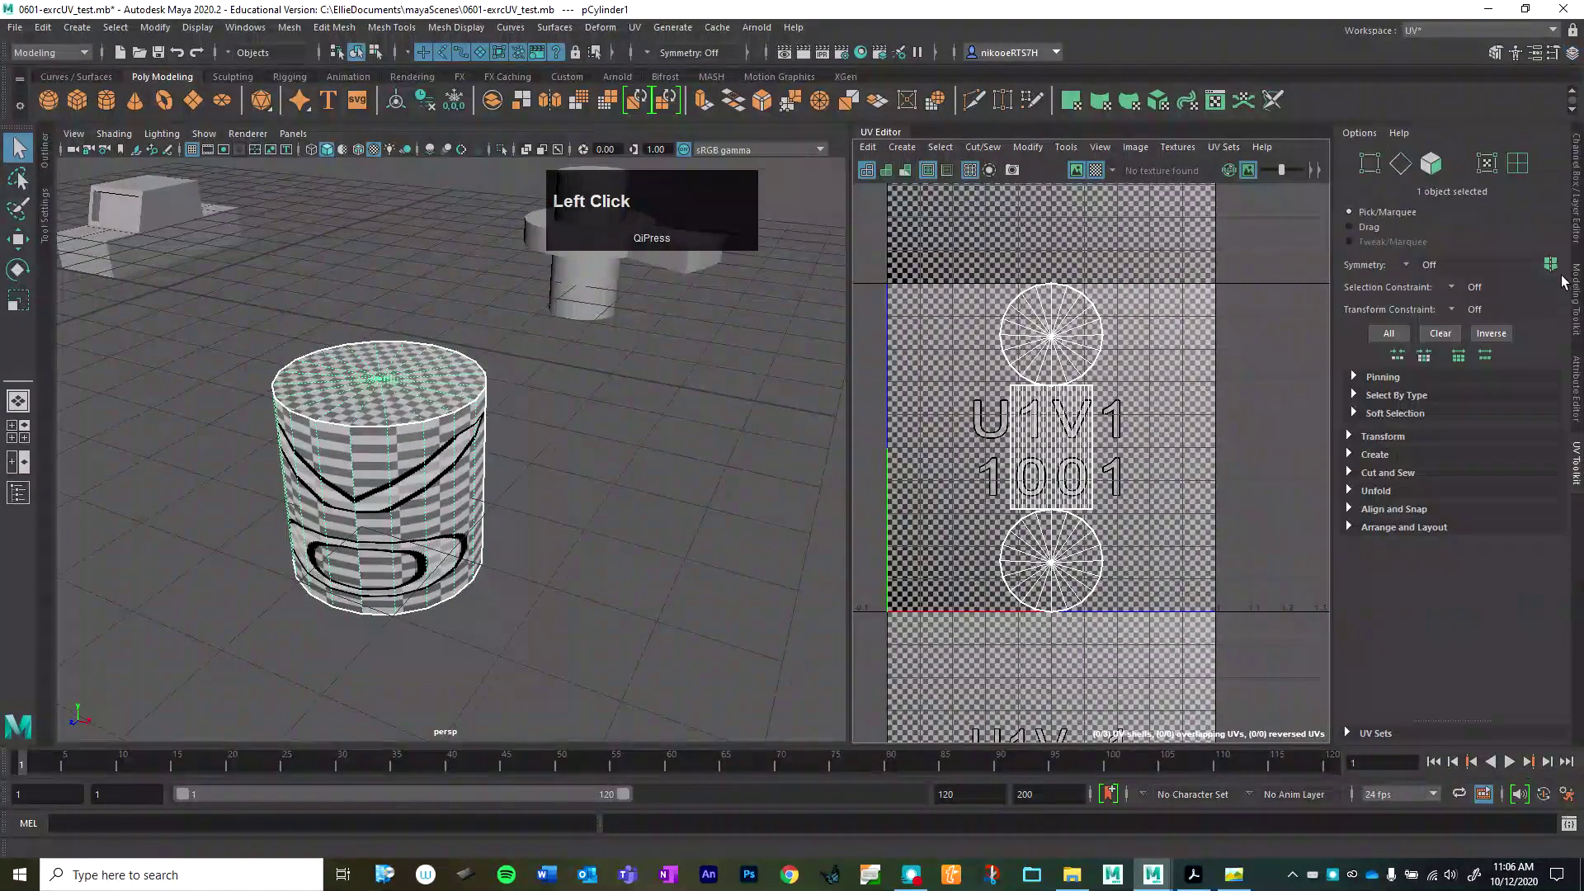
- Turn on UV shell selection and pick the cylinder's cap and side shells in turn to match them with the model
{"action": "left_click", "coordinate": [1517, 163]}
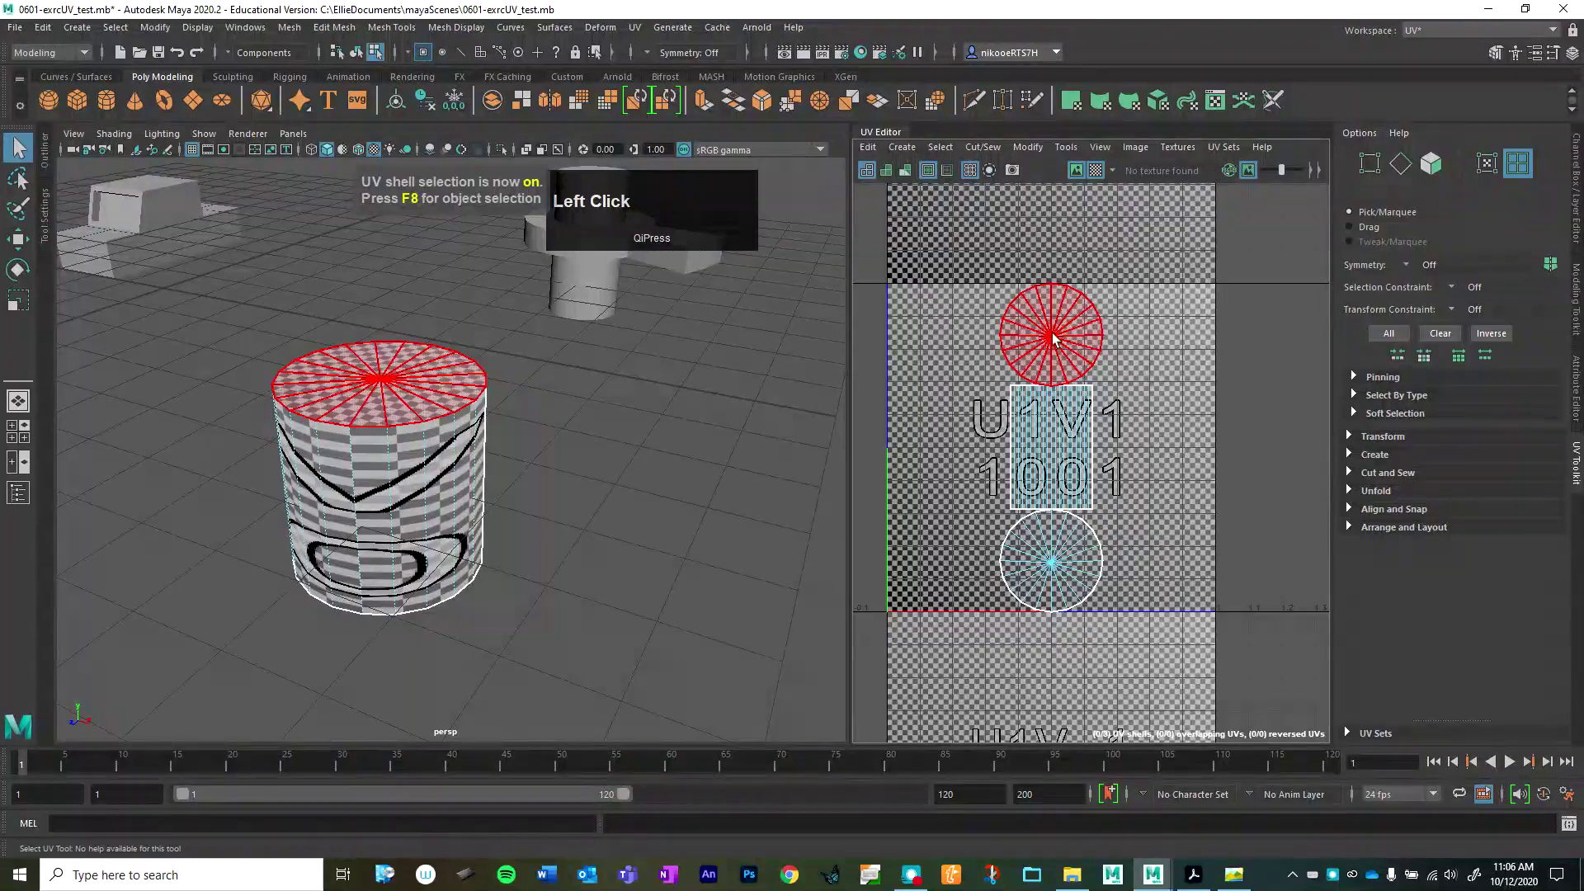
{"action": "left_click", "coordinate": [1047, 467]}
{"action": "left_click", "coordinate": [1047, 468]}
{"action": "left_click", "coordinate": [1055, 577]}
{"action": "left_click", "coordinate": [1071, 352]}
{"action": "left_click", "coordinate": [1060, 488]}
{"action": "left_click", "coordinate": [1037, 569]}
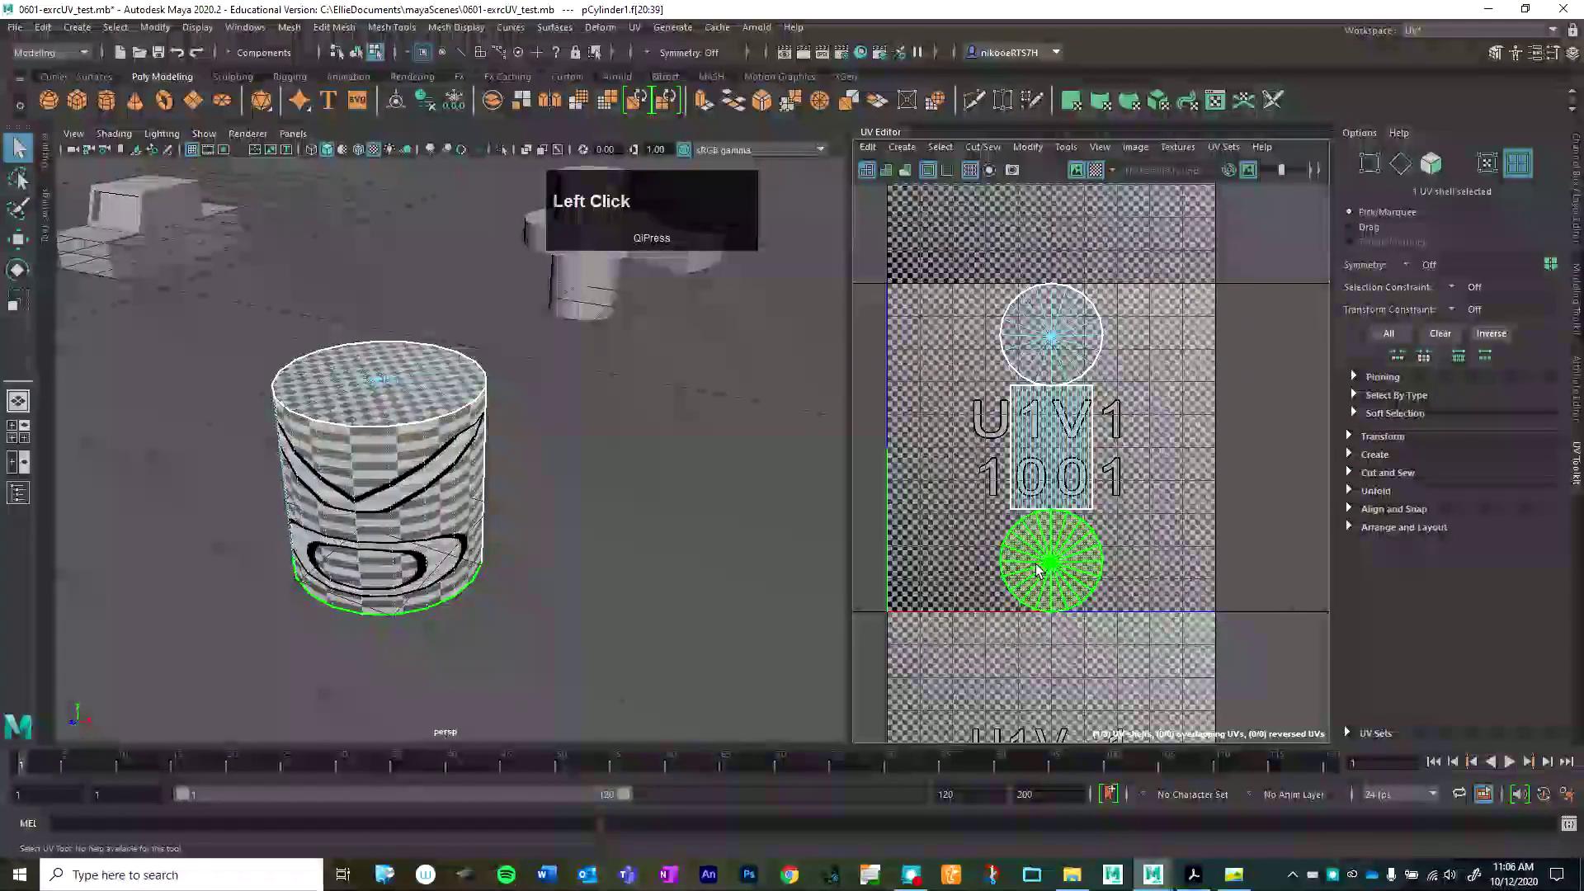
{"action": "left_click", "coordinate": [1056, 338]}
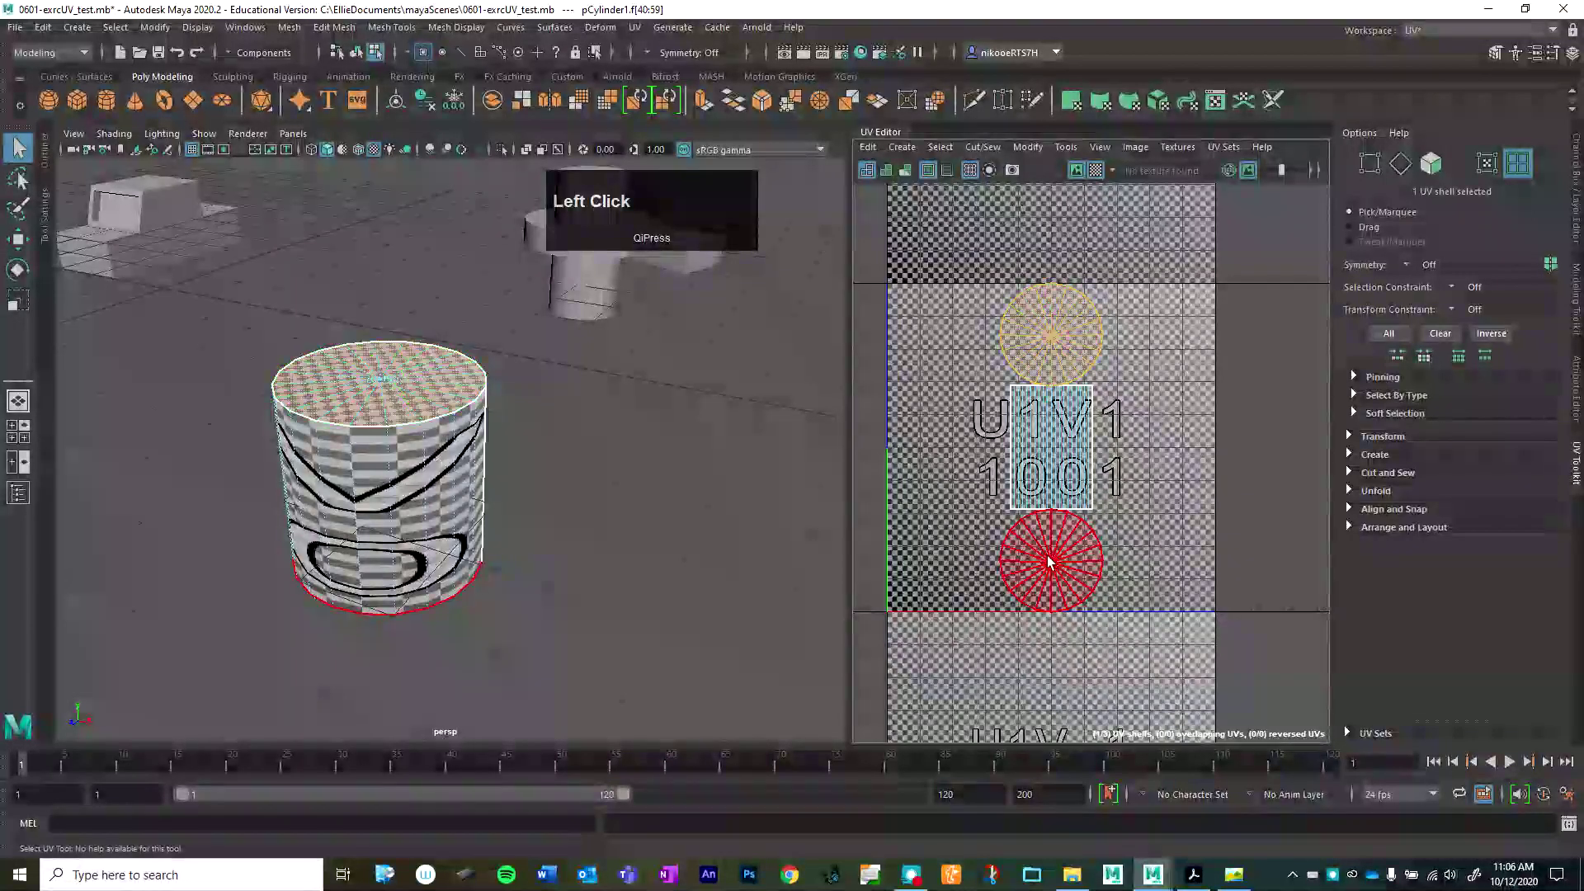
{"action": "left_click", "coordinate": [1050, 562]}
{"action": "left_click", "coordinate": [1074, 316]}
{"action": "left_click", "coordinate": [1055, 560]}
{"action": "key", "text": "Caps_Lock"}
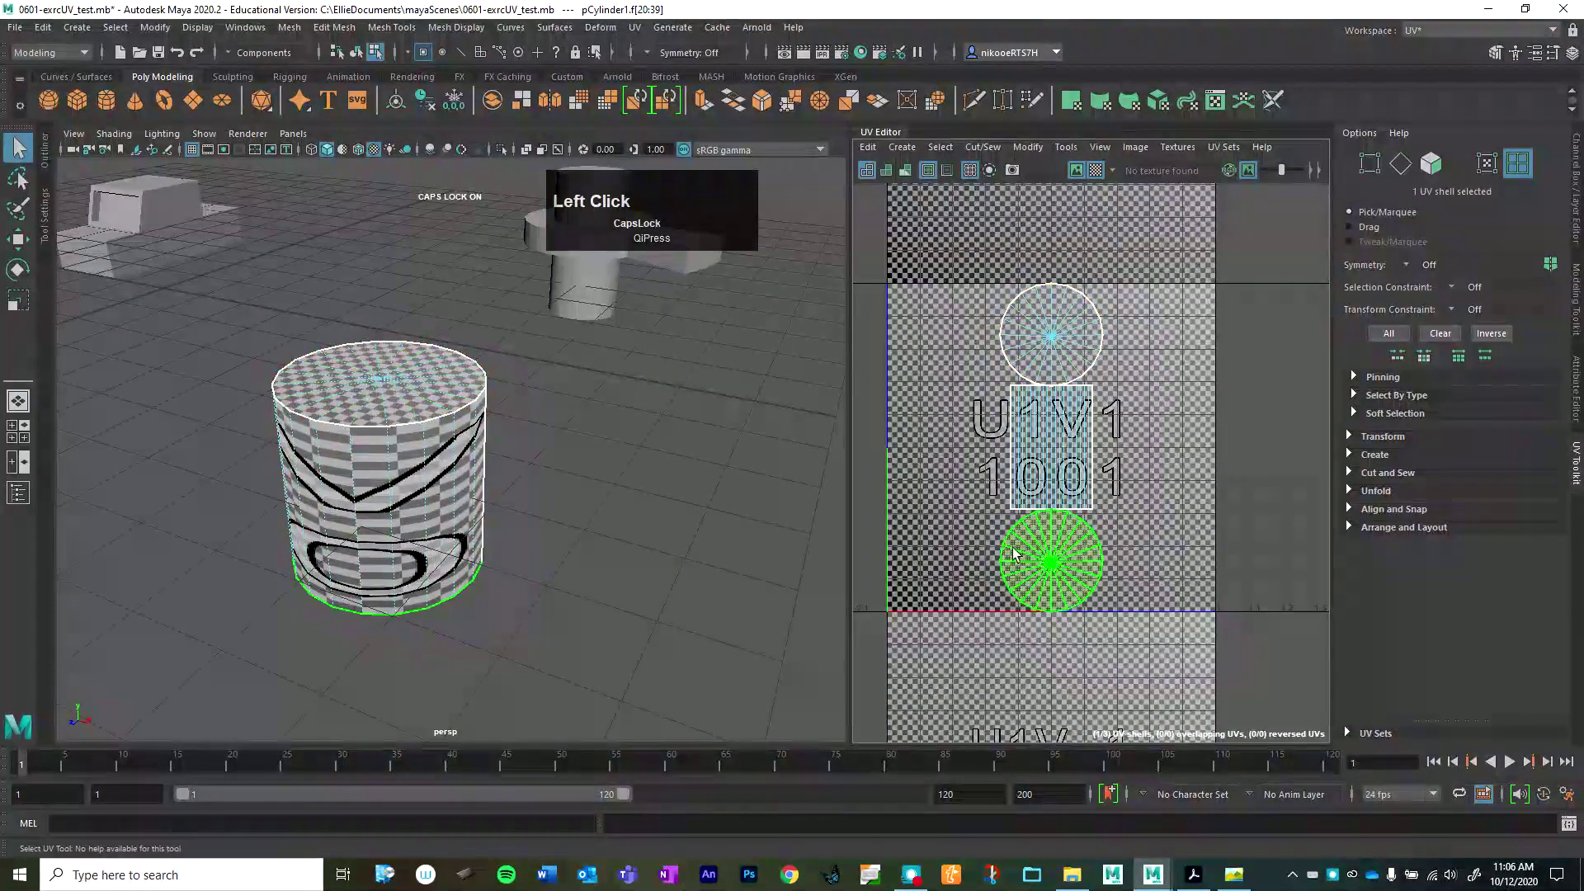
- Select both round cap shells and move them together out of tile U1V1 into the neighbouring U2V1 and U2V2 tiles
{"action": "scroll", "coordinate": [1056, 559], "scroll_direction": "down", "scroll_amount": 2}
{"action": "left_click", "coordinate": [1052, 403]}
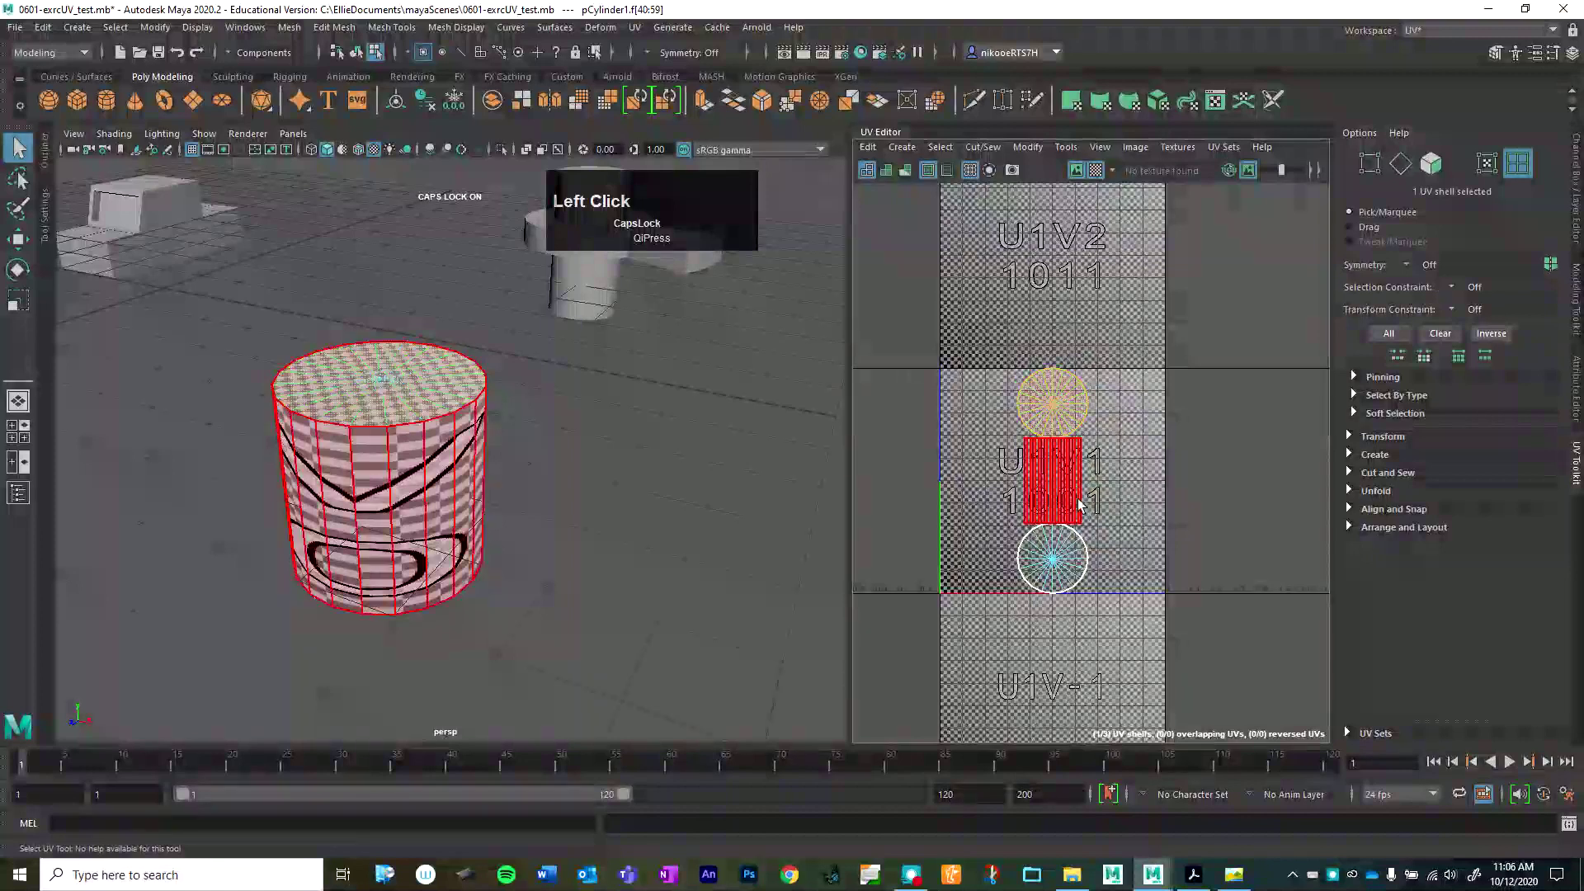
{"action": "left_click", "coordinate": [1046, 545], "text": "shift"}
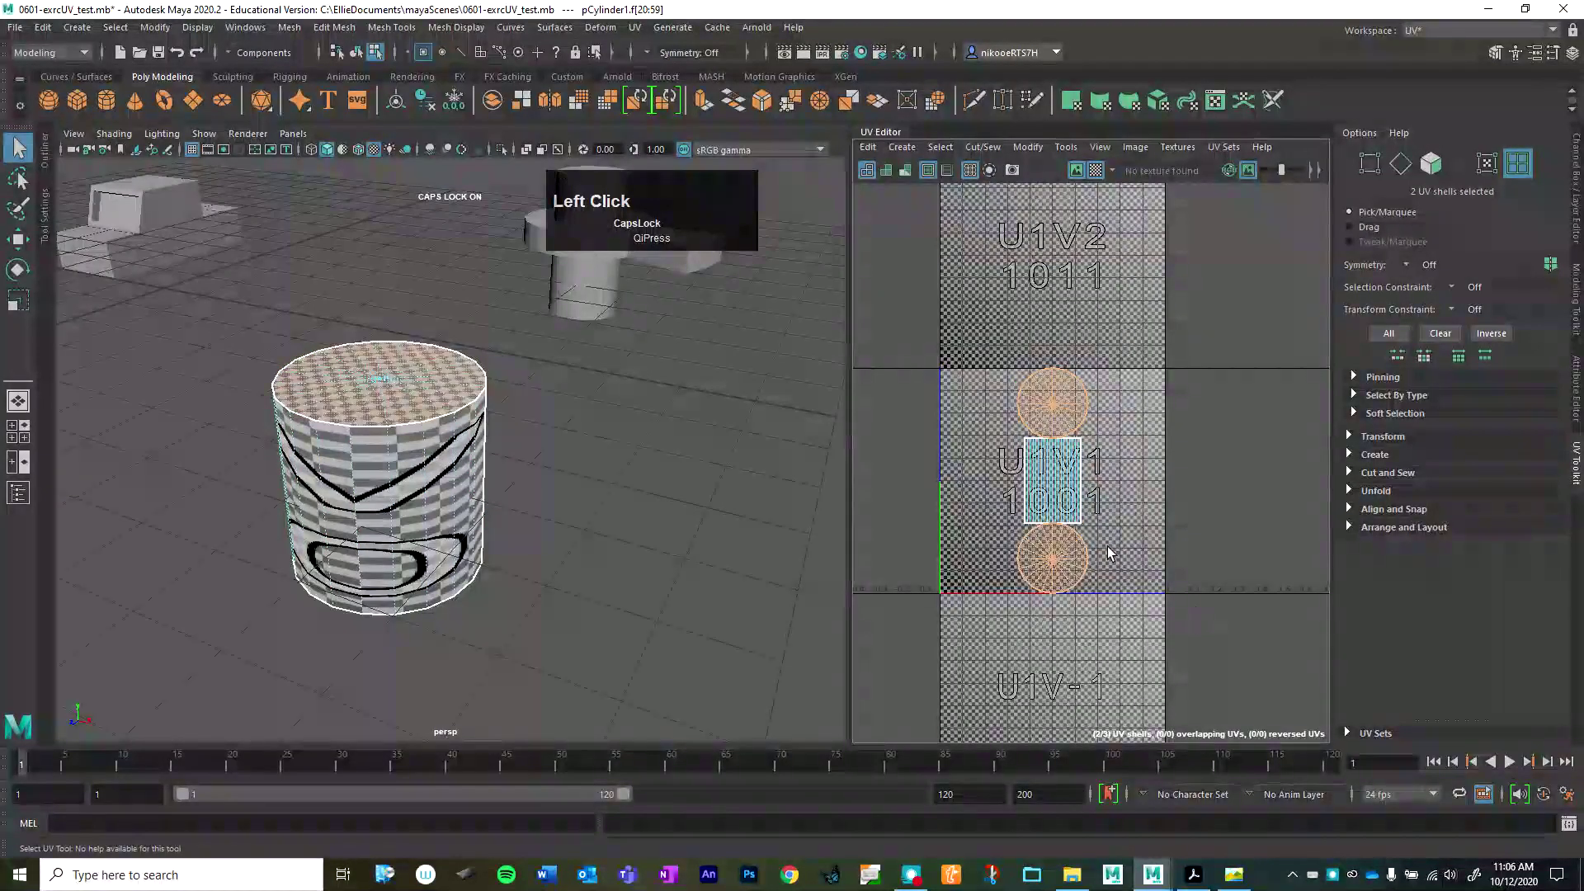
{"action": "key", "text": "w"}
{"action": "left_click_drag", "start_coordinate": [1053, 482], "coordinate": [1234, 406]}
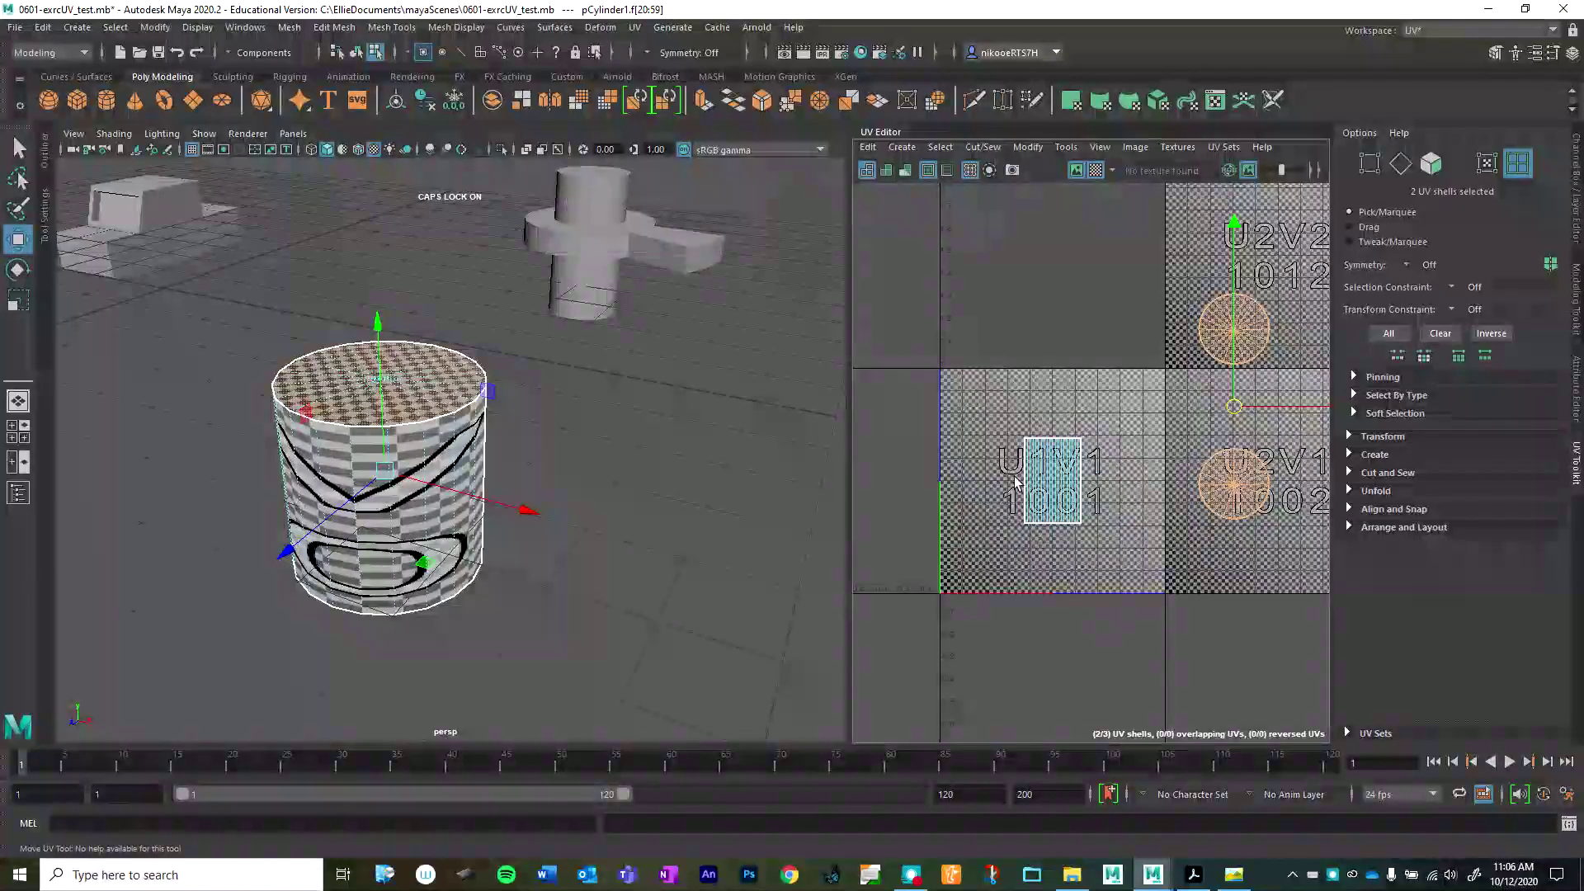
- Select the cylinder's side shell and examine how its checker pattern lies on the model
{"action": "left_click", "coordinate": [1031, 483]}
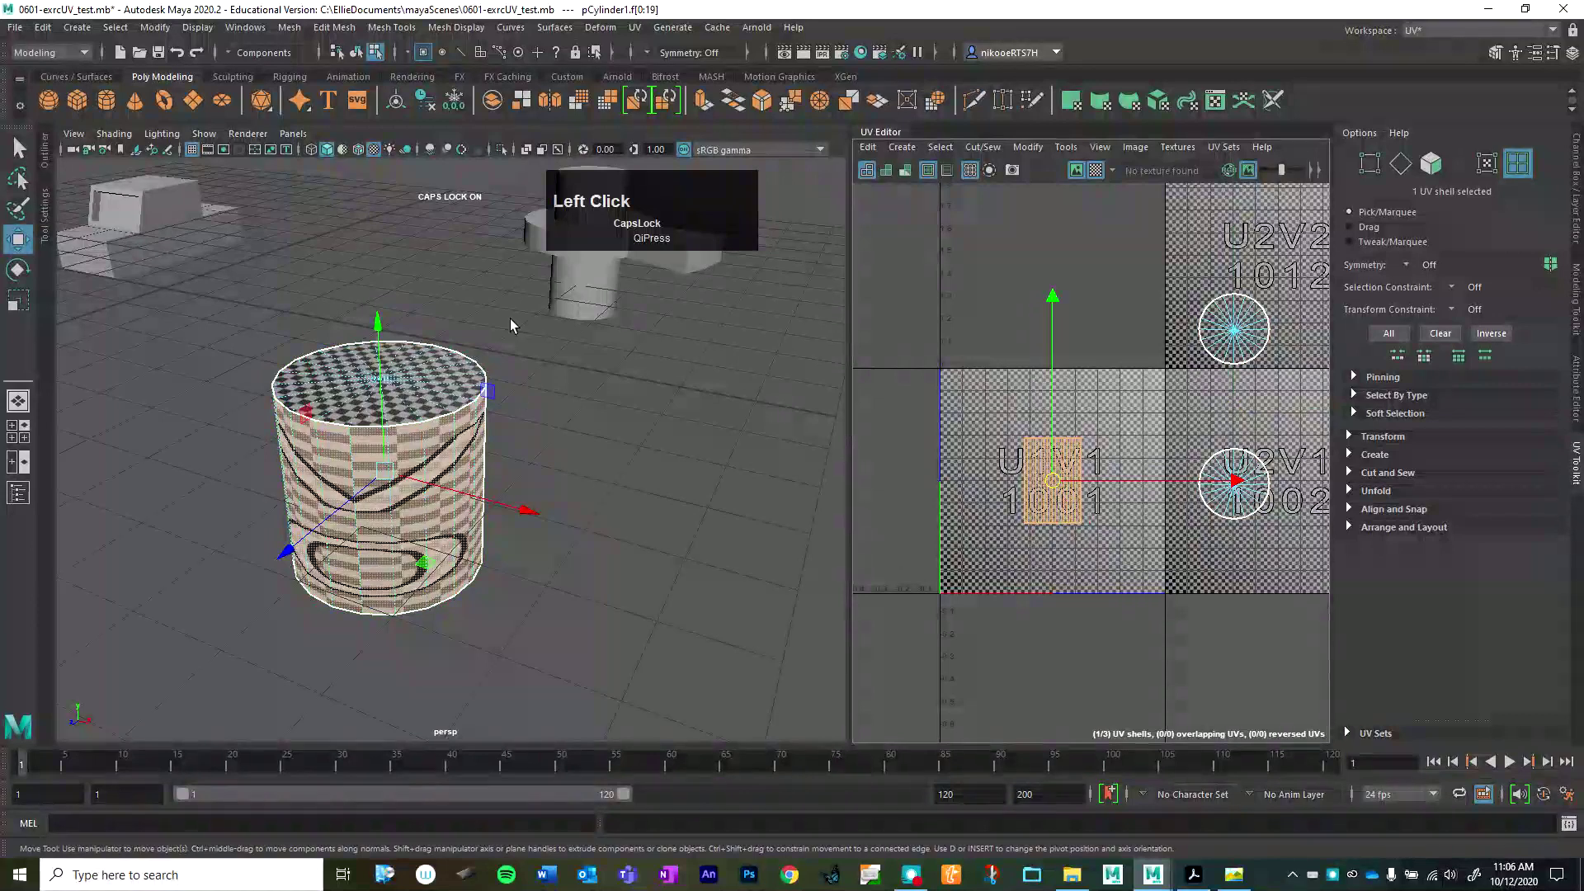
{"action": "left_click_drag", "start_coordinate": [554, 428], "coordinate": [70, 561], "text": "alt"}
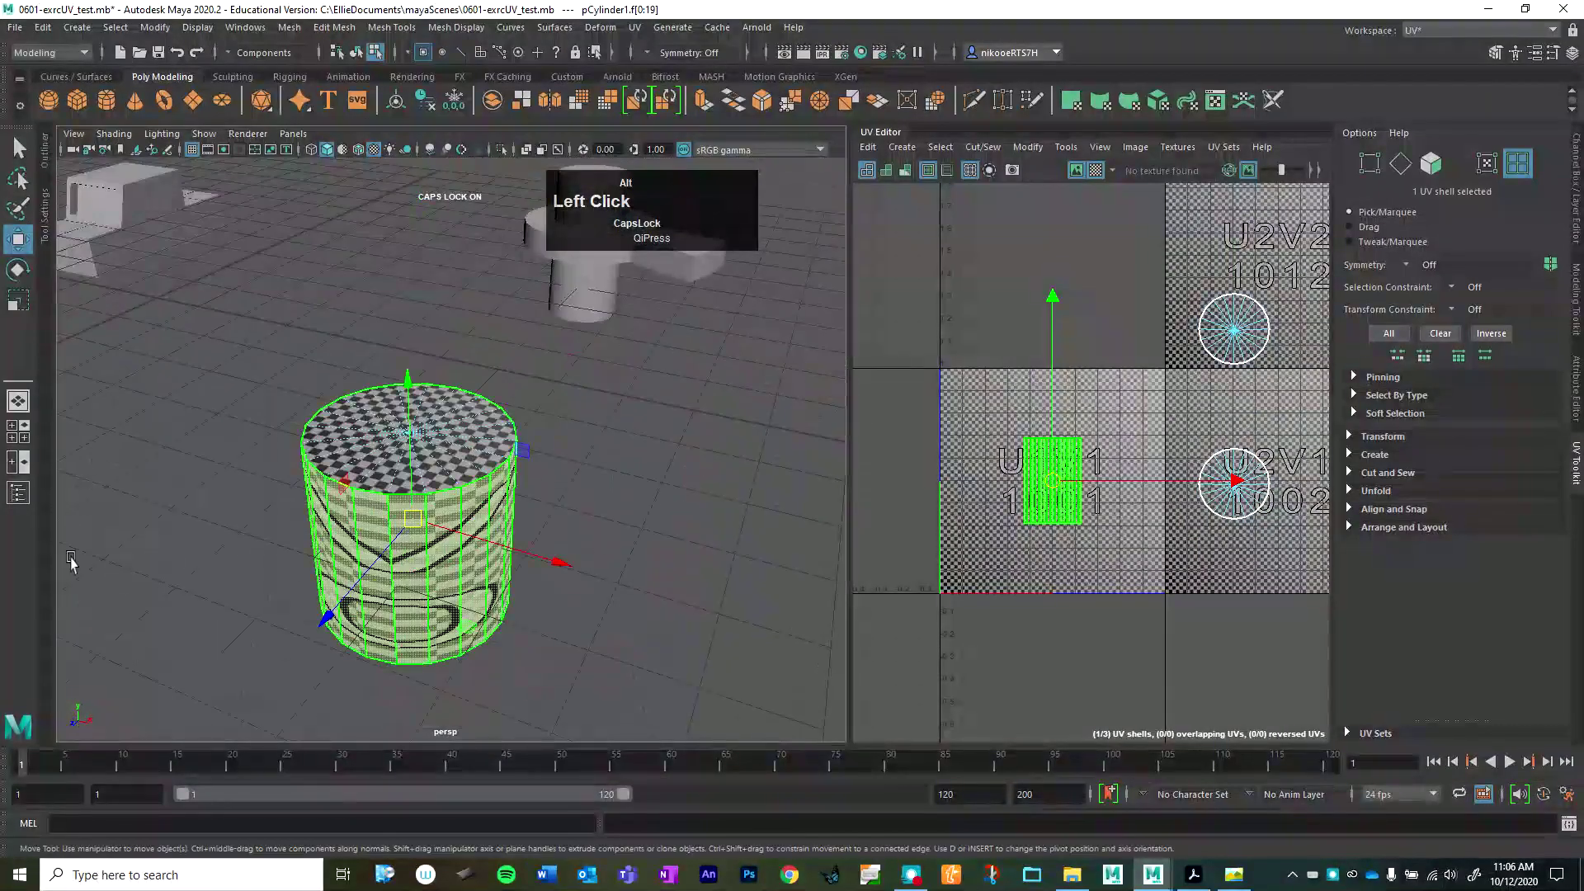
{"action": "key", "text": "alt"}
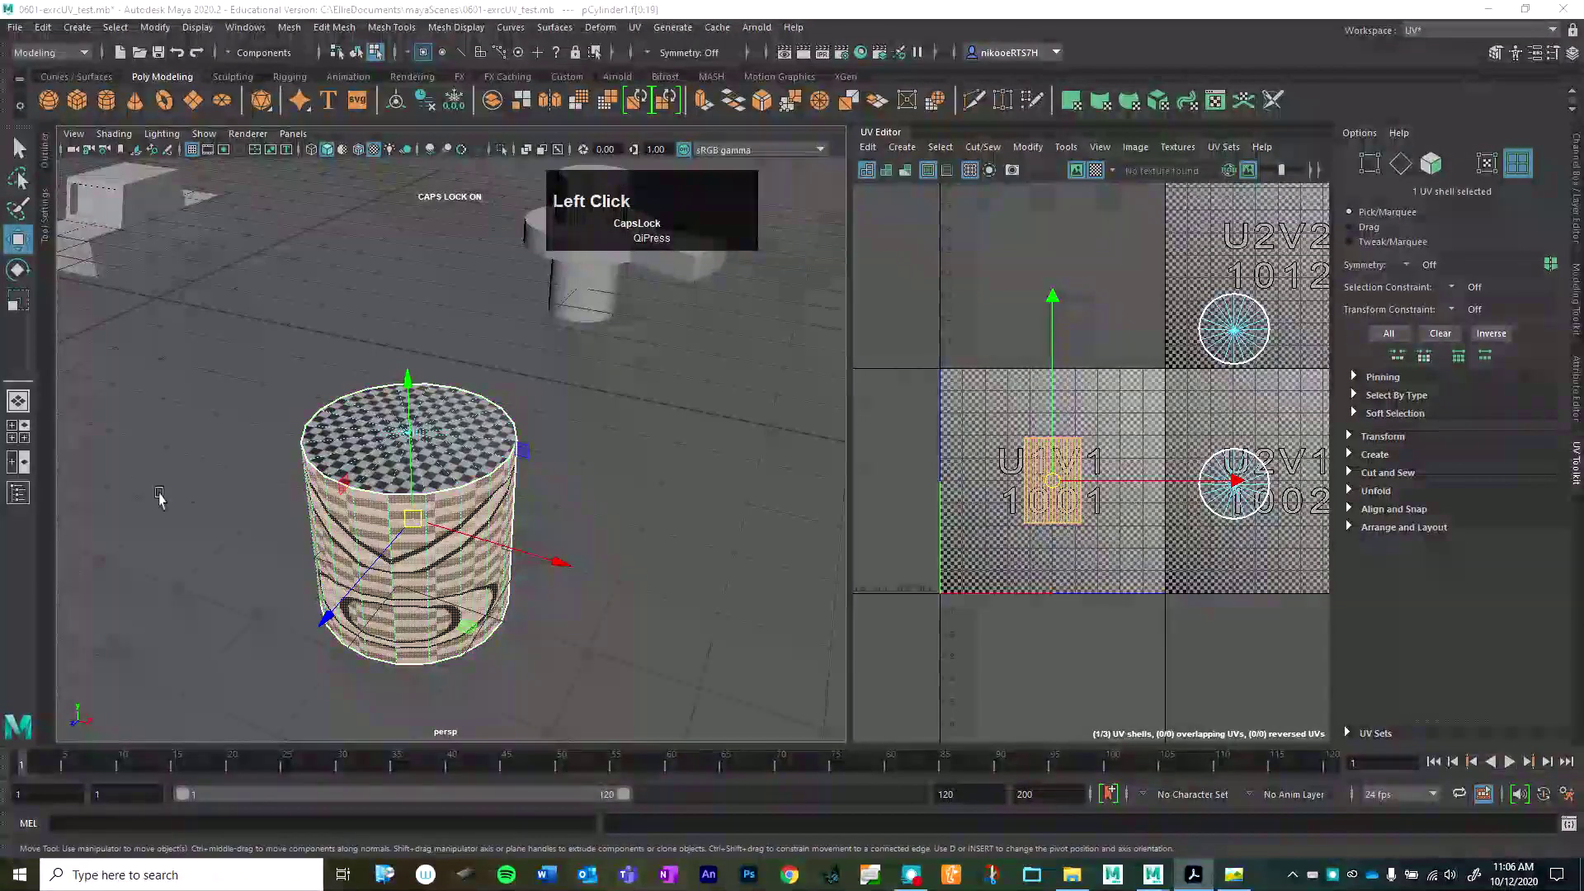
{"action": "scroll", "coordinate": [114, 532], "scroll_direction": "down", "scroll_amount": 1}
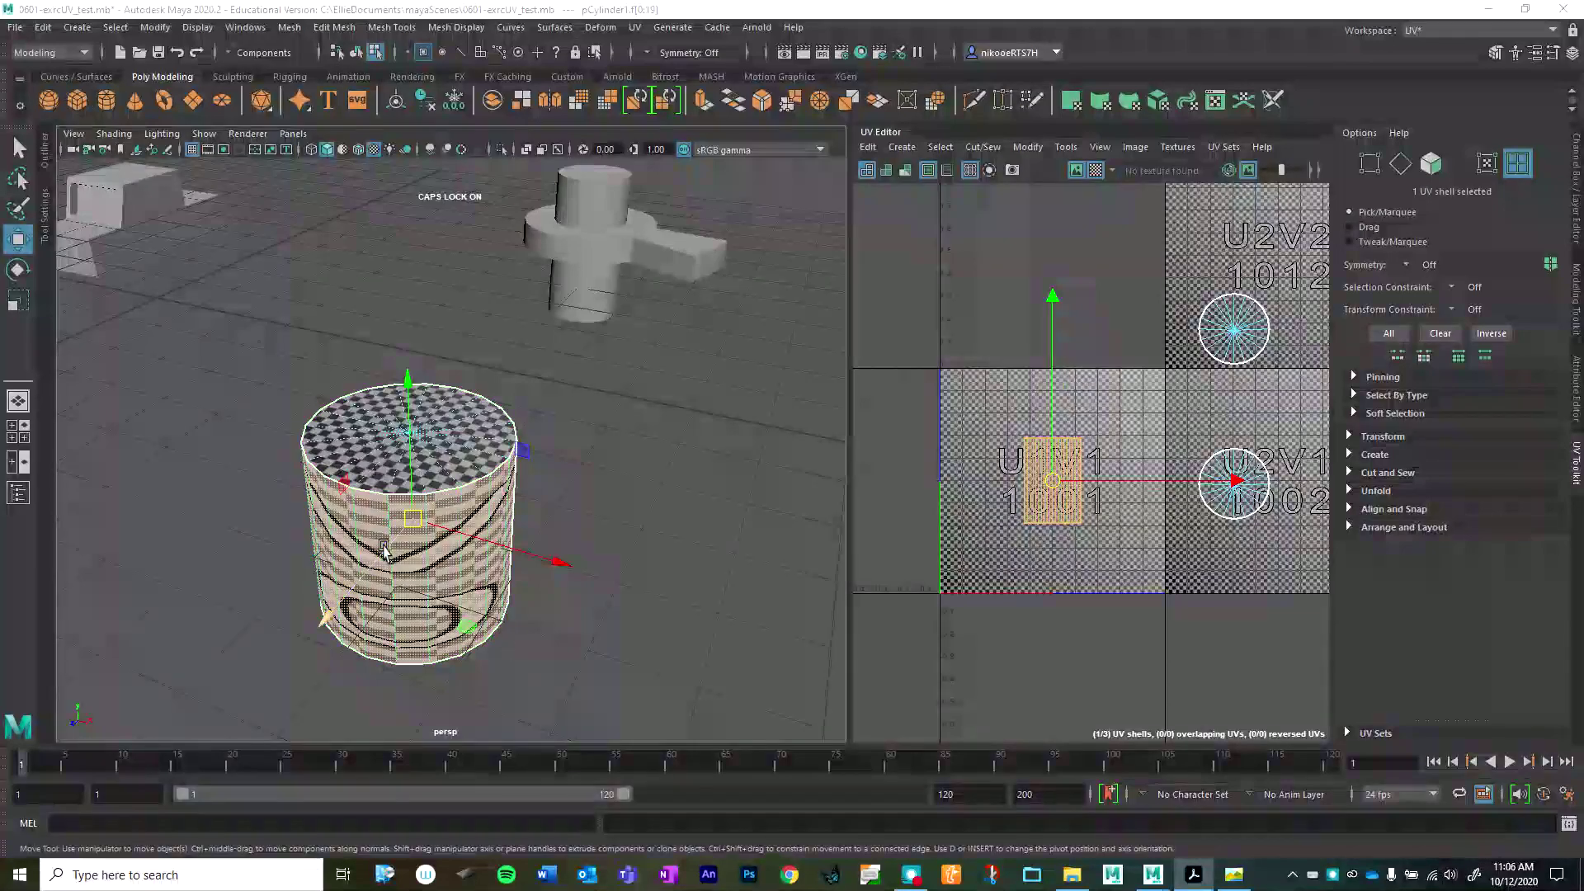
- Return the cylinder to object selection and show the UV Toolkit's Create projection tools
{"action": "right_click", "coordinate": [471, 419]}
{"action": "left_click", "coordinate": [474, 520]}
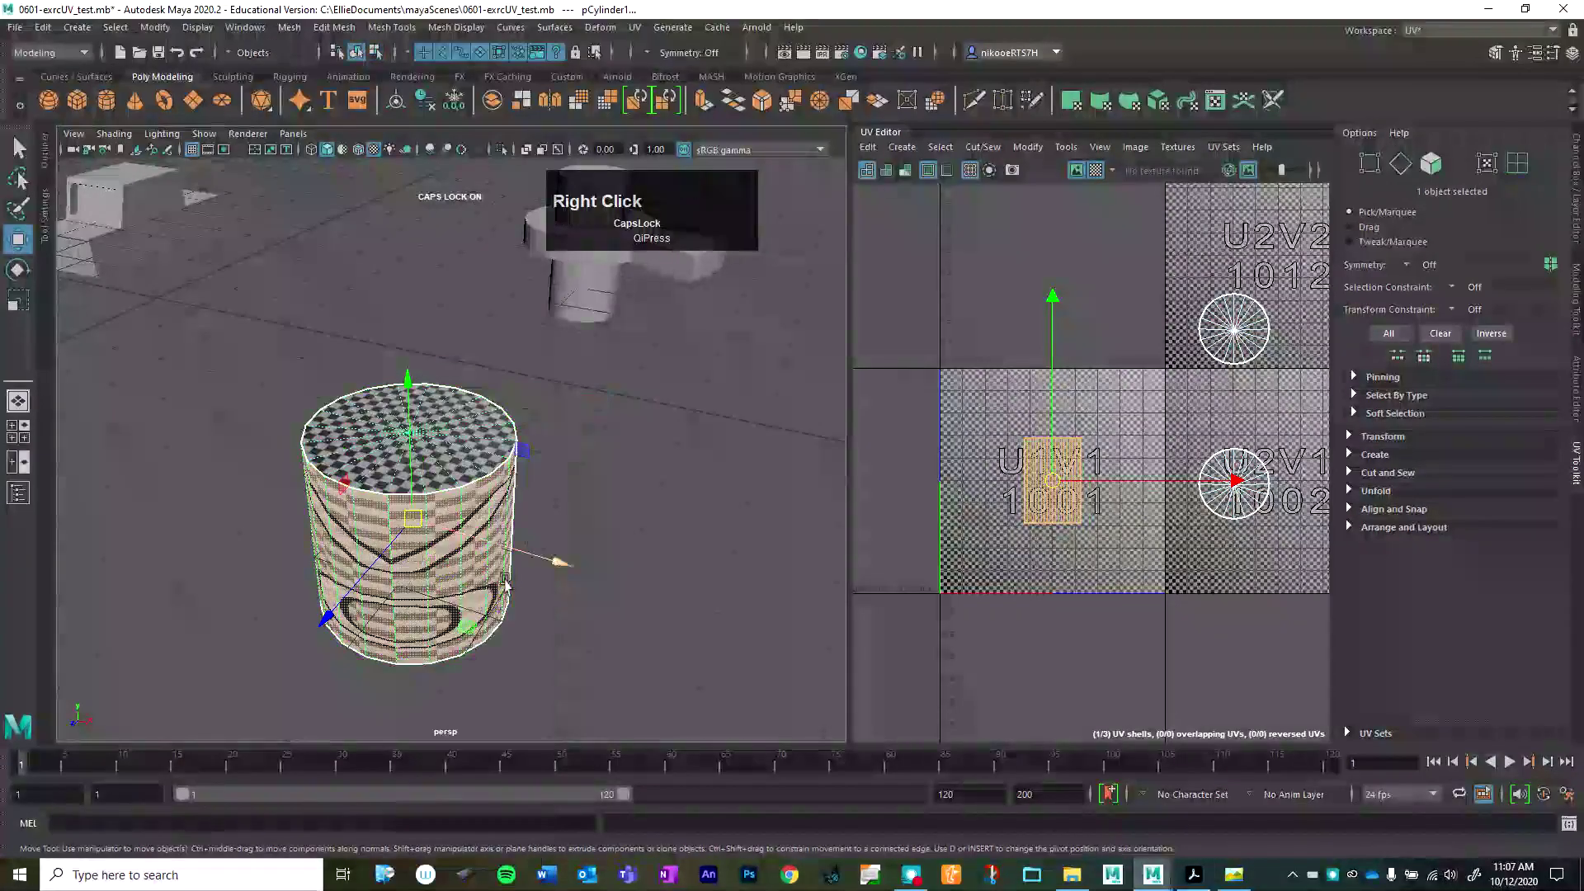
{"action": "left_click", "coordinate": [1356, 456]}
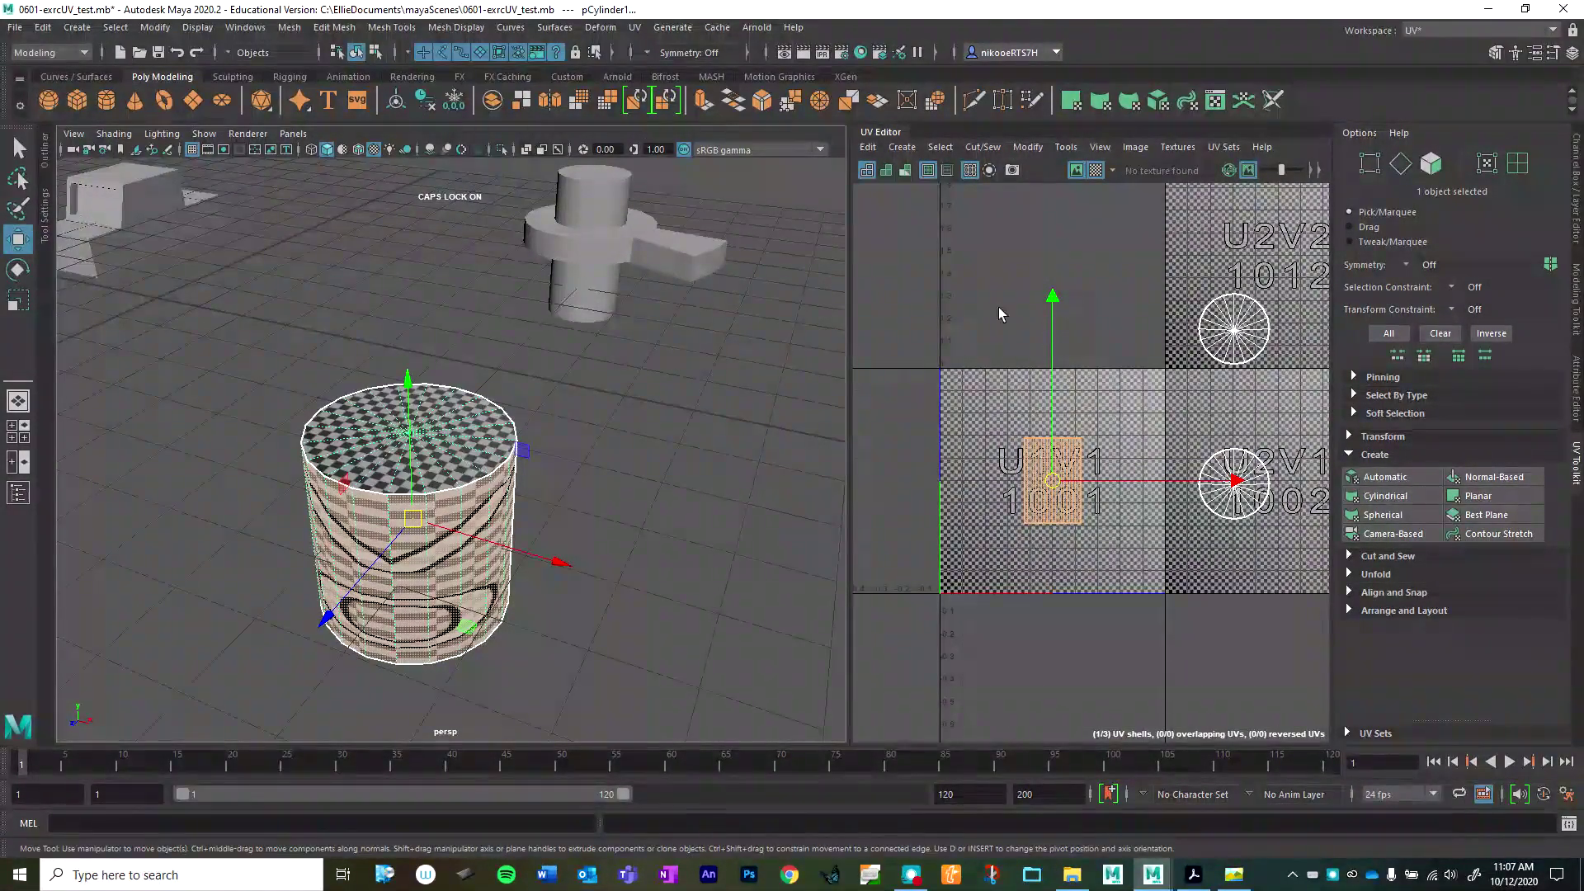
{"action": "left_click_drag", "start_coordinate": [619, 507], "coordinate": [549, 517], "text": "alt"}
{"action": "middle_click_drag", "start_coordinate": [622, 375], "coordinate": [683, 404], "text": "alt"}
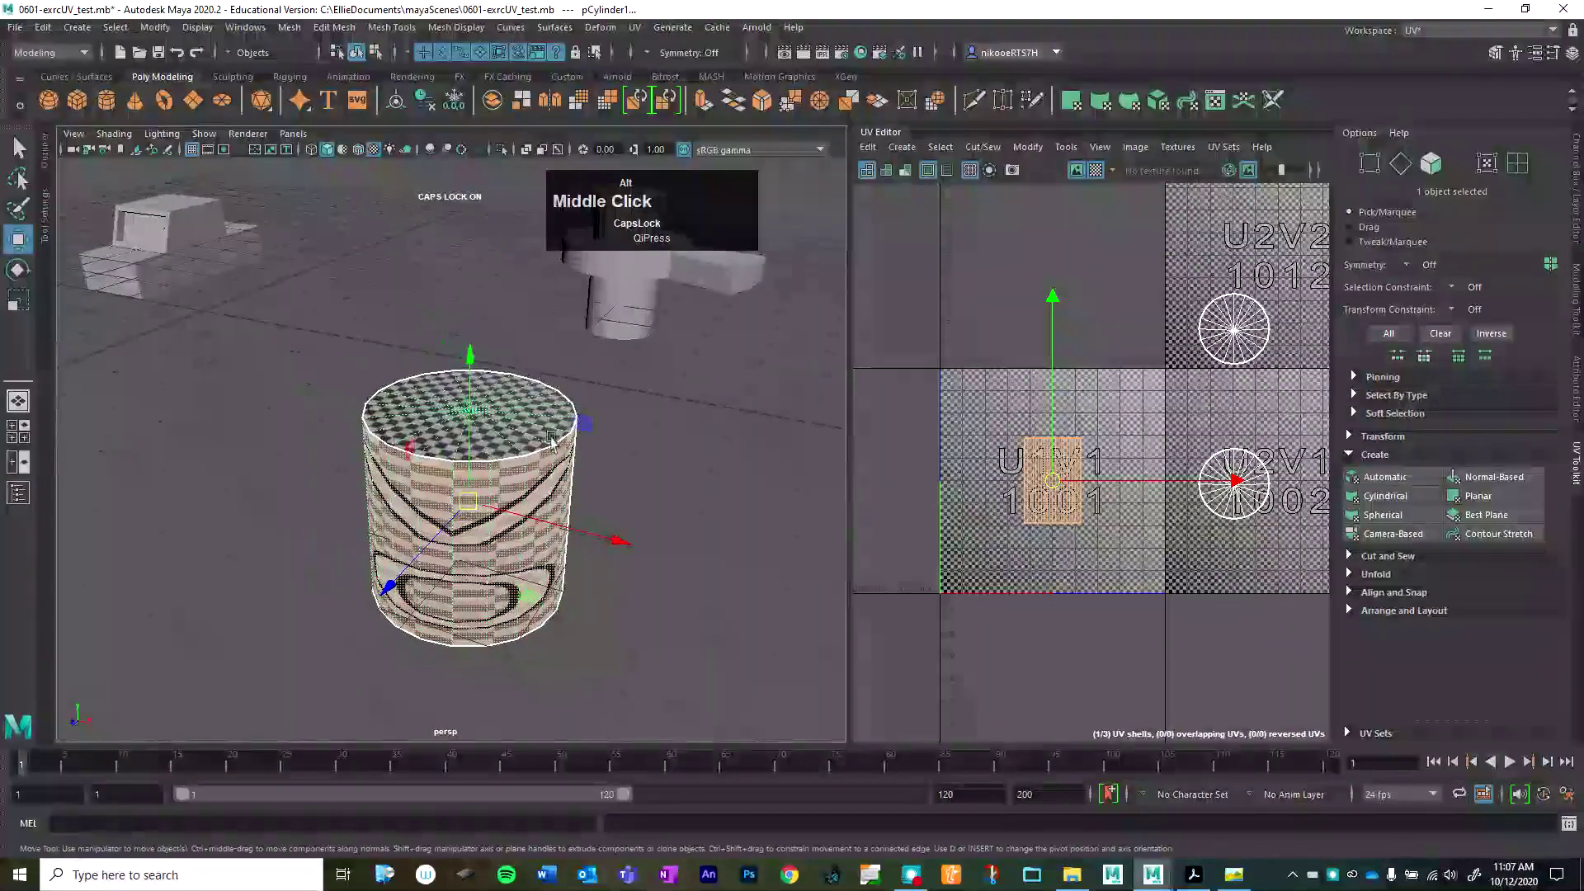
{"action": "left_click_drag", "start_coordinate": [683, 404], "coordinate": [582, 354], "text": "alt"}
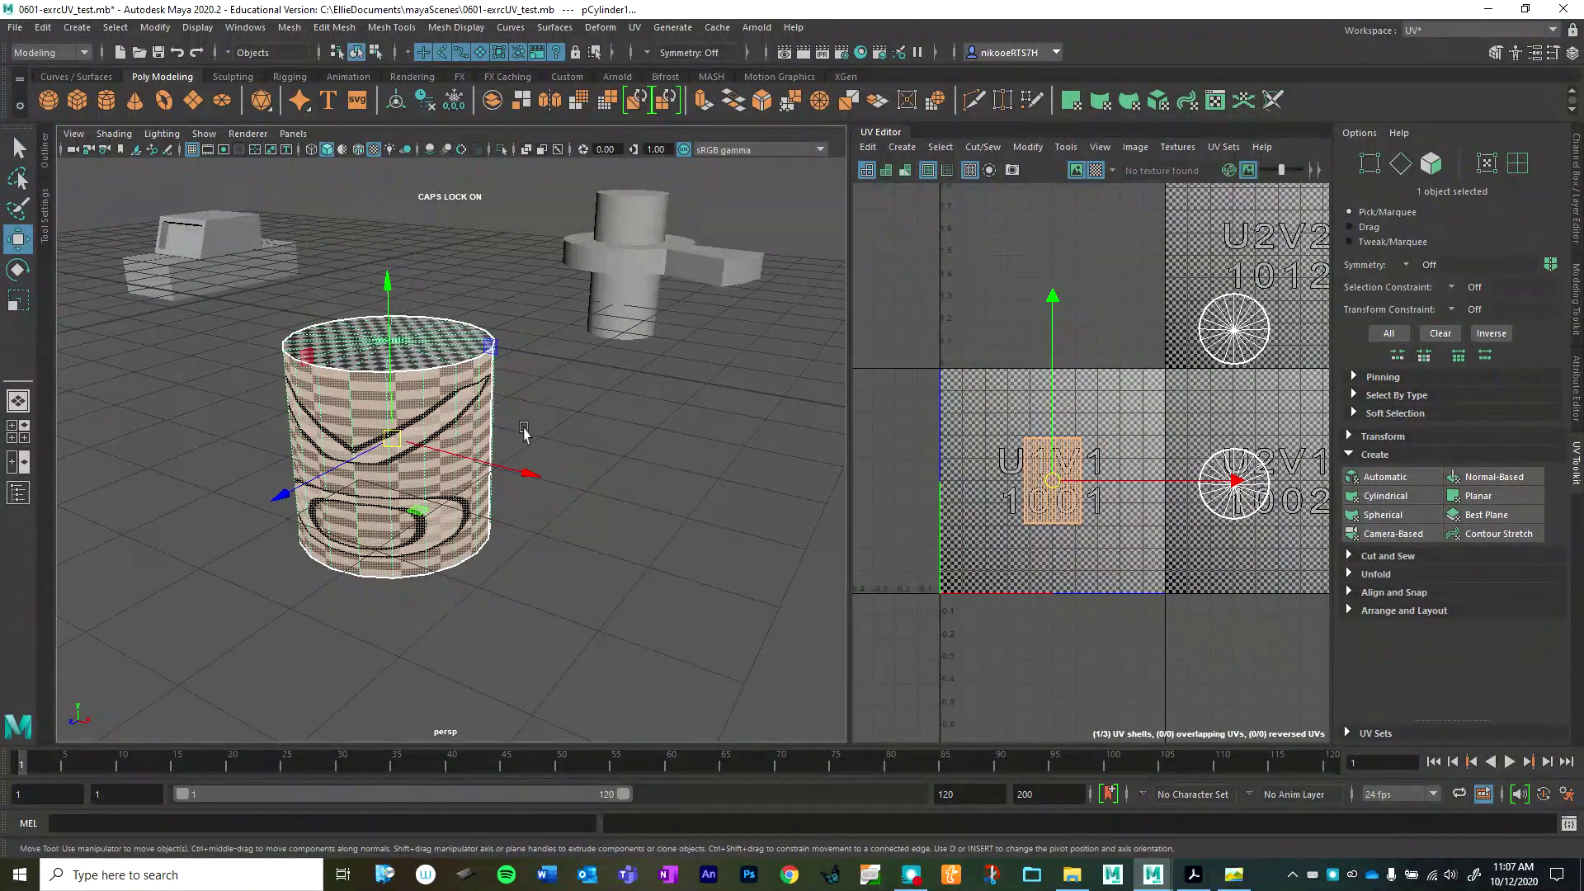
{"action": "left_click_drag", "start_coordinate": [523, 431], "coordinate": [484, 401], "text": "alt"}
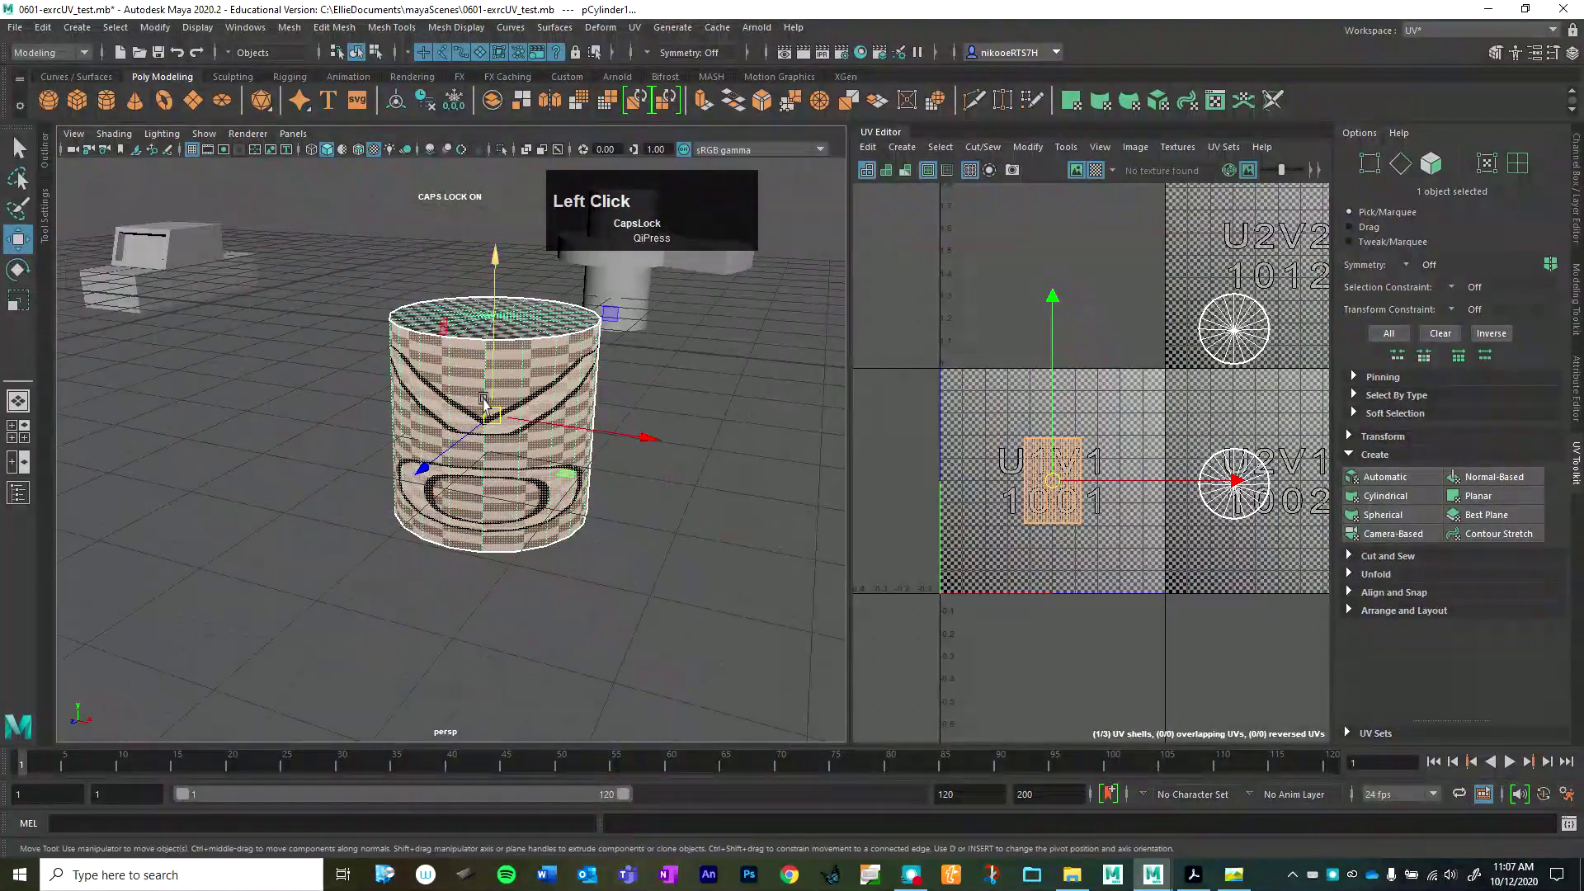
{"action": "left_click", "coordinate": [561, 417]}
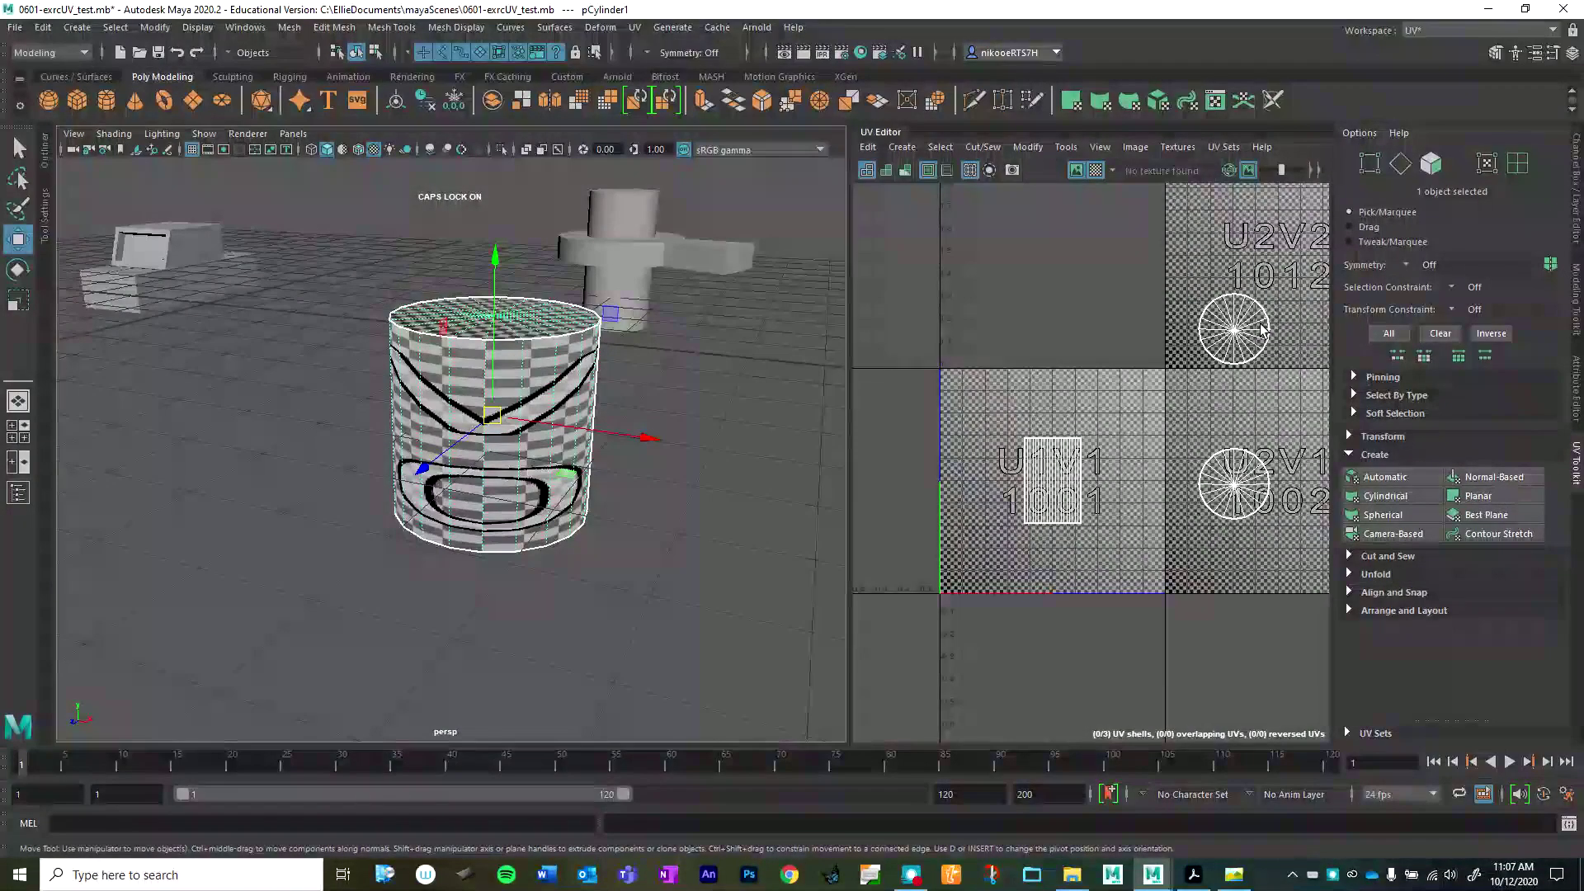
- Switch to face selection and select the full ring of side faces around the cylinder, excluding the caps
{"action": "right_click_drag", "start_coordinate": [550, 388], "coordinate": [528, 432]}
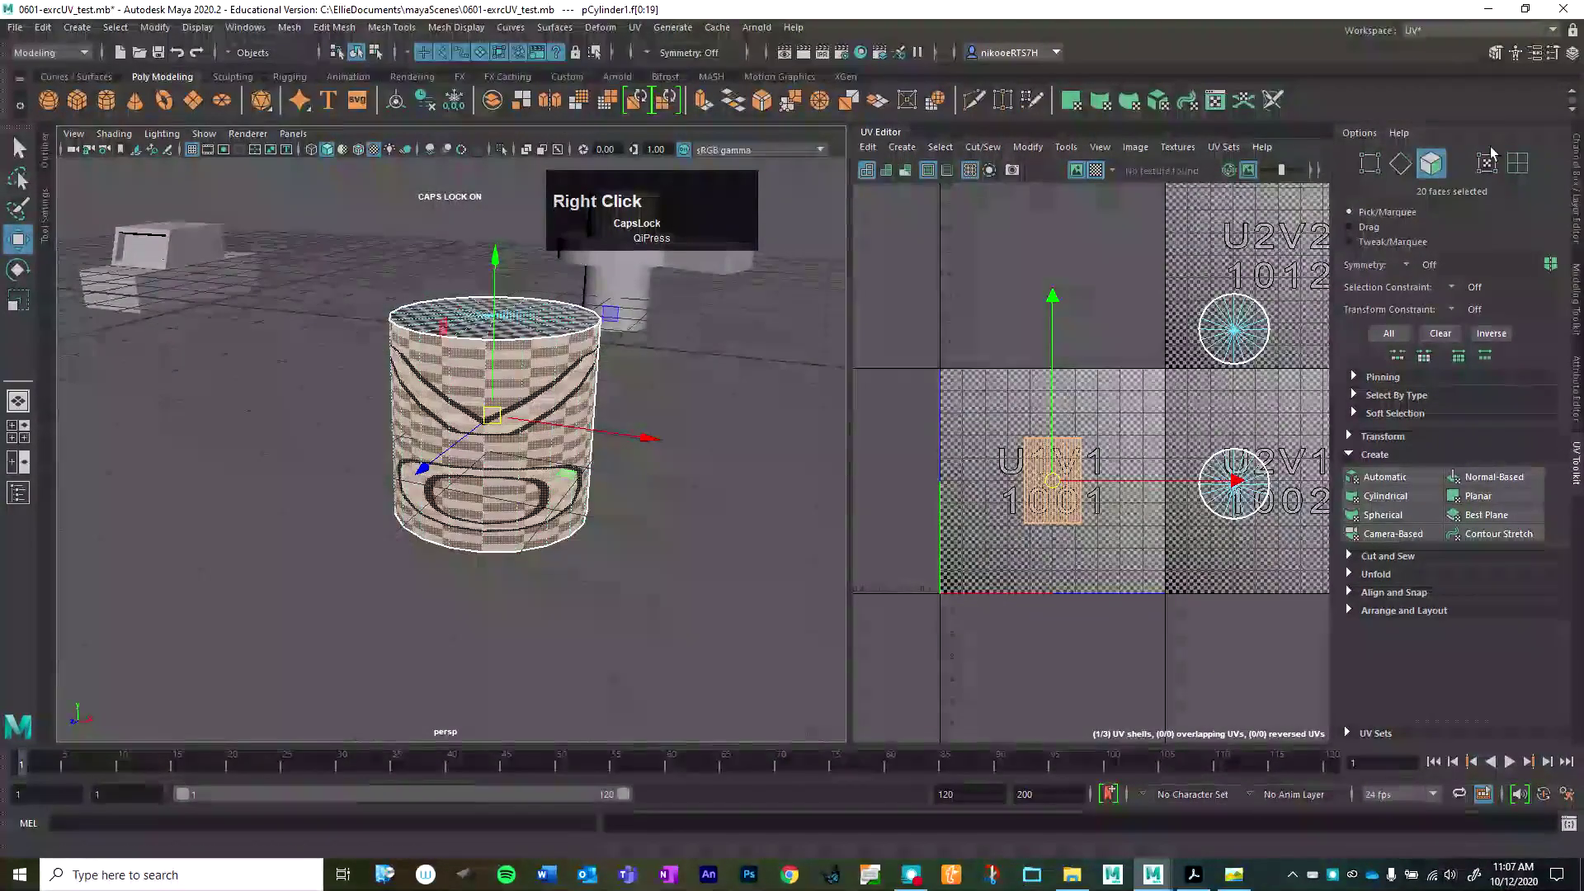
{"action": "left_click", "coordinate": [1430, 164]}
{"action": "left_click", "coordinate": [505, 518]}
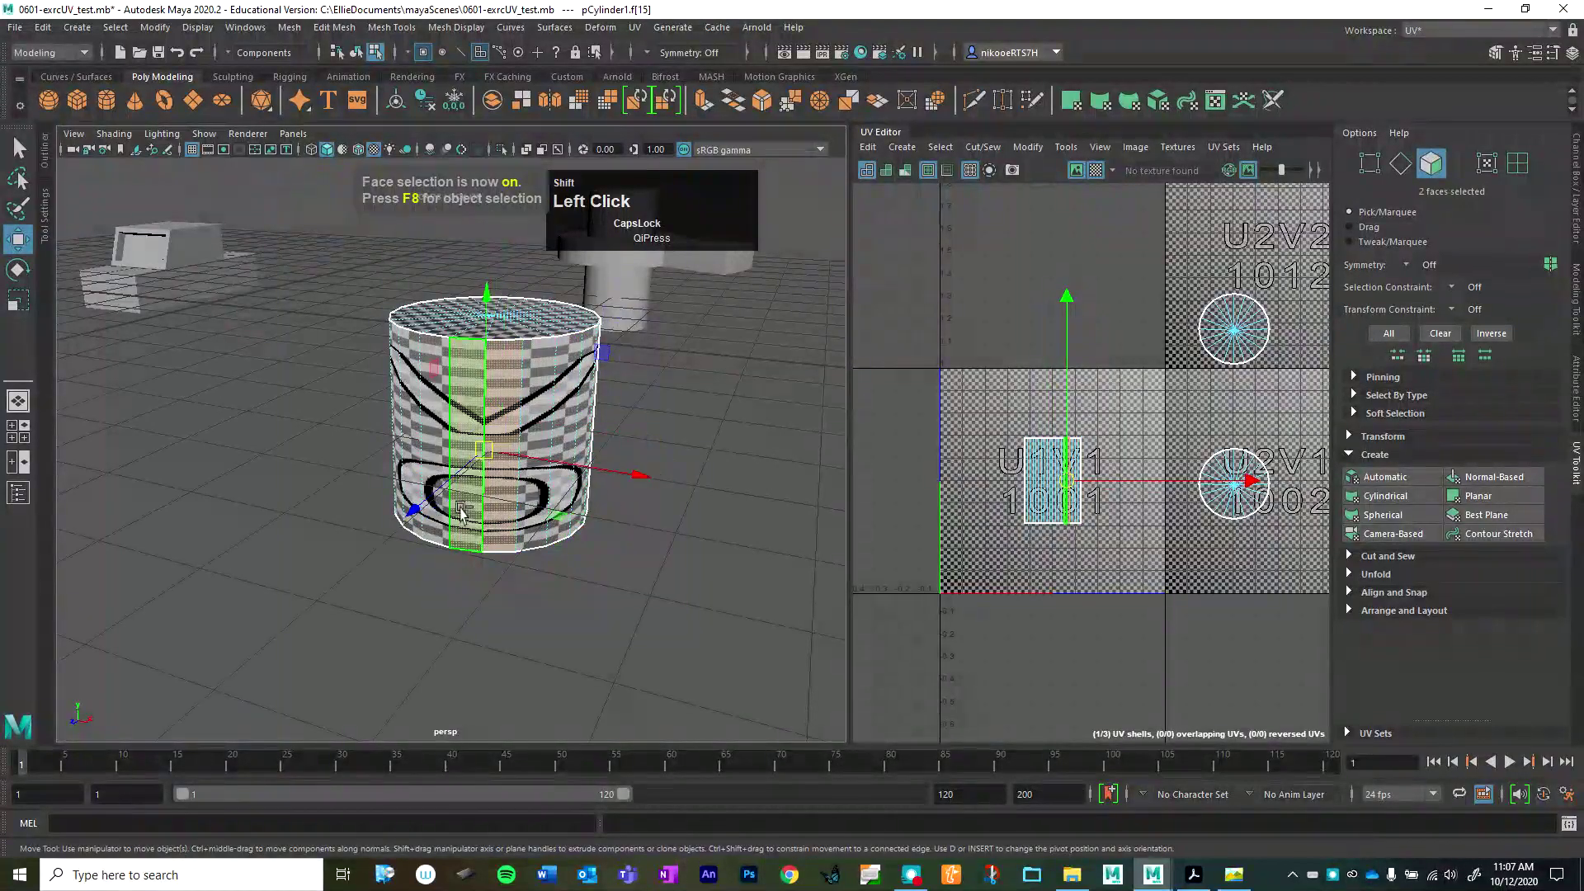
{"action": "double_click", "coordinate": [505, 518]}
- Examine the cylinder's selected side faces from several angles to judge which UV projection suits them
{"action": "left_click_drag", "start_coordinate": [615, 580], "coordinate": [272, 609], "text": "alt"}
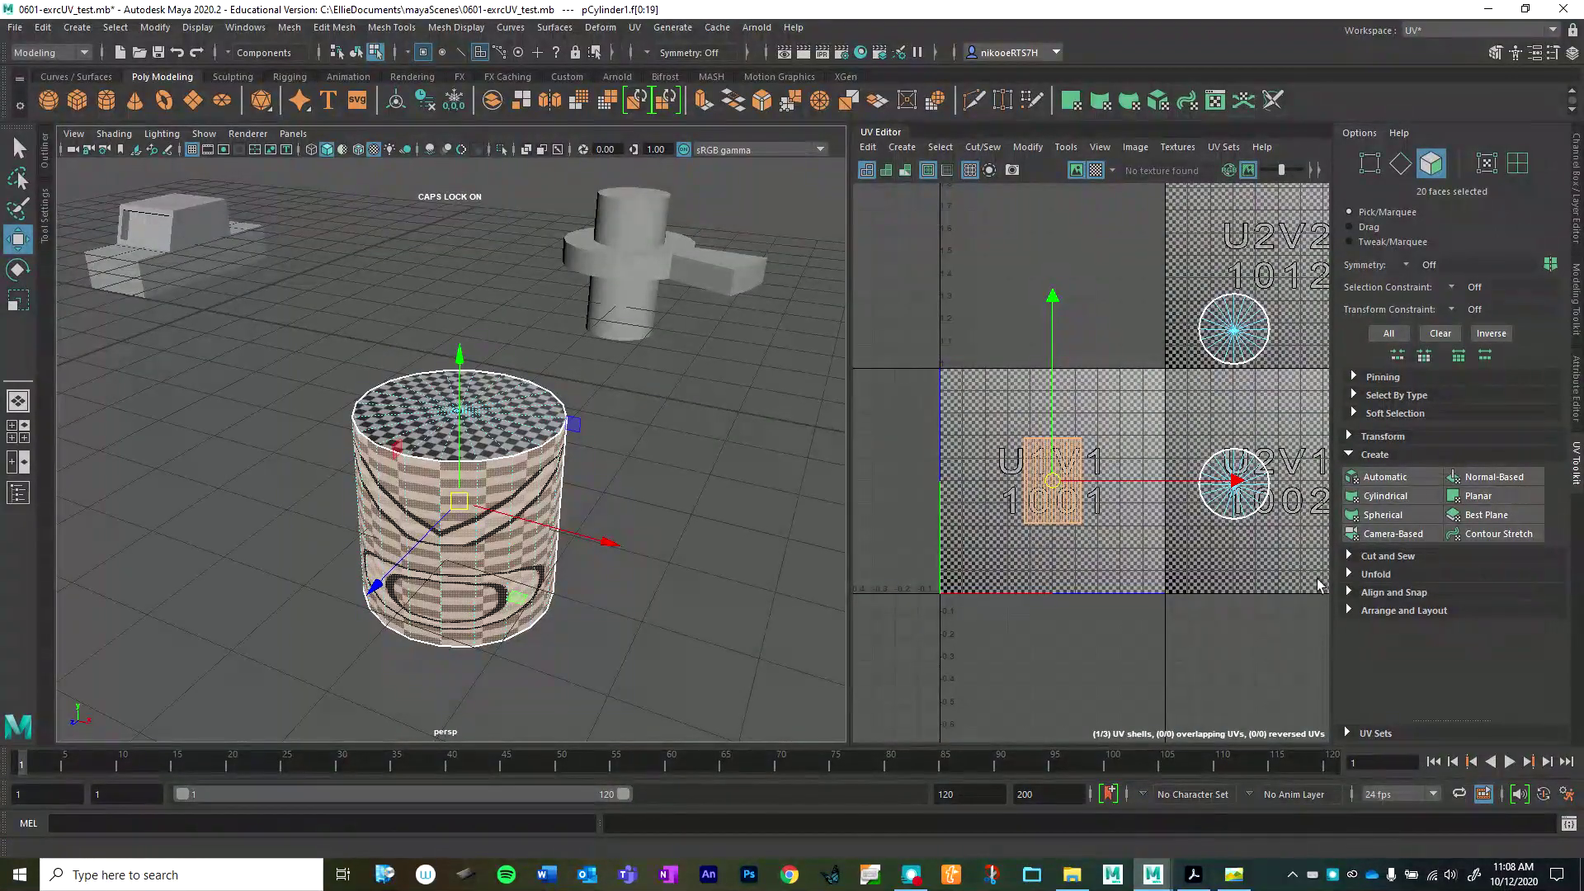
{"action": "left_click_drag", "start_coordinate": [534, 403], "coordinate": [495, 421], "text": "alt"}
{"action": "middle_click_drag", "start_coordinate": [495, 420], "coordinate": [457, 518], "text": "alt"}
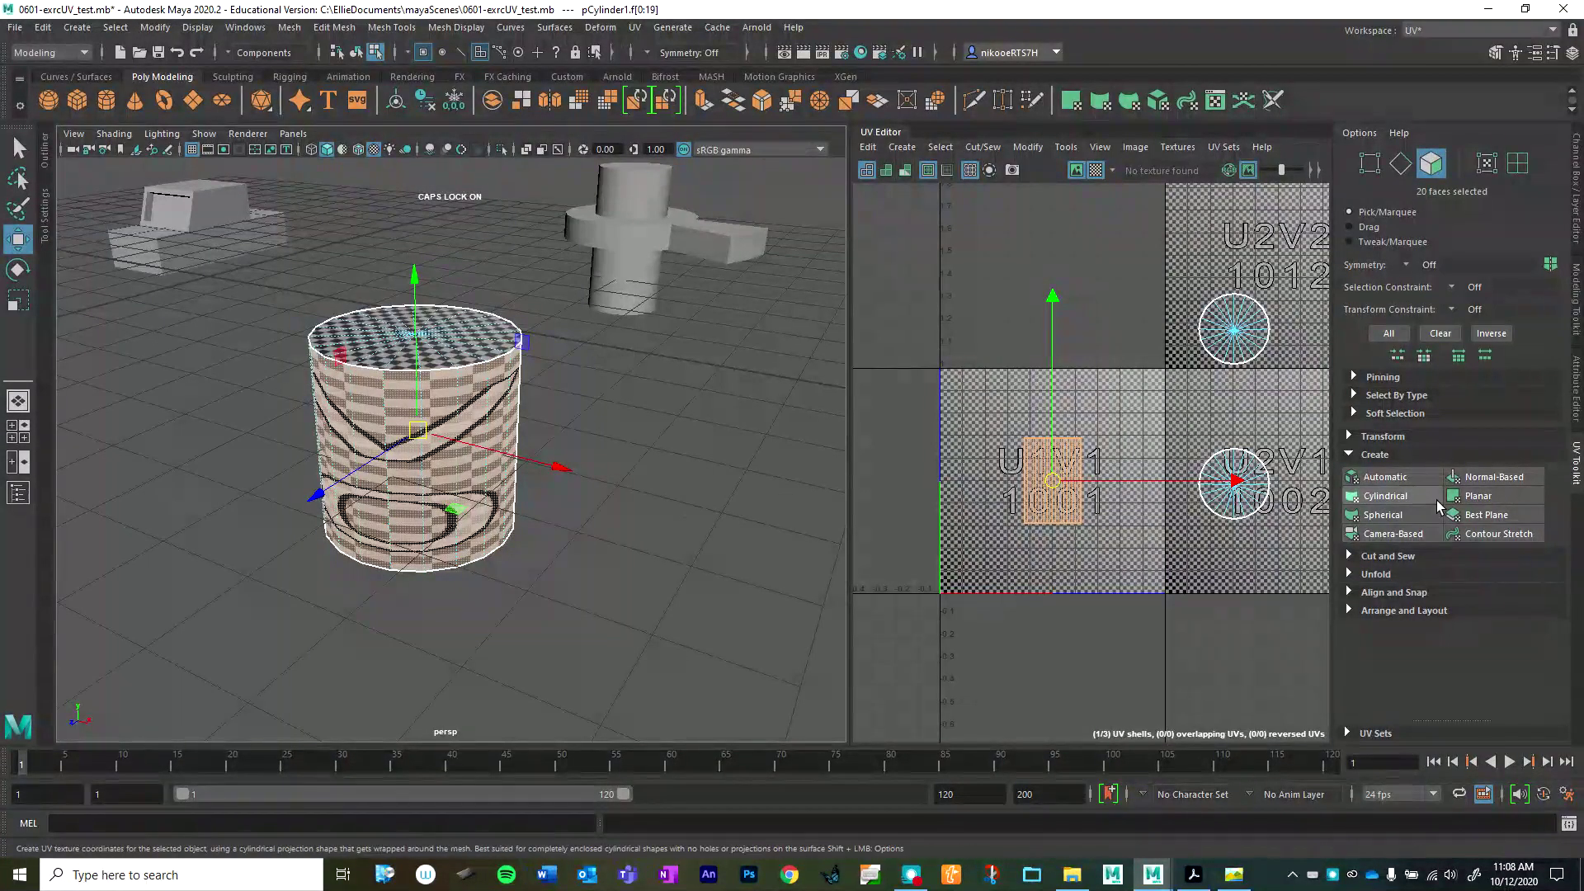
{"action": "scroll", "coordinate": [572, 555], "scroll_direction": "down", "scroll_amount": 3}
{"action": "left_click_drag", "start_coordinate": [572, 555], "coordinate": [778, 566], "text": "alt"}
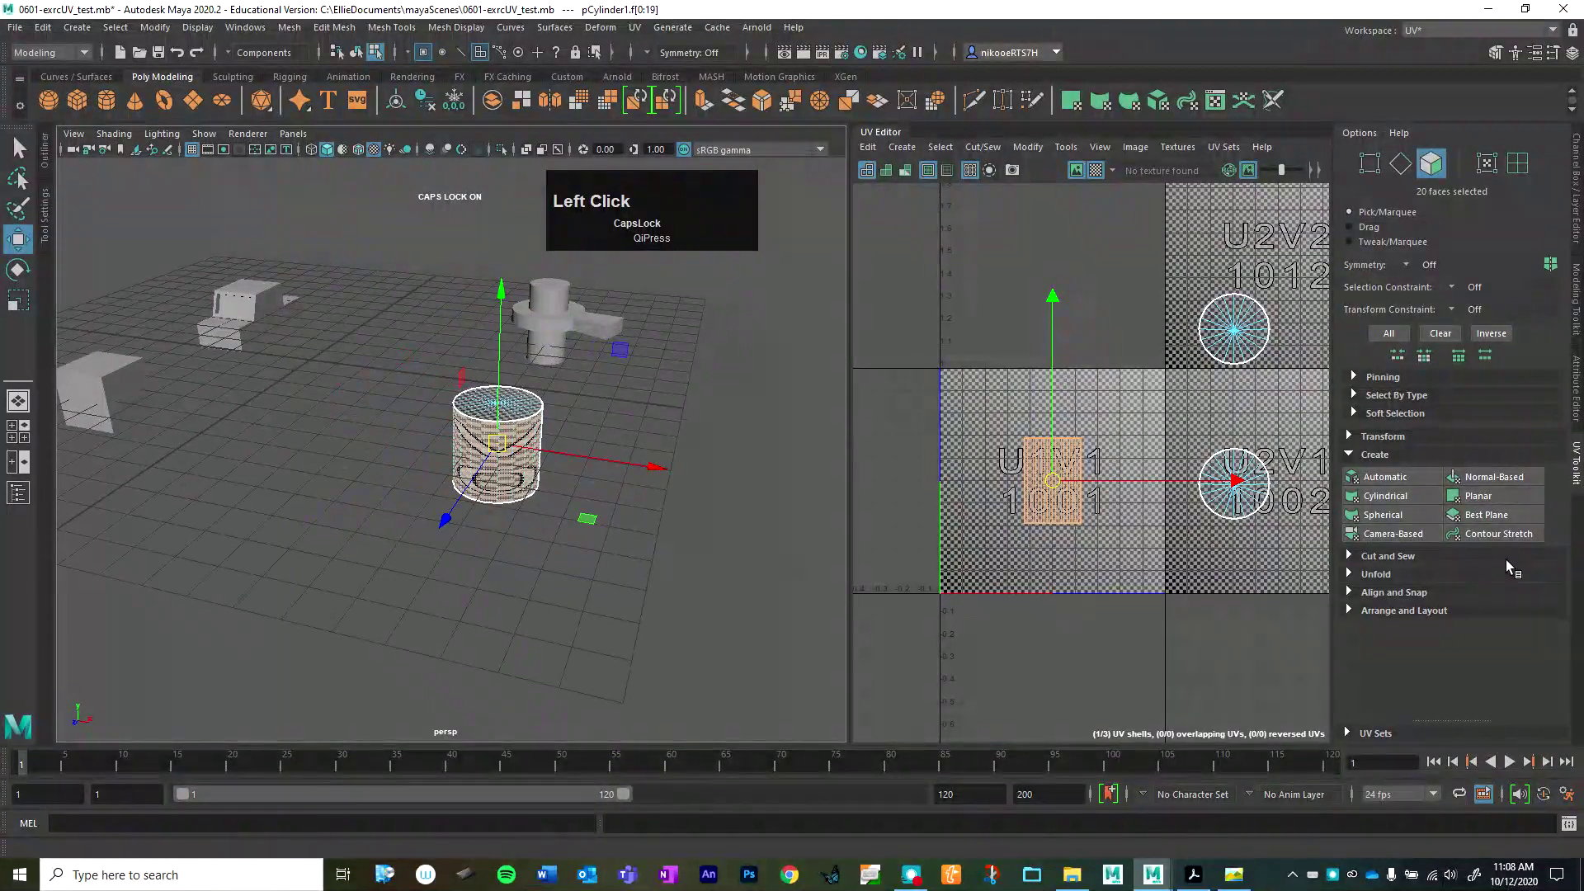
{"action": "scroll", "coordinate": [589, 570], "scroll_direction": "up", "scroll_amount": 2}
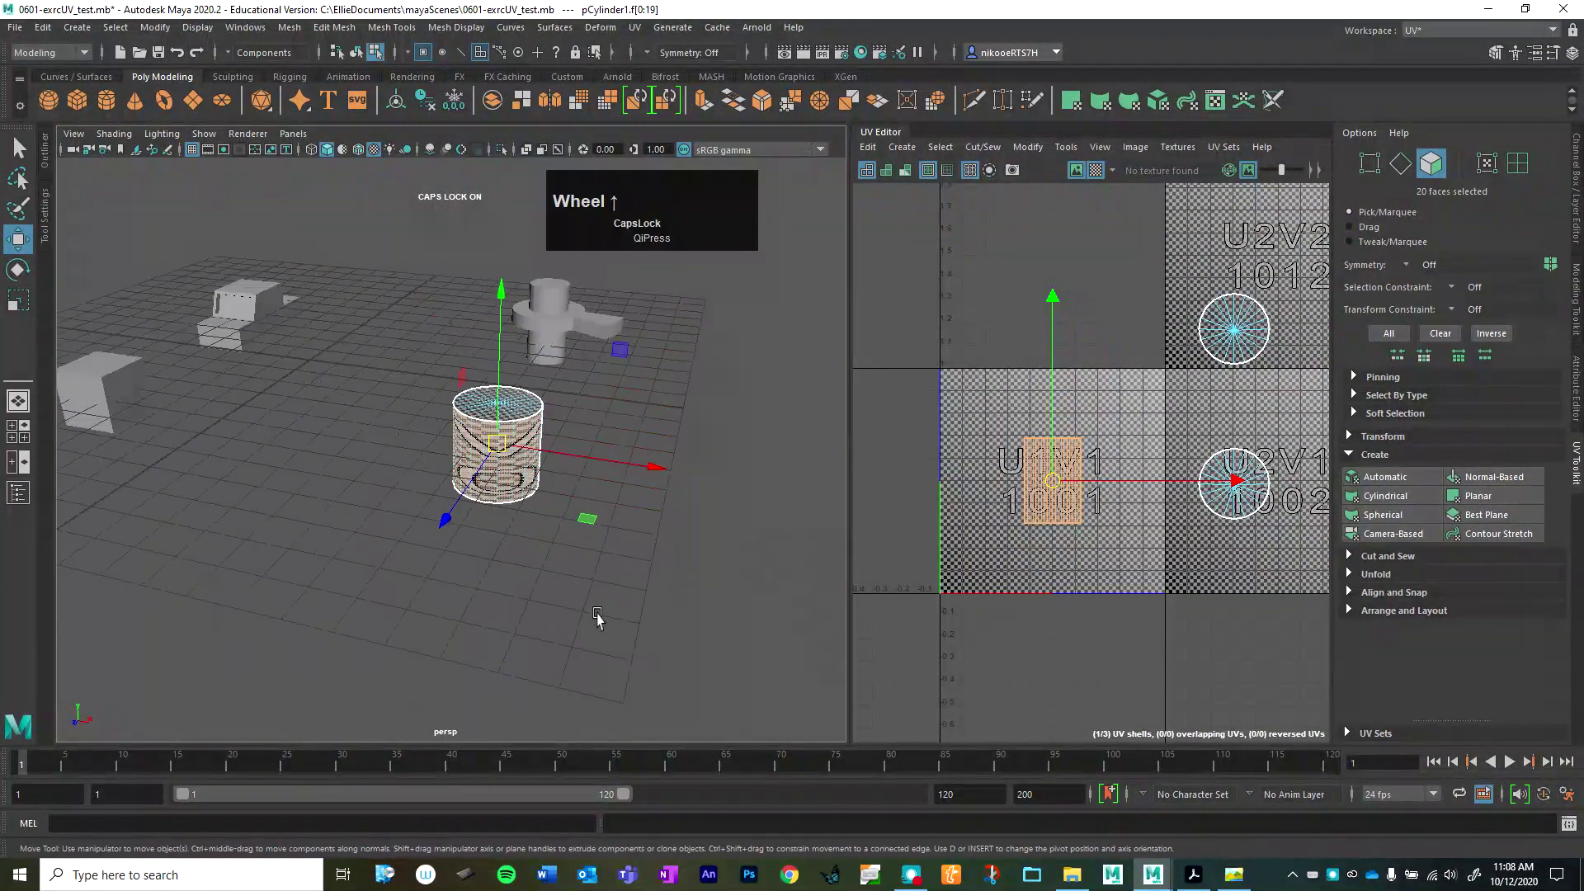
{"action": "middle_click_drag", "start_coordinate": [562, 445], "coordinate": [555, 498], "text": "alt"}
{"action": "right_click_drag", "start_coordinate": [555, 498], "coordinate": [577, 631], "text": "alt"}
{"action": "middle_click_drag", "start_coordinate": [568, 647], "coordinate": [542, 564], "text": "alt"}
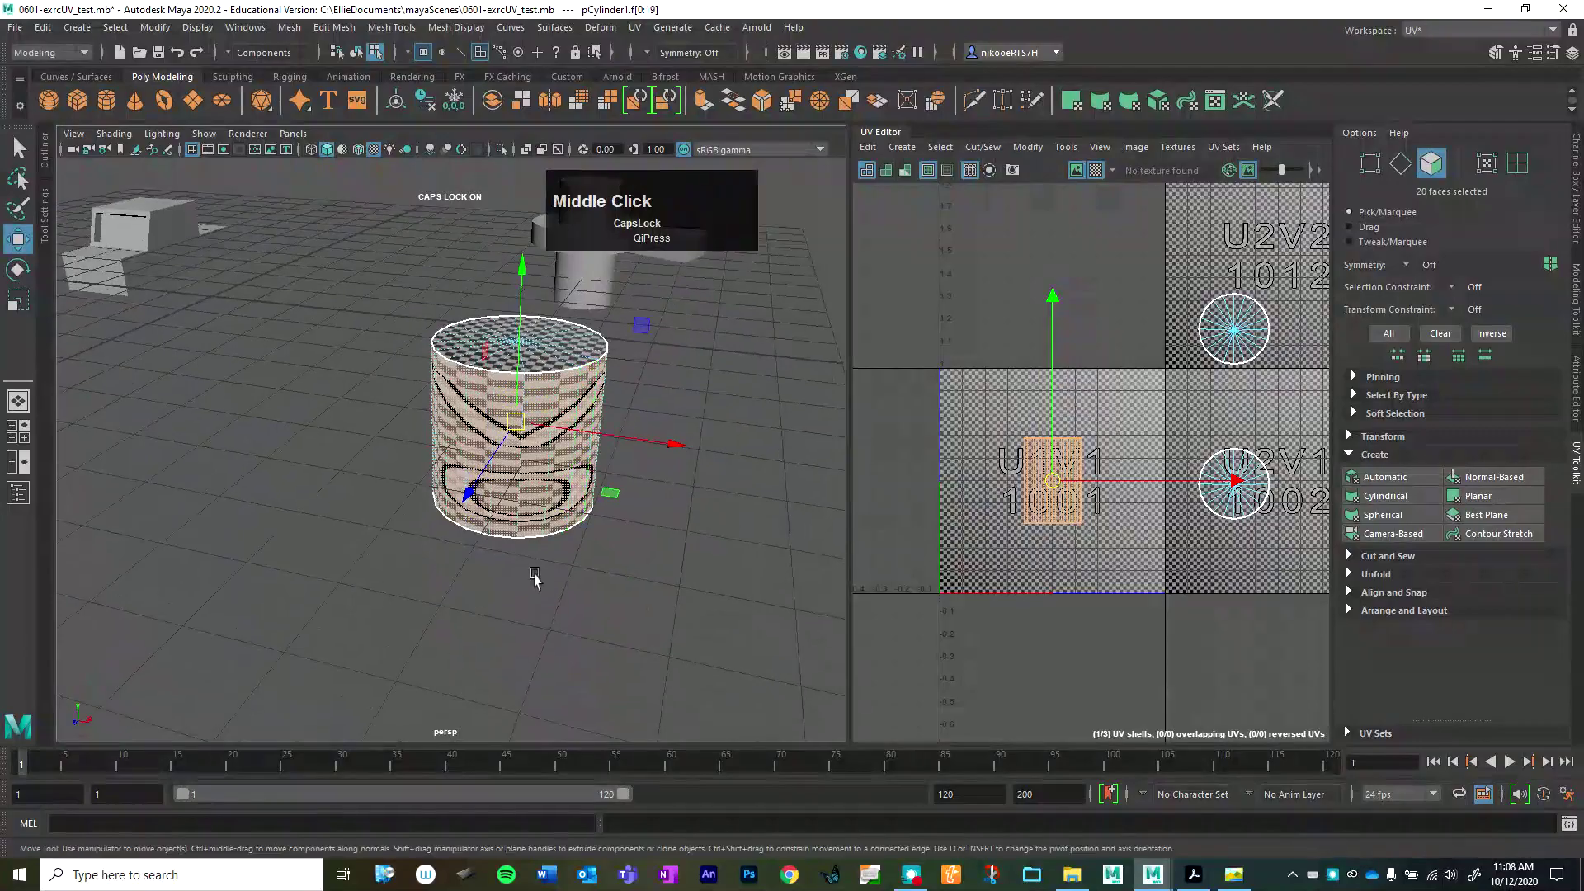
{"action": "left_click_drag", "start_coordinate": [542, 563], "coordinate": [485, 518], "text": "alt"}
{"action": "middle_click_drag", "start_coordinate": [492, 518], "coordinate": [486, 569], "text": "alt"}
{"action": "left_click_drag", "start_coordinate": [486, 569], "coordinate": [487, 528], "text": "alt"}
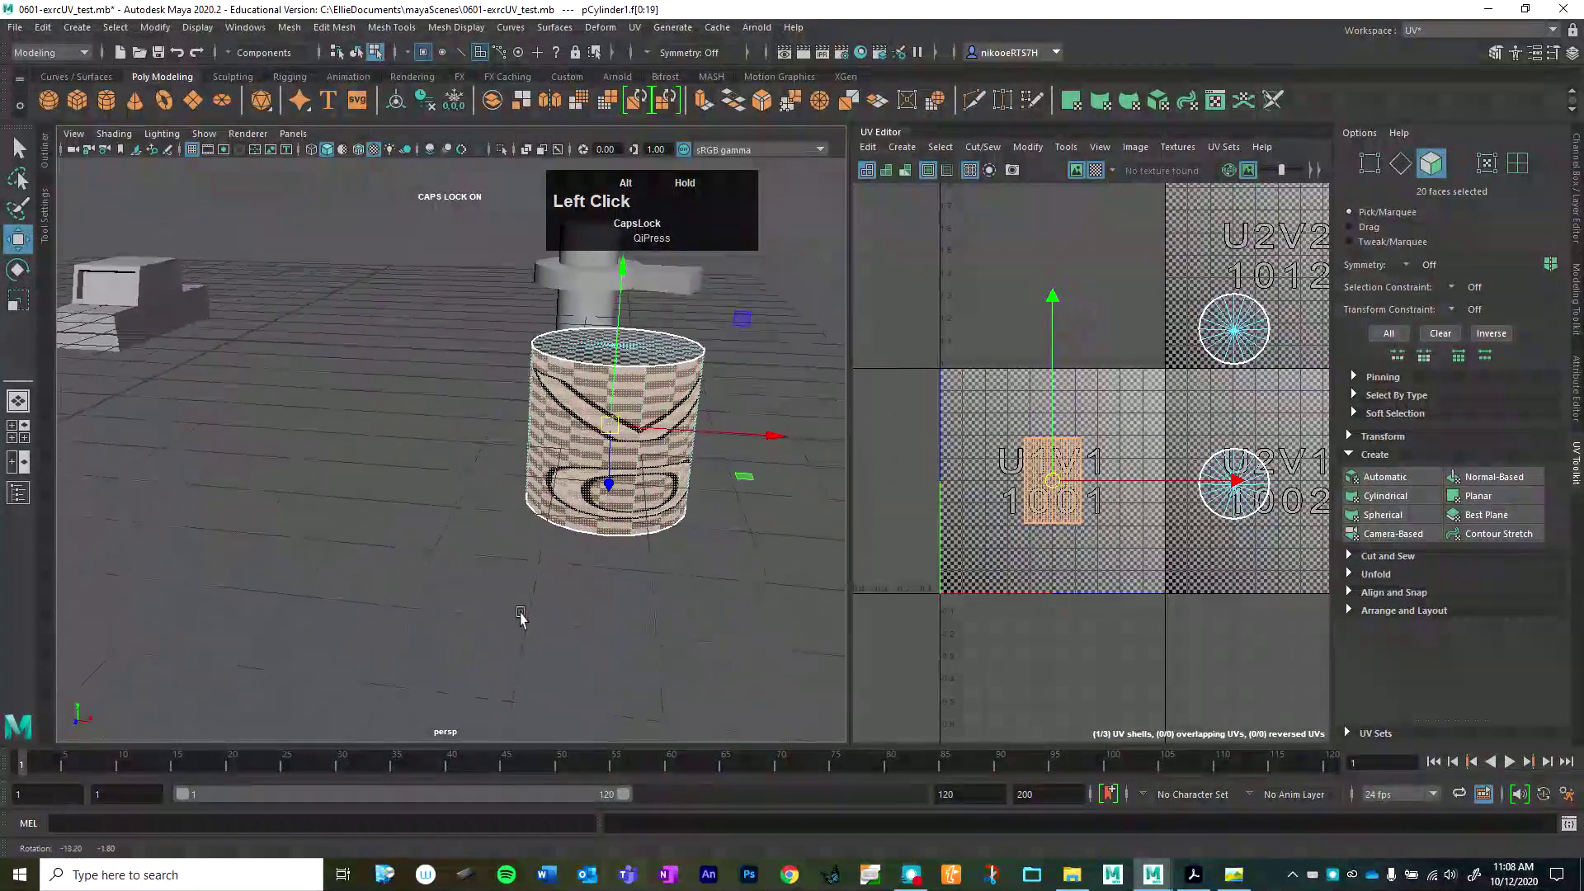
{"action": "middle_click_drag", "start_coordinate": [487, 528], "coordinate": [427, 540], "text": "alt"}
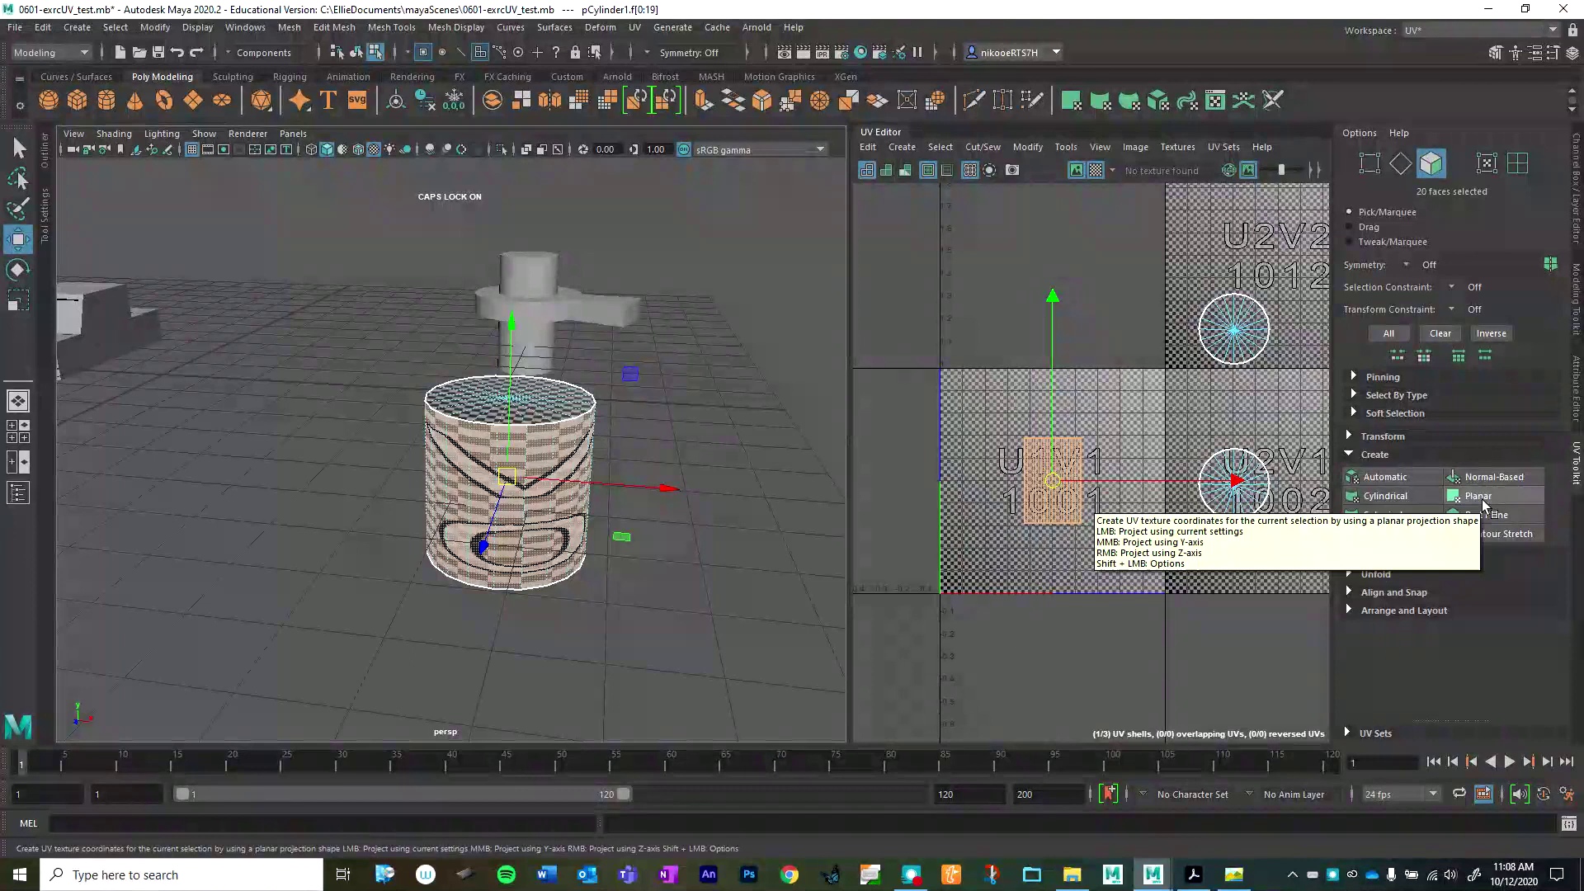
- Open the Planar projection options, place the dialog clear of the cylinder and fit the projection to the bounding box
{"action": "key", "text": "shift"}
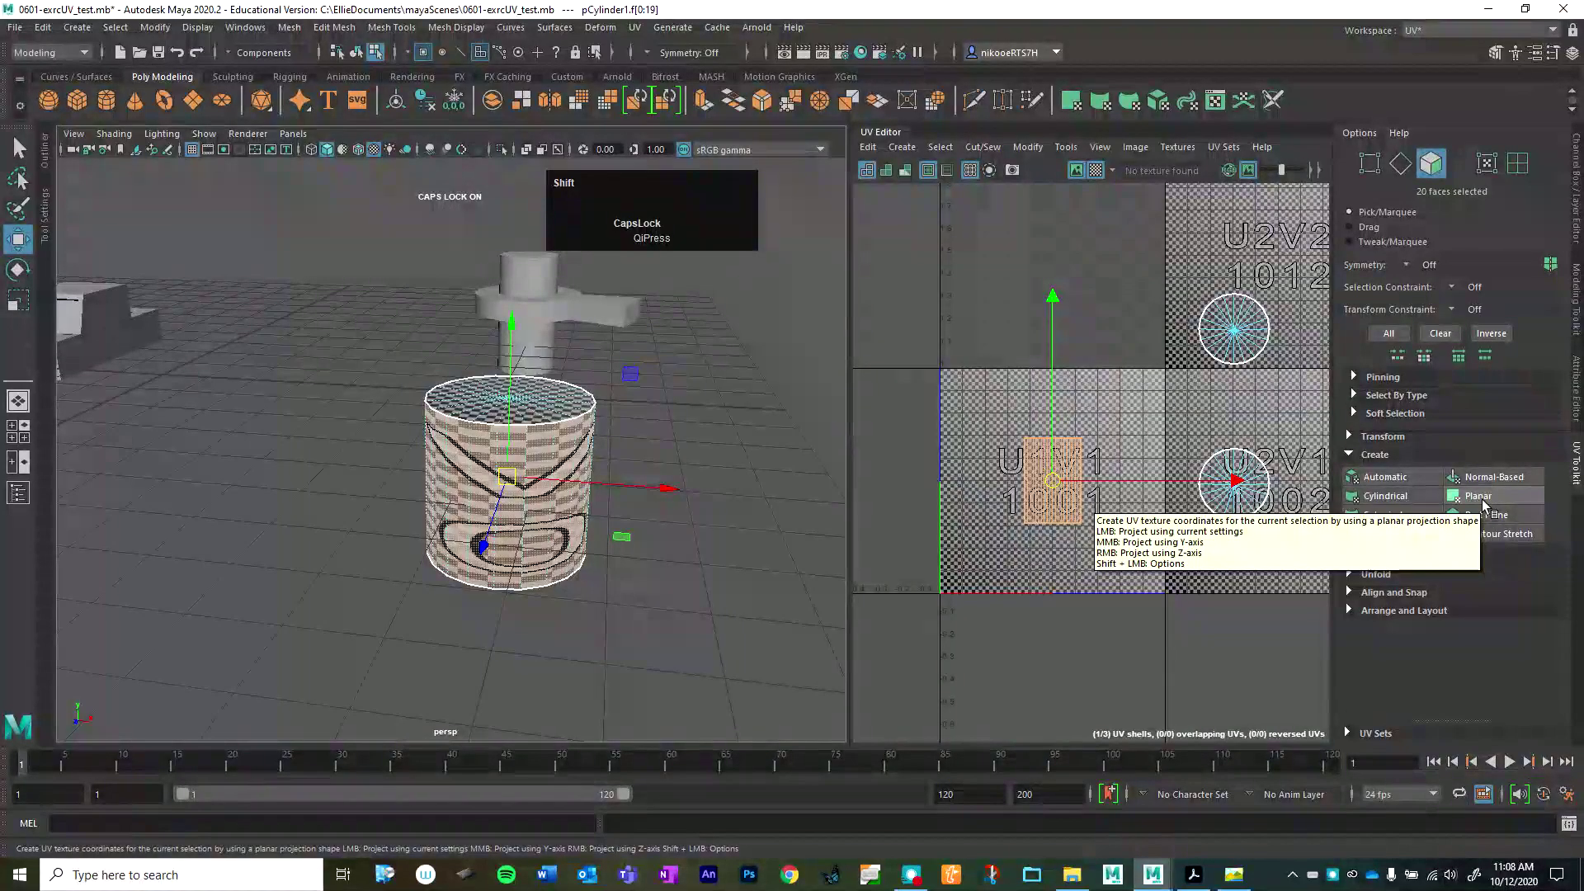
{"action": "left_click", "coordinate": [1478, 495], "text": "shift"}
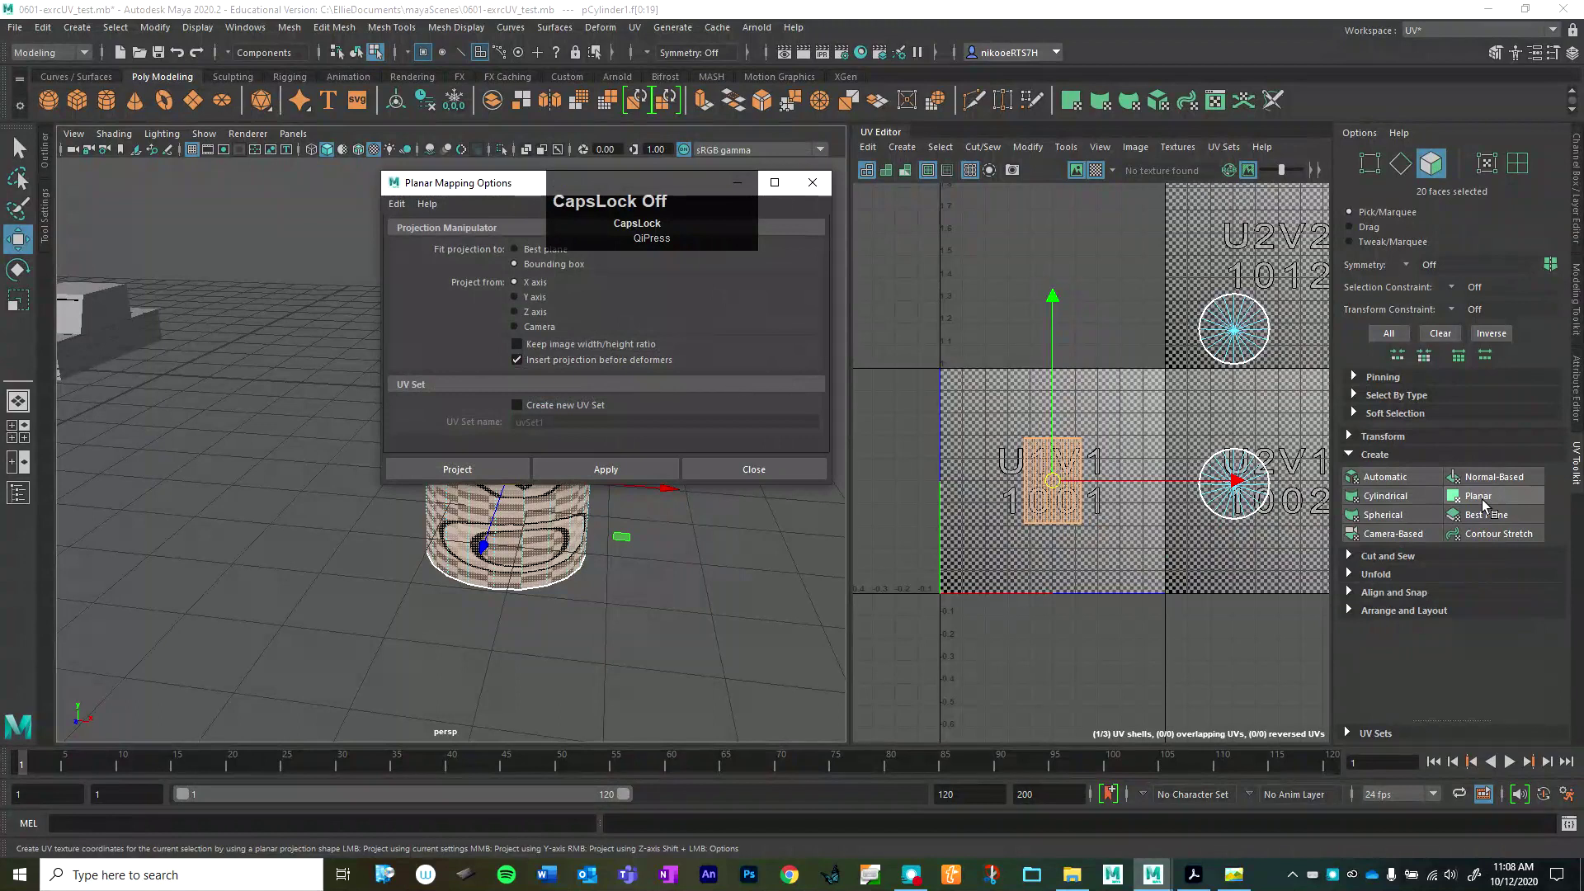
{"action": "left_click_drag", "start_coordinate": [489, 182], "coordinate": [577, 234]}
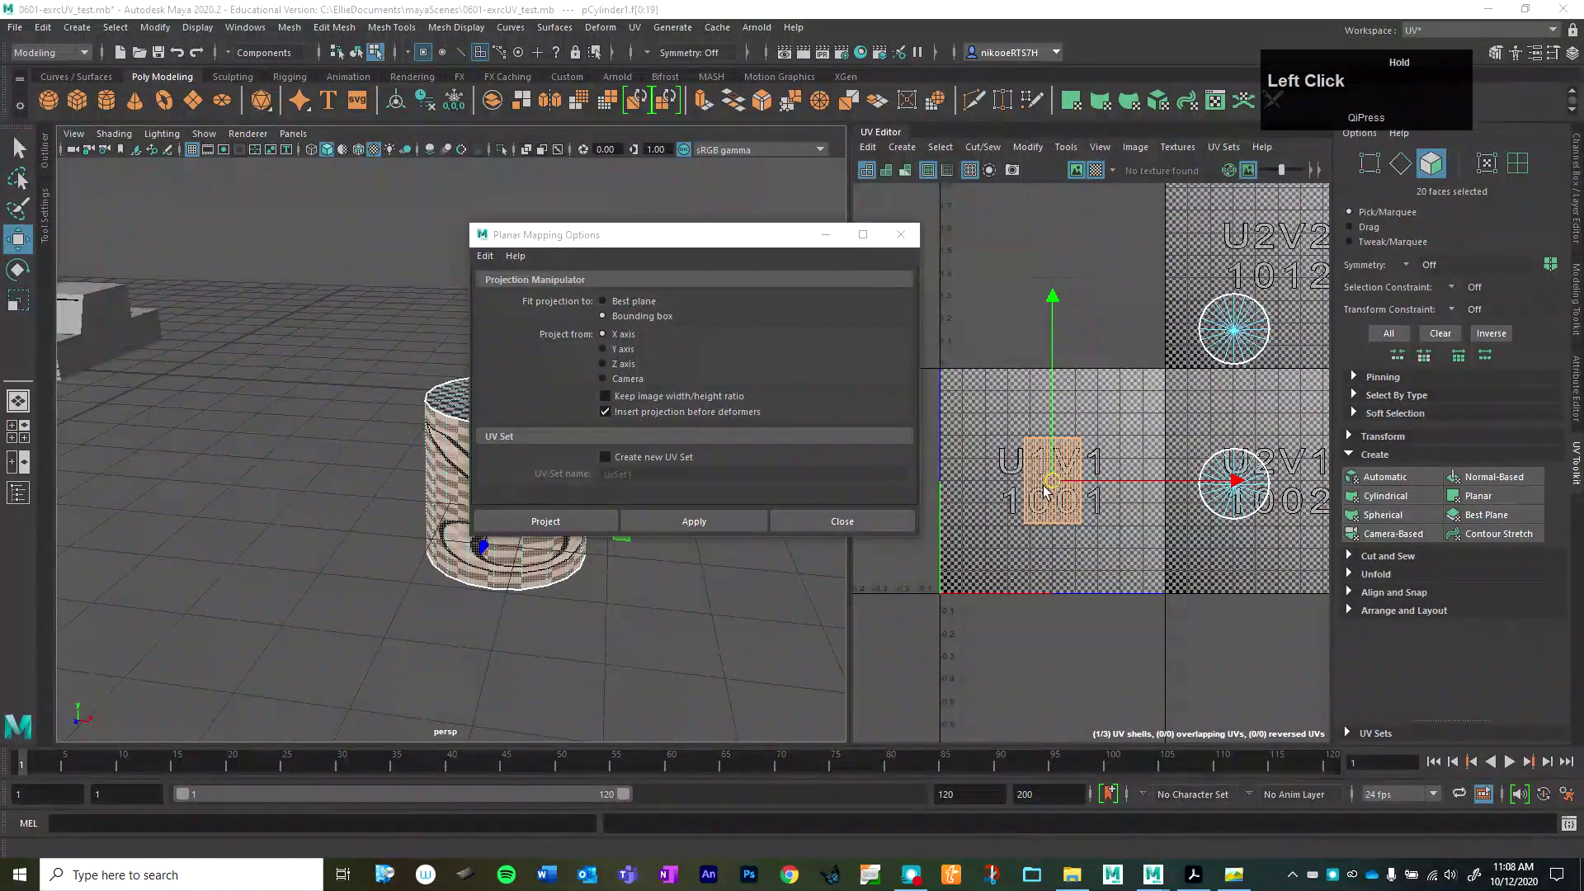
{"action": "left_click_drag", "start_coordinate": [657, 245], "coordinate": [791, 158]}
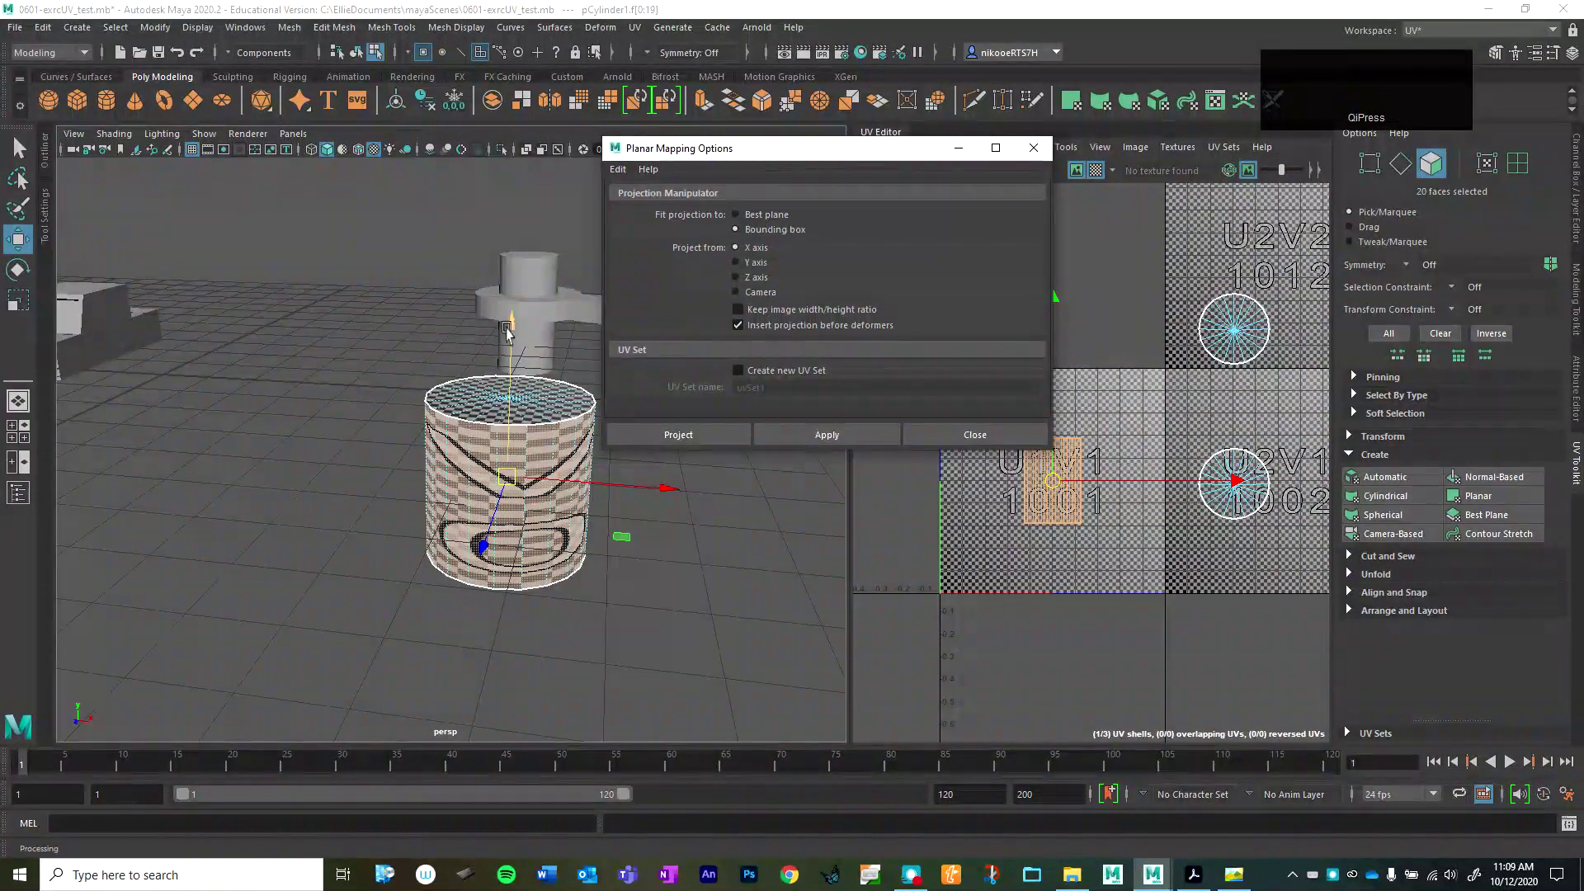
{"action": "left_click", "coordinate": [736, 230]}
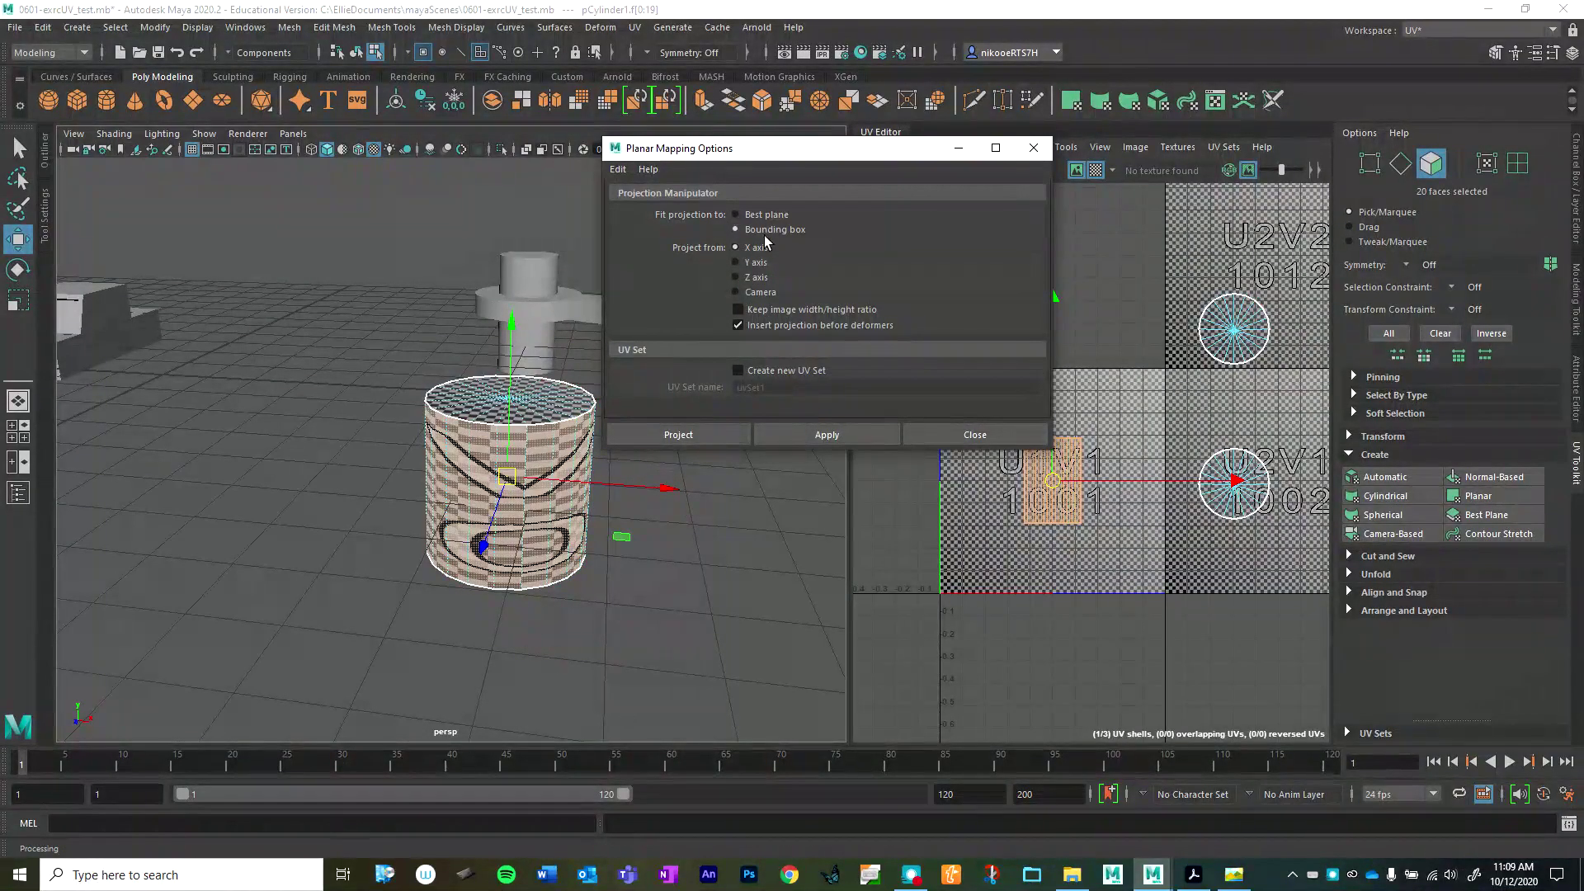
- Compare the cylinder's orientation with the world axes and set the planar mapping to project from the Z axis
{"action": "left_click_drag", "start_coordinate": [429, 450], "coordinate": [478, 499], "text": "alt"}
{"action": "middle_click_drag", "start_coordinate": [519, 611], "coordinate": [462, 195], "text": "alt"}
{"action": "left_click_drag", "start_coordinate": [477, 479], "coordinate": [531, 440], "text": "alt"}
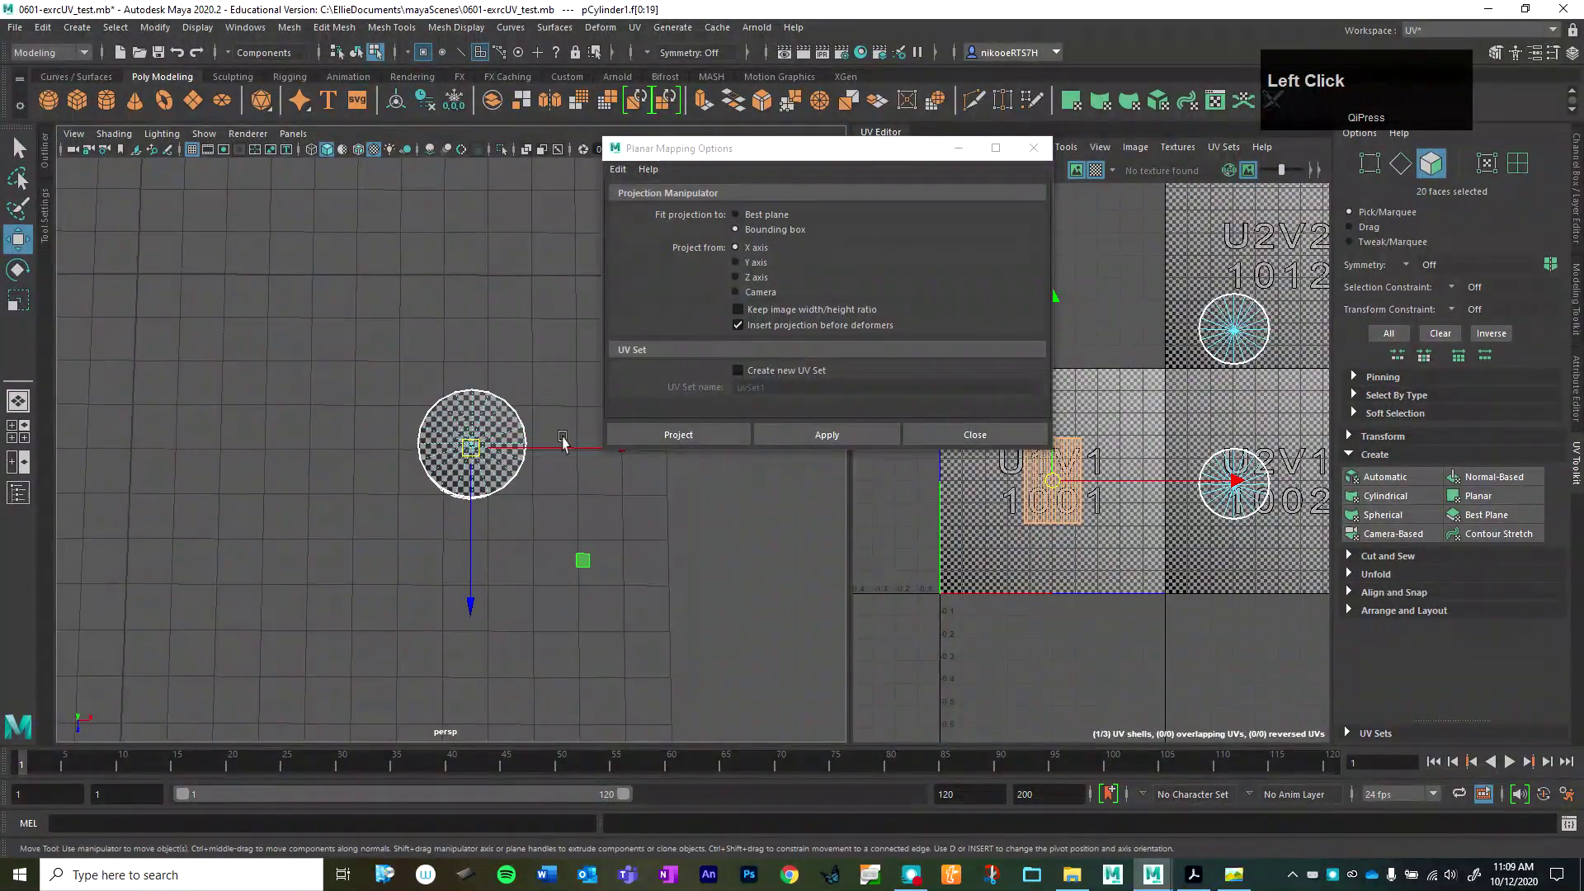
{"action": "left_click_drag", "start_coordinate": [541, 637], "coordinate": [503, 561], "text": "alt"}
{"action": "scroll", "coordinate": [509, 527], "scroll_direction": "up", "scroll_amount": 2}
{"action": "middle_click_drag", "start_coordinate": [509, 527], "coordinate": [512, 544], "text": "alt"}
{"action": "left_click_drag", "start_coordinate": [512, 544], "coordinate": [373, 612], "text": "alt"}
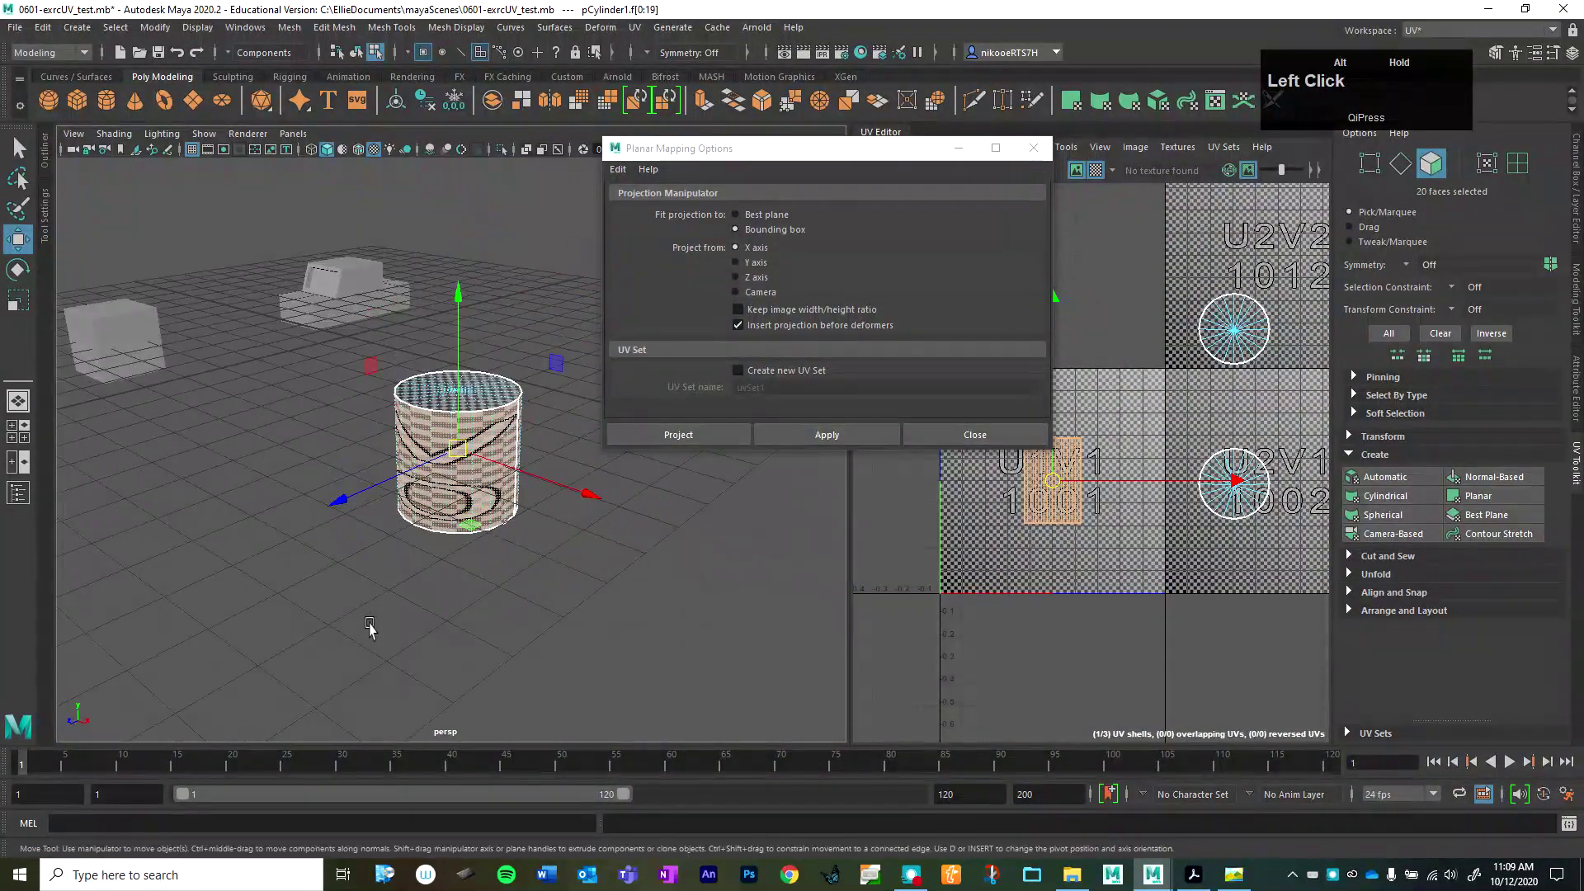
{"action": "middle_click_drag", "start_coordinate": [373, 612], "coordinate": [379, 537], "text": "alt"}
{"action": "left_click_drag", "start_coordinate": [379, 537], "coordinate": [355, 620], "text": "alt"}
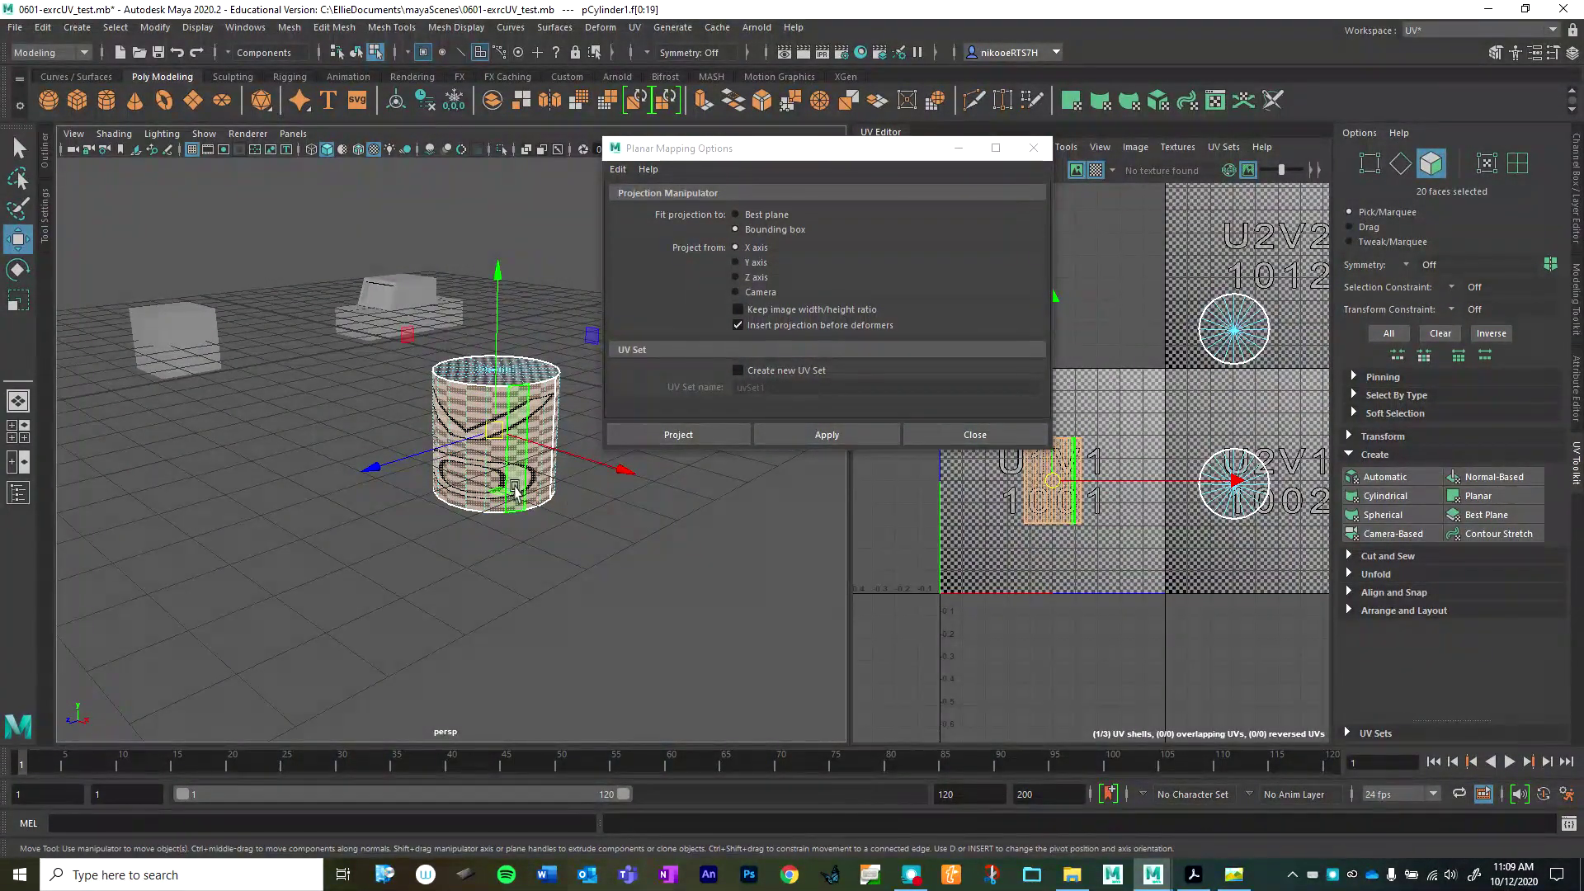
{"action": "left_click", "coordinate": [734, 279]}
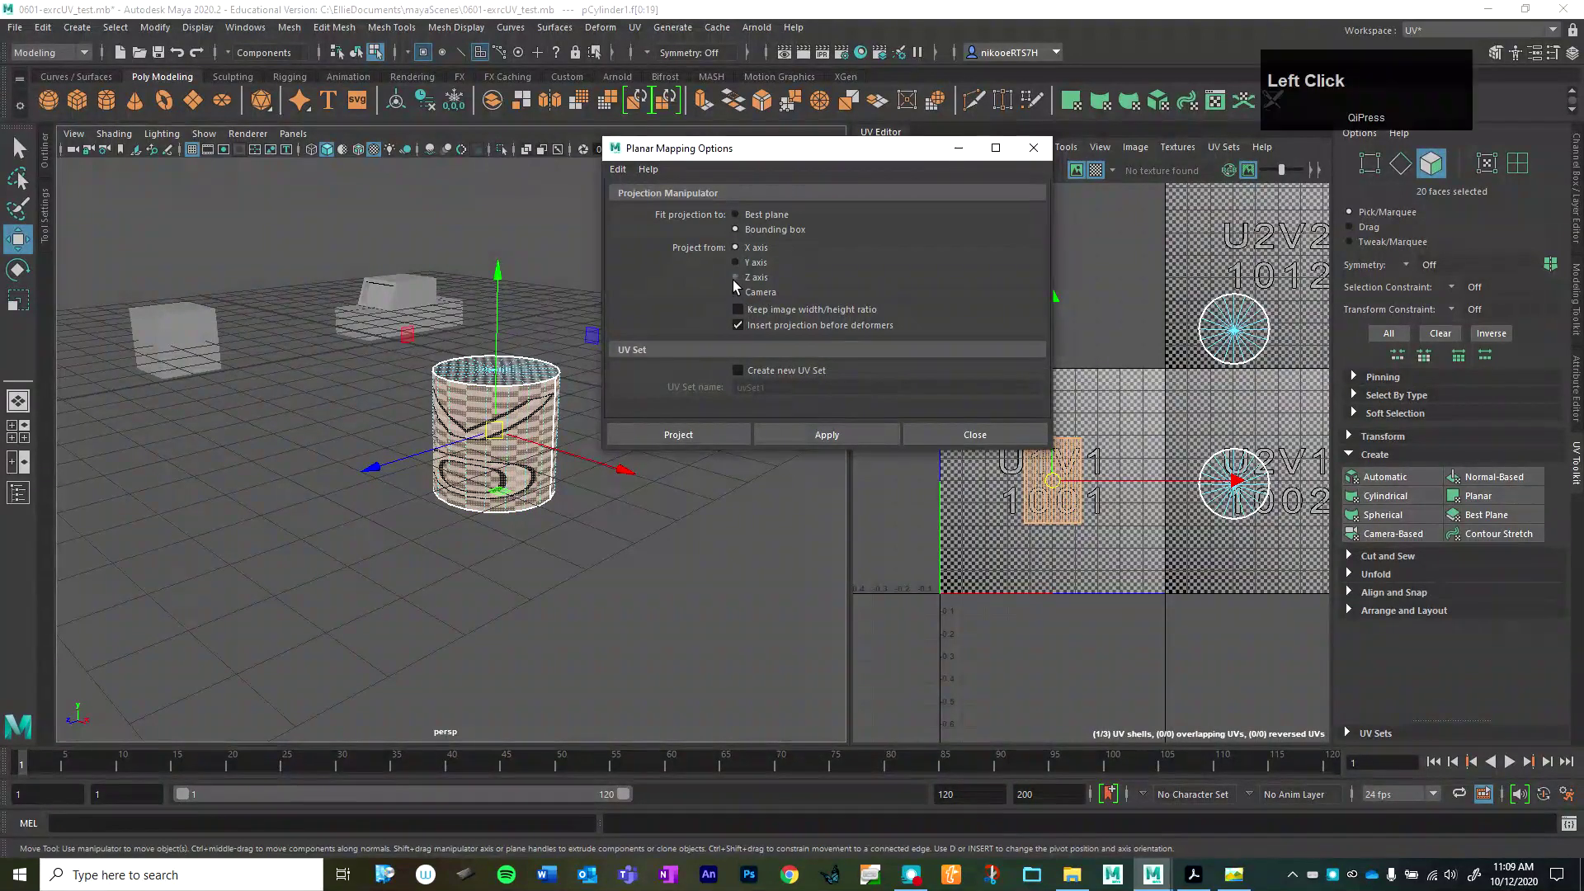
- Apply the Z-axis planar projection to the cylinder's side faces, close the options and check the checker pattern around the cylinder
{"action": "left_click", "coordinate": [842, 437]}
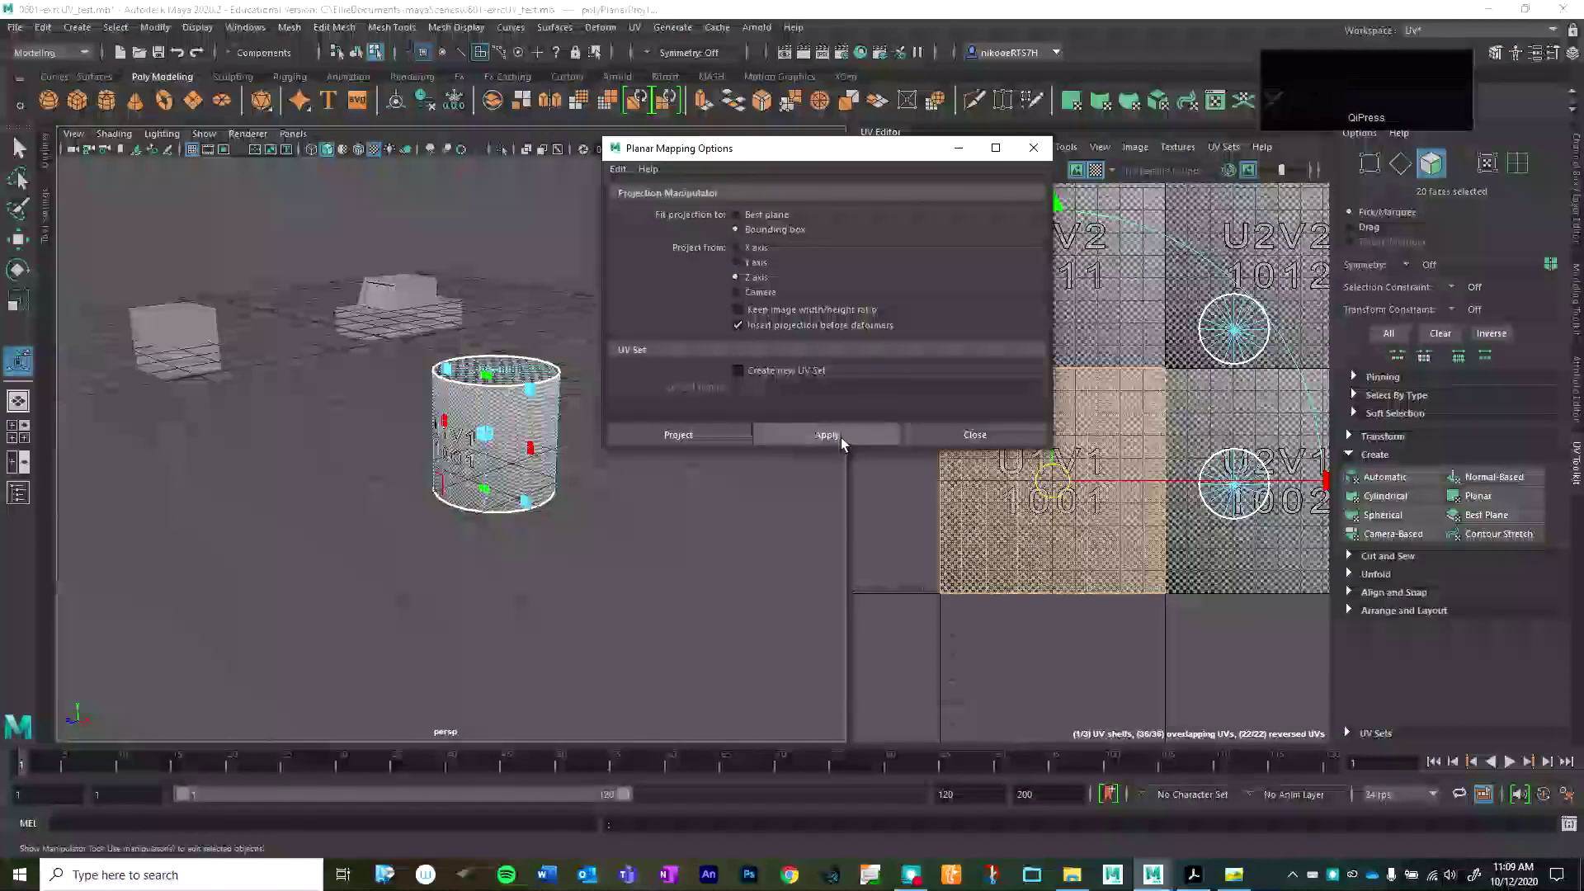
{"action": "left_click", "coordinate": [990, 433]}
{"action": "scroll", "coordinate": [568, 564], "scroll_direction": "down", "scroll_amount": 3}
{"action": "scroll", "coordinate": [577, 525], "scroll_direction": "up", "scroll_amount": 5}
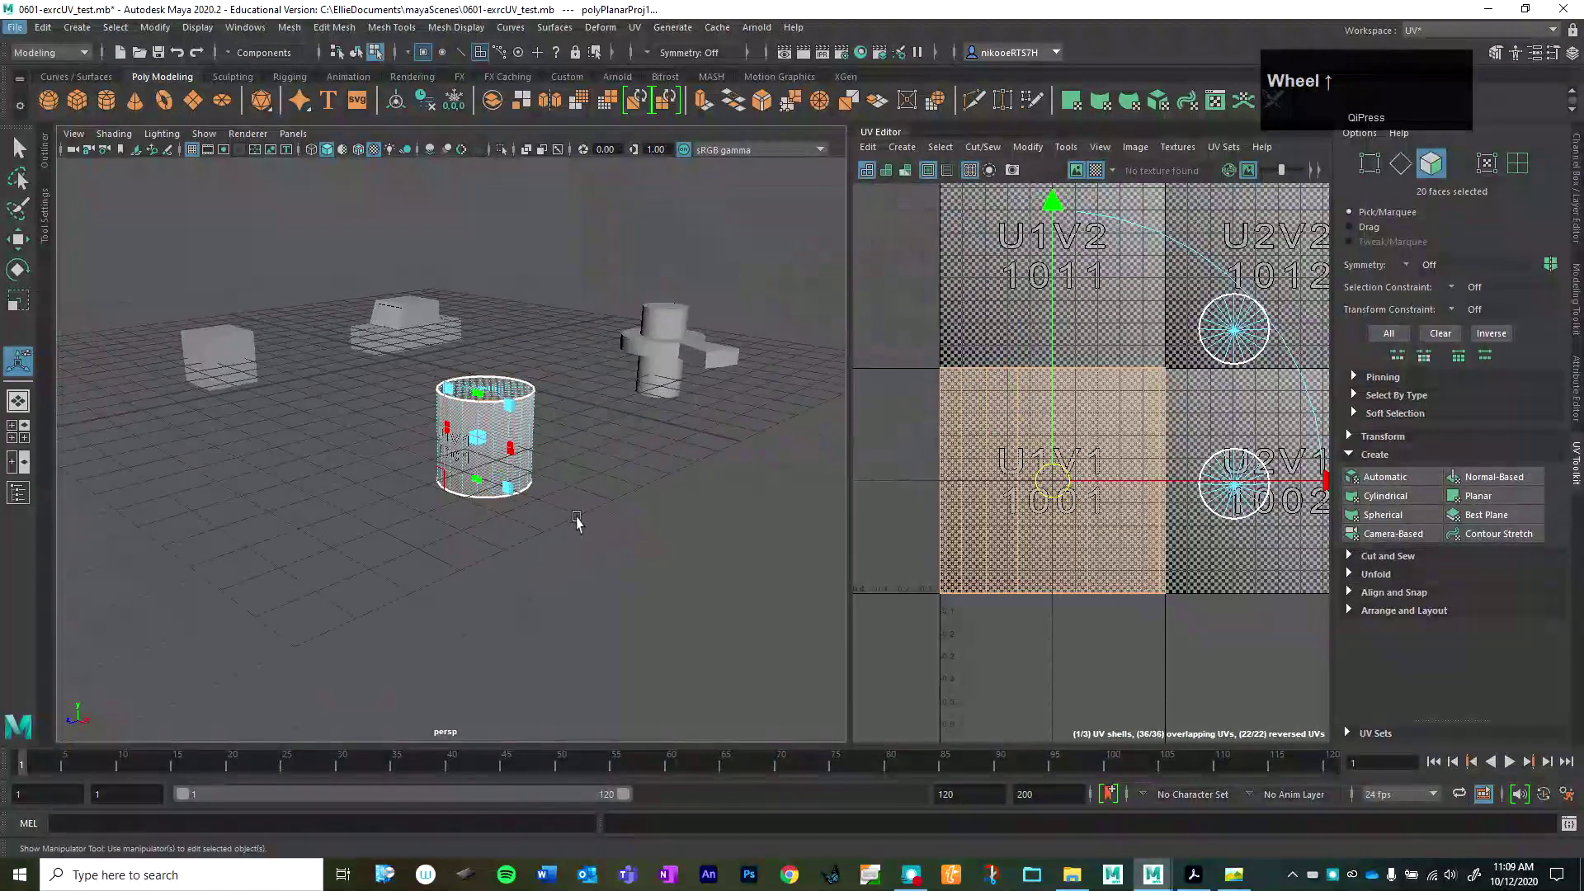
{"action": "left_click_drag", "start_coordinate": [578, 528], "coordinate": [622, 522], "text": "alt"}
{"action": "left_click_drag", "start_coordinate": [814, 577], "coordinate": [377, 630], "text": "alt"}
{"action": "left_click_drag", "start_coordinate": [463, 548], "coordinate": [482, 312], "text": "alt"}
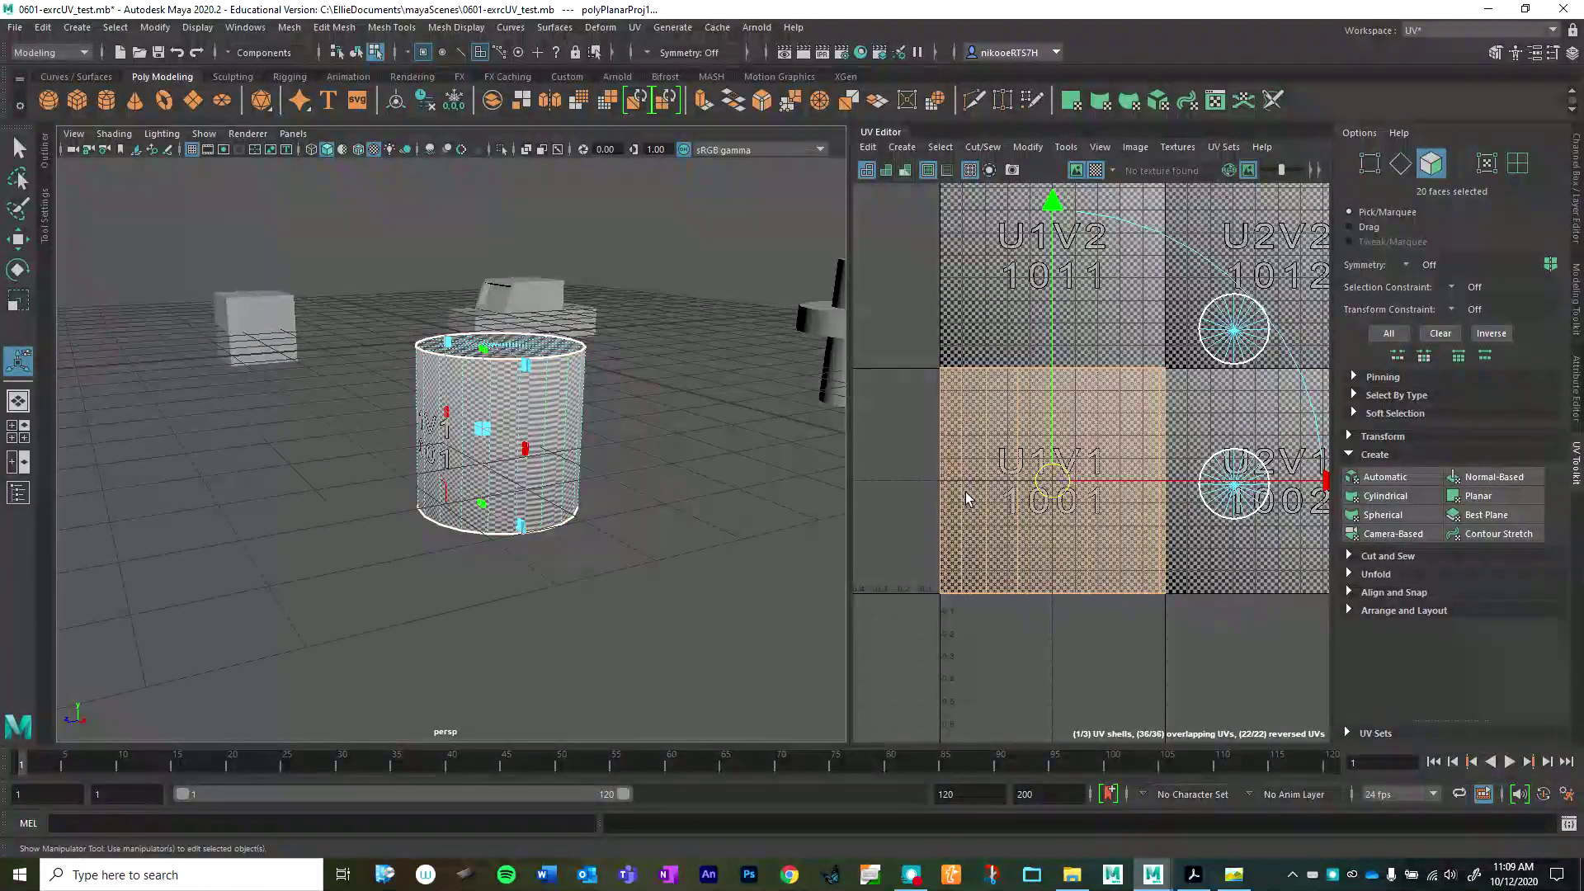
- Scale the projected side shell down uniformly so it sits inside the U1V1 tile with a margin
{"action": "key", "text": "r"}
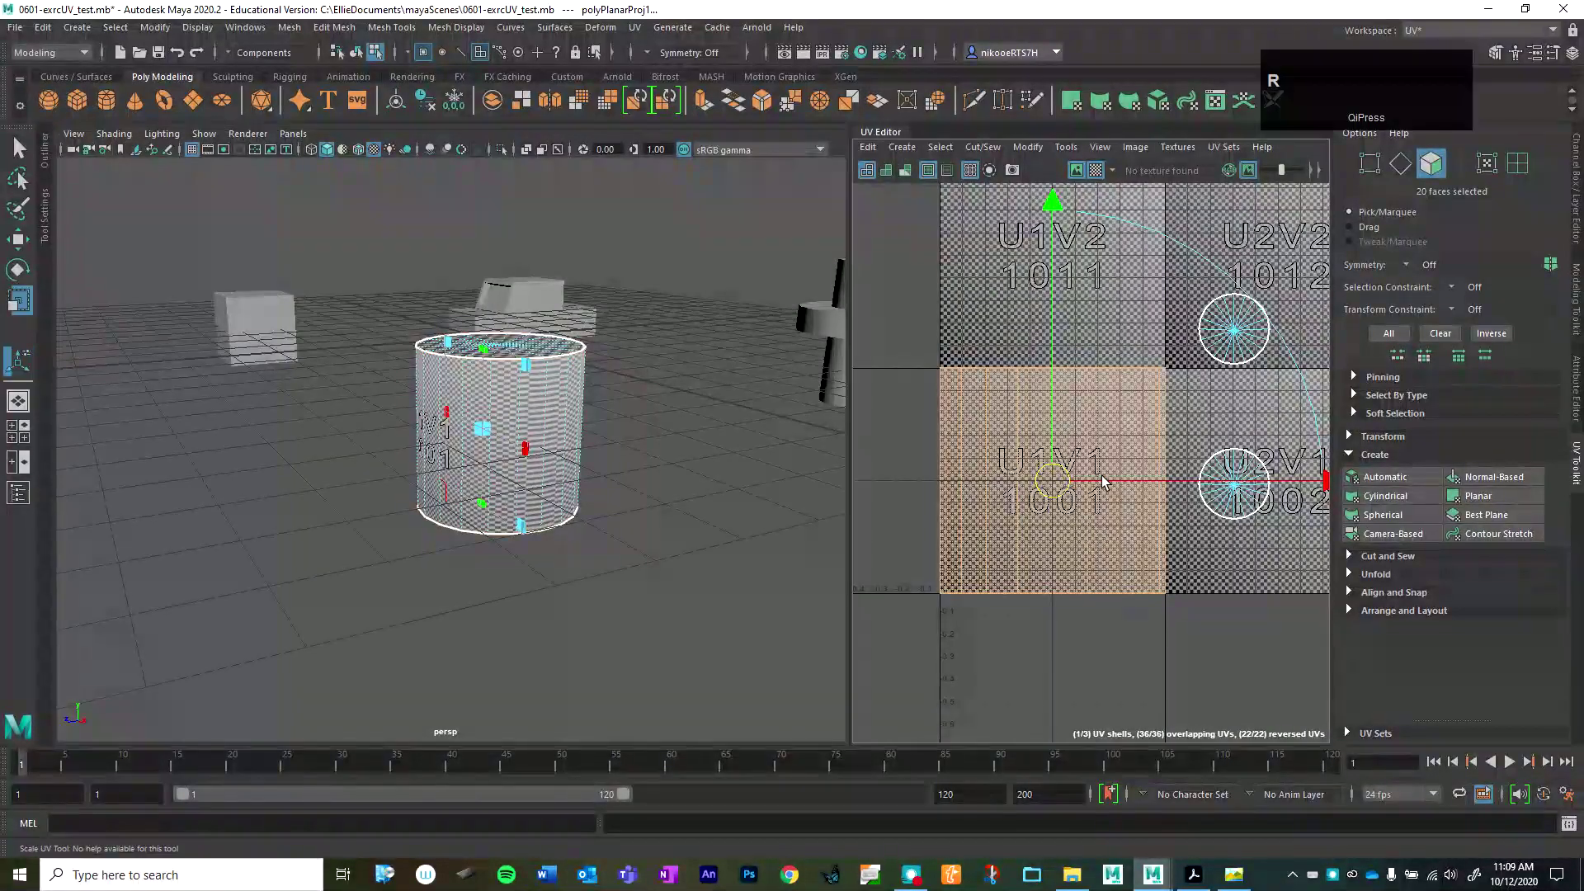
{"action": "left_click_drag", "start_coordinate": [1052, 482], "coordinate": [1016, 495]}
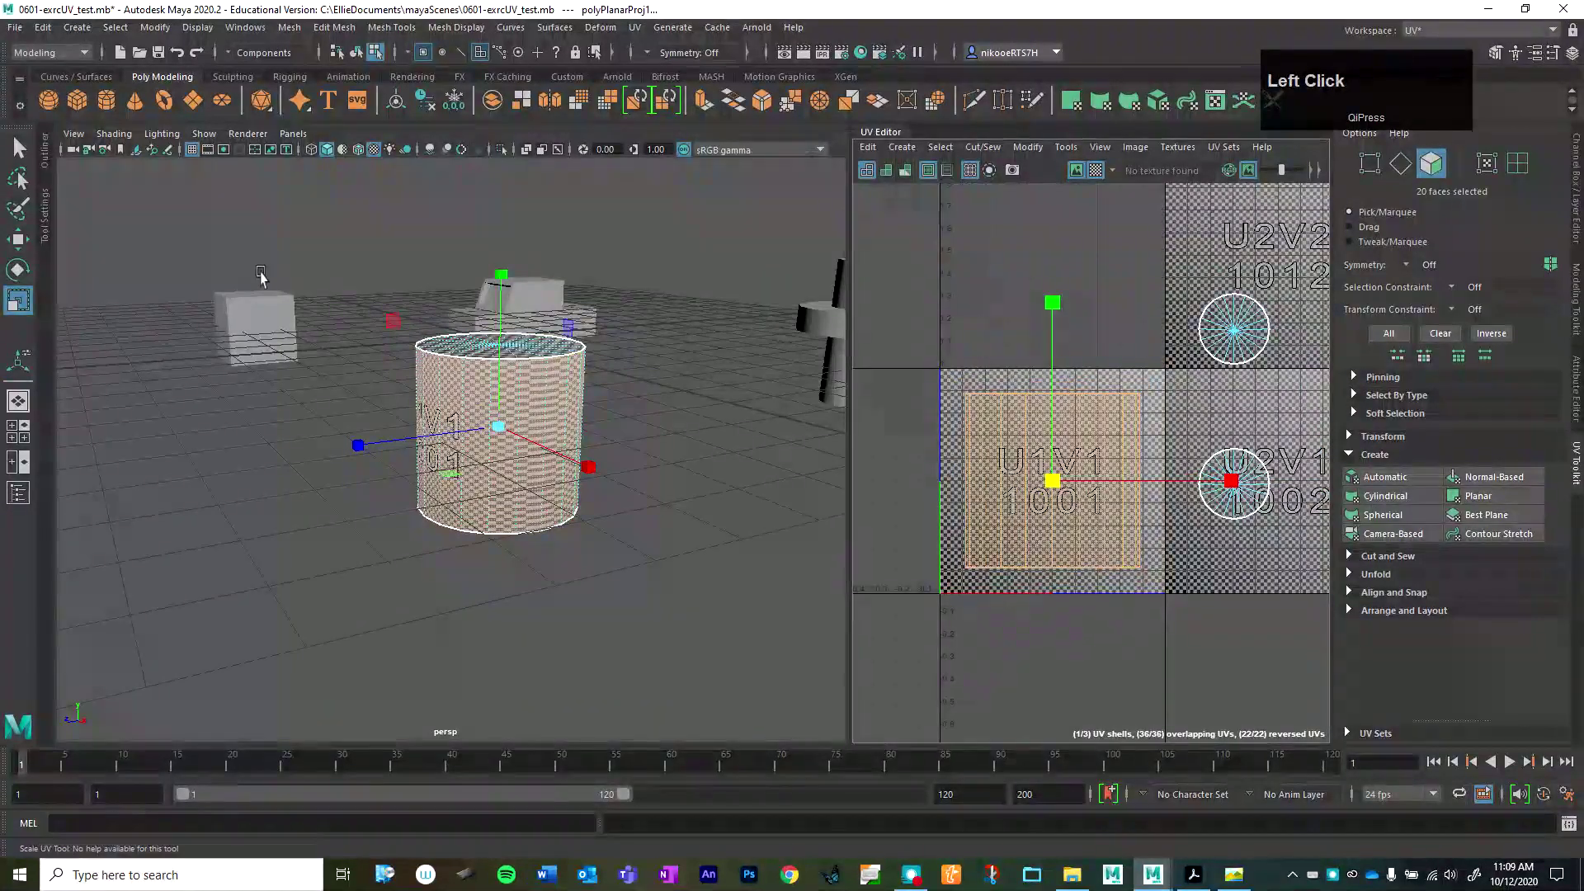
{"action": "scroll", "coordinate": [218, 505], "scroll_direction": "down", "scroll_amount": 1}
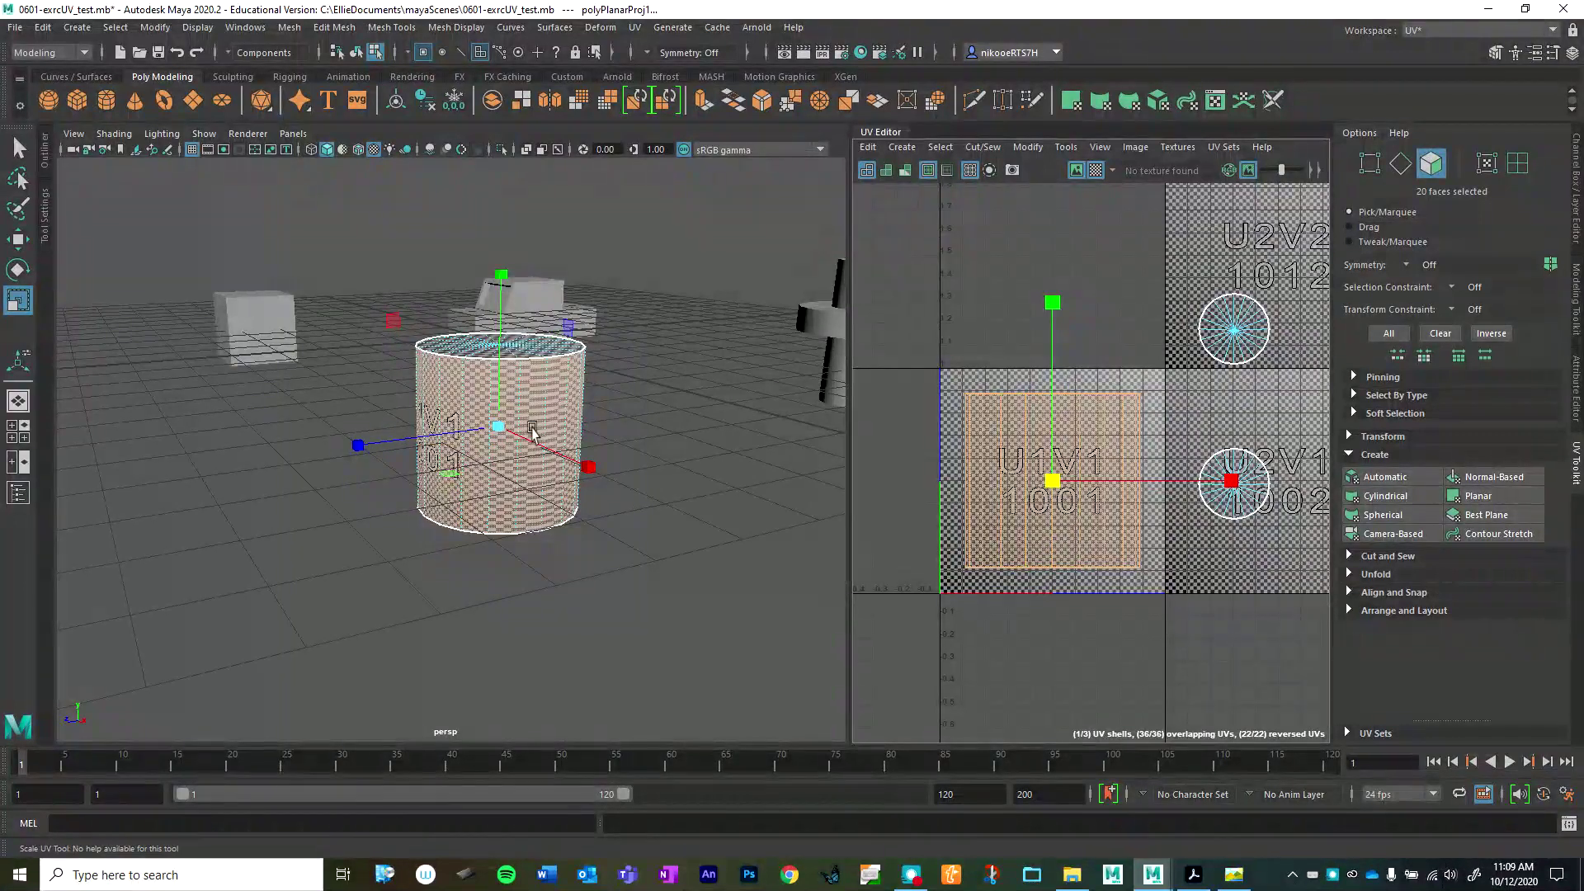
- Switch to edge selection and pick individual edges on the cylinder's side and cap rim to compare them with their places in the UV layout
{"action": "right_click_drag", "start_coordinate": [532, 432], "coordinate": [583, 384]}
{"action": "left_click_drag", "start_coordinate": [583, 385], "coordinate": [466, 395], "text": "alt"}
{"action": "left_click", "coordinate": [511, 410]}
{"action": "left_click", "coordinate": [520, 406]}
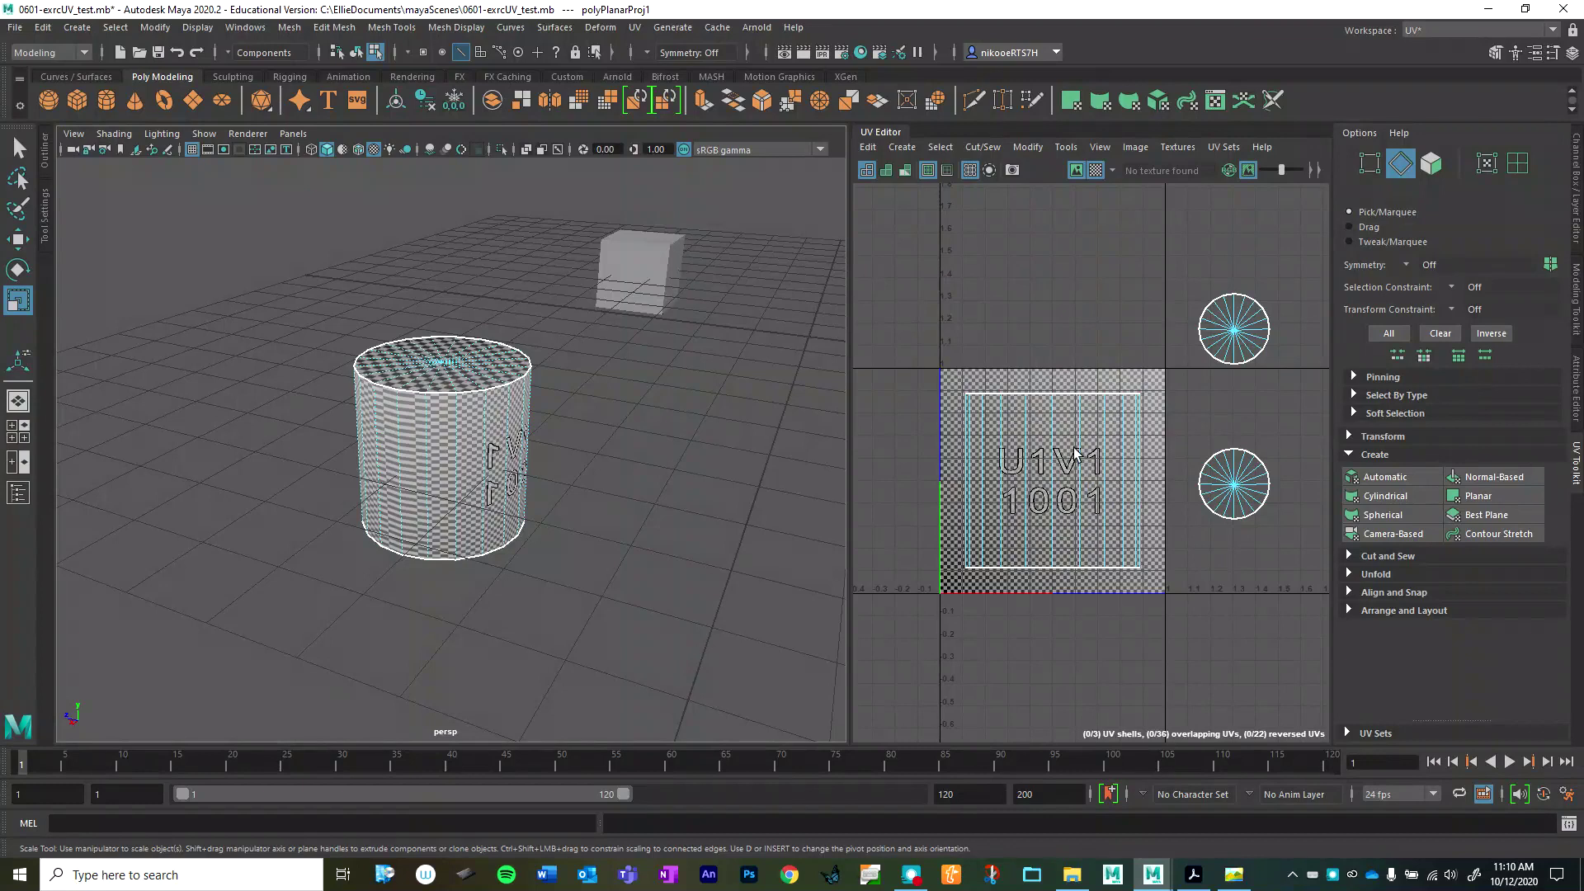
{"action": "mouse_move", "coordinate": [1096, 393]}
{"action": "left_mouse_down", "text": "alt"}
{"action": "mouse_move", "coordinate": [1064, 380]}
{"action": "mouse_move", "coordinate": [1082, 383]}
{"action": "left_mouse_up", "text": "alt"}
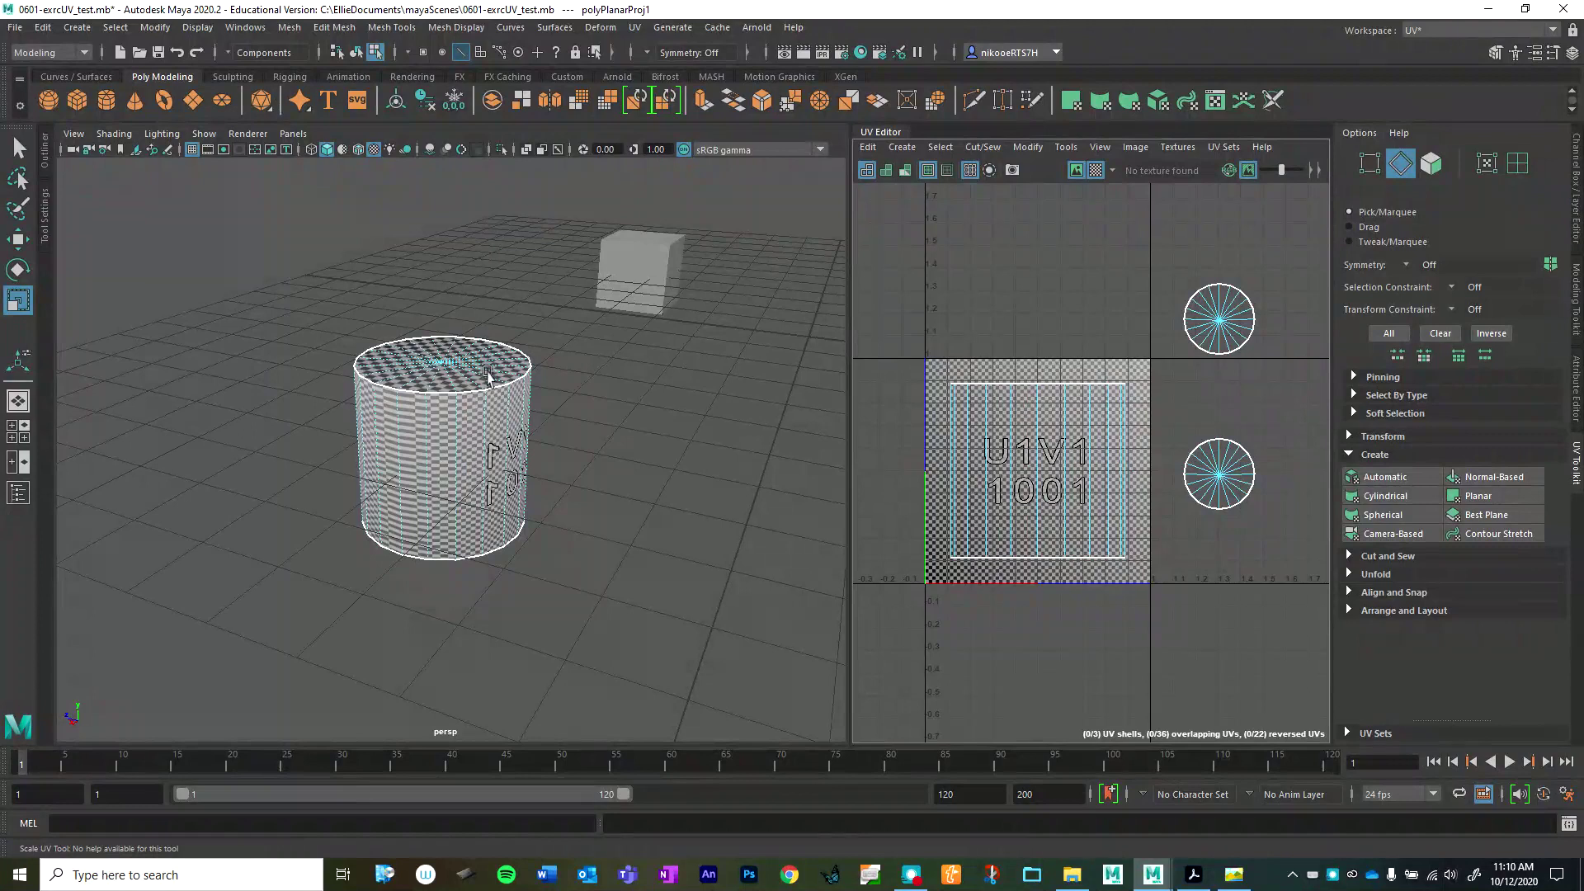
{"action": "left_click_drag", "start_coordinate": [495, 419], "coordinate": [636, 386], "text": "alt"}
{"action": "left_click", "coordinate": [561, 446]}
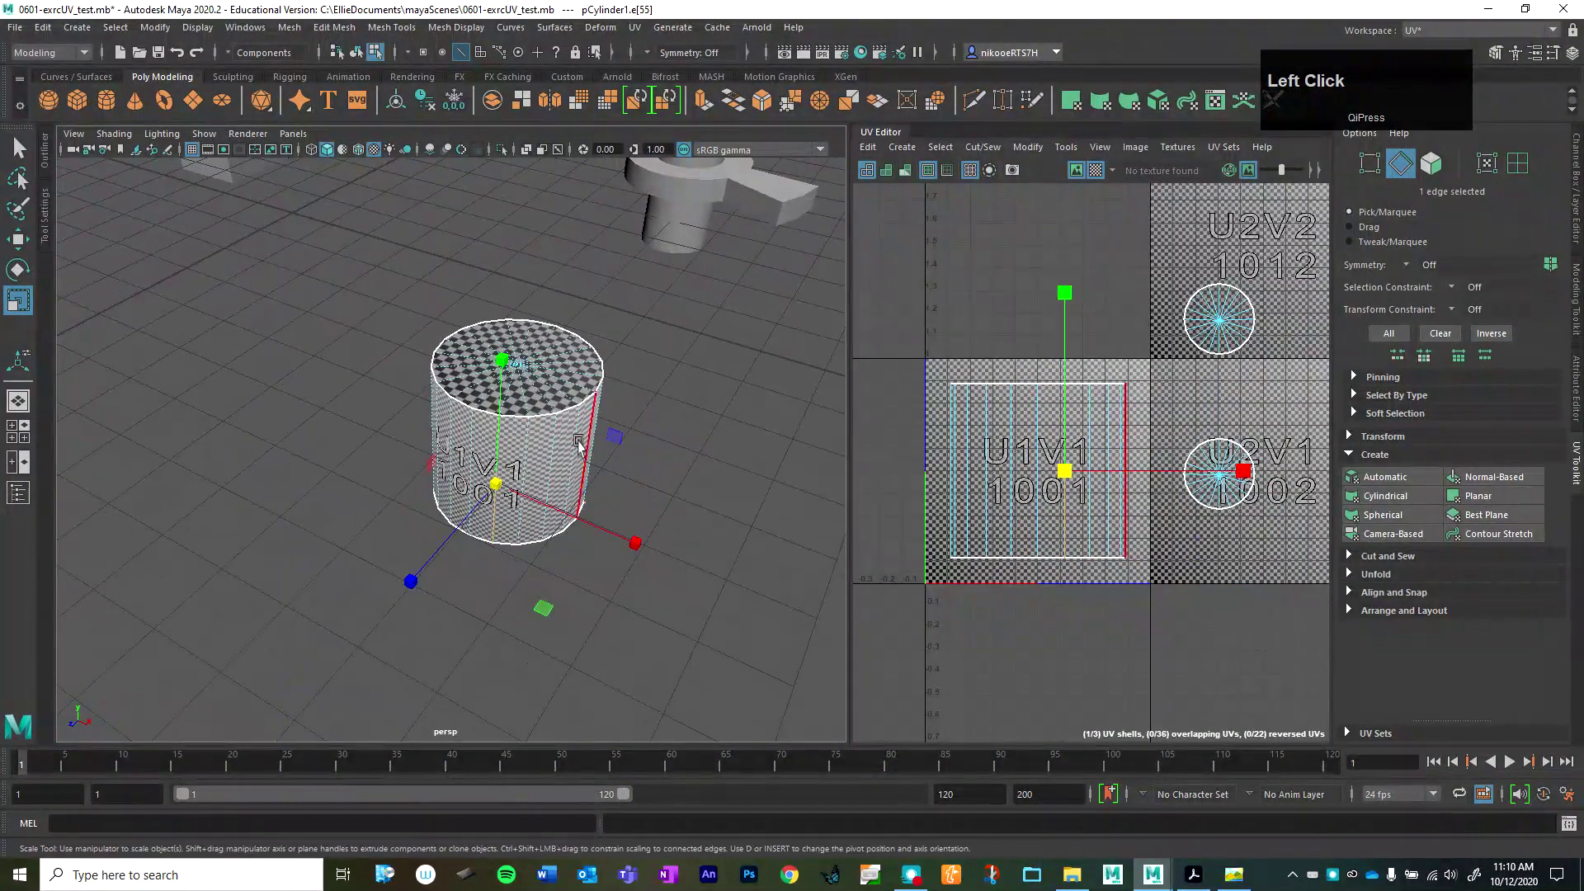
{"action": "left_click", "coordinate": [494, 443]}
{"action": "left_click", "coordinate": [451, 426]}
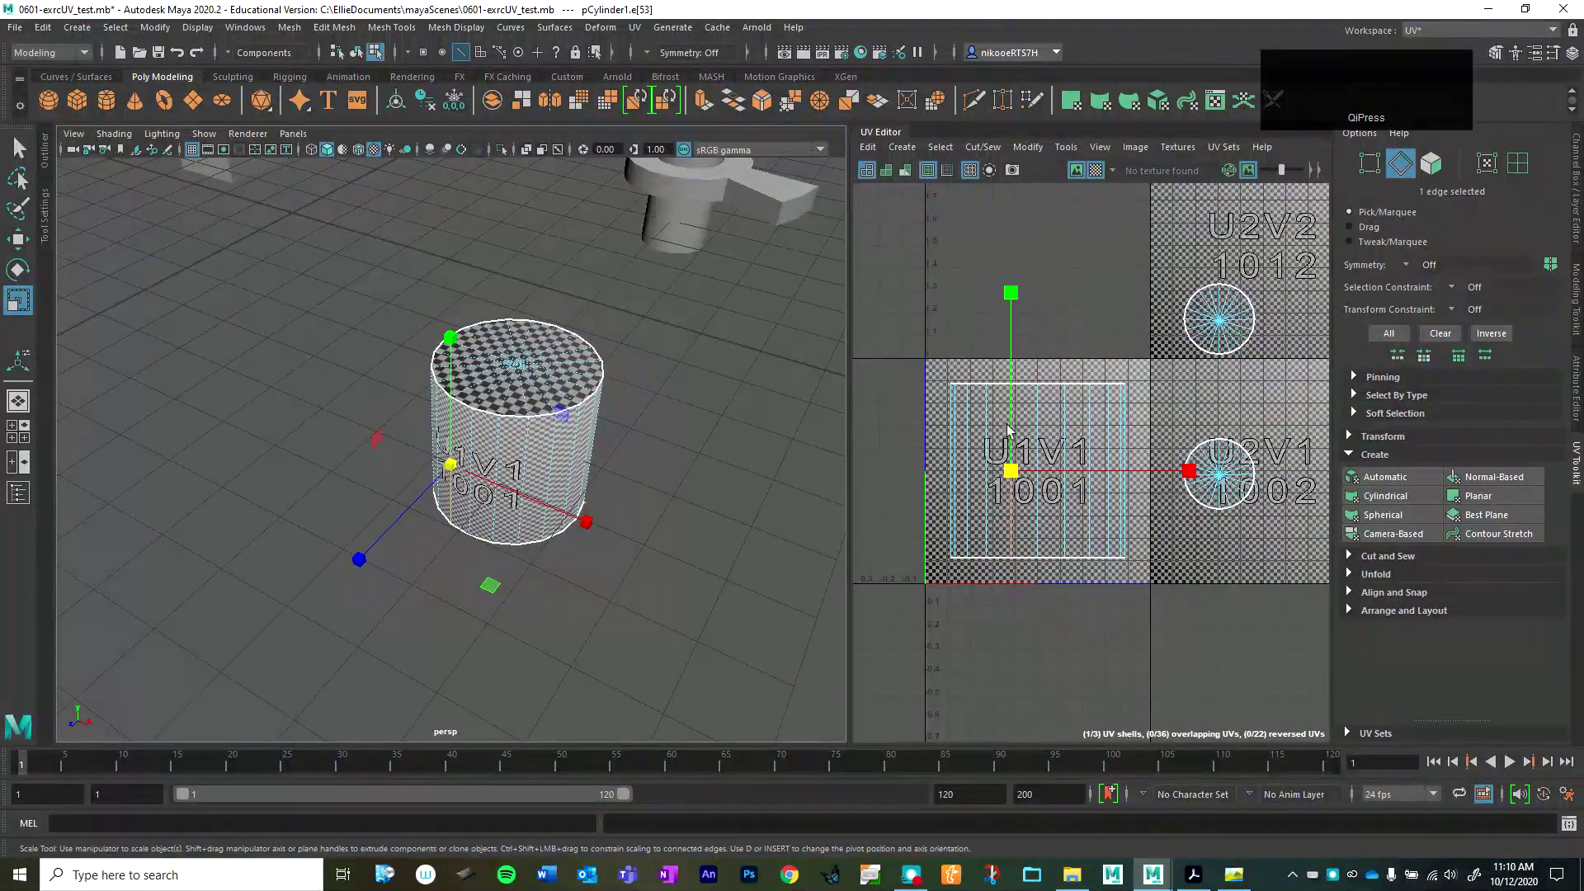
{"action": "left_click_drag", "start_coordinate": [627, 387], "coordinate": [716, 437], "text": "alt"}
{"action": "left_click", "coordinate": [612, 402]}
{"action": "left_click_drag", "start_coordinate": [646, 334], "coordinate": [644, 288], "text": "alt"}
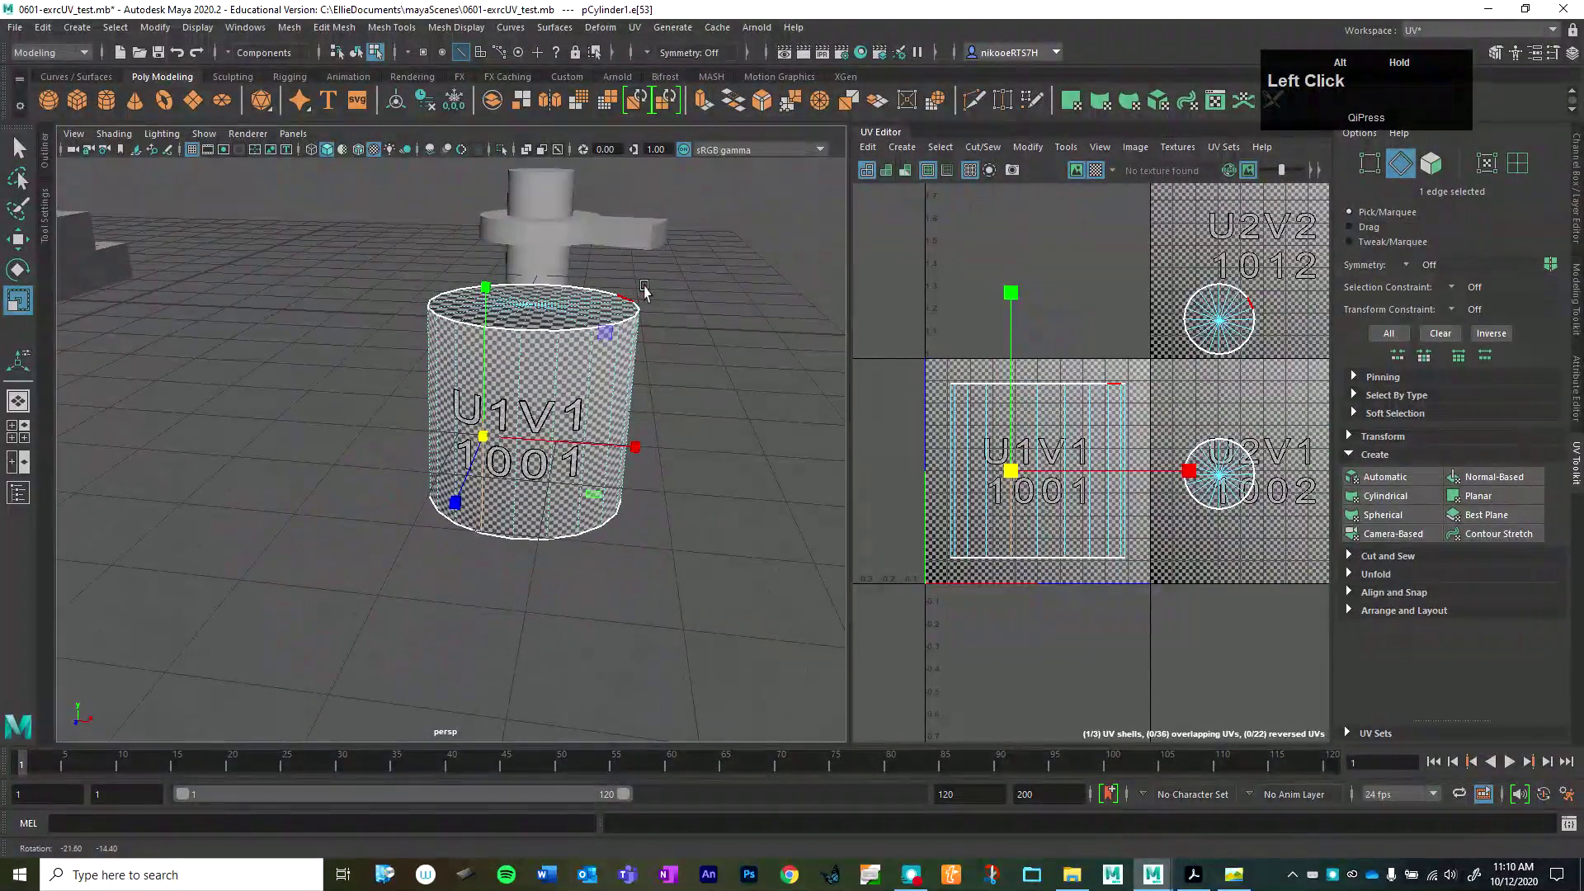
{"action": "left_click_drag", "start_coordinate": [644, 289], "coordinate": [555, 490], "text": "alt"}
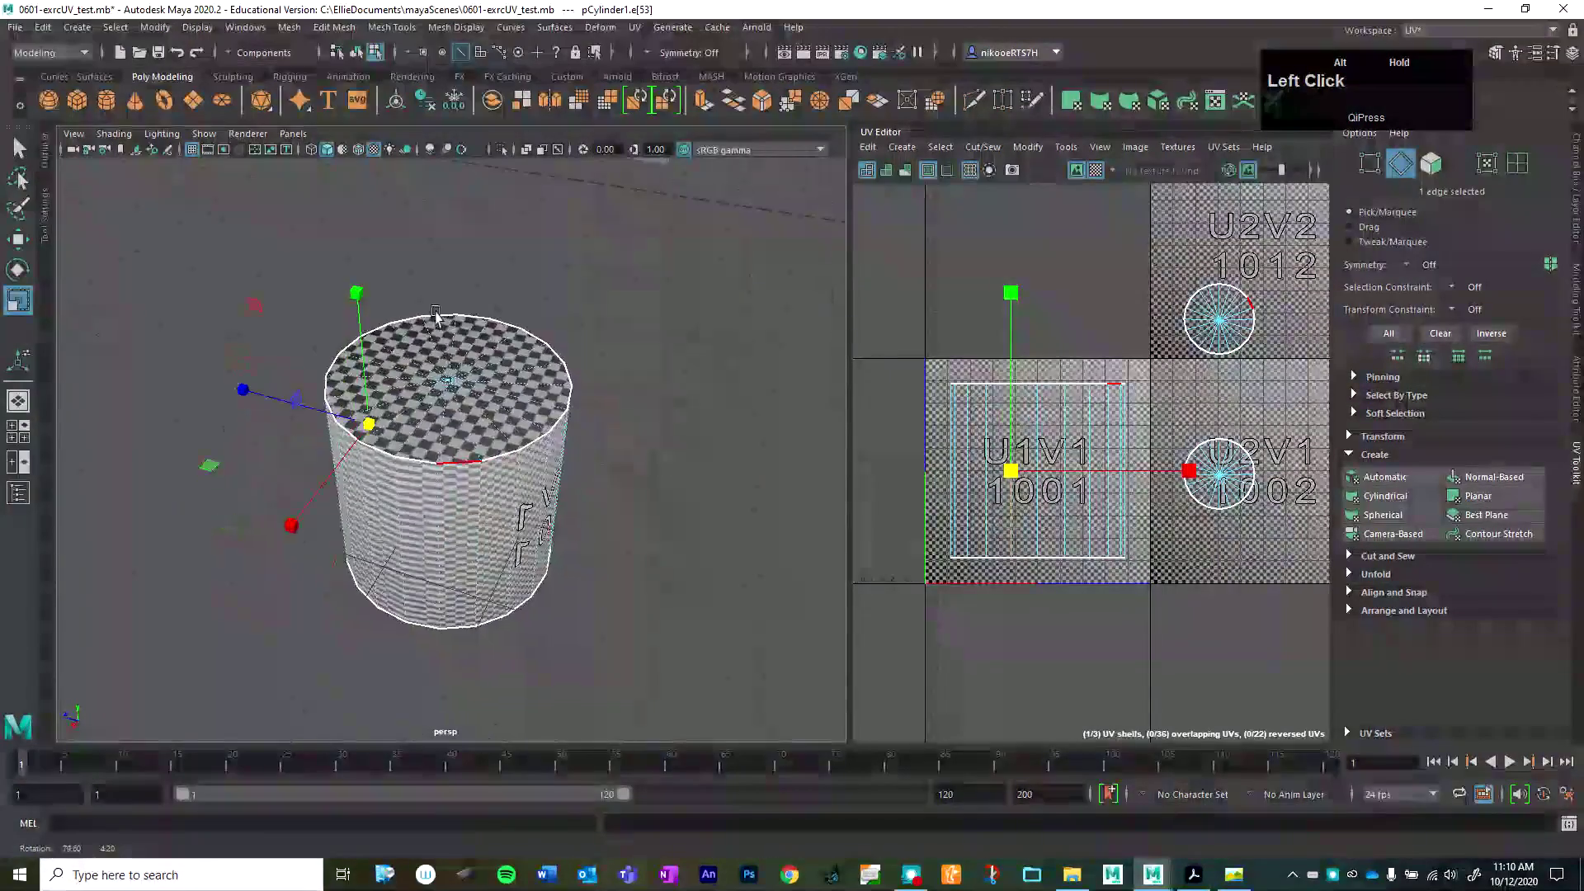
- Select one vertical edge on the side of the cylinder showing the mirrored lettering as the seam
{"action": "left_click", "coordinate": [545, 483]}
{"action": "left_click_drag", "start_coordinate": [450, 441], "coordinate": [562, 473], "text": "alt"}
{"action": "scroll", "coordinate": [563, 473], "scroll_direction": "down", "scroll_amount": 3}
{"action": "scroll", "coordinate": [577, 445], "scroll_direction": "up", "scroll_amount": 5}
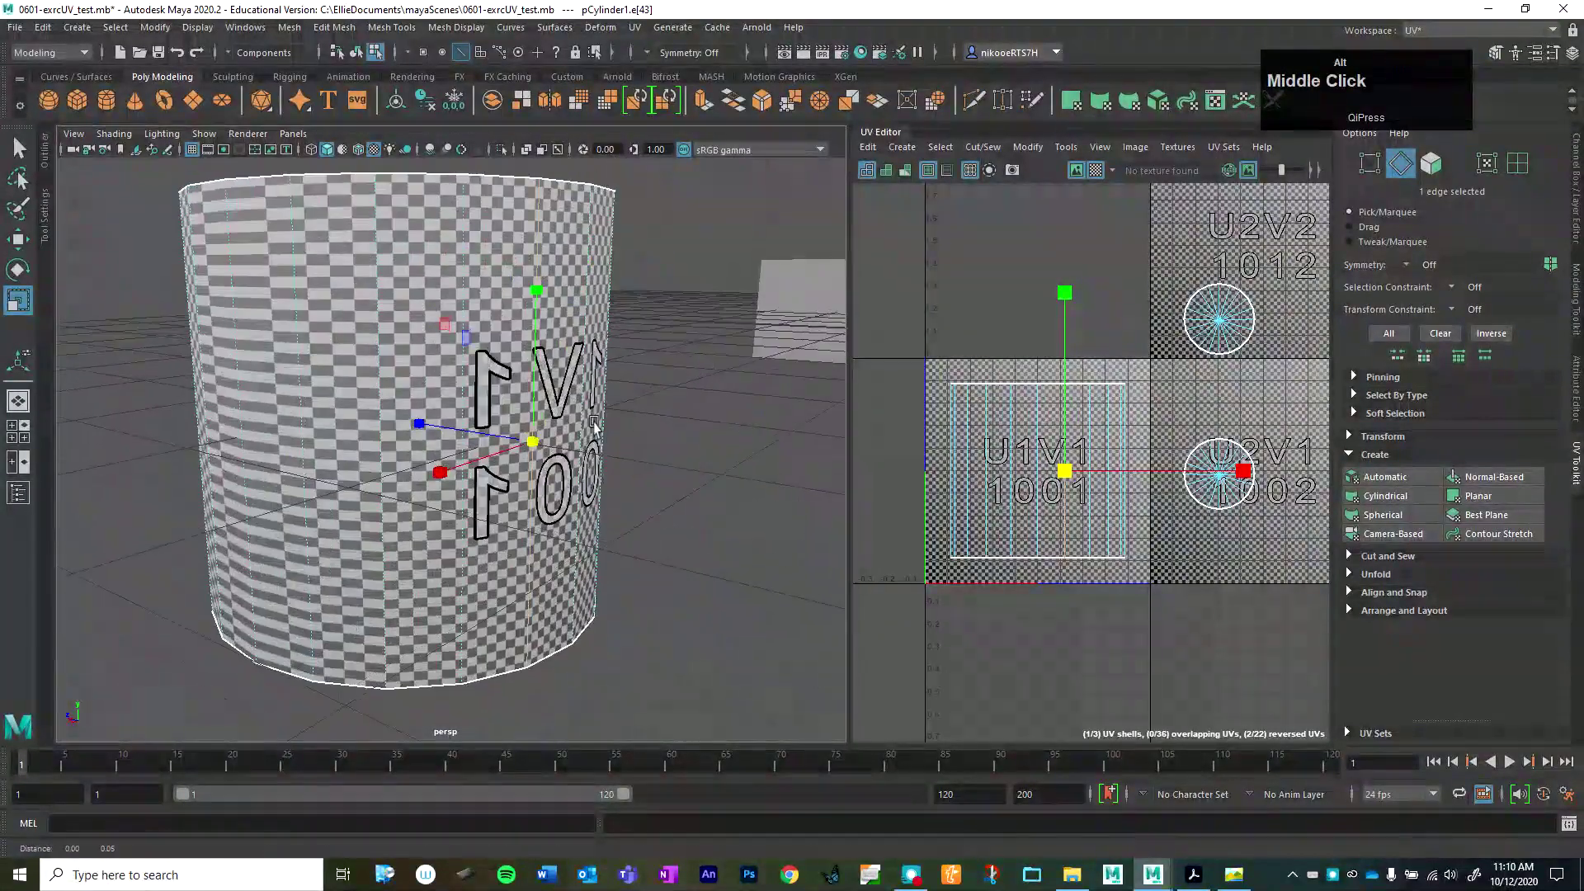
{"action": "middle_click_drag", "start_coordinate": [594, 418], "coordinate": [584, 404], "text": "alt"}
{"action": "left_click_drag", "start_coordinate": [602, 442], "coordinate": [566, 431], "text": "alt"}
{"action": "right_click_drag", "start_coordinate": [437, 442], "coordinate": [396, 446], "text": "alt"}
{"action": "left_click_drag", "start_coordinate": [396, 447], "coordinate": [463, 547], "text": "alt"}
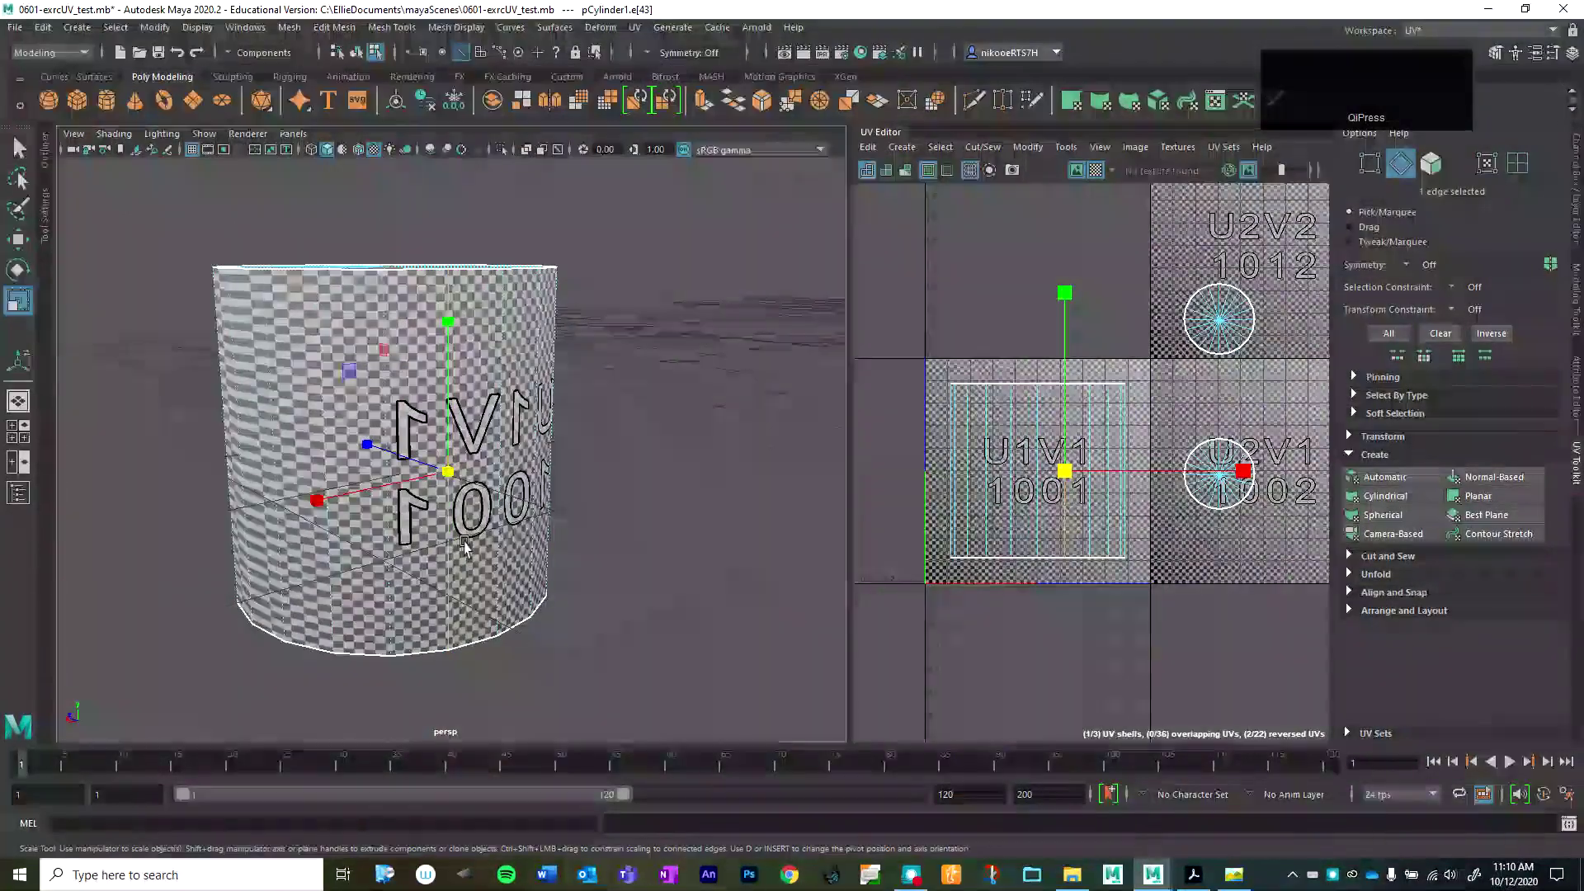
- Deselect the stray extra edges so only the vertical seam edge remains, and cut the side shell's UVs along it
{"action": "left_click", "coordinate": [1363, 456]}
{"action": "left_click", "coordinate": [1356, 473]}
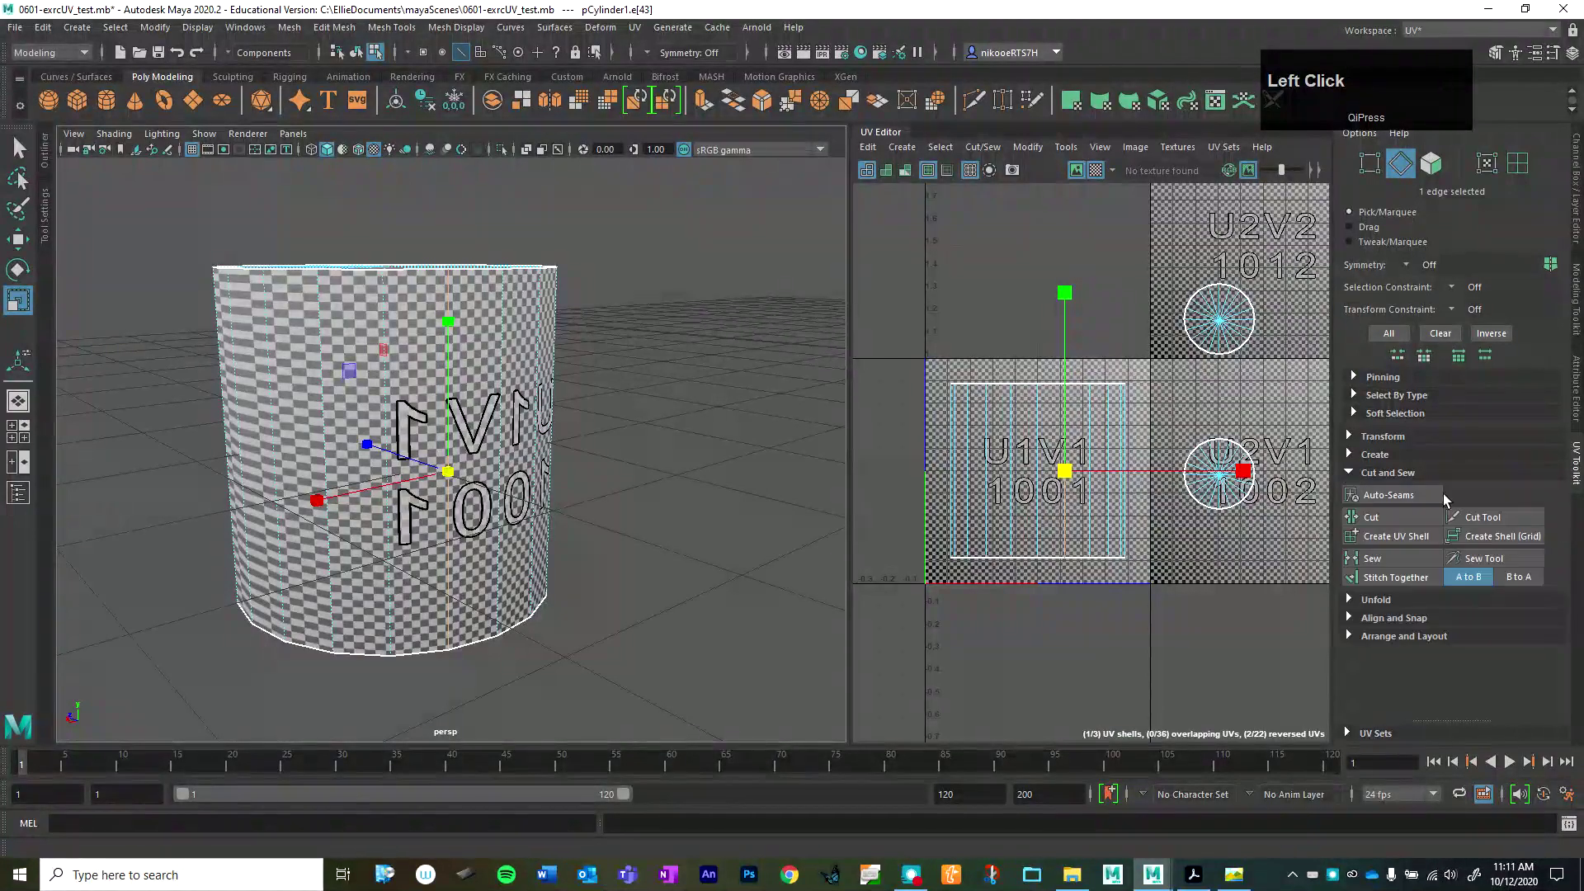
{"action": "left_click", "coordinate": [1360, 535]}
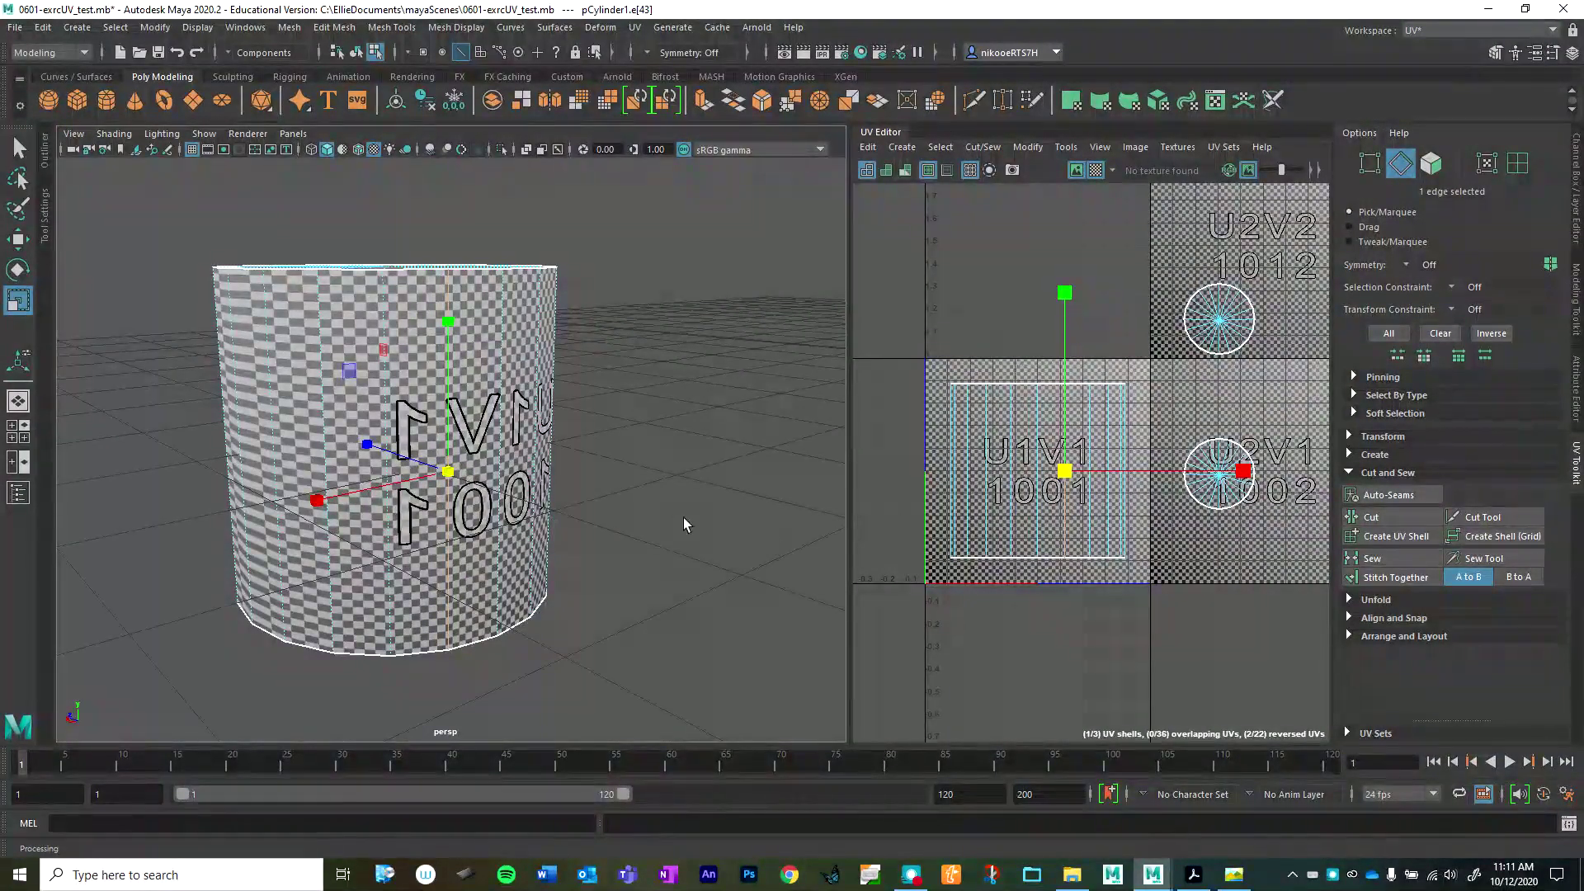
{"action": "left_click", "coordinate": [1220, 493]}
{"action": "scroll", "coordinate": [1217, 411], "scroll_direction": "down", "scroll_amount": 2}
{"action": "scroll", "coordinate": [1229, 330], "scroll_direction": "up", "scroll_amount": 5}
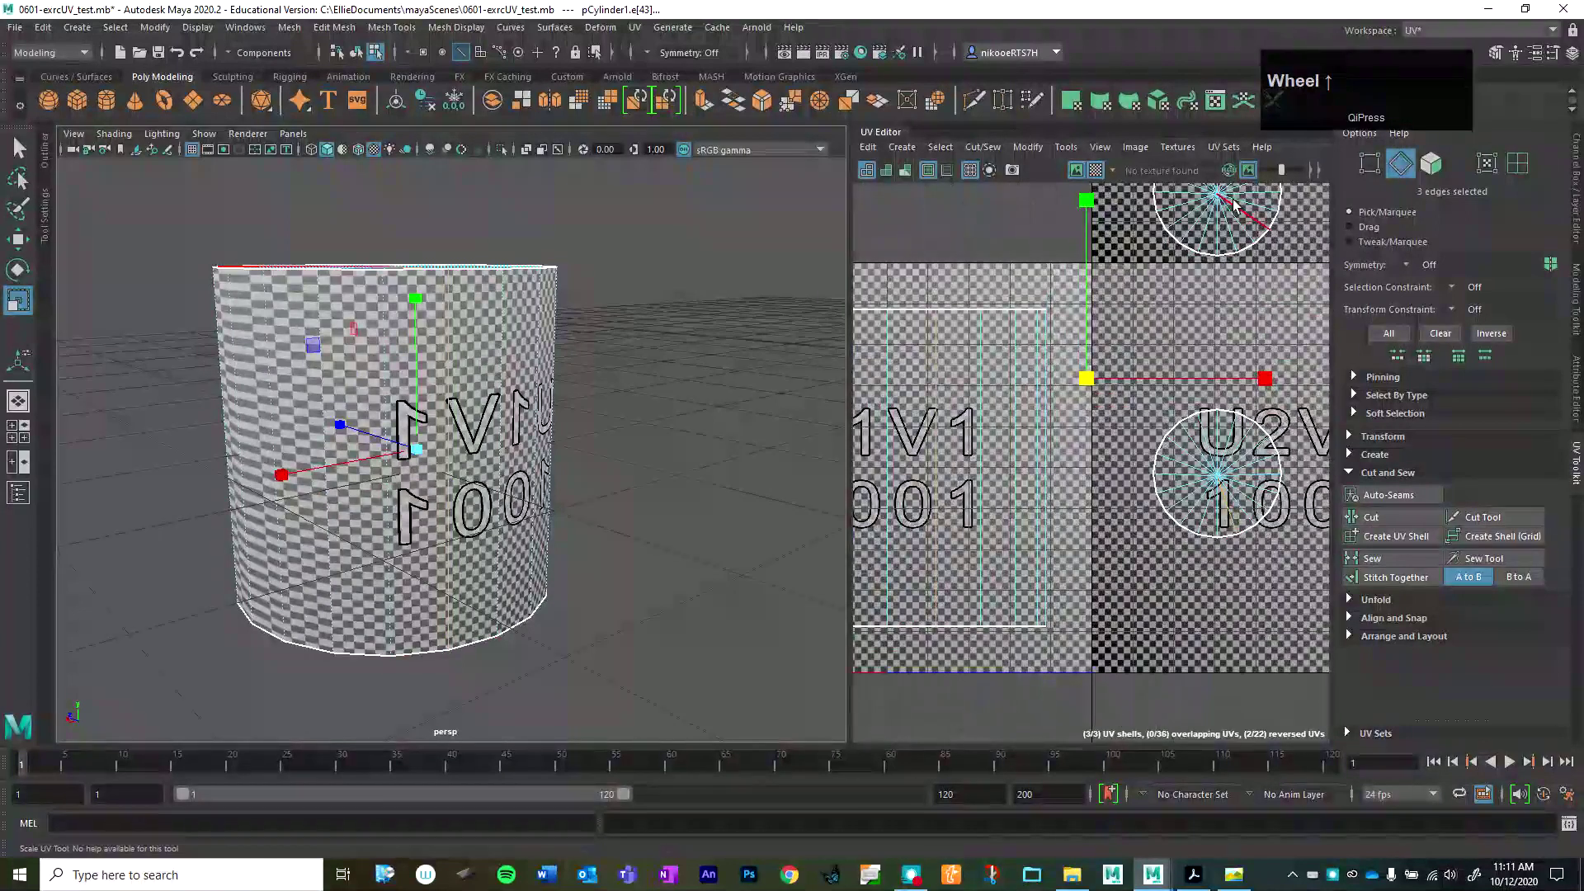
{"action": "scroll", "coordinate": [1240, 219], "scroll_direction": "down", "scroll_amount": 4}
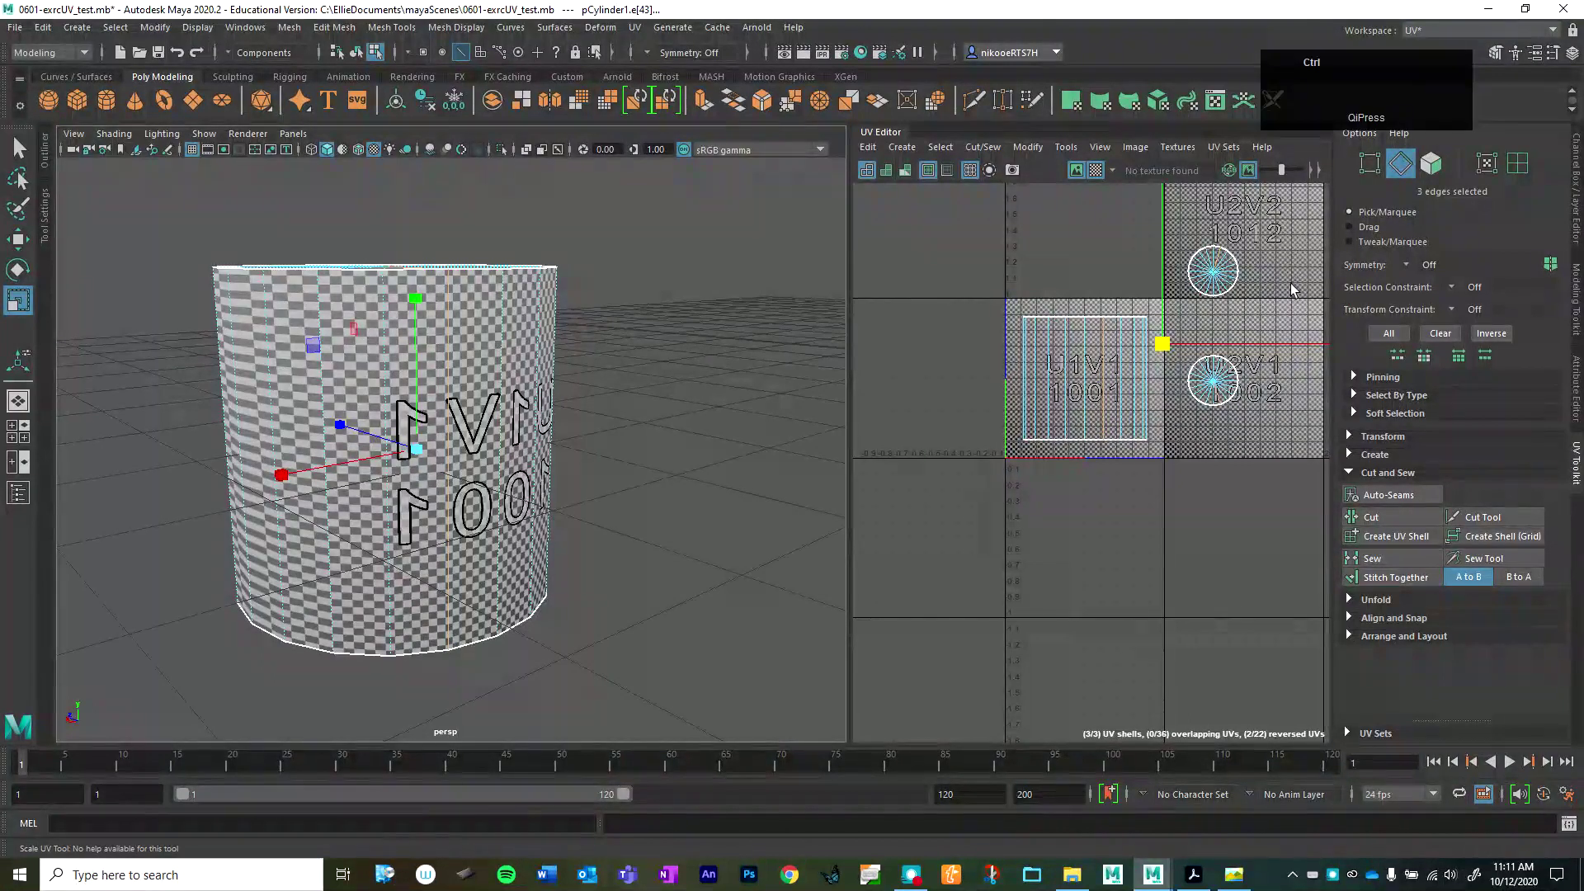
{"action": "left_click_drag", "start_coordinate": [1282, 206], "coordinate": [1192, 431], "text": "ctrl"}
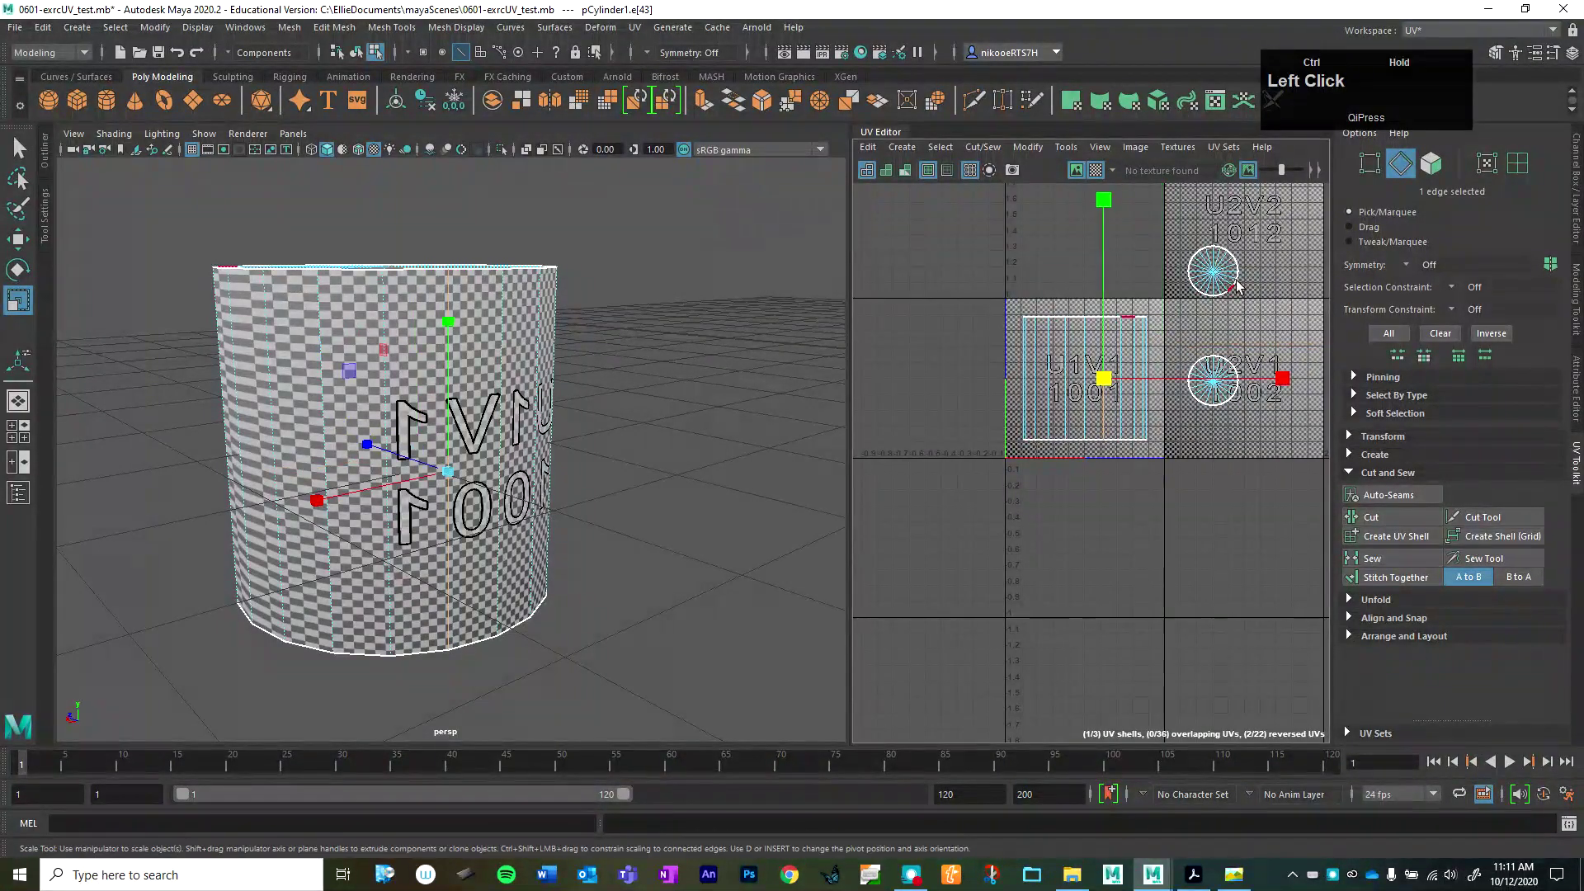
{"action": "scroll", "coordinate": [458, 499], "scroll_direction": "up", "scroll_amount": 3}
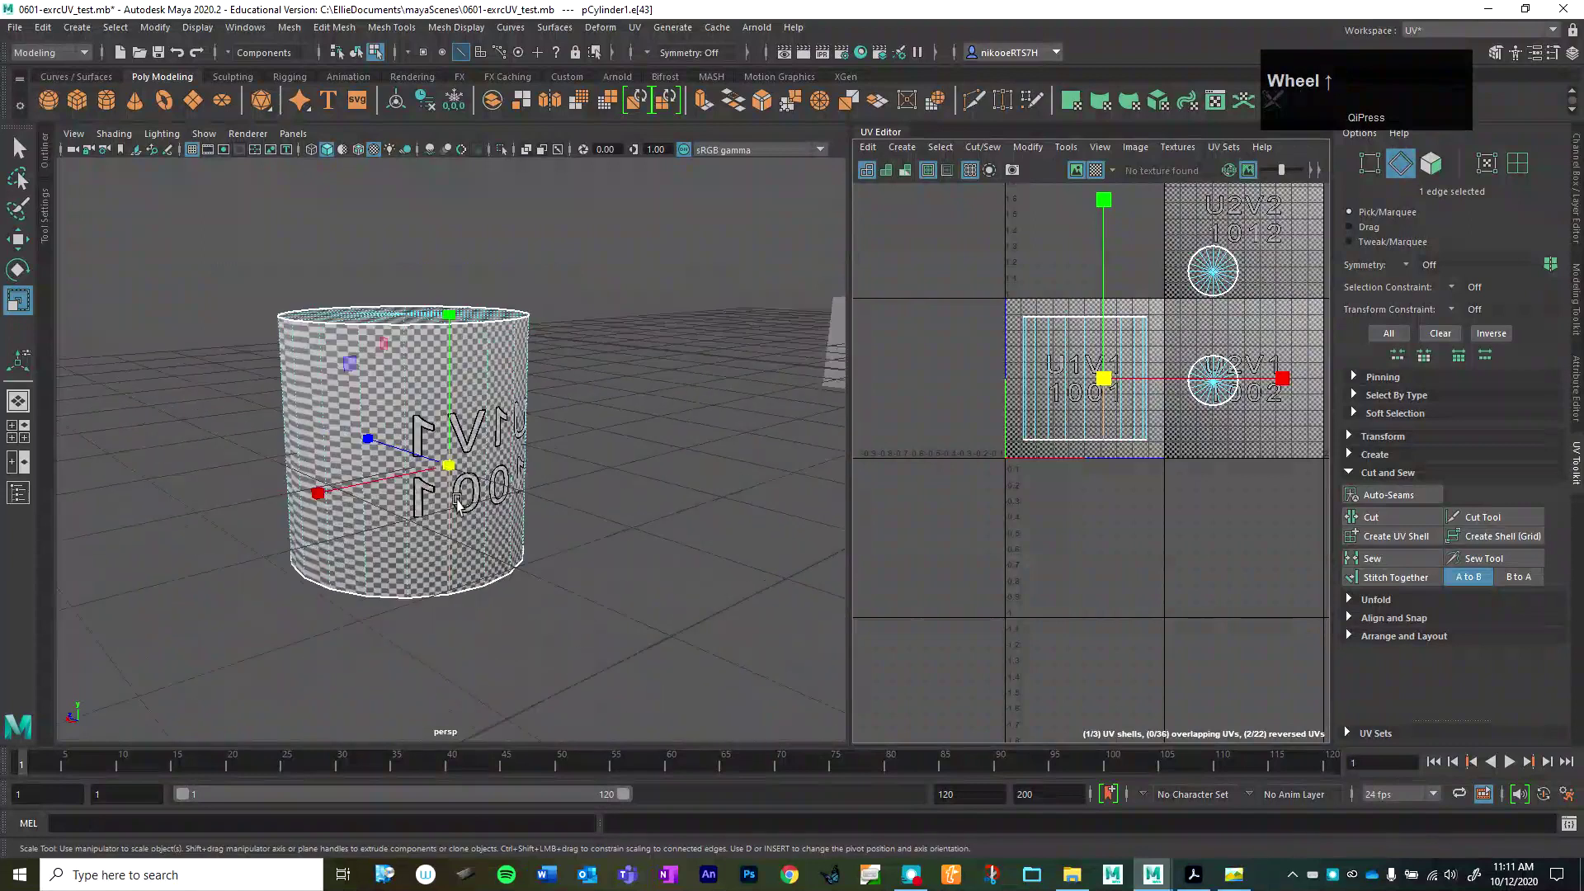
{"action": "left_click_drag", "start_coordinate": [640, 357], "coordinate": [587, 329], "text": "alt"}
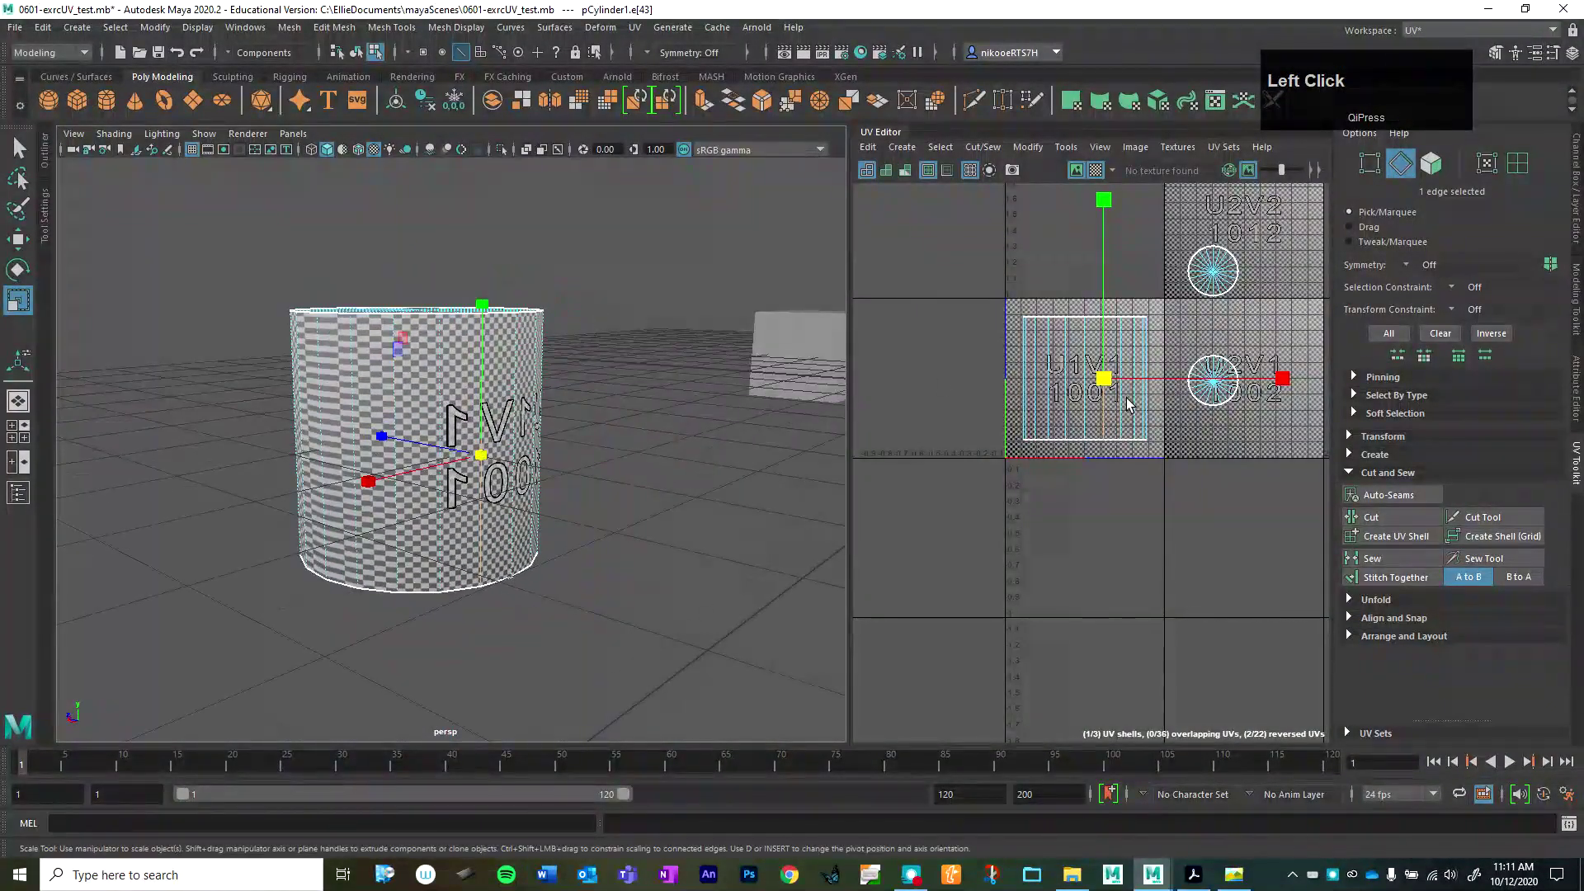
{"action": "left_click", "coordinate": [1386, 517]}
- Switch to UV shell selection and select the cylinder's side shell in the U1V1 tile
{"action": "right_click_drag", "start_coordinate": [1119, 423], "coordinate": [1119, 472]}
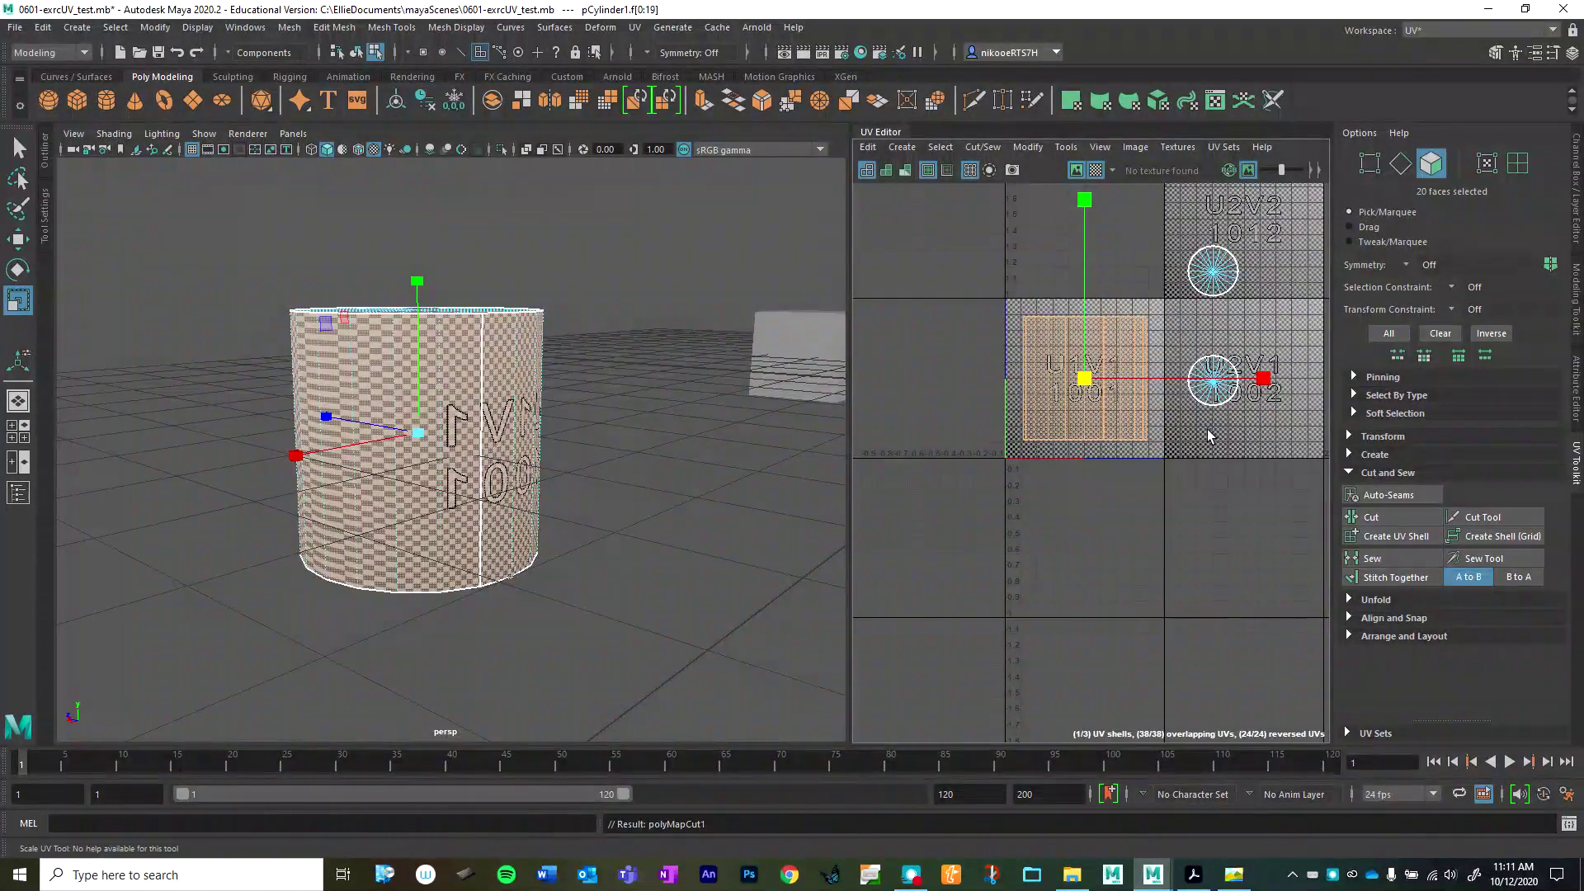
{"action": "left_click", "coordinate": [1518, 164]}
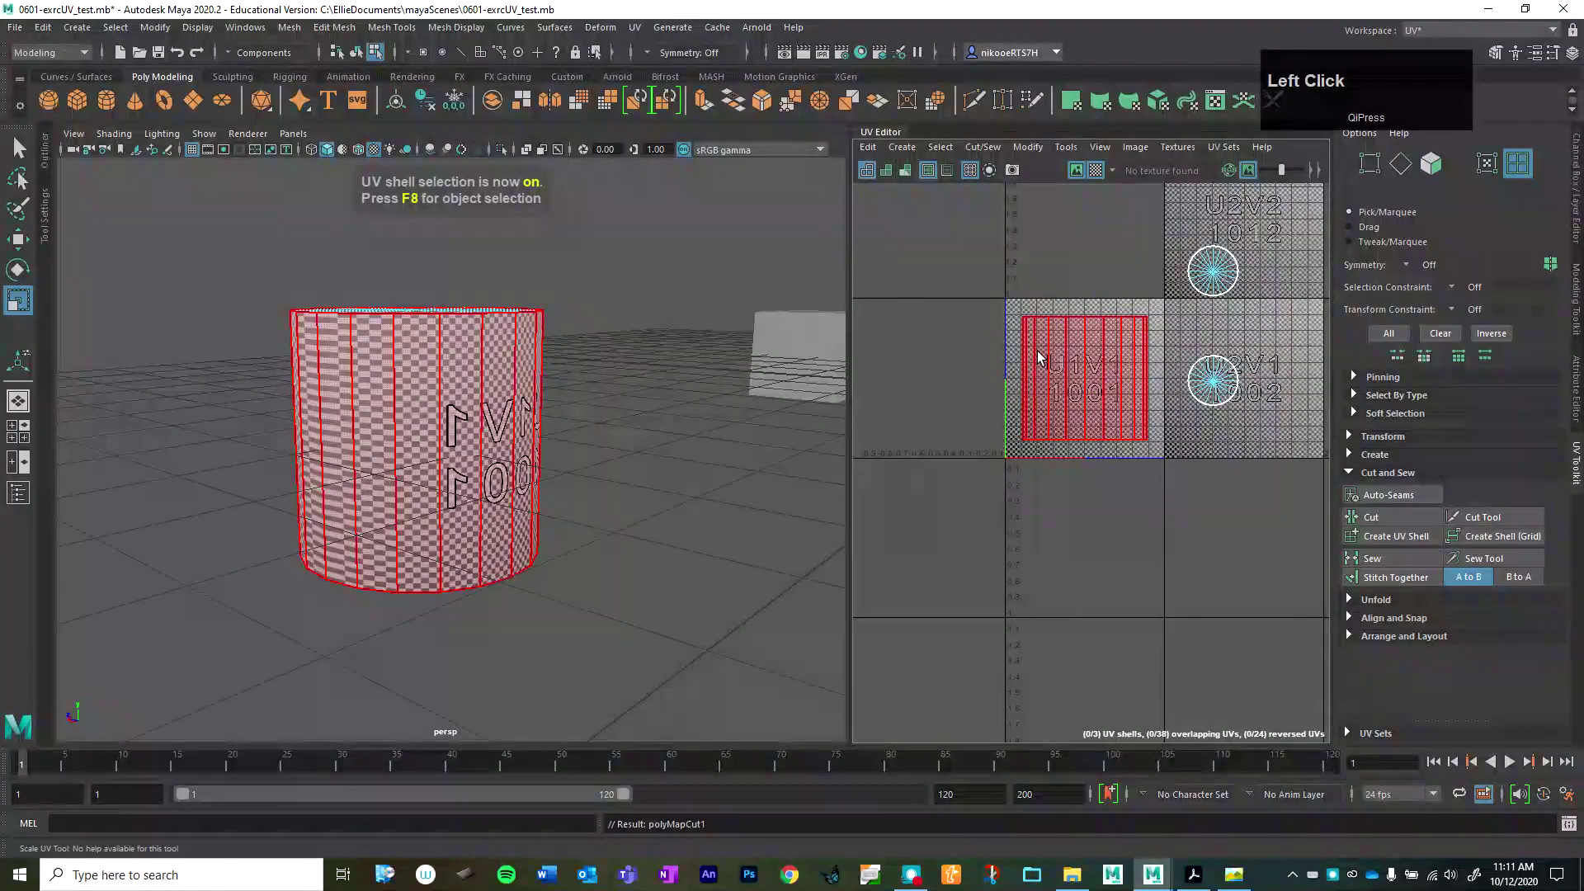
{"action": "right_click", "coordinate": [1126, 369]}
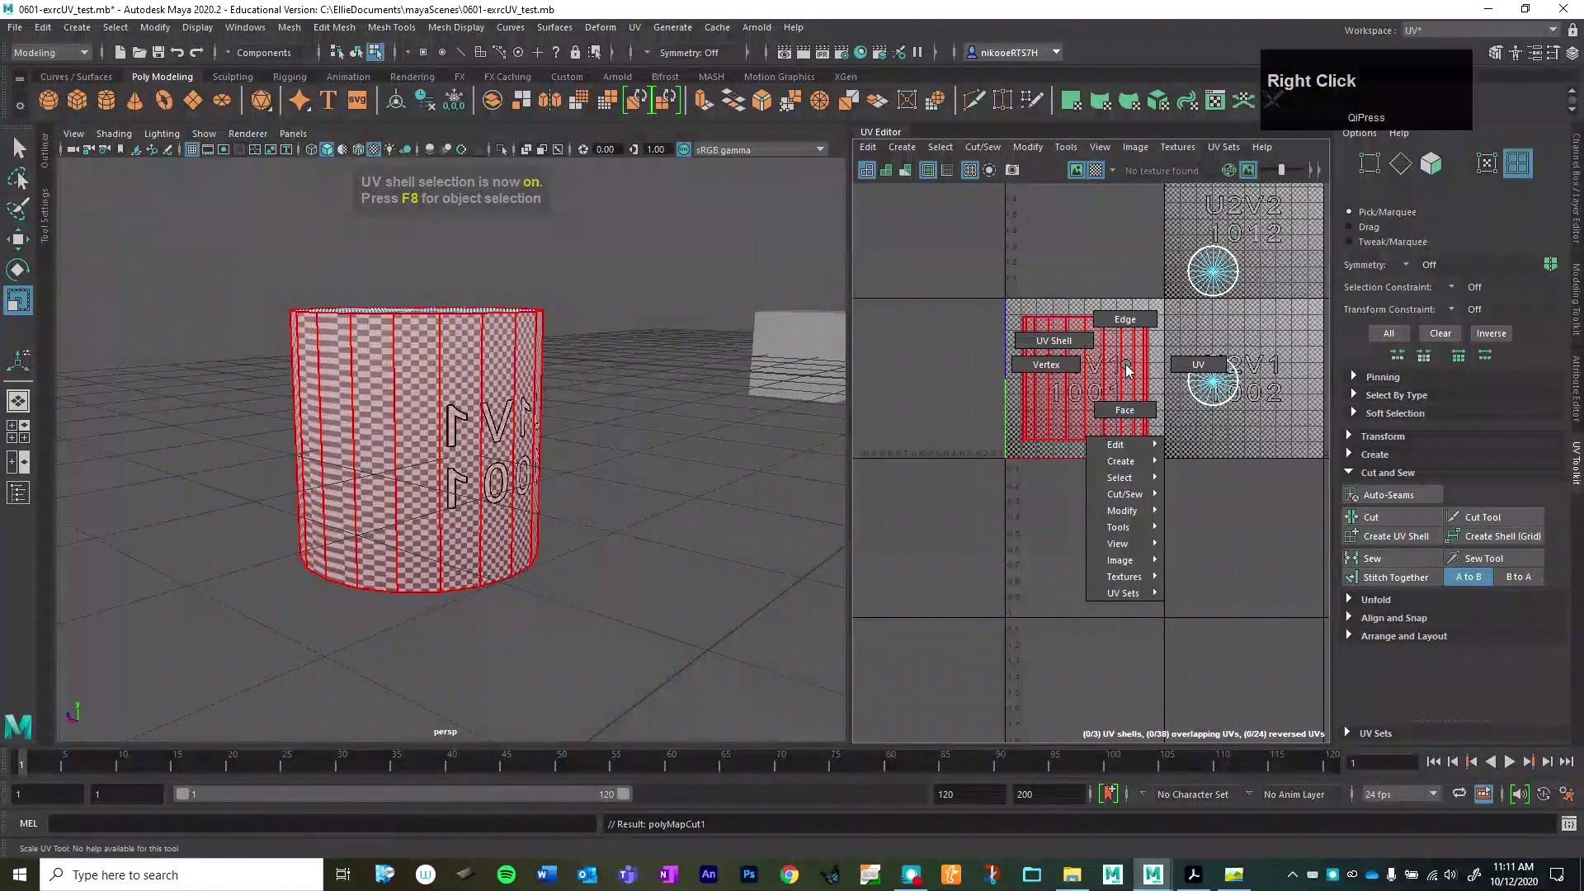
{"action": "right_click_drag", "start_coordinate": [1066, 341], "coordinate": [1060, 340]}
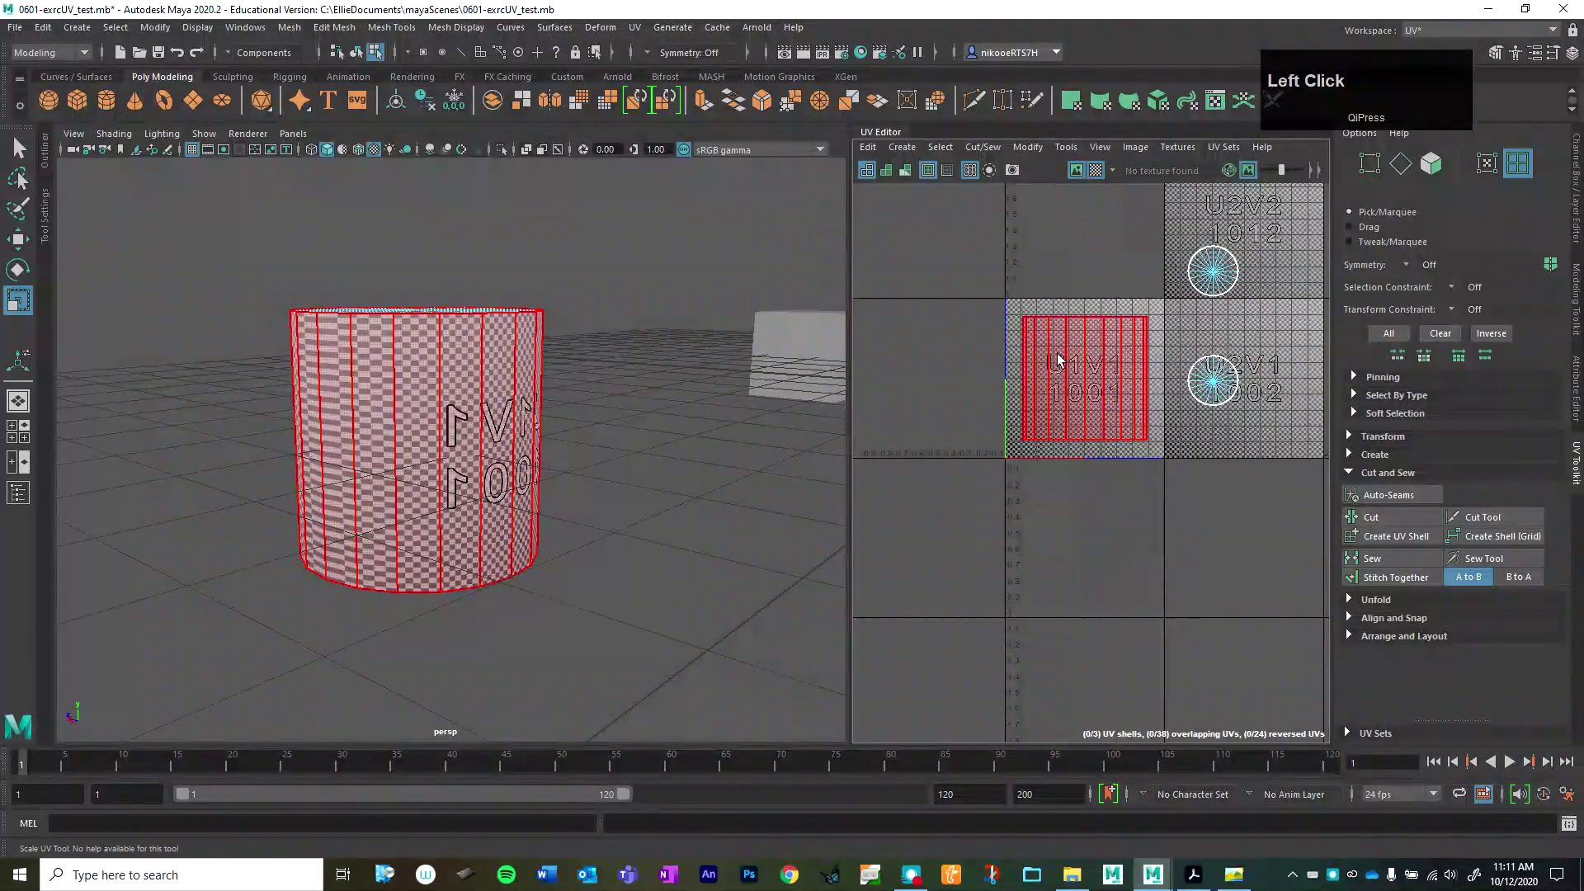
{"action": "left_click", "coordinate": [1059, 359]}
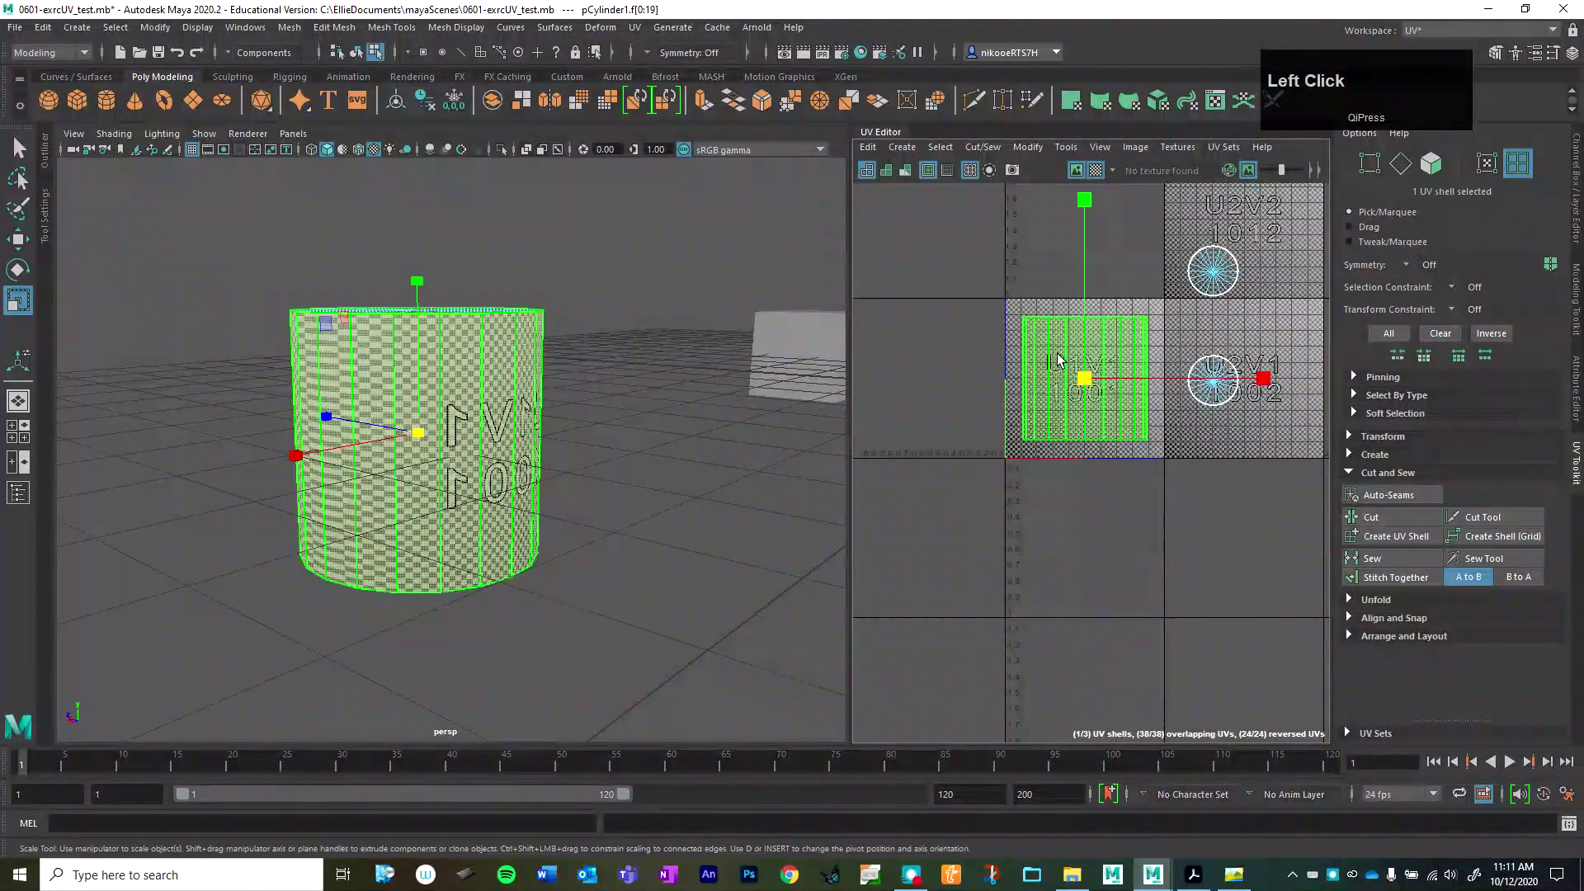
- Open the Unfold options, reset them to defaults and unfold the side shell with the Unfold3D method
{"action": "left_click", "coordinate": [1350, 602]}
{"action": "scroll", "coordinate": [1353, 602], "scroll_direction": "down", "scroll_amount": 1}
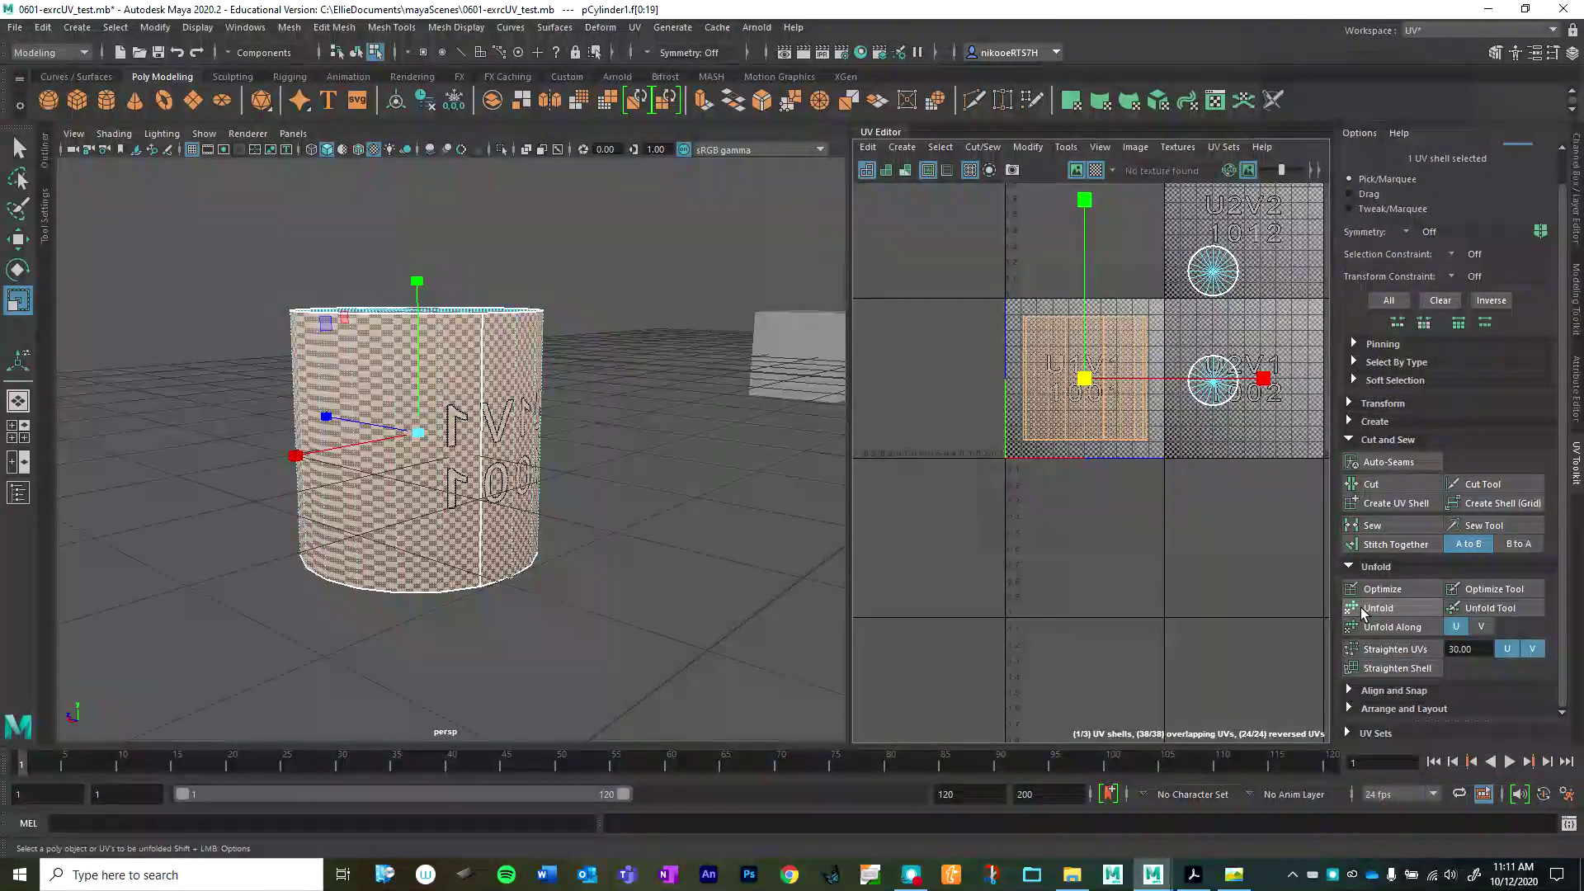
{"action": "key", "text": "shift"}
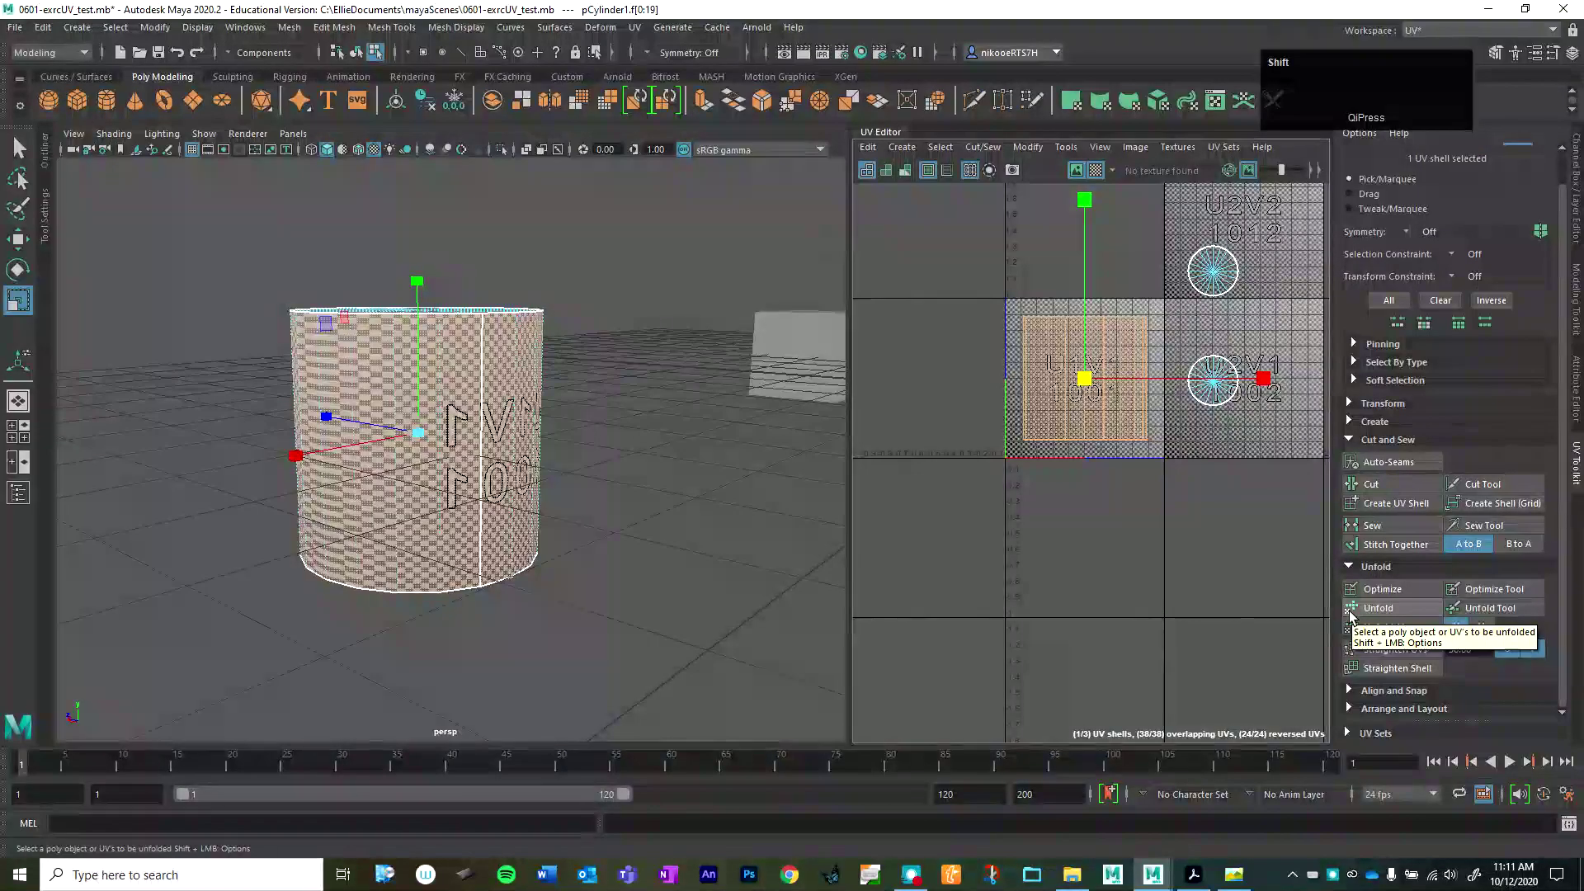
{"action": "left_click", "coordinate": [1349, 612], "text": "shift"}
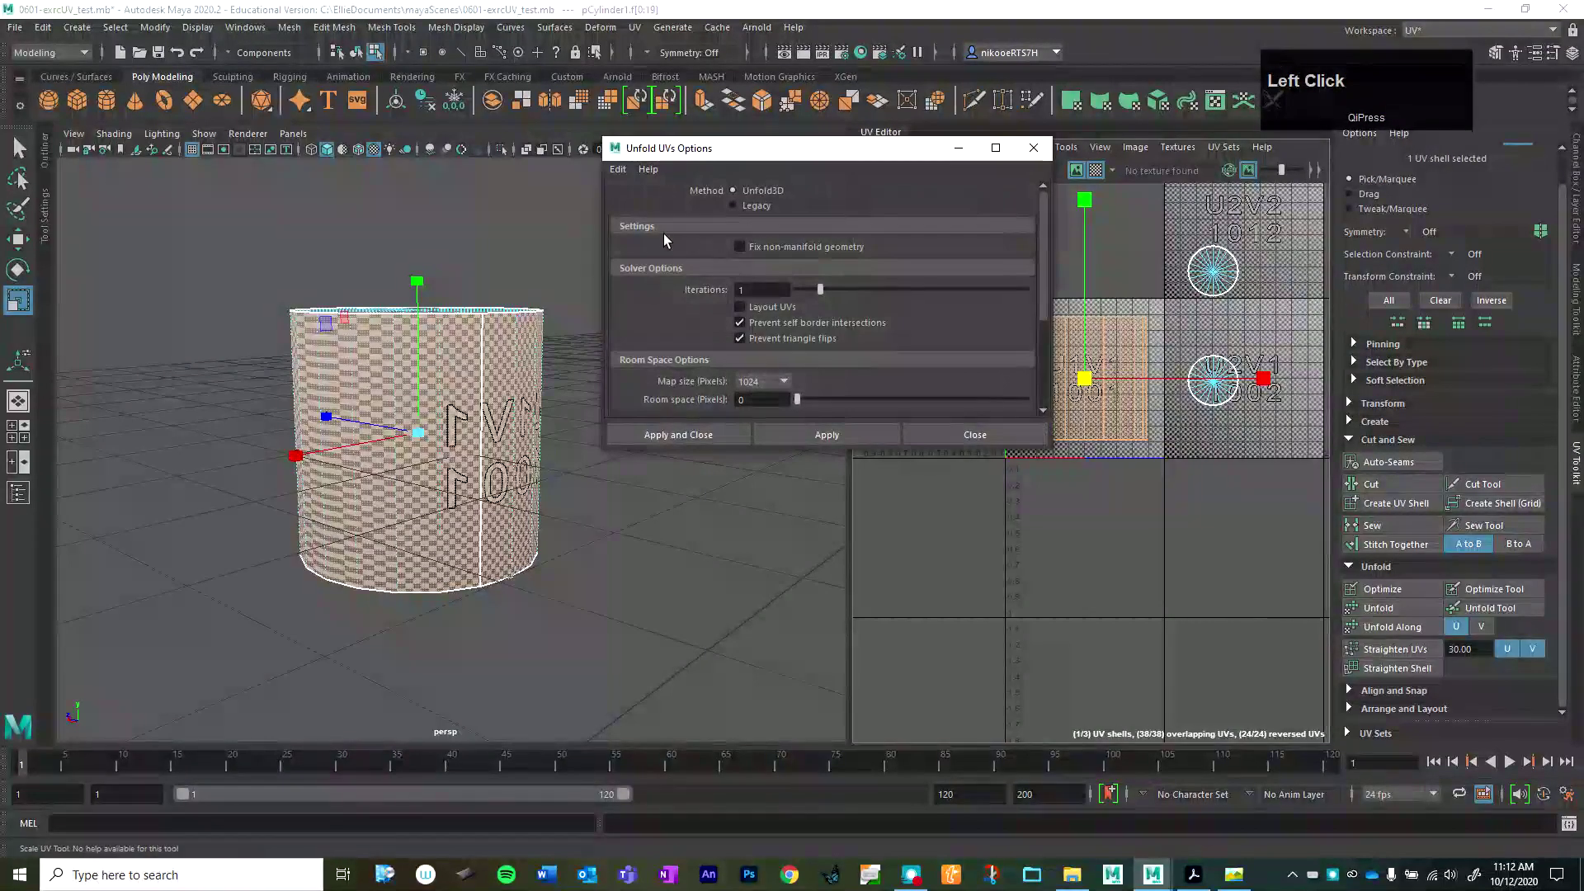
{"action": "scroll", "coordinate": [831, 354], "scroll_direction": "down", "scroll_amount": 3}
{"action": "scroll", "coordinate": [821, 363], "scroll_direction": "up", "scroll_amount": 3}
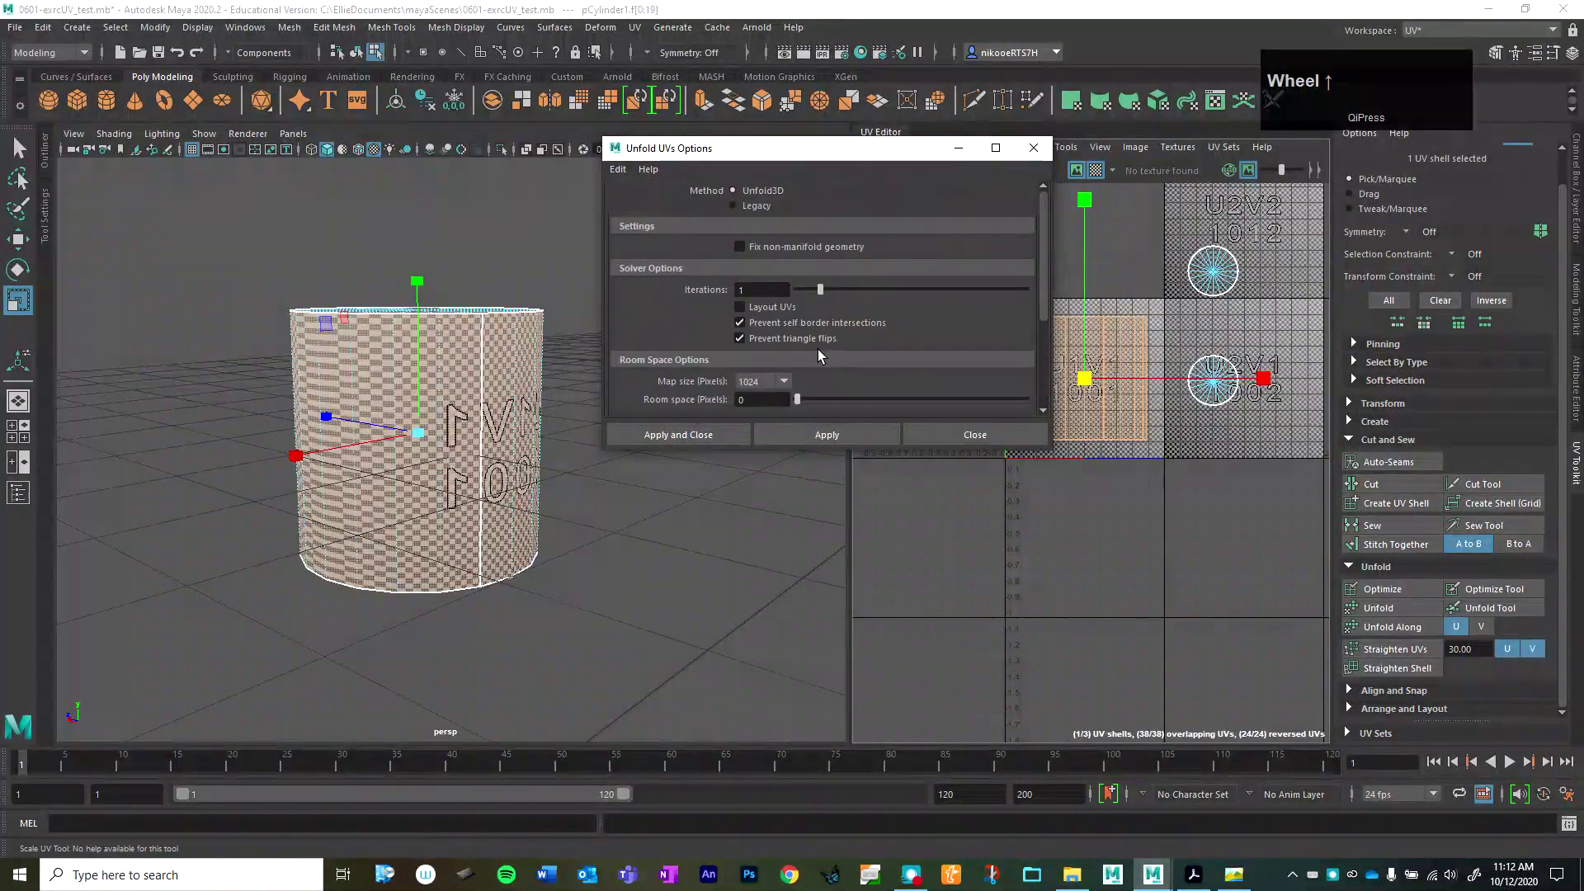
{"action": "left_click", "coordinate": [618, 169]}
{"action": "left_click", "coordinate": [635, 204]}
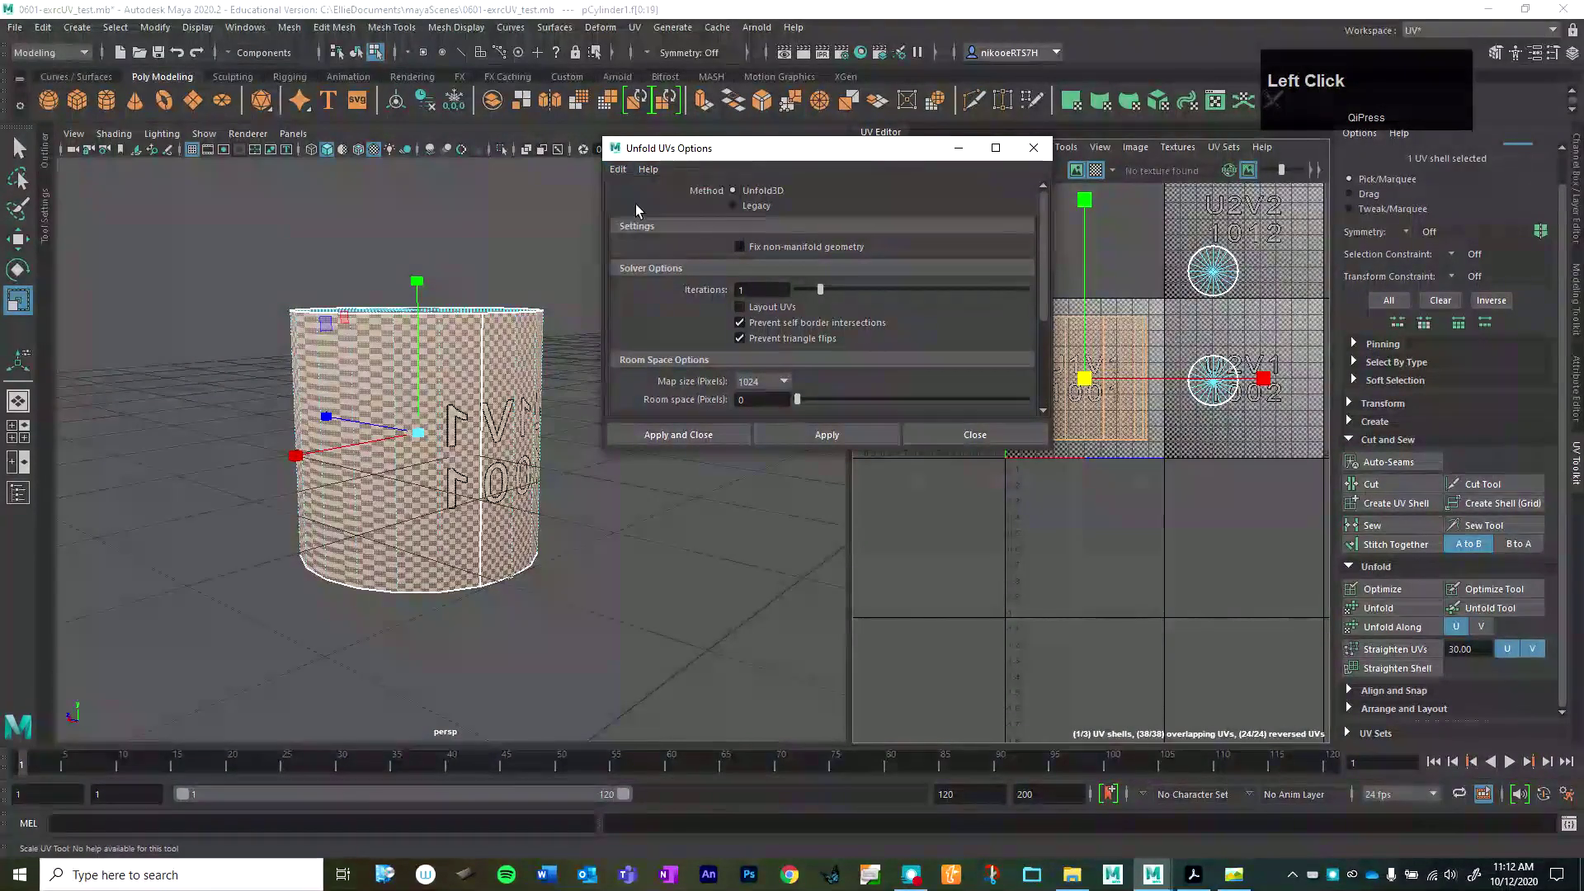
{"action": "left_click", "coordinate": [843, 429]}
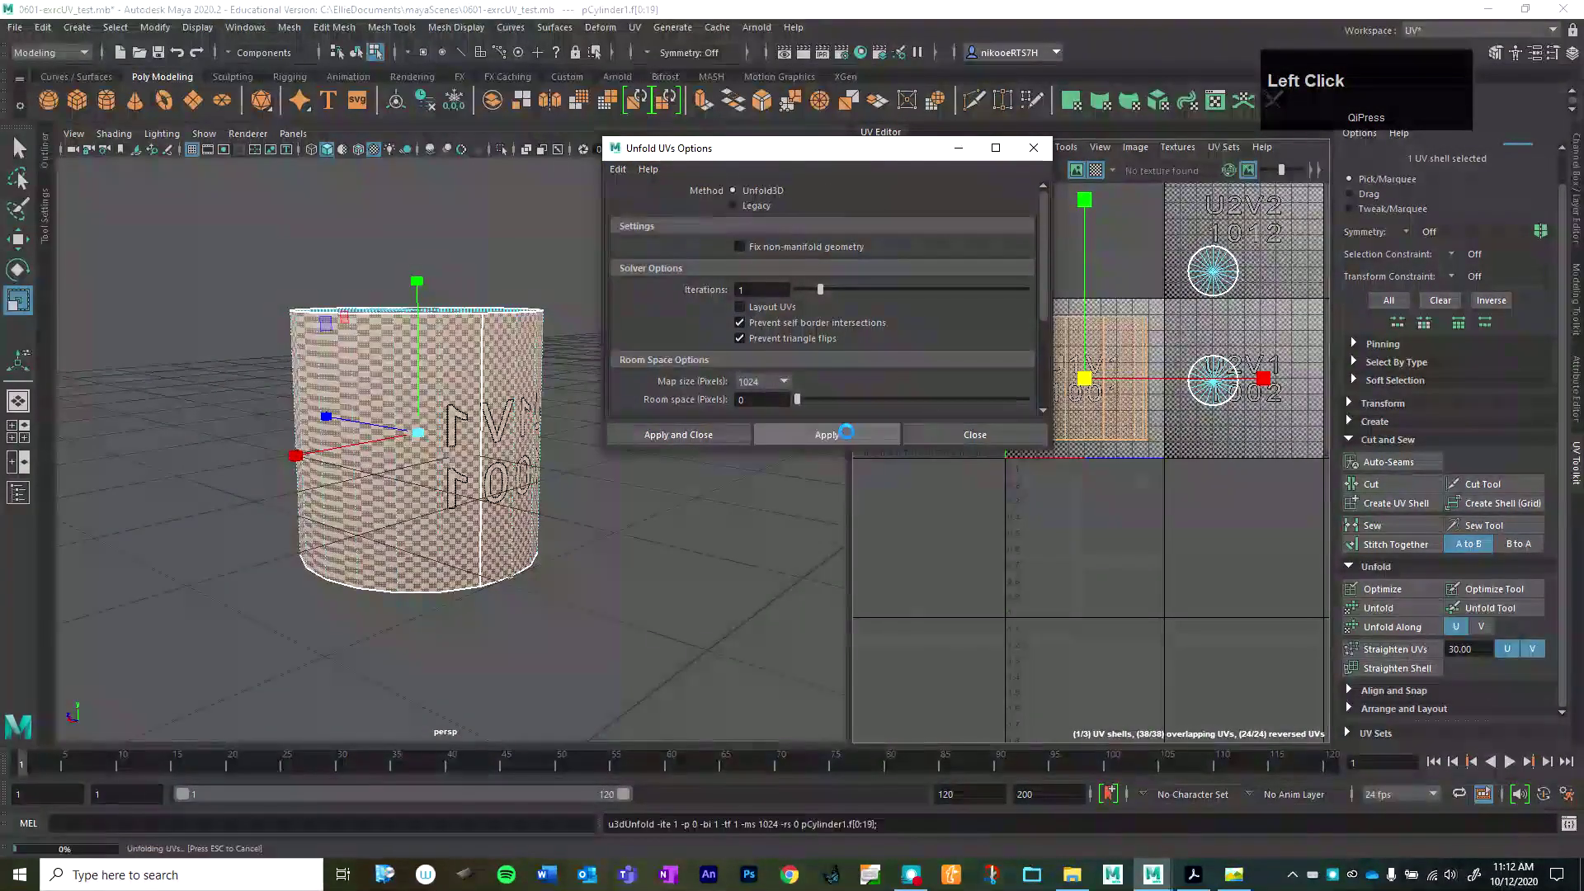
{"action": "left_click", "coordinate": [975, 435]}
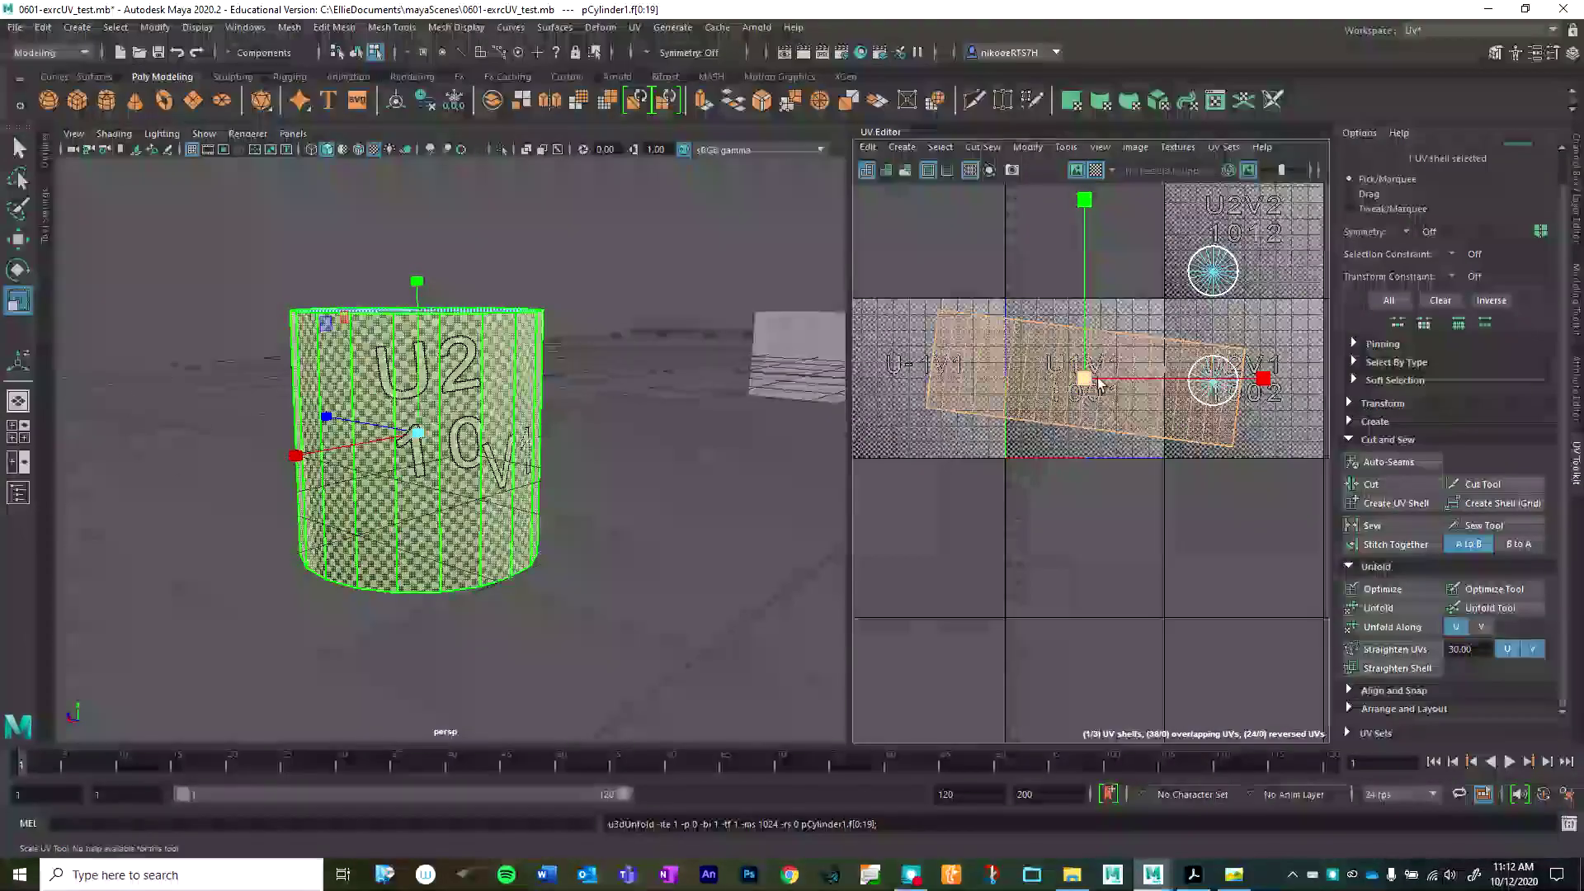
- Rotate the unfolded side shell until its long edges lie horizontal, and check the texture on the cylinder
{"action": "key", "text": "e"}
{"action": "left_click_drag", "start_coordinate": [1112, 199], "coordinate": [1090, 203]}
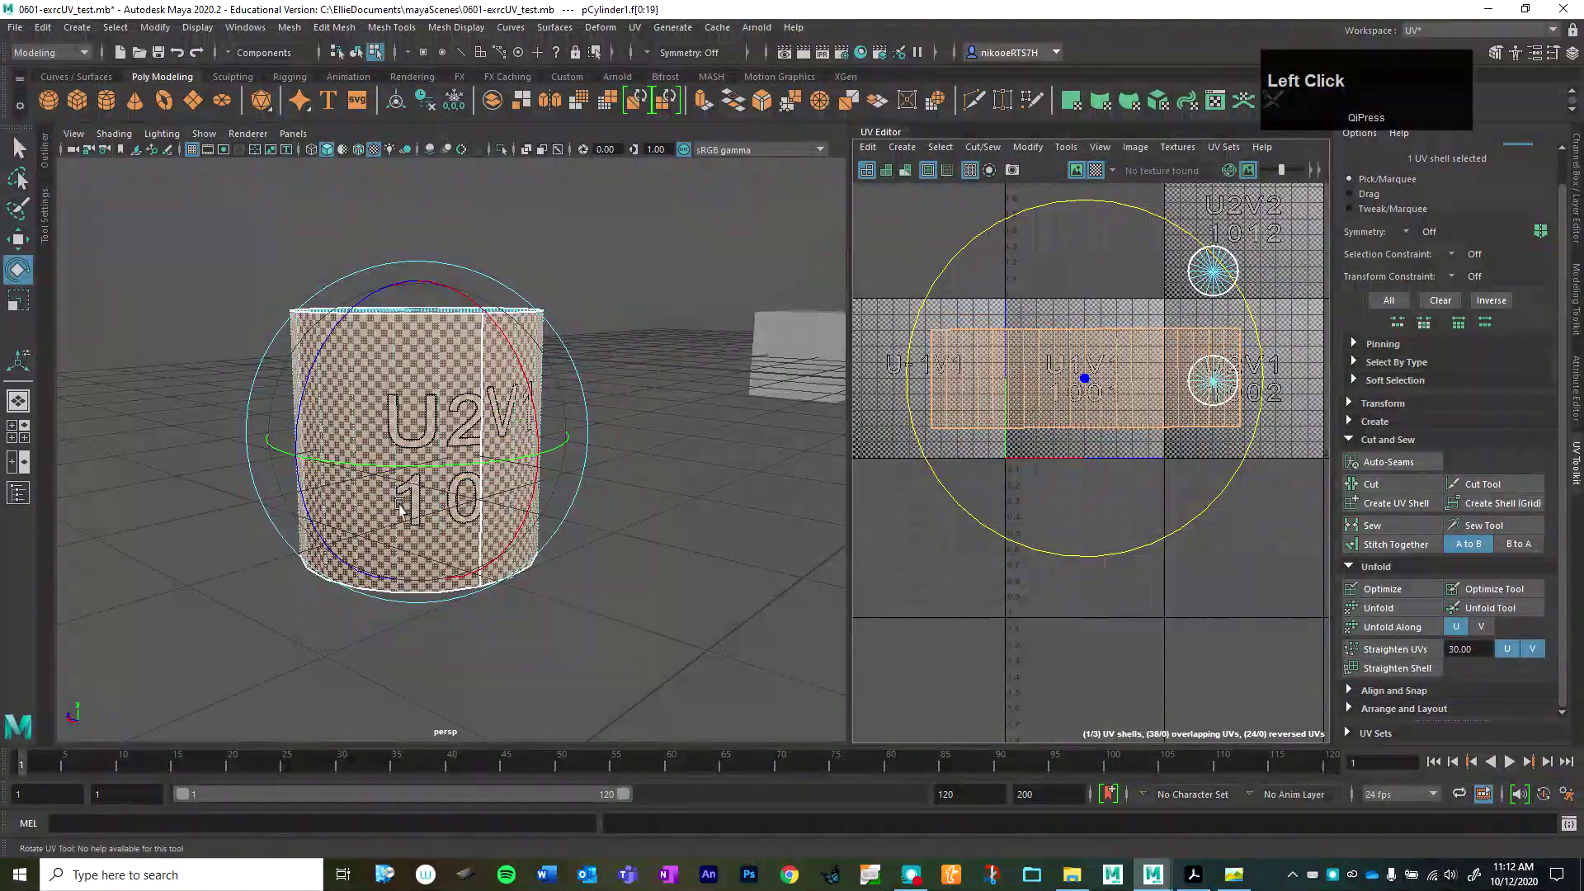
{"action": "scroll", "coordinate": [397, 507], "scroll_direction": "down", "scroll_amount": 3}
{"action": "left_click_drag", "start_coordinate": [396, 506], "coordinate": [644, 429], "text": "alt"}
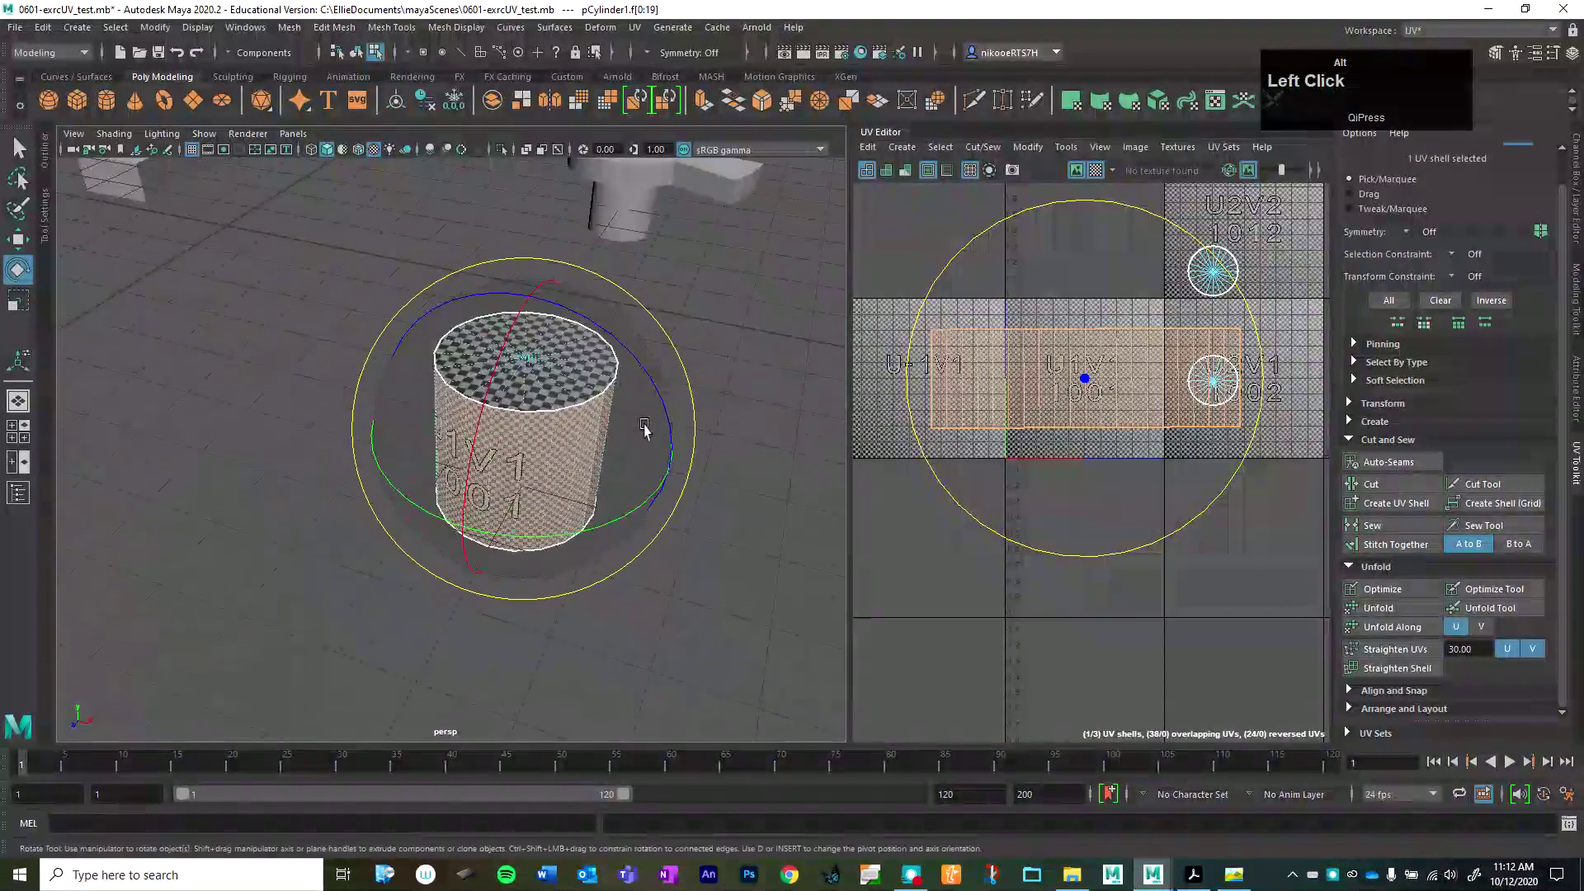
- Return the cylinder to object mode and examine the checker texture on its side and top cap
{"action": "scroll", "coordinate": [644, 429], "scroll_direction": "up", "scroll_amount": 3}
{"action": "right_click_drag", "start_coordinate": [640, 419], "coordinate": [714, 398]}
{"action": "left_click", "coordinate": [754, 583]}
{"action": "left_click", "coordinate": [716, 567]}
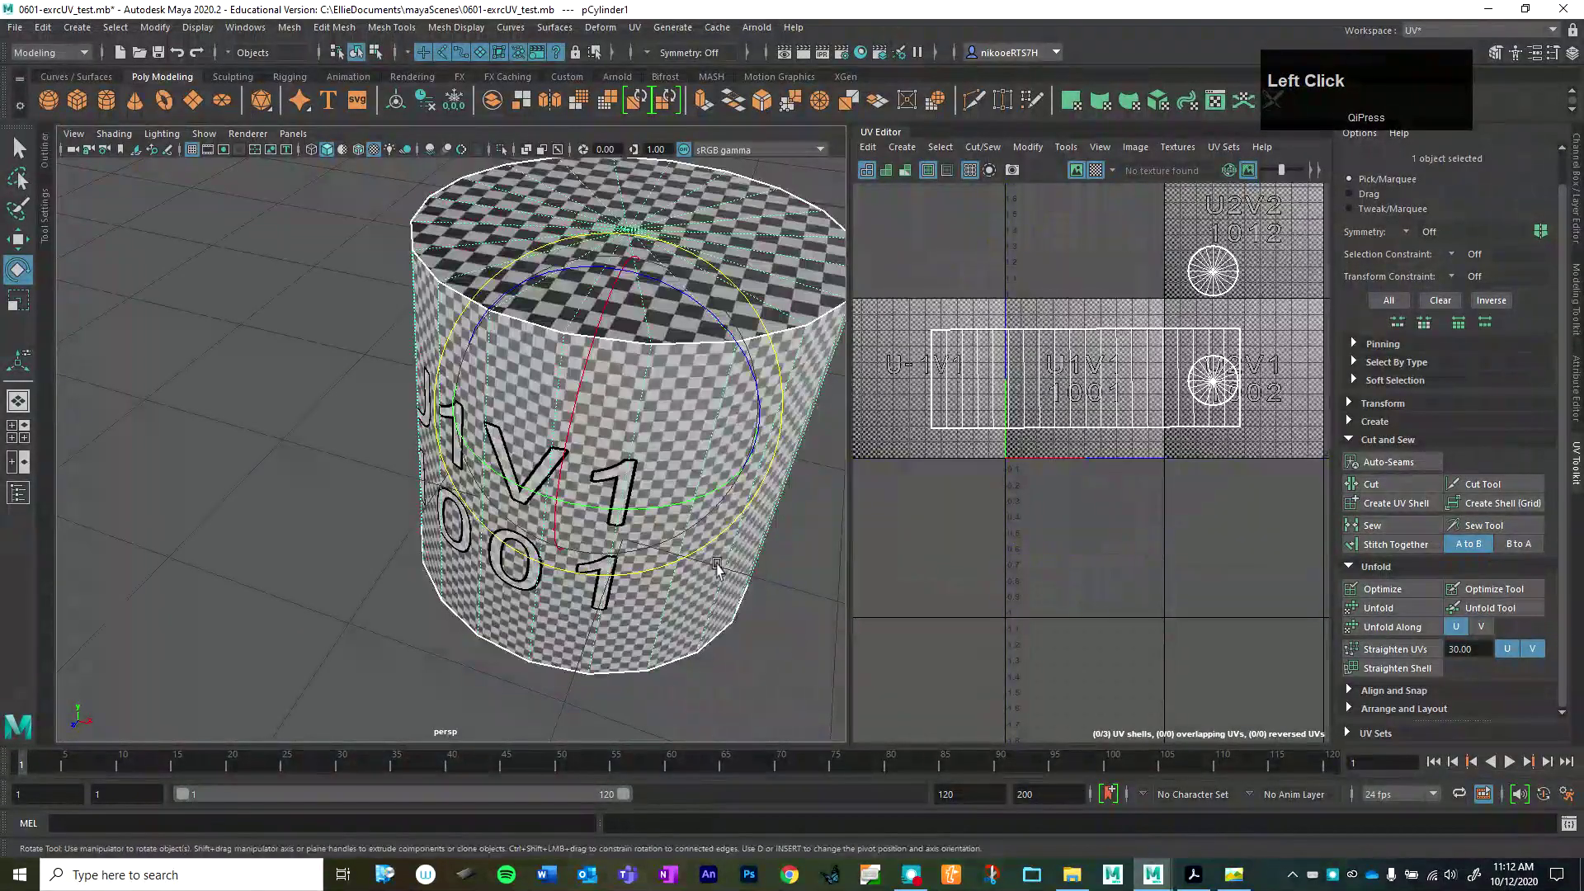
{"action": "left_click_drag", "start_coordinate": [716, 568], "coordinate": [495, 348], "text": "alt"}
- Switch back to UV shell selection and select the cylinder's side shell
{"action": "left_click", "coordinate": [1138, 363]}
{"action": "right_click", "coordinate": [1130, 359]}
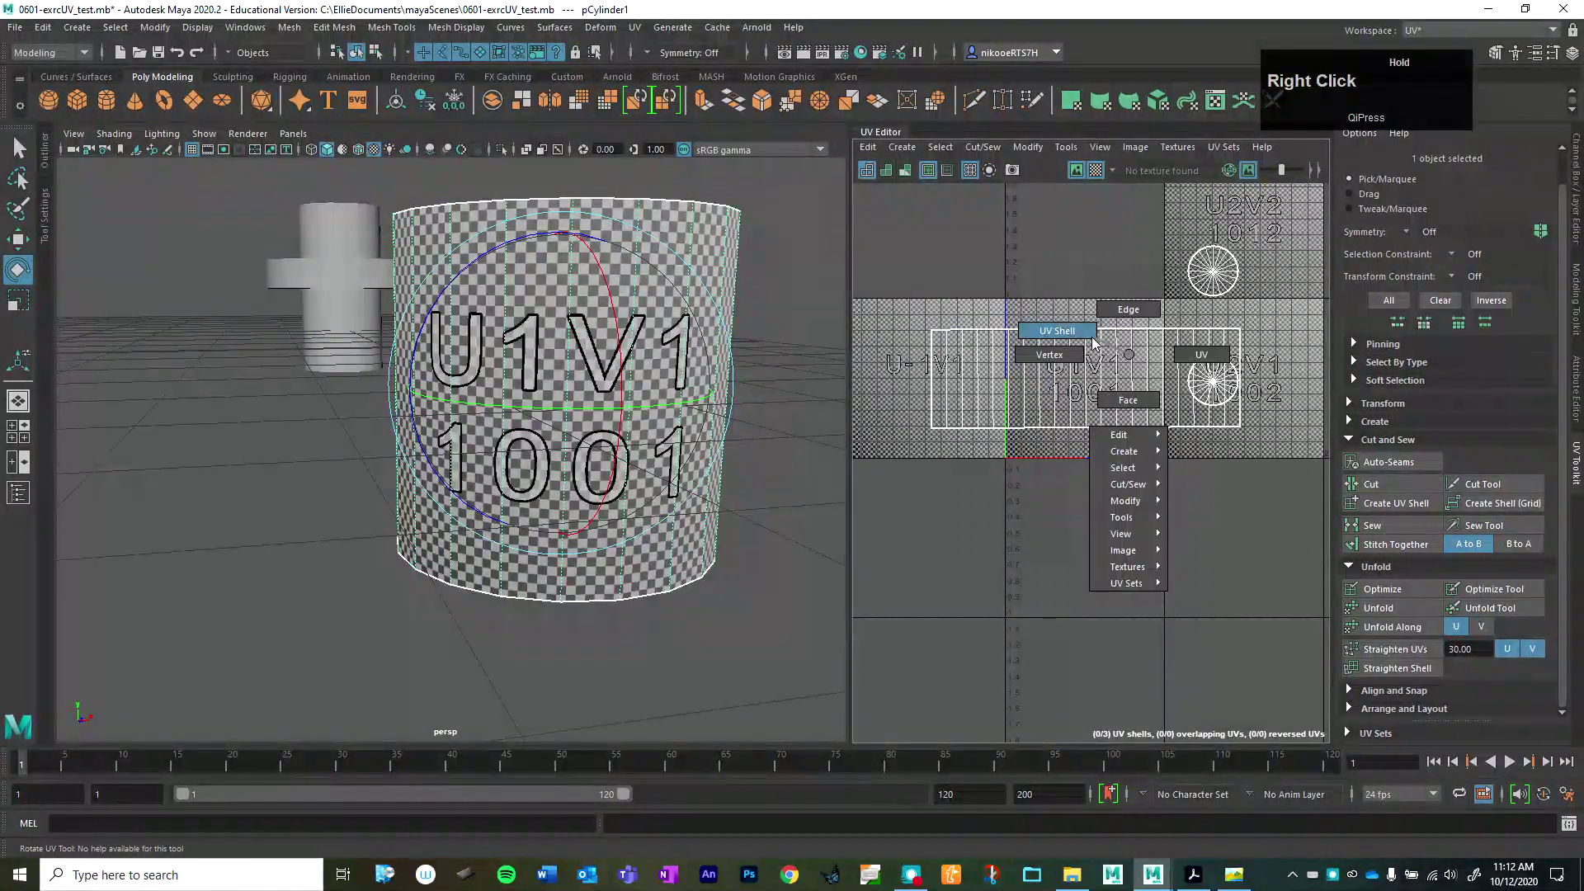
{"action": "right_click", "coordinate": [1093, 342]}
{"action": "left_click", "coordinate": [1097, 371]}
{"action": "left_click_drag", "start_coordinate": [1139, 209], "coordinate": [1078, 200]}
{"action": "left_click_drag", "start_coordinate": [1212, 376], "coordinate": [1211, 396]}
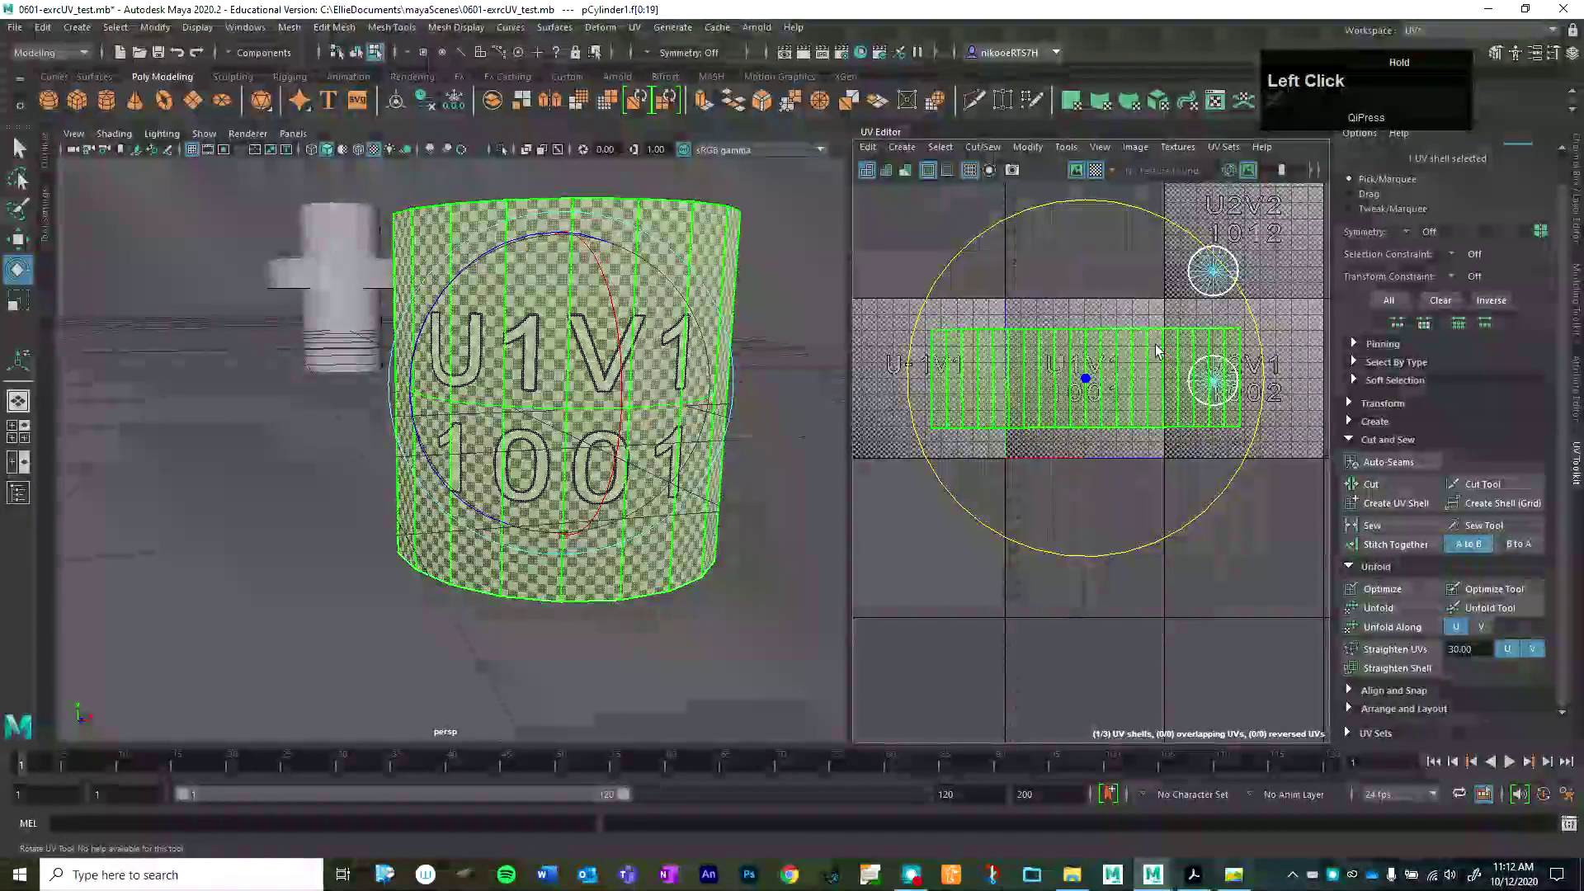
- Scale the side shell down uniformly so its checkers match the size of those on the caps
{"action": "key", "text": "r"}
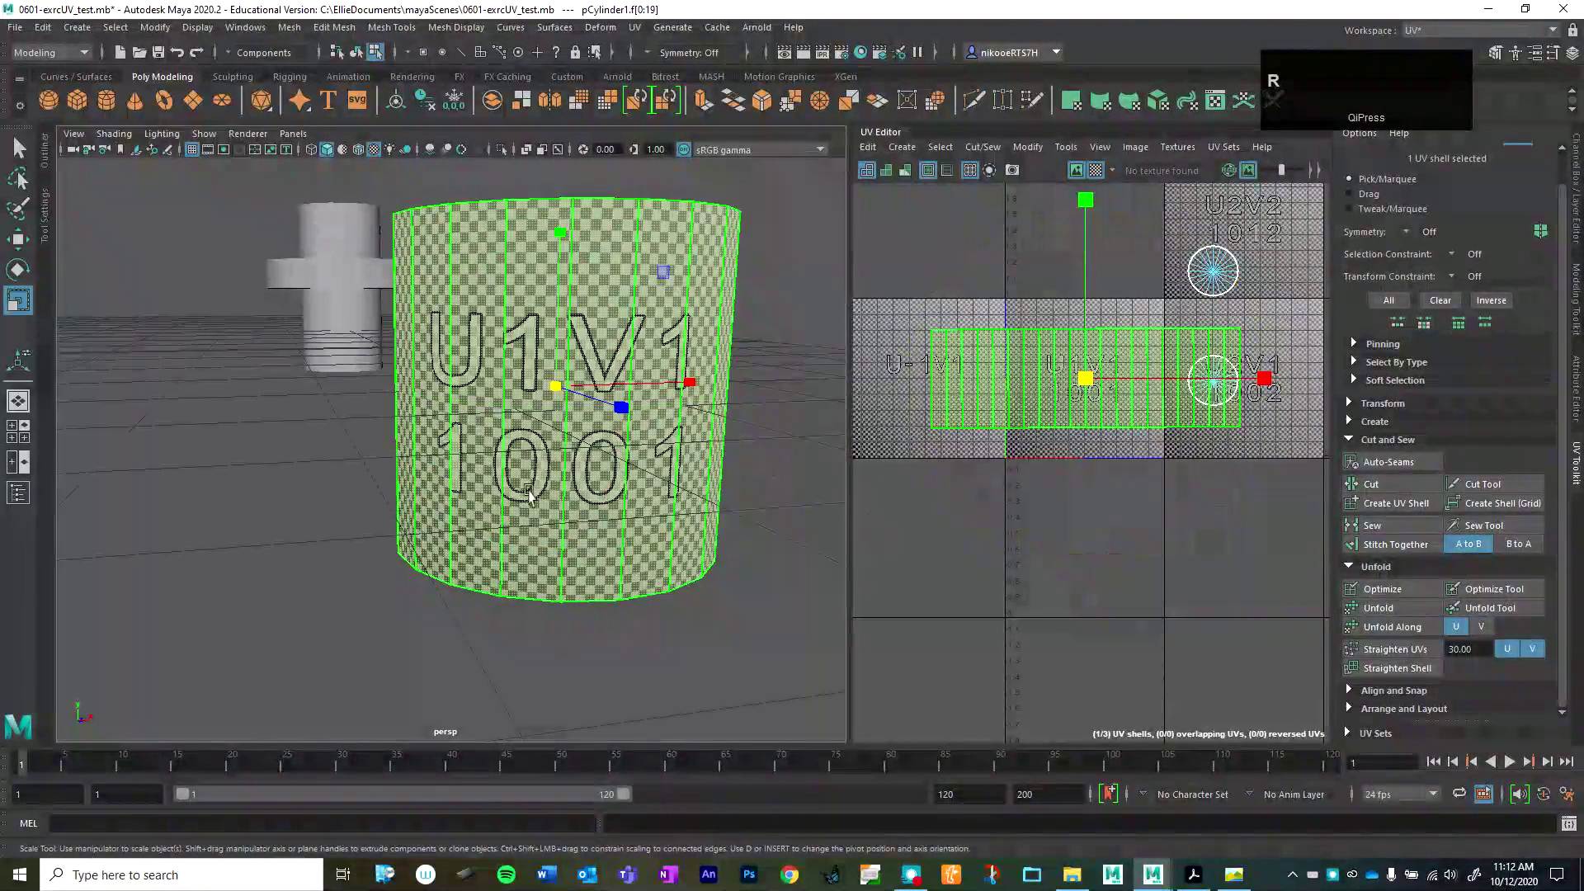
{"action": "left_click_drag", "start_coordinate": [762, 605], "coordinate": [684, 364], "text": "alt"}
{"action": "middle_click_drag", "start_coordinate": [683, 364], "coordinate": [726, 478], "text": "alt"}
{"action": "left_click_drag", "start_coordinate": [726, 479], "coordinate": [717, 561], "text": "alt"}
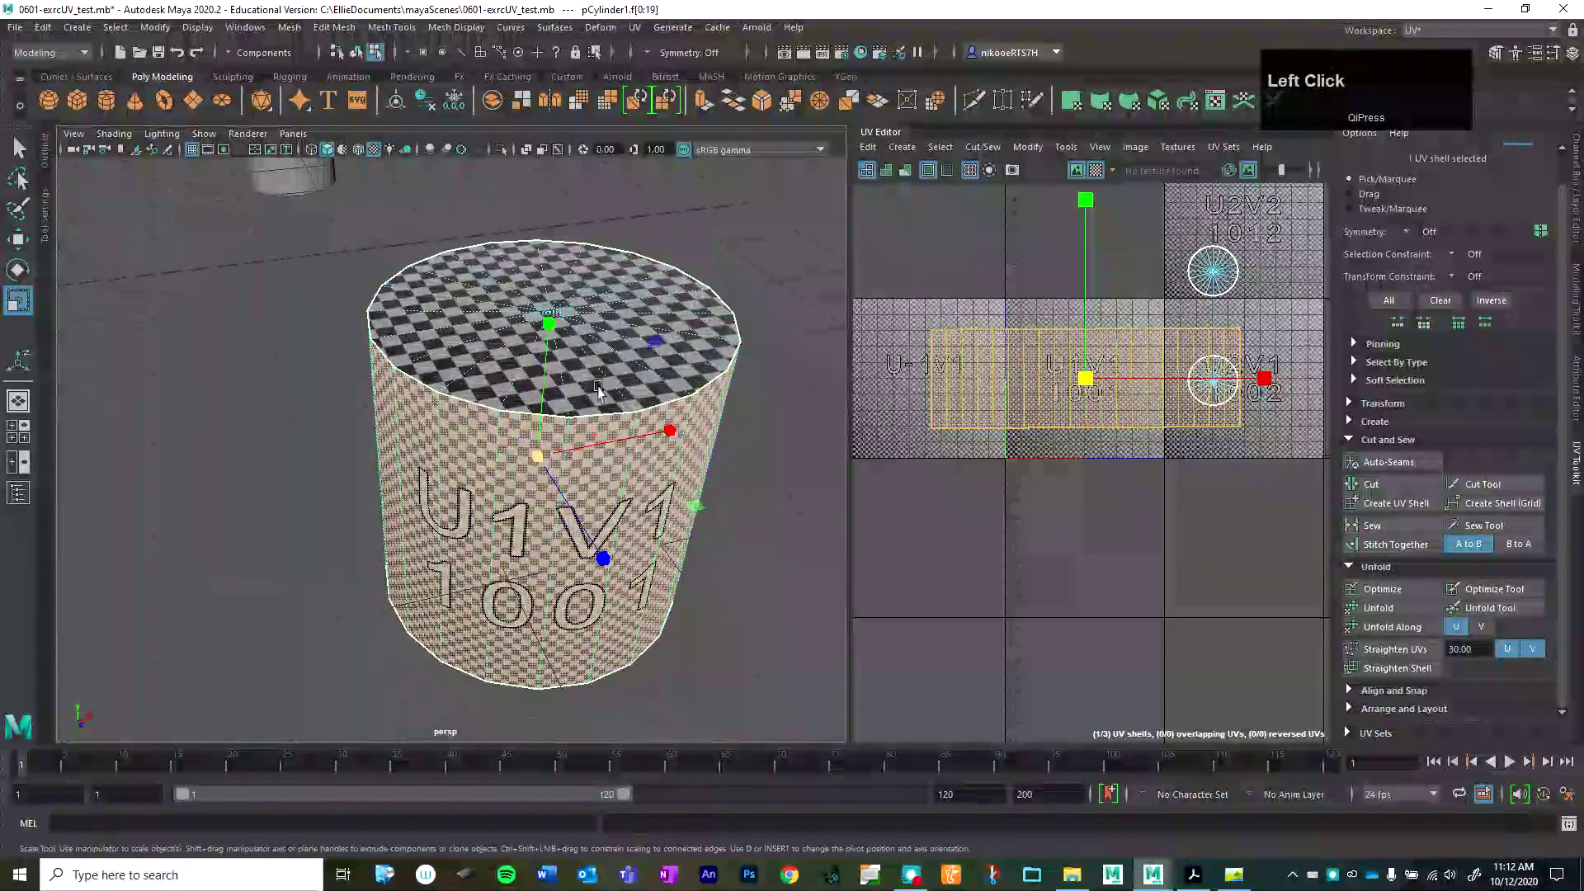
{"action": "left_click", "coordinate": [1219, 267]}
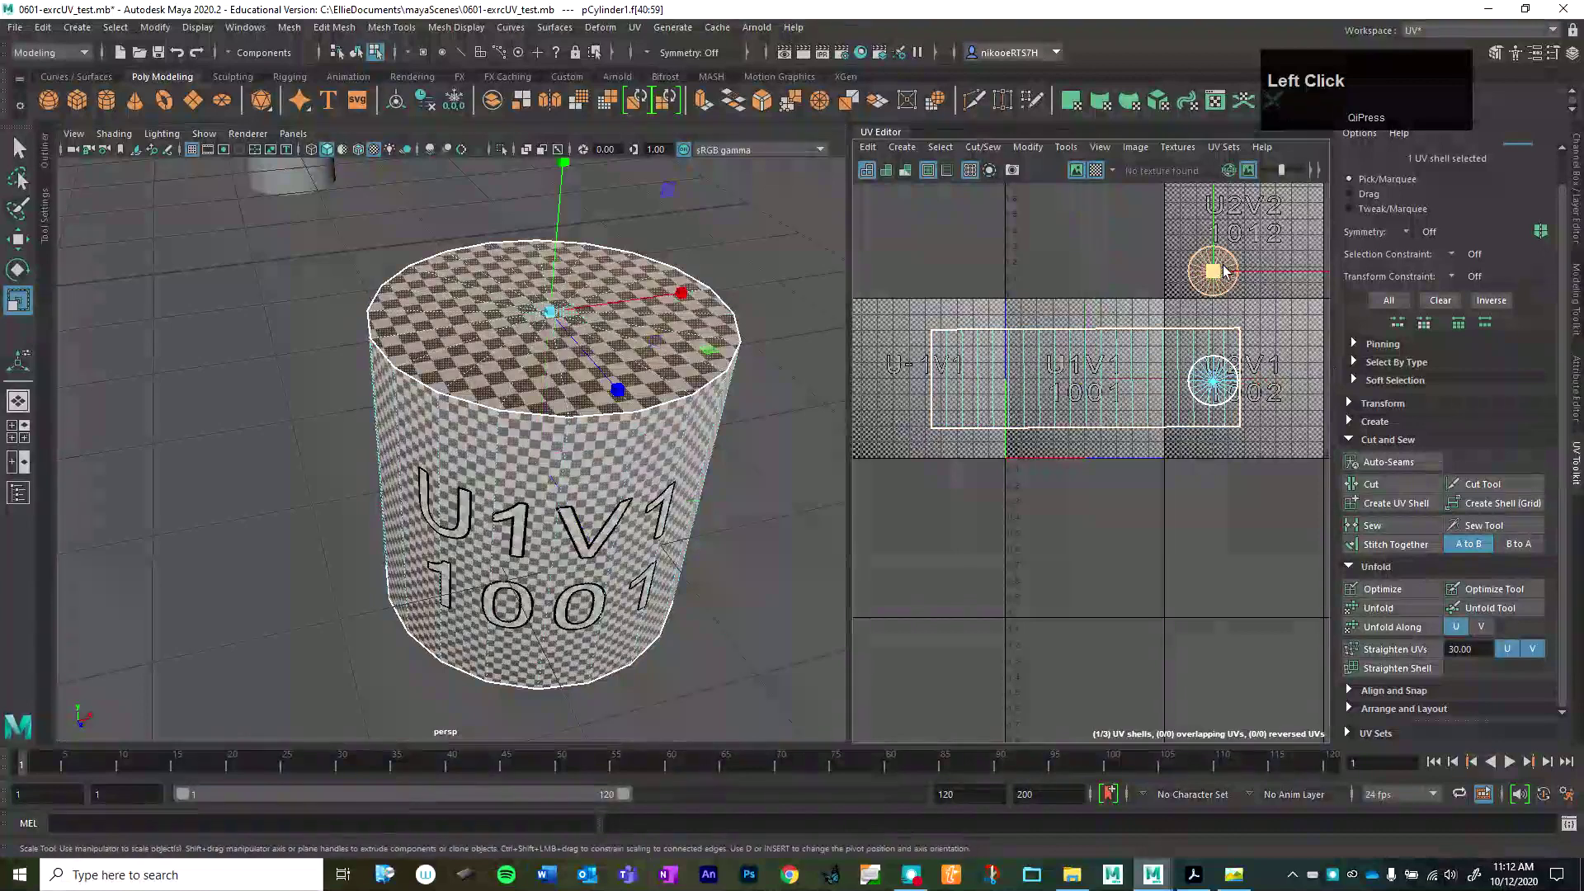
{"action": "left_click", "coordinate": [1077, 382]}
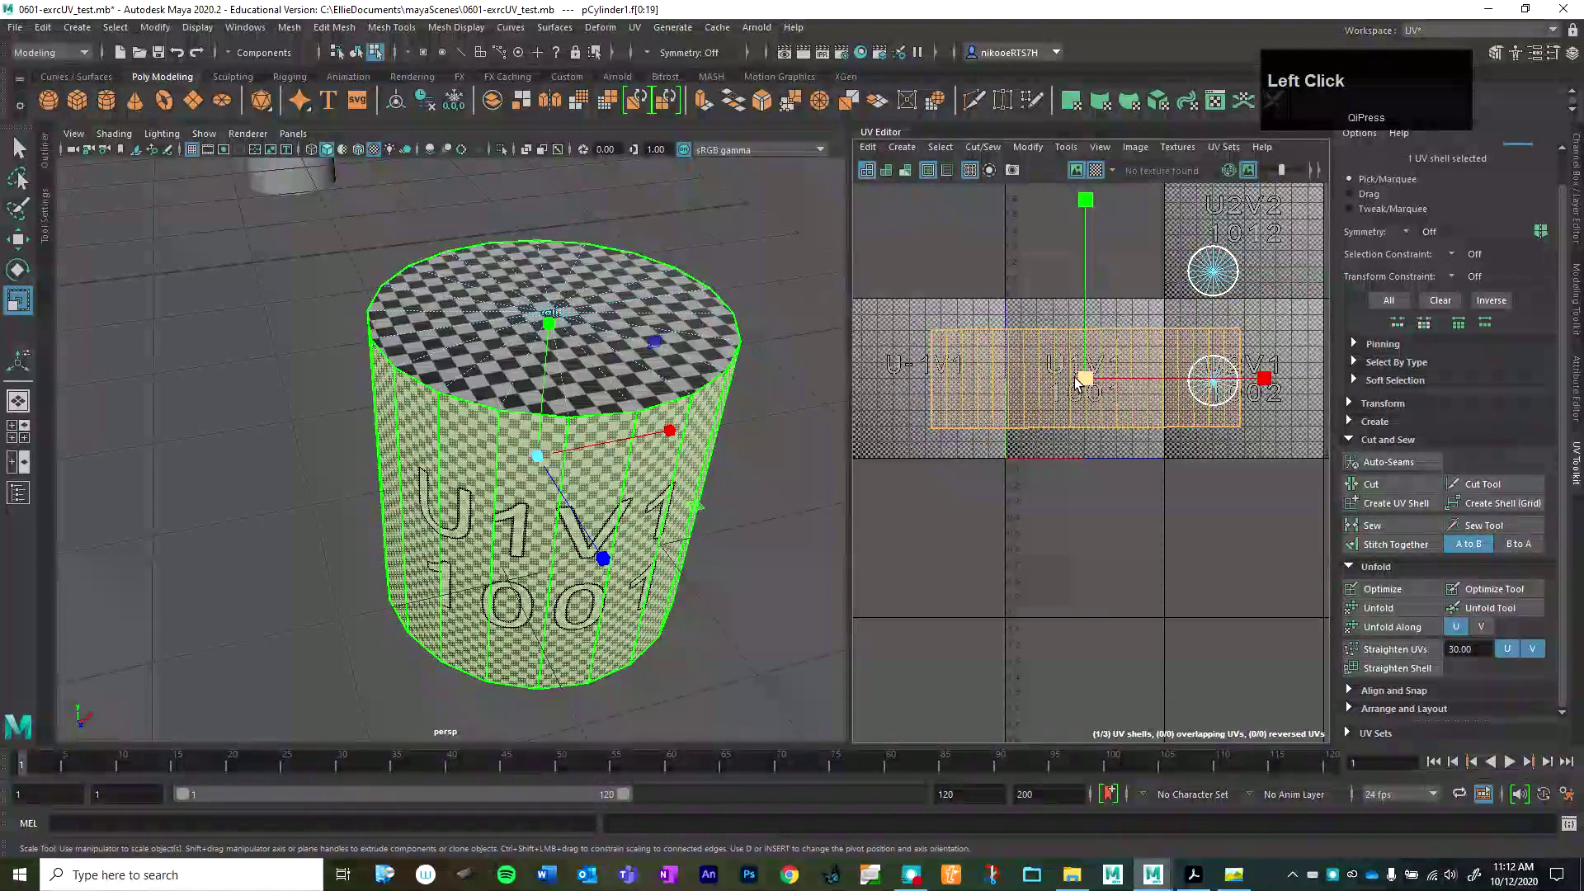
{"action": "mouse_move", "coordinate": [1037, 373]}
{"action": "left_mouse_down"}
{"action": "mouse_move", "coordinate": [1012, 365]}
{"action": "mouse_move", "coordinate": [1048, 377]}
{"action": "left_mouse_up"}
{"action": "scroll", "coordinate": [1148, 480], "scroll_direction": "down", "scroll_amount": 4}
{"action": "scroll", "coordinate": [1147, 480], "scroll_direction": "up", "scroll_amount": 3}
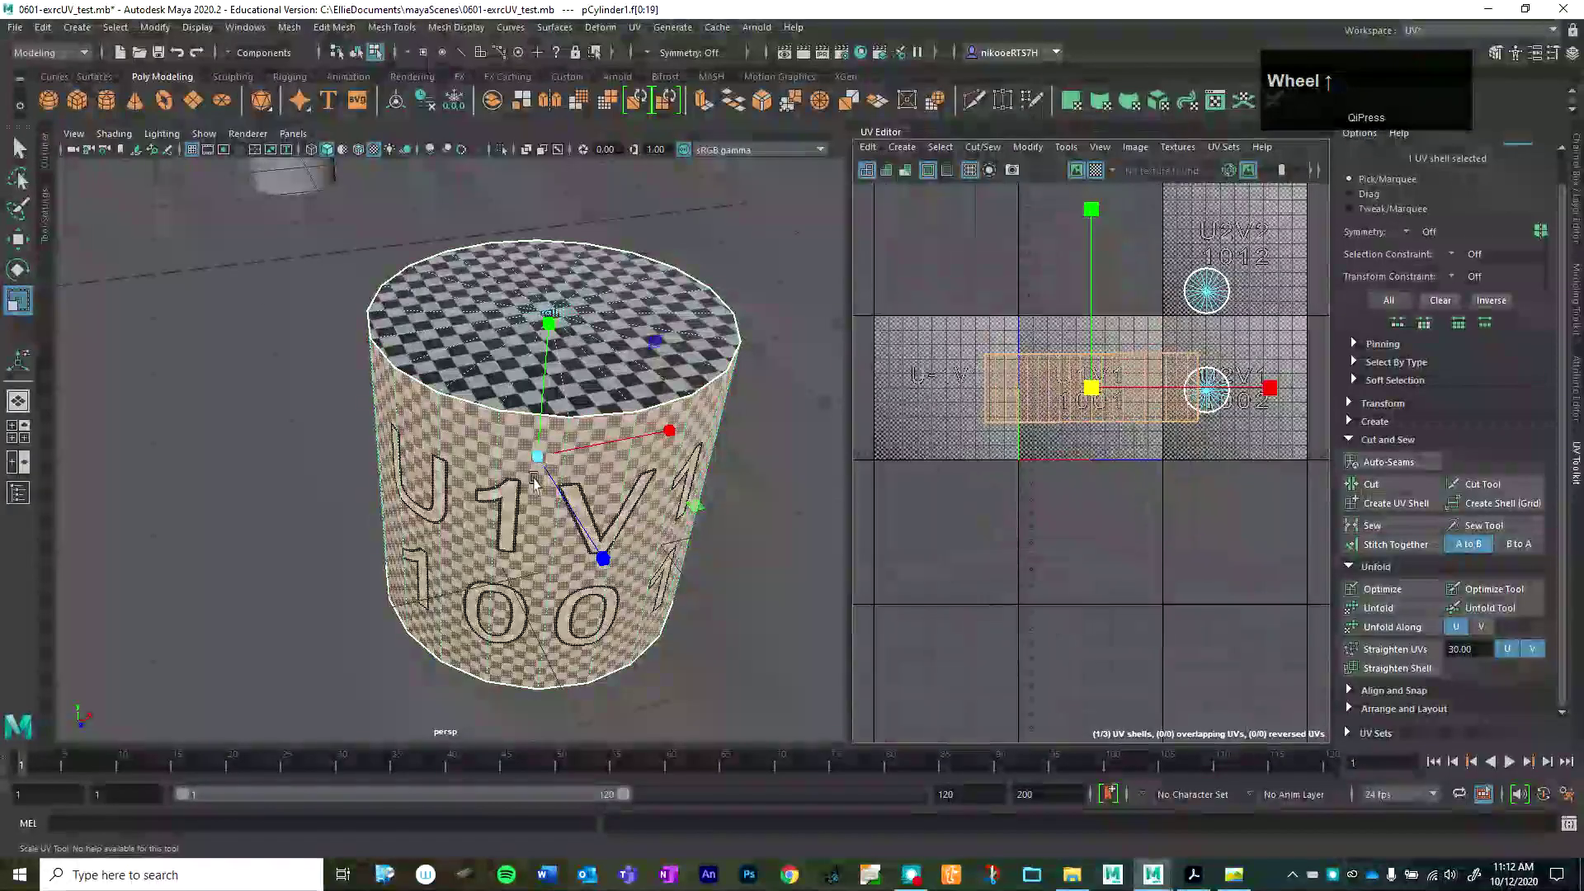
{"action": "left_click_drag", "start_coordinate": [513, 492], "coordinate": [448, 382], "text": "alt"}
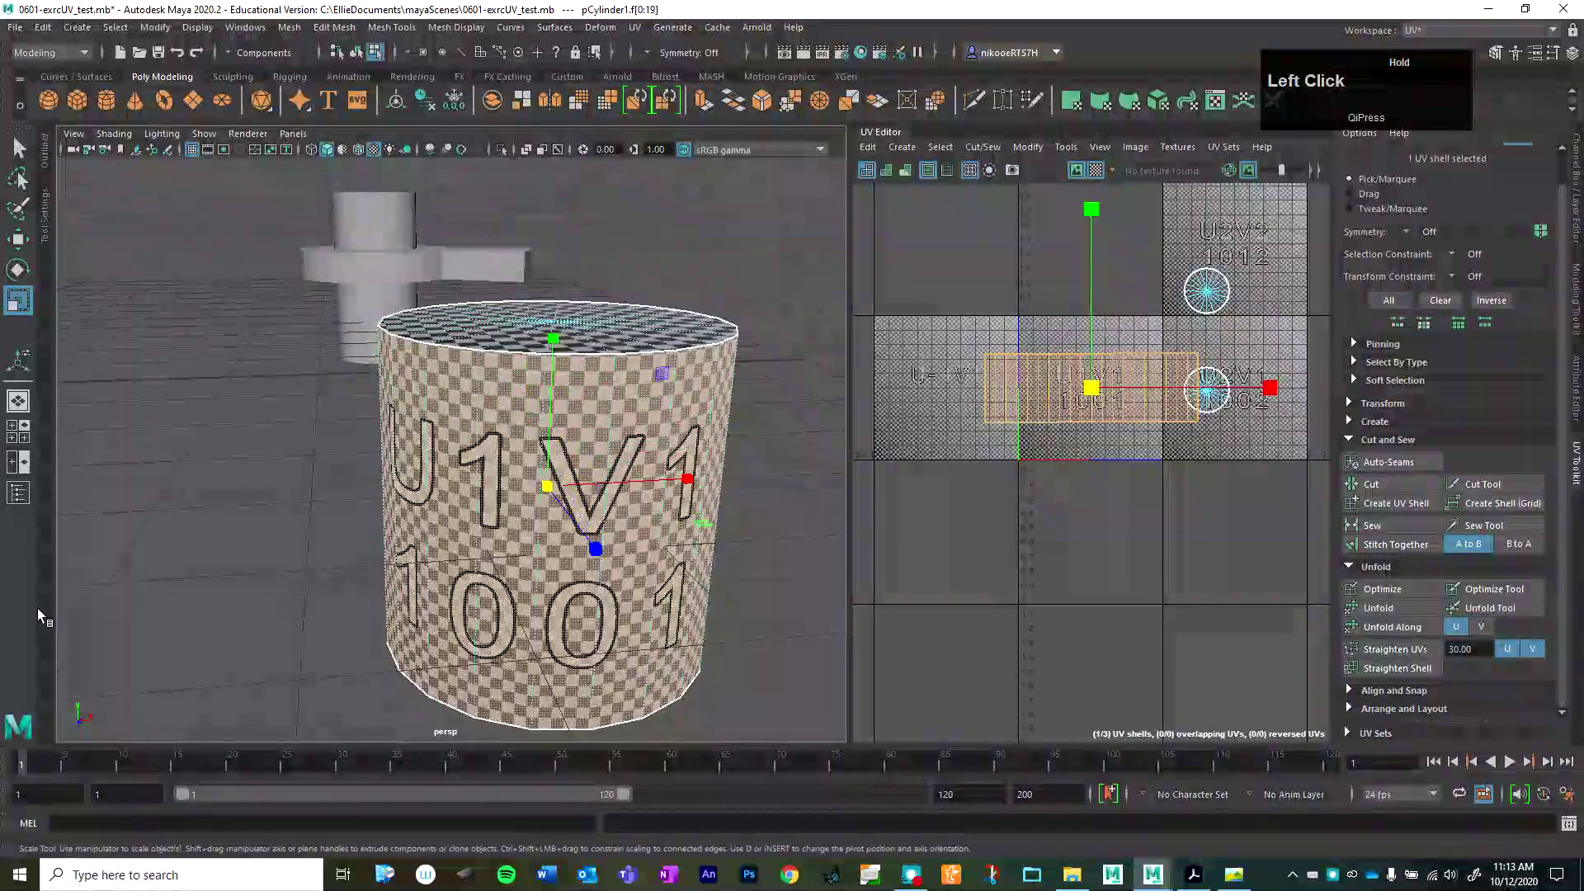
{"action": "scroll", "coordinate": [38, 609], "scroll_direction": "down", "scroll_amount": 2}
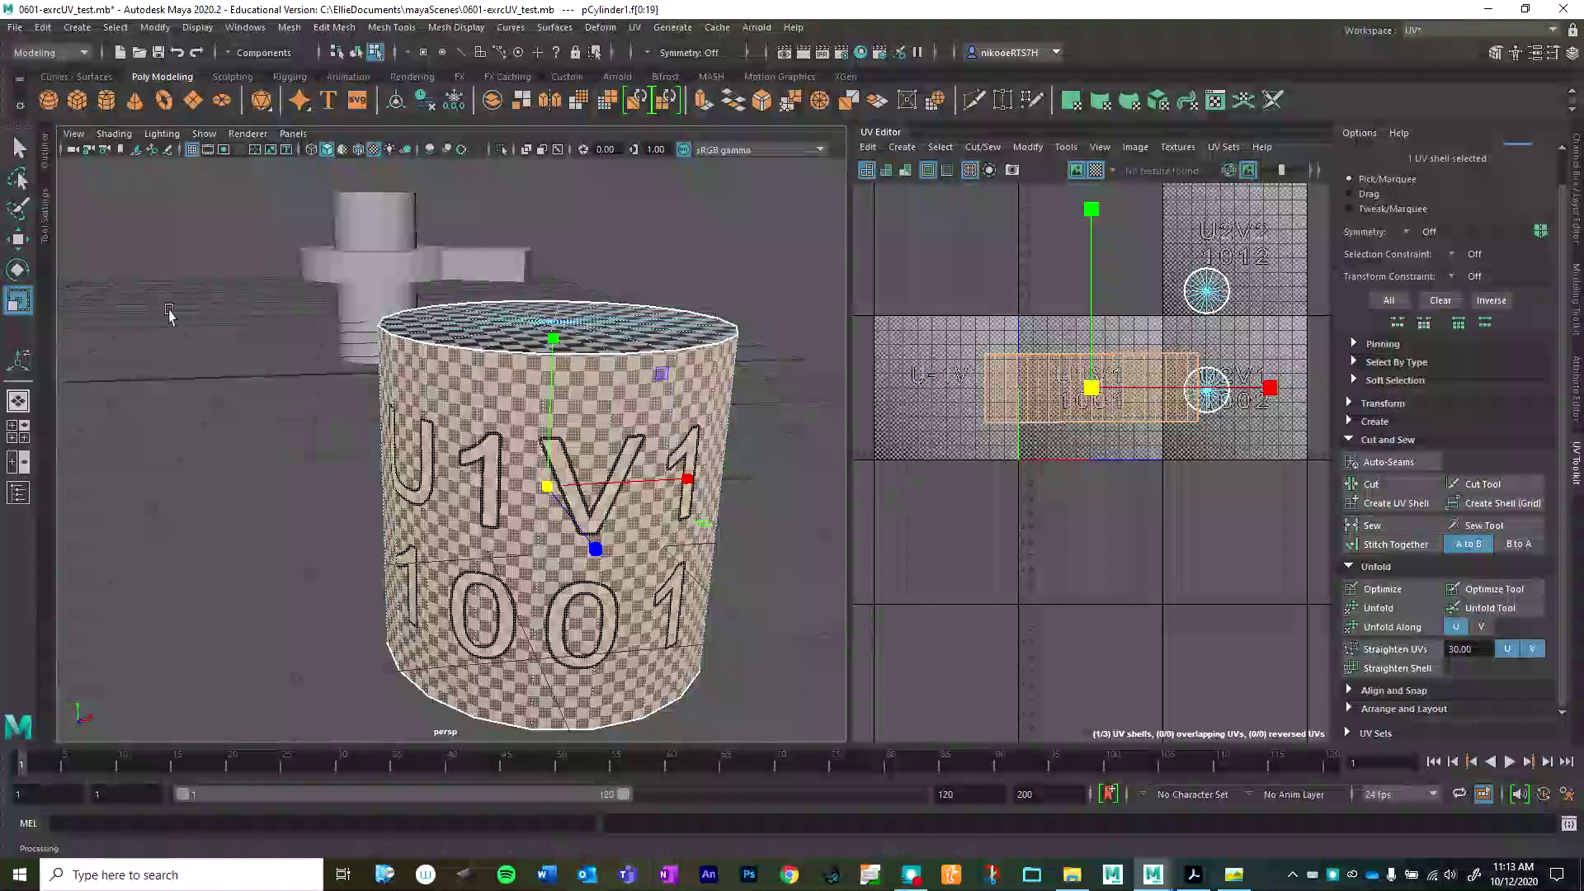
- Open the Layout UVs options from the Arrange and Layout tools and reset them to defaults
{"action": "left_click", "coordinate": [1351, 440]}
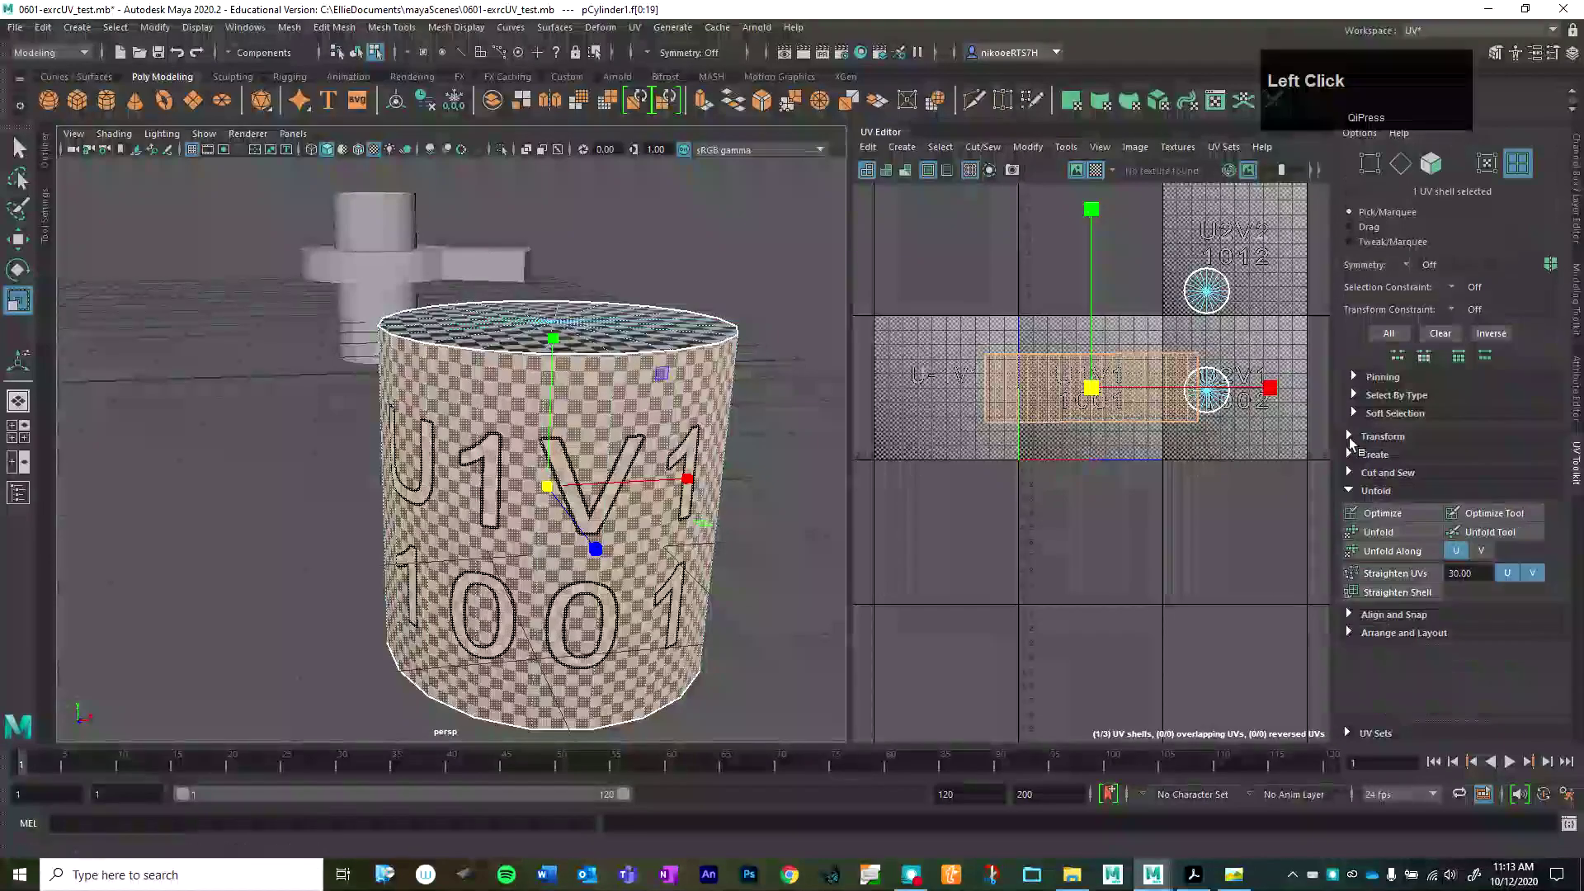
{"action": "left_click", "coordinate": [1350, 492]}
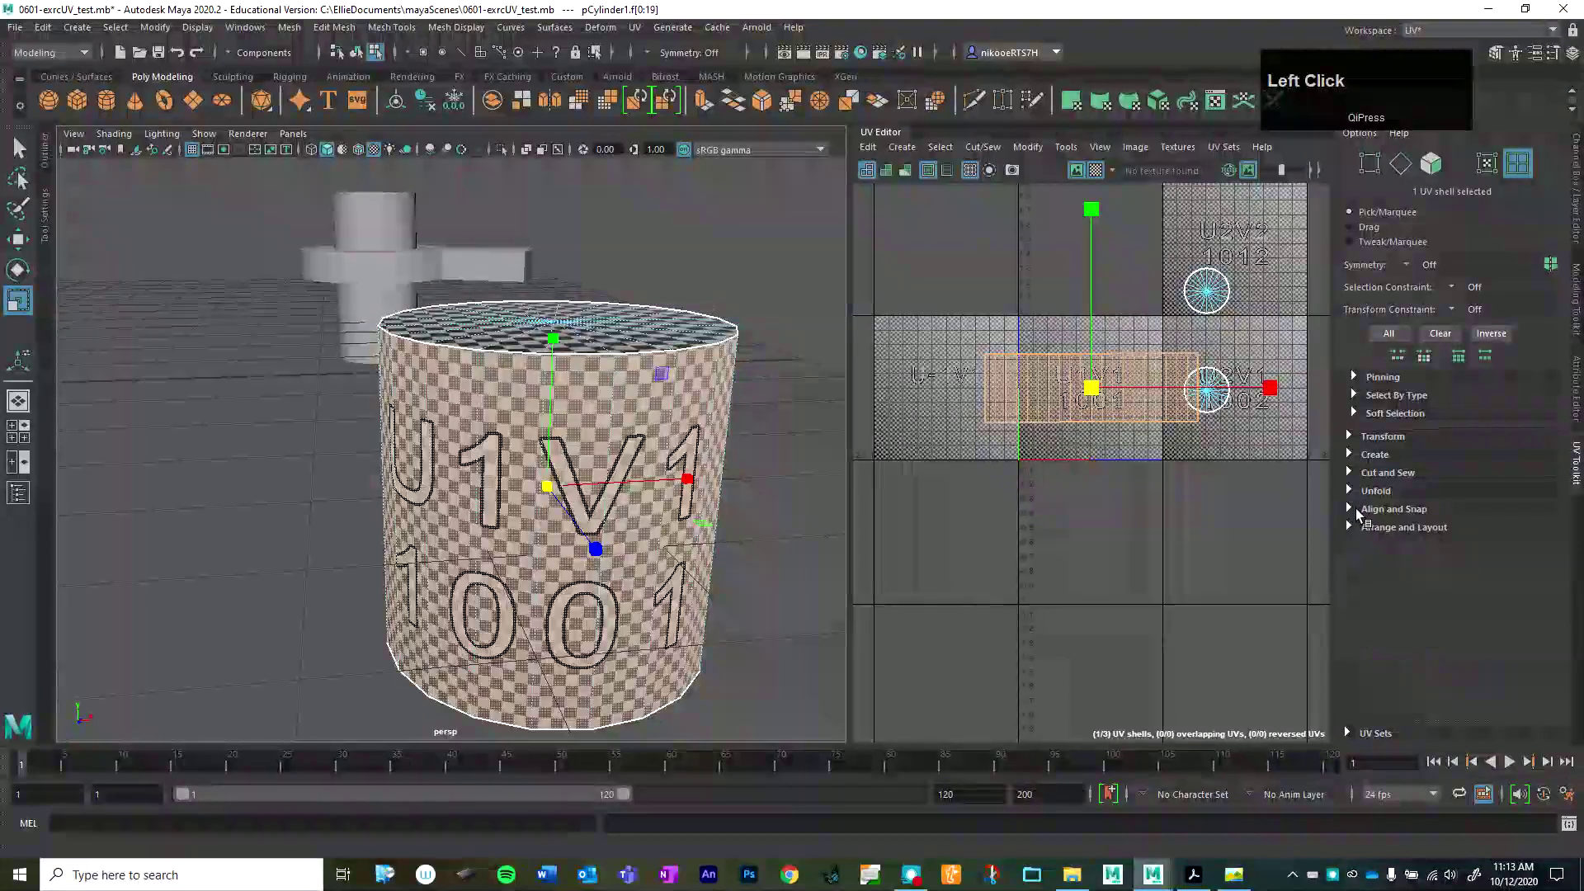
{"action": "left_click", "coordinate": [1347, 529]}
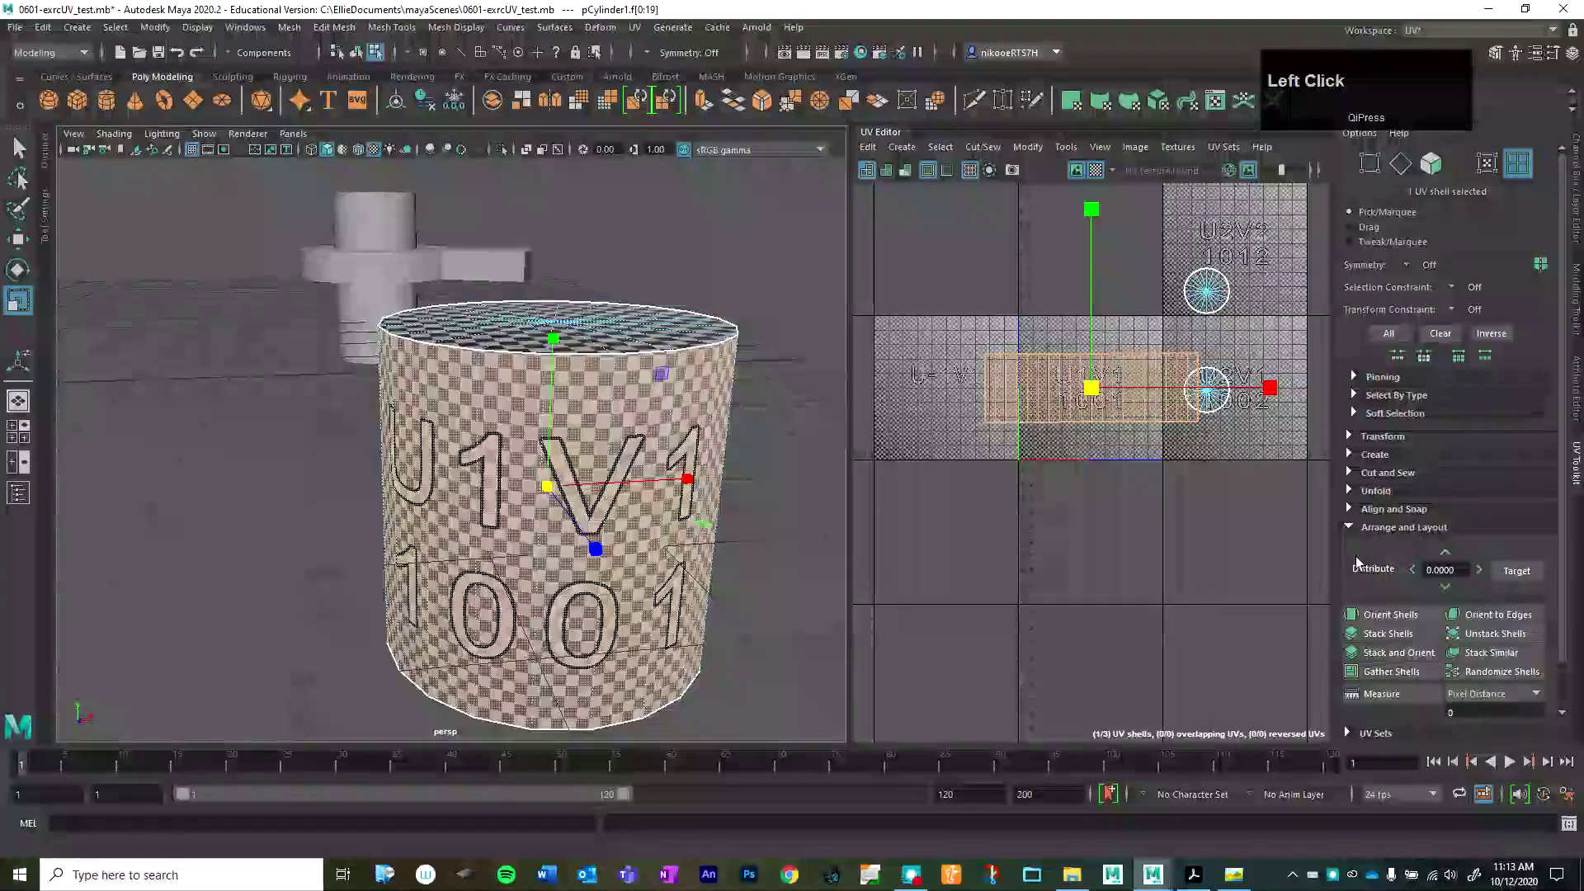
{"action": "scroll", "coordinate": [1374, 635], "scroll_direction": "down", "scroll_amount": 1}
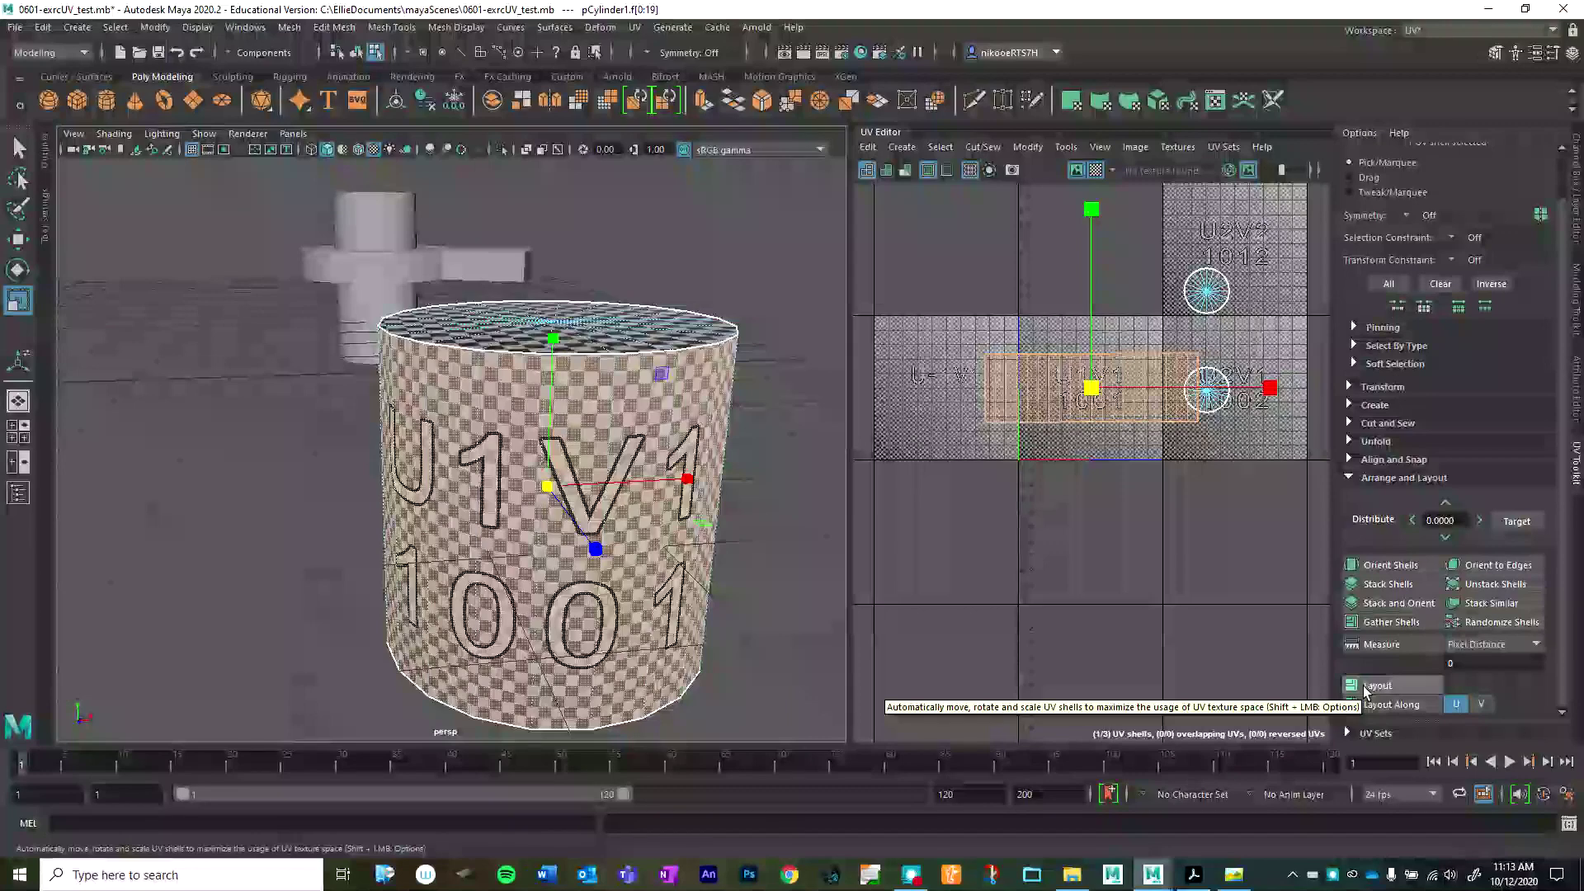
{"action": "left_click", "coordinate": [1366, 687], "text": "shift"}
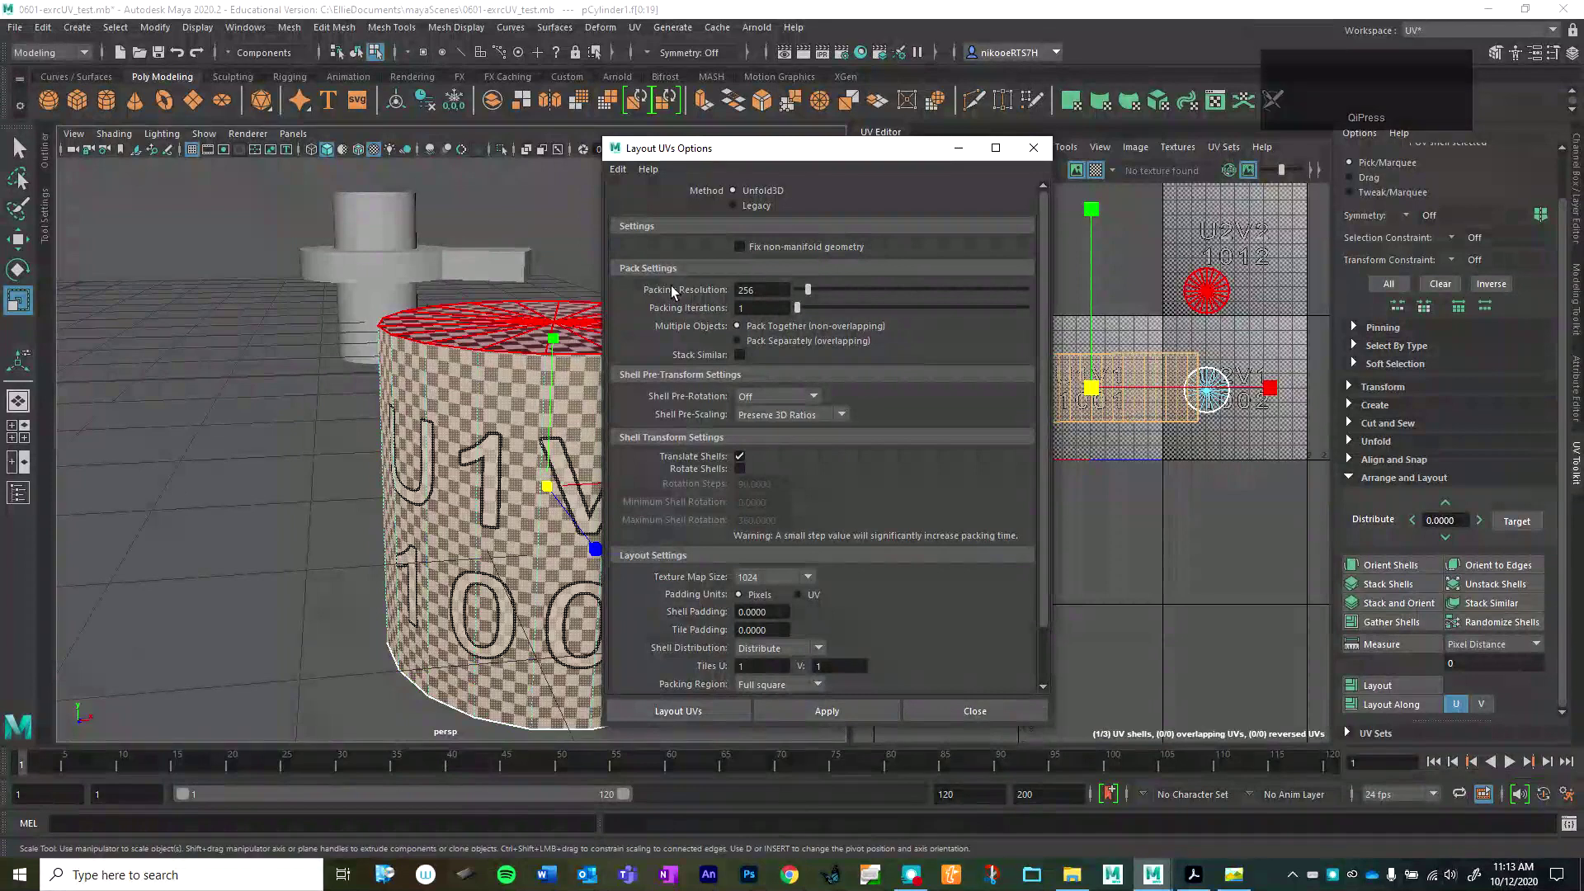
{"action": "left_click", "coordinate": [618, 169]}
{"action": "left_click", "coordinate": [640, 203]}
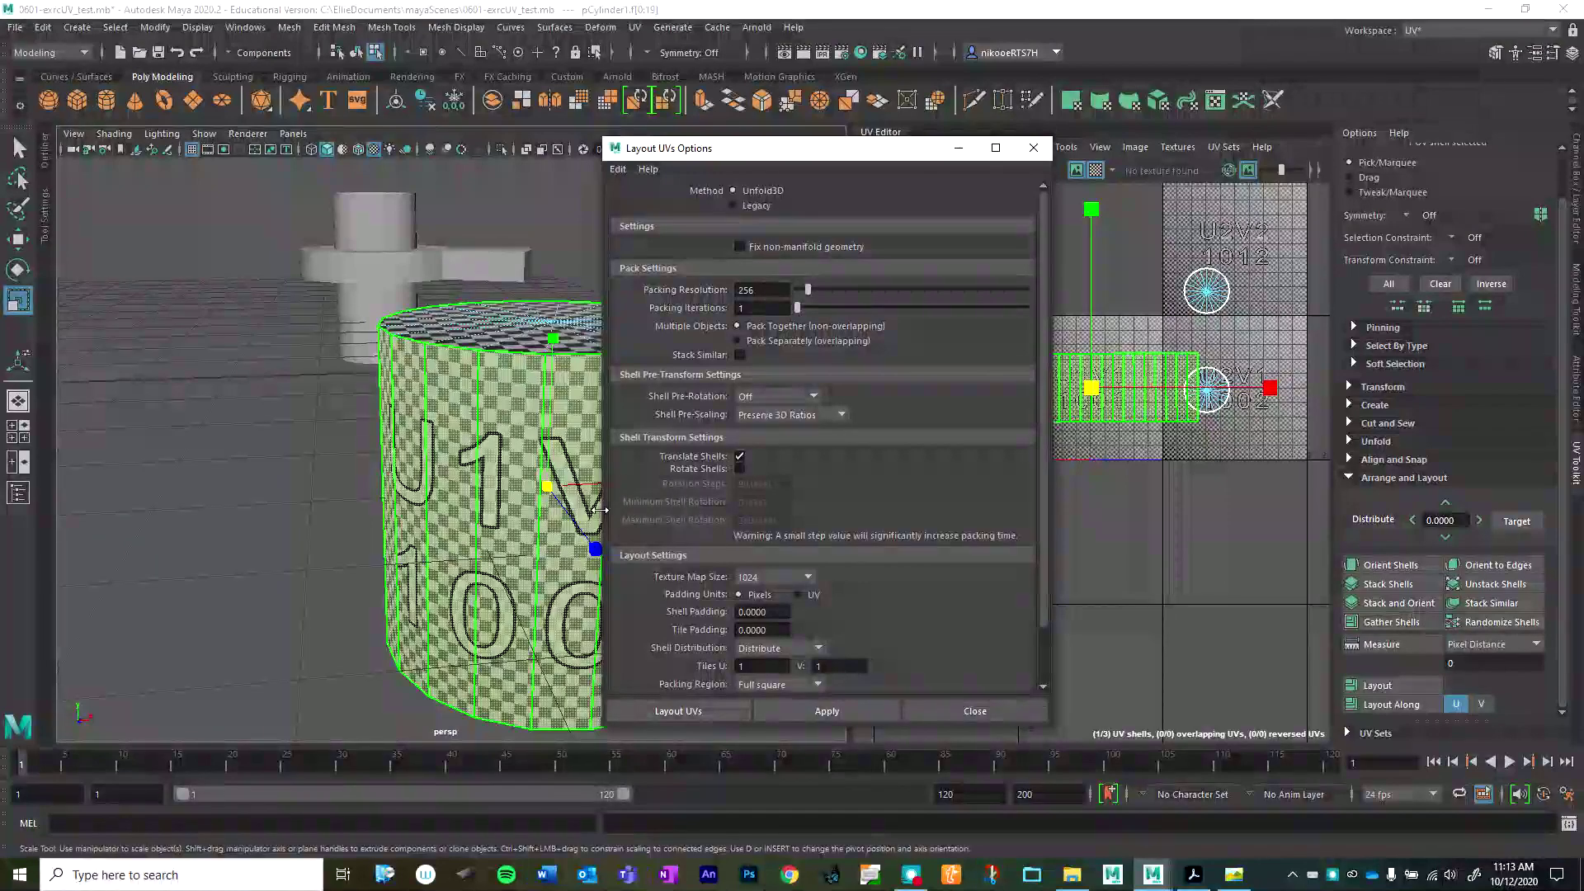
- Set the layout's Shell Pre-Rotation to Align X to V
{"action": "scroll", "coordinate": [794, 625], "scroll_direction": "down", "scroll_amount": 2}
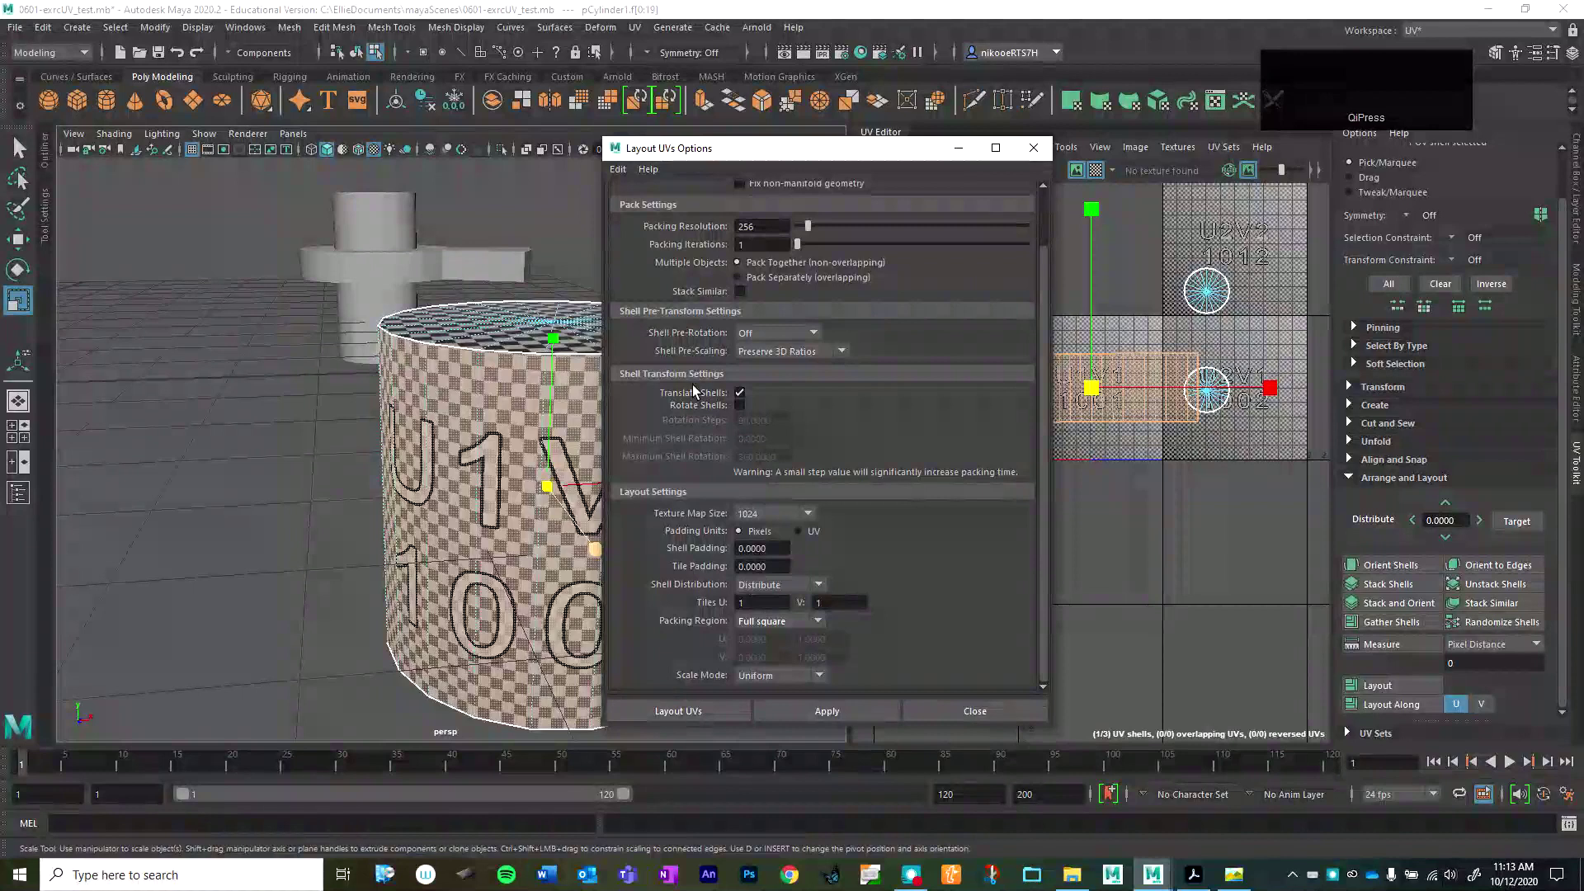
{"action": "left_click", "coordinate": [819, 330]}
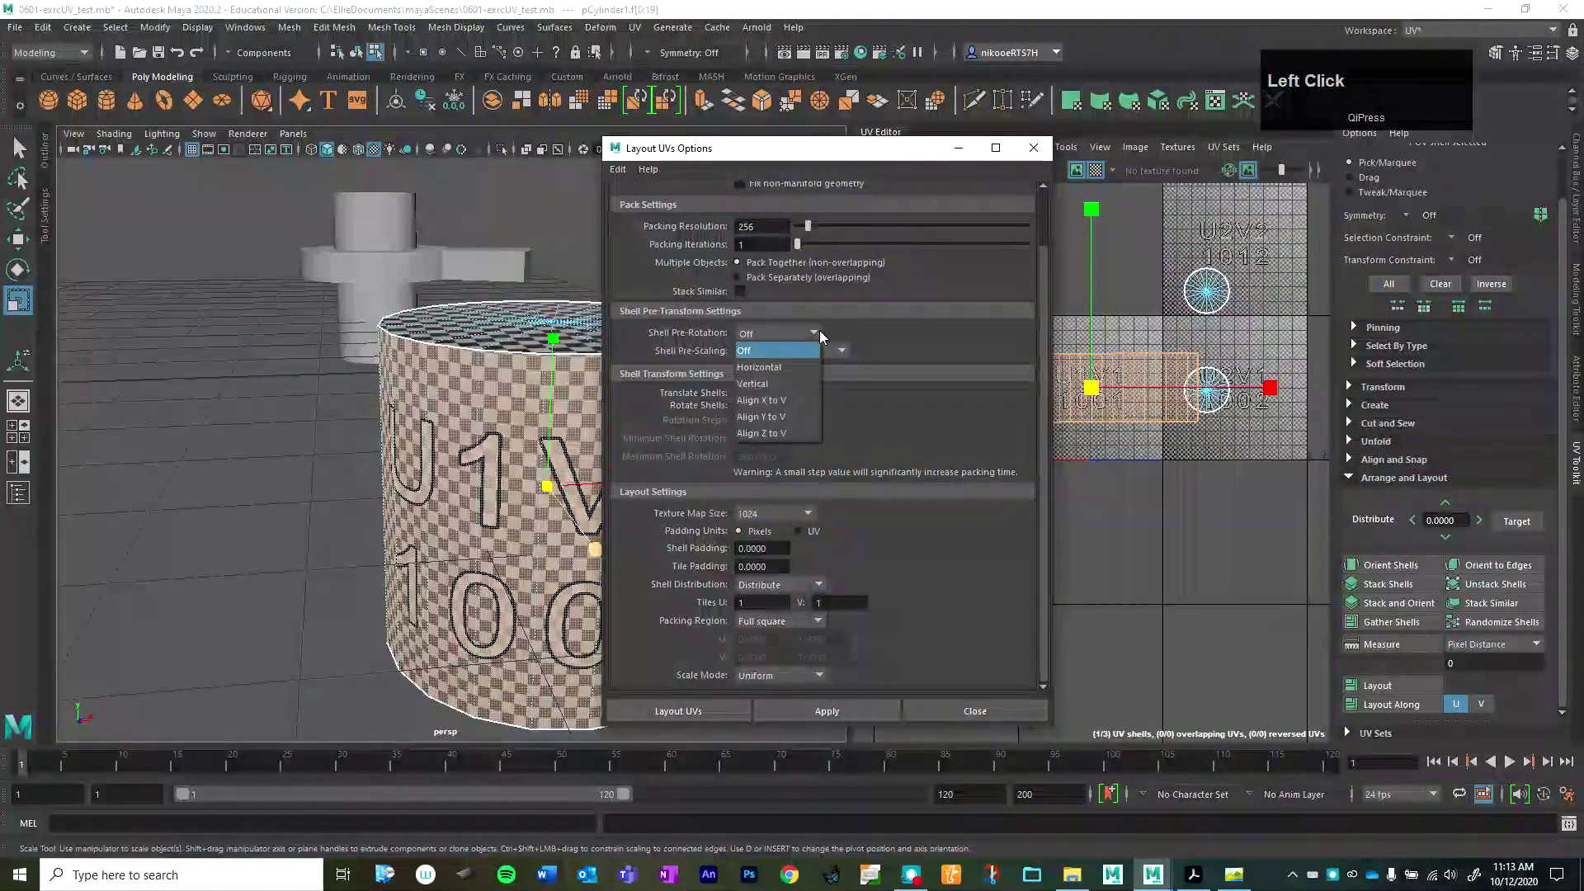
{"action": "left_click", "coordinate": [773, 401]}
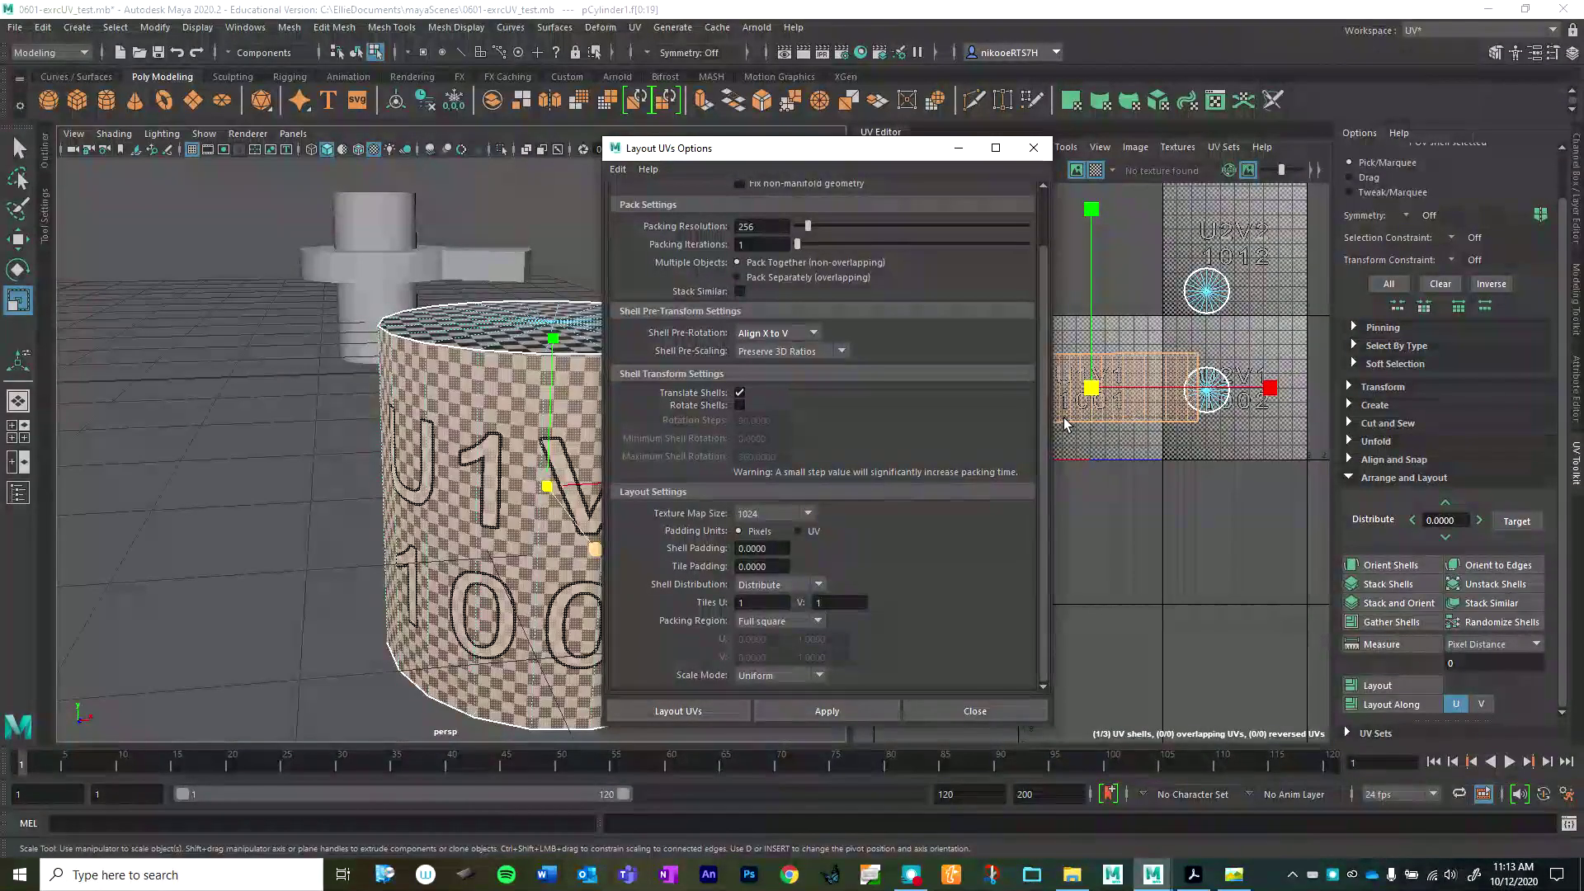
- Try tilting the side shell slightly counter-clockwise, and undo the rotation
{"action": "left_click_drag", "start_coordinate": [864, 161], "coordinate": [653, 149]}
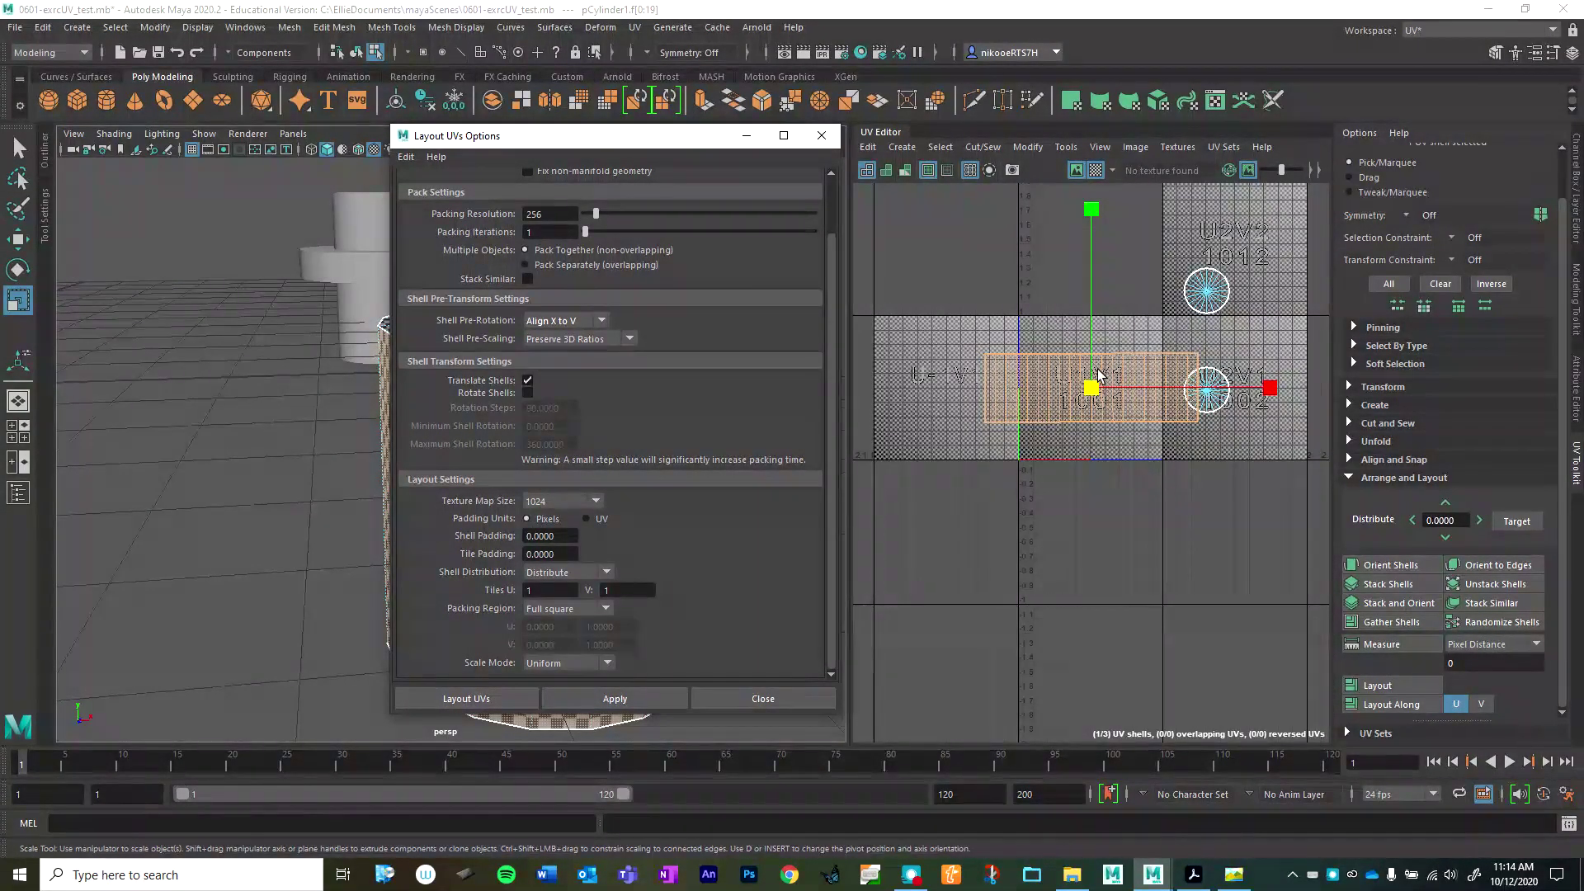
{"action": "key", "text": "e"}
{"action": "left_click", "coordinate": [1131, 358]}
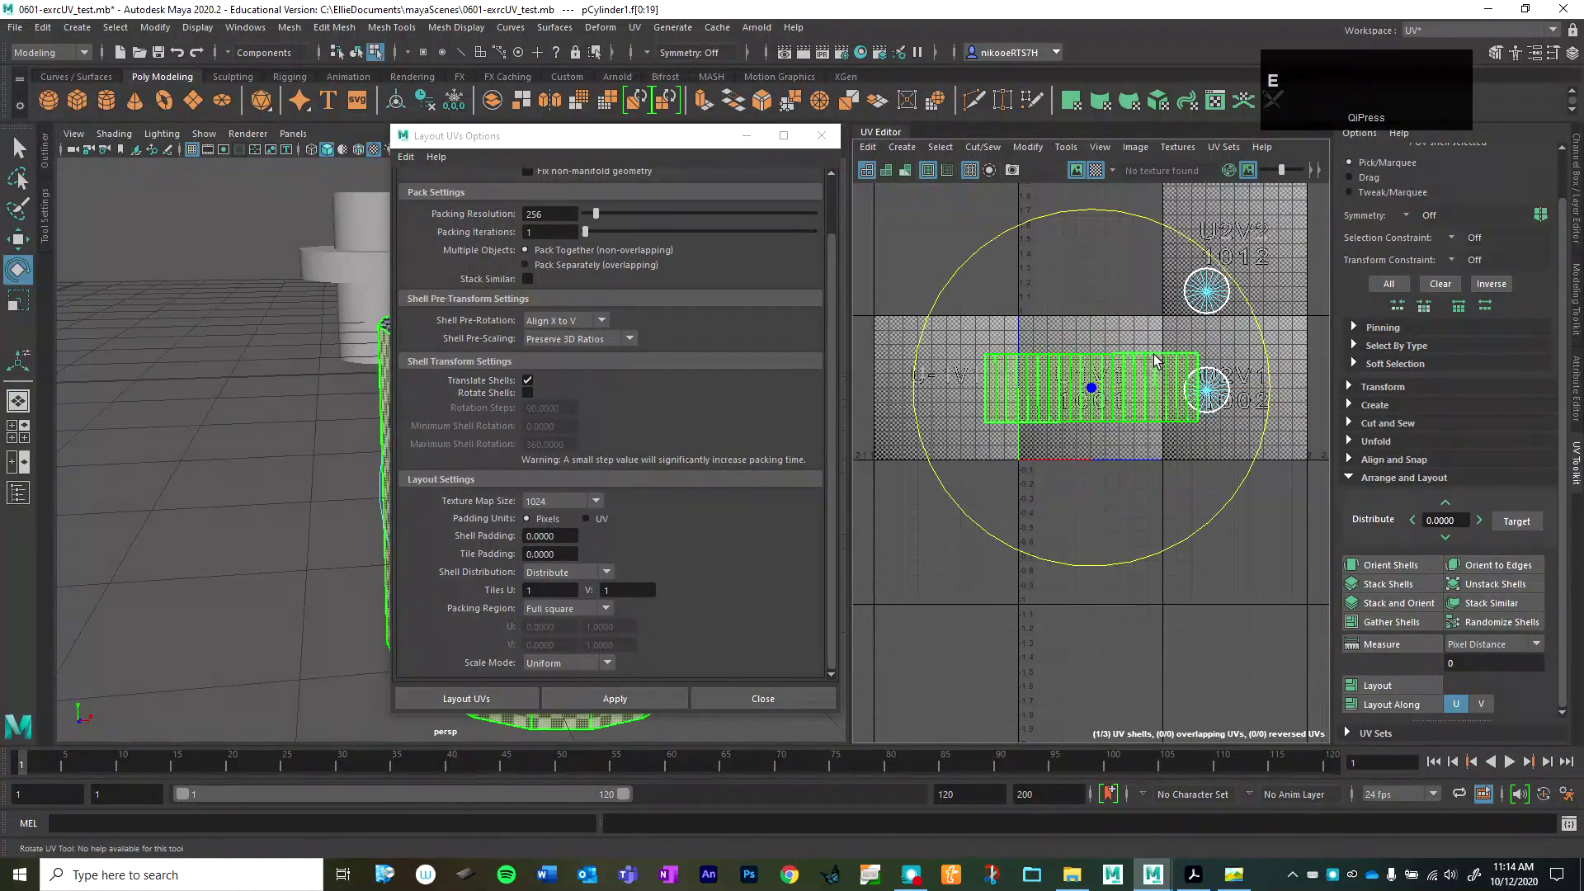
{"action": "left_click_drag", "start_coordinate": [1198, 260], "coordinate": [1180, 247]}
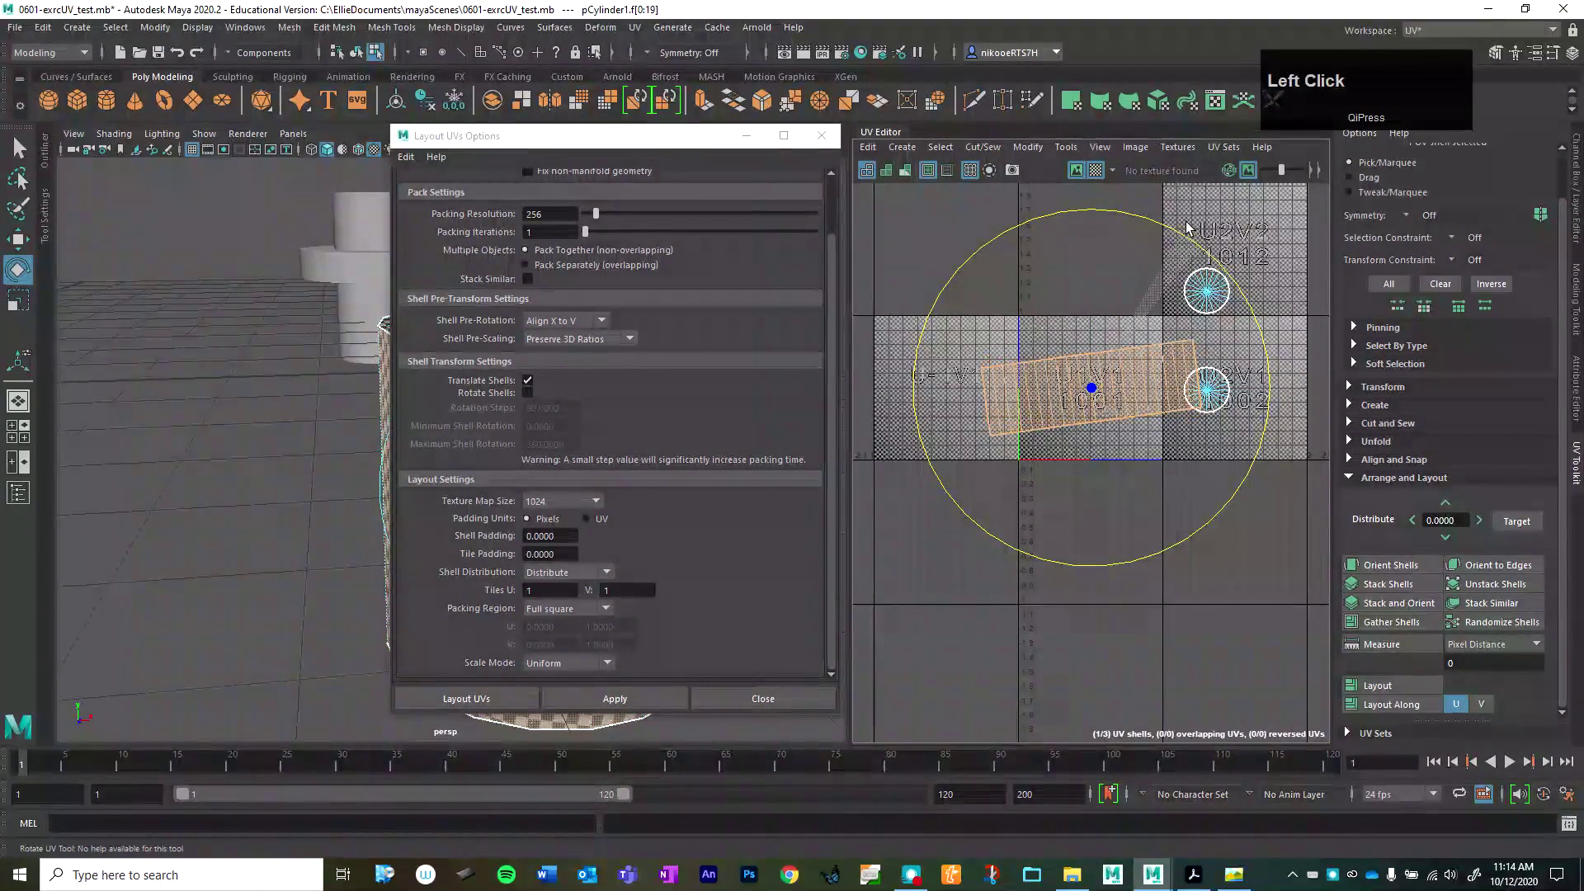
{"action": "key", "text": "z"}
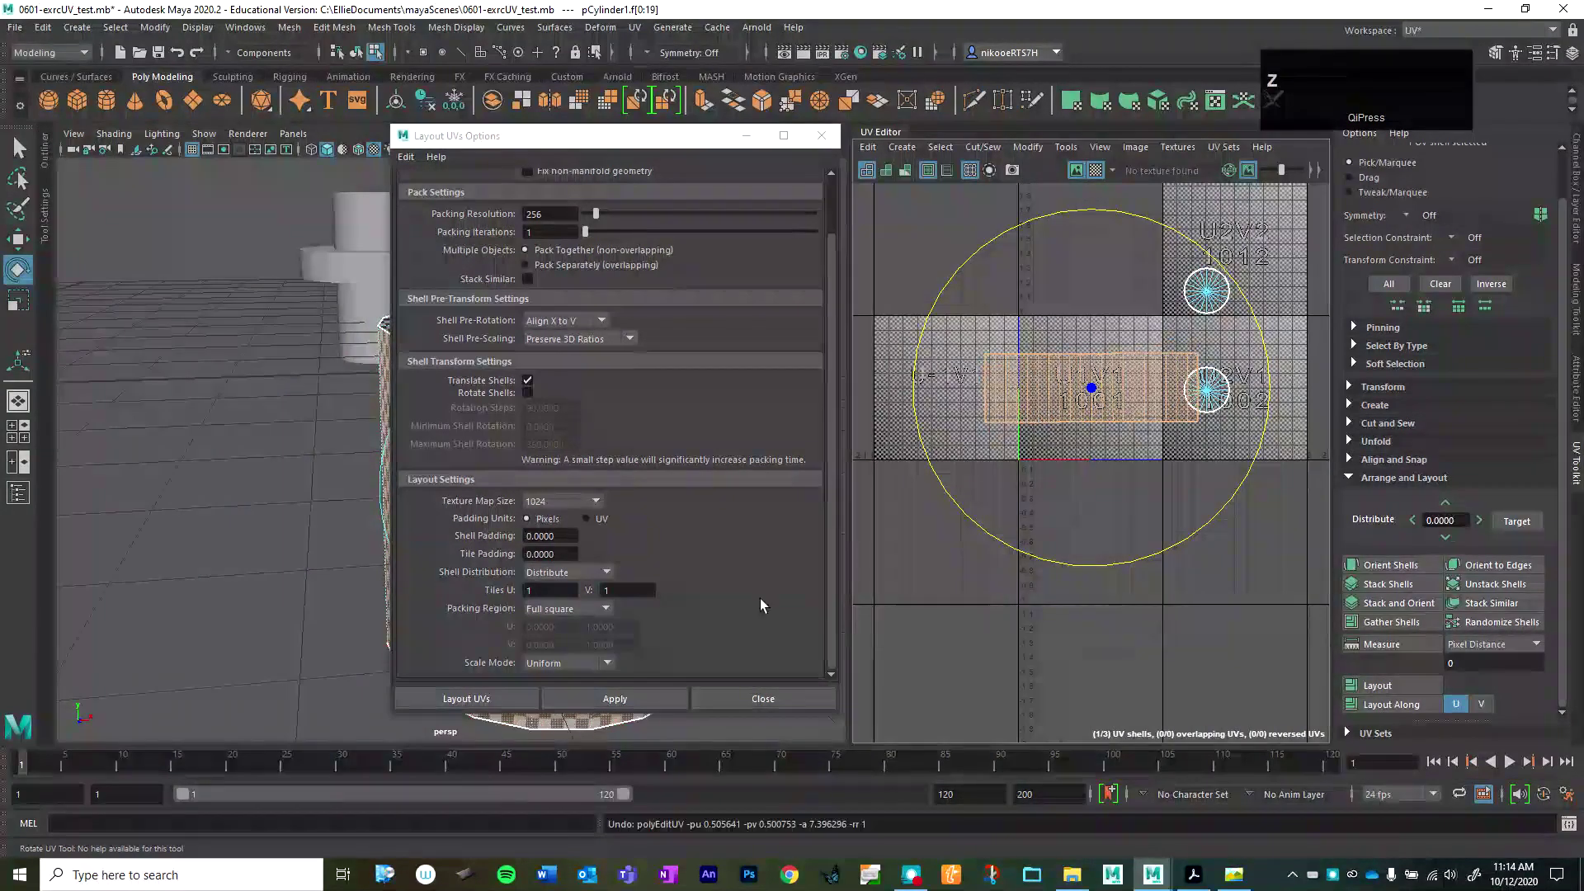
- Set Shell Pre-Scaling to Preserve 3D Ratios with Translate Shells enabled, and check the texture on the cylinder
{"action": "left_click", "coordinate": [528, 380]}
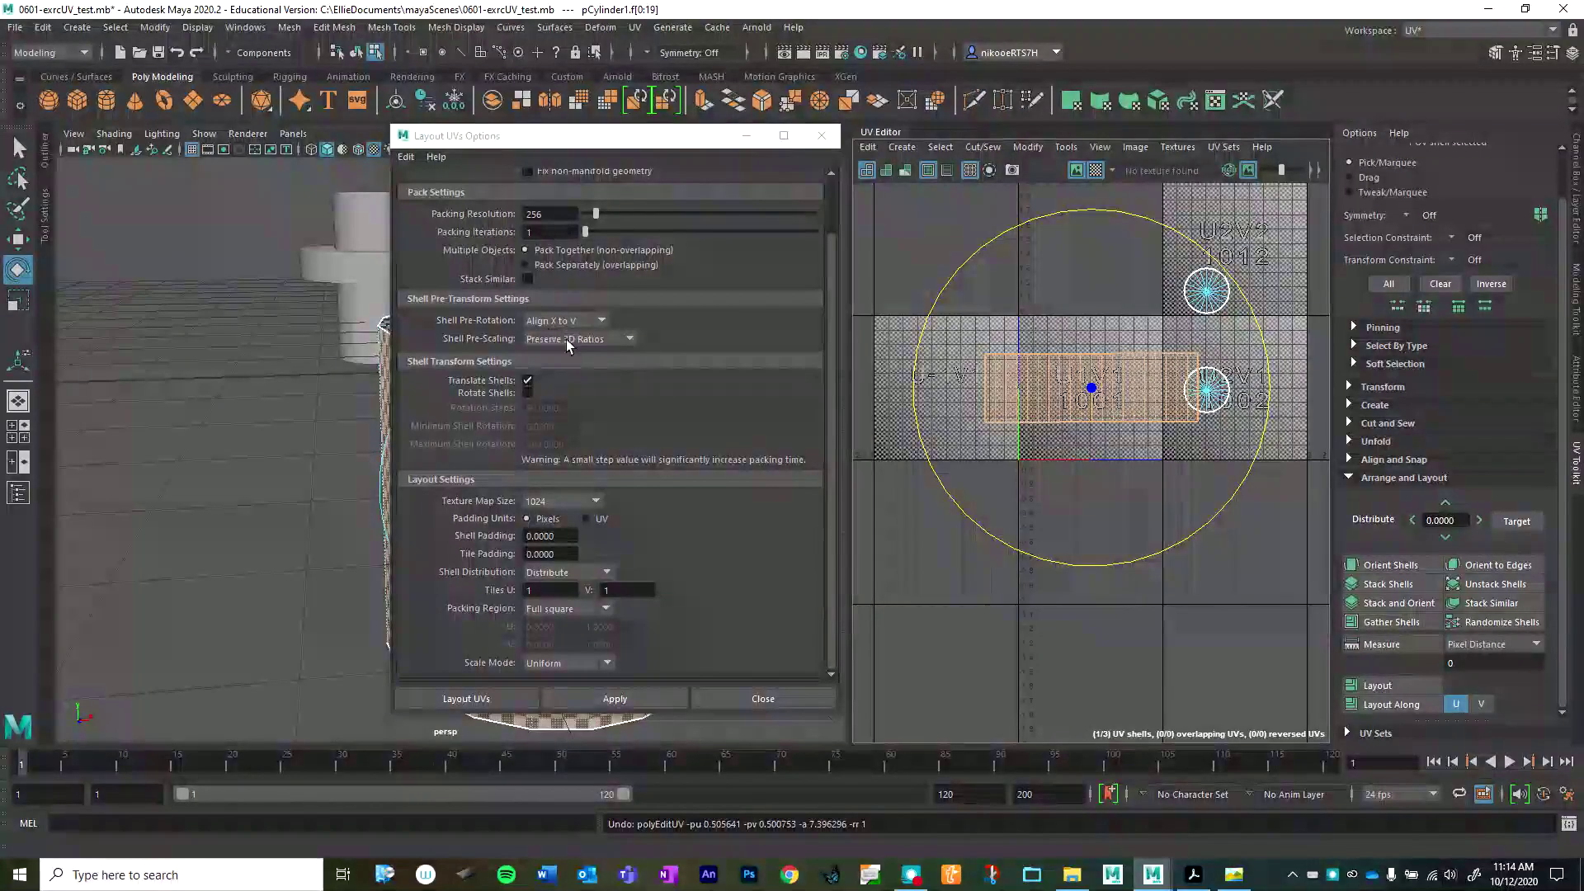
{"action": "left_click", "coordinate": [582, 343]}
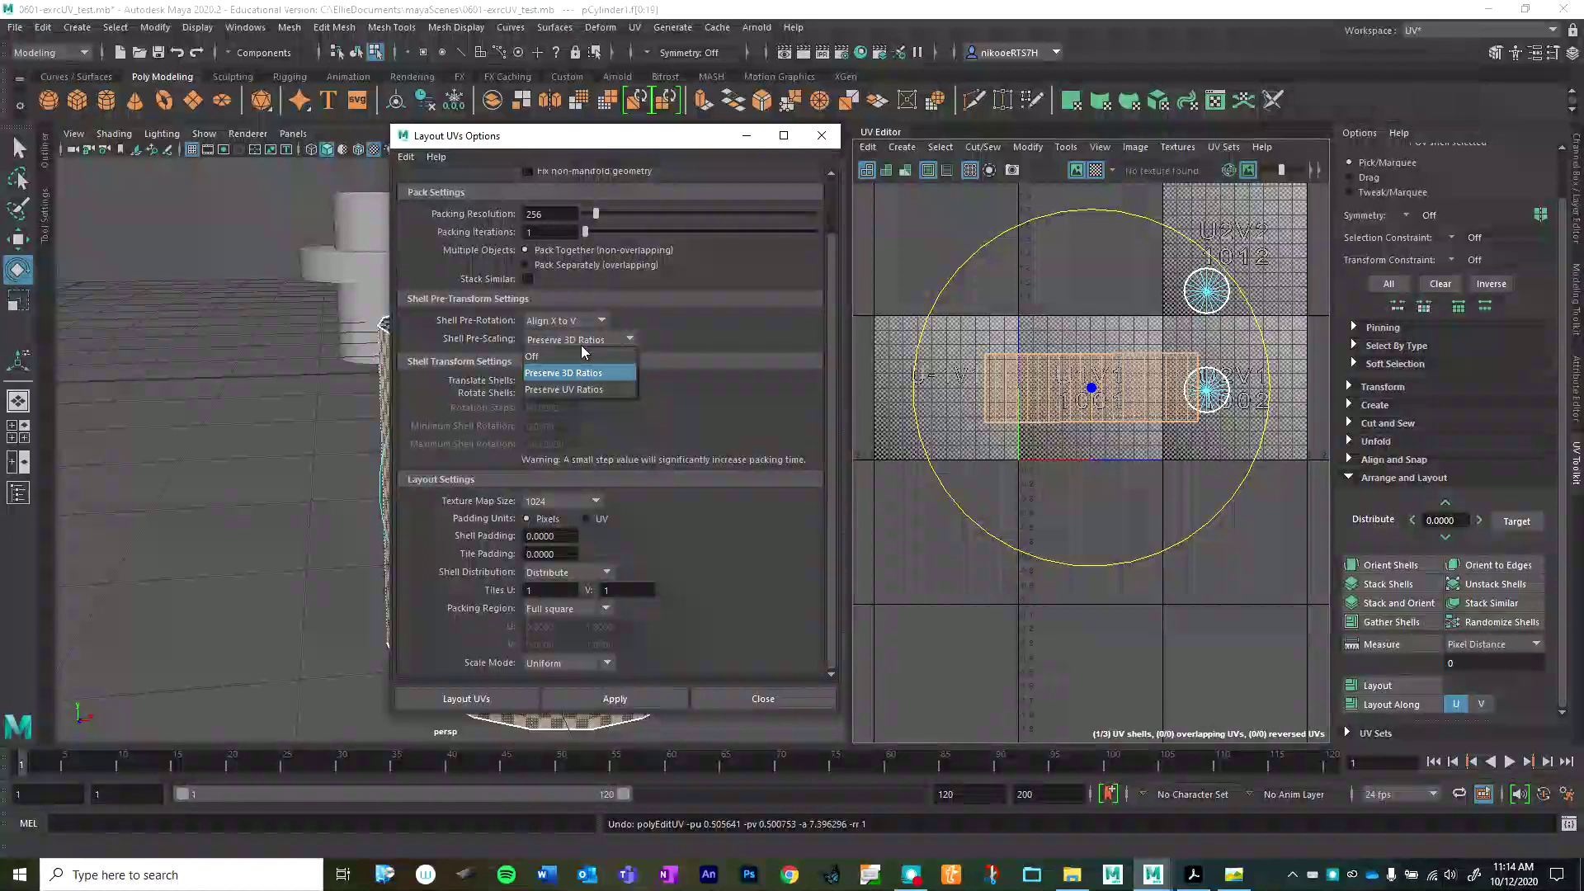
{"action": "left_click", "coordinate": [575, 373]}
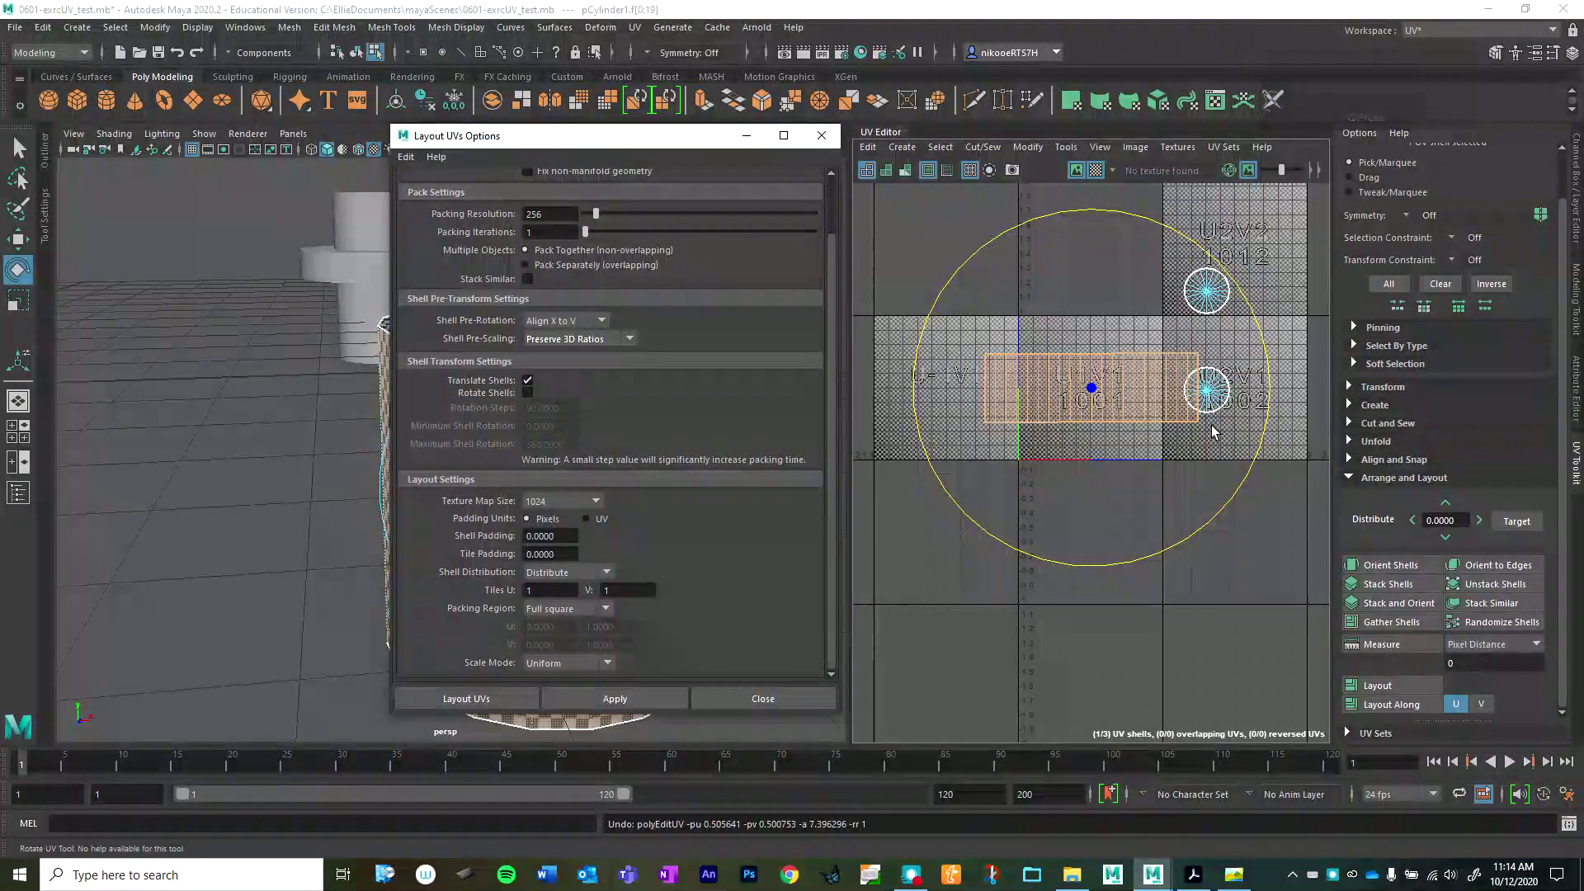
{"action": "left_click_drag", "start_coordinate": [664, 144], "coordinate": [1126, 182]}
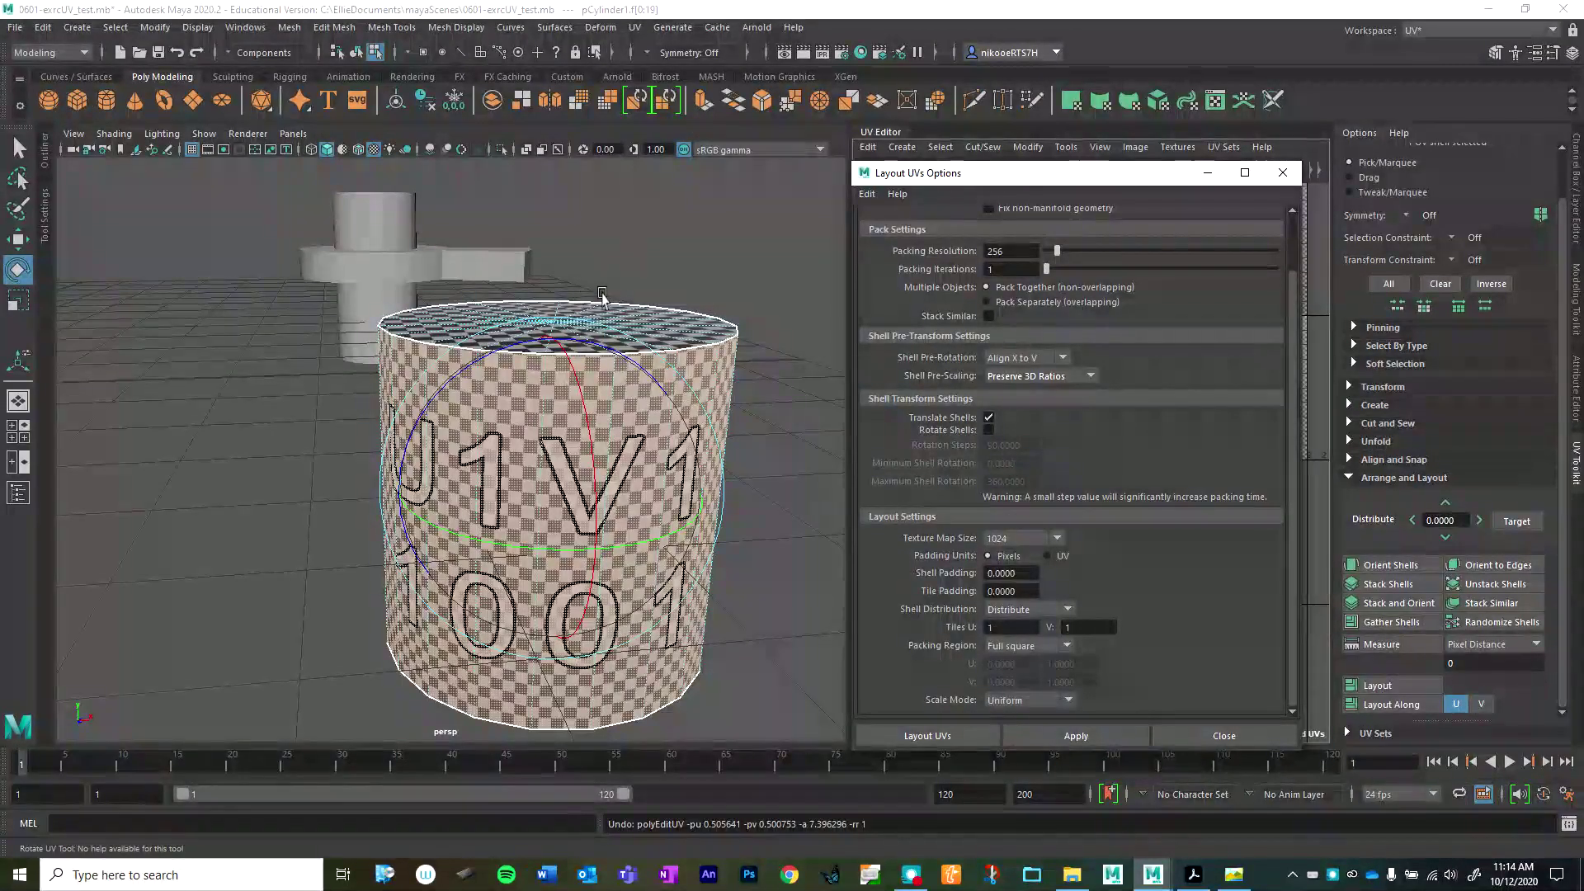
{"action": "left_click_drag", "start_coordinate": [948, 173], "coordinate": [872, 183]}
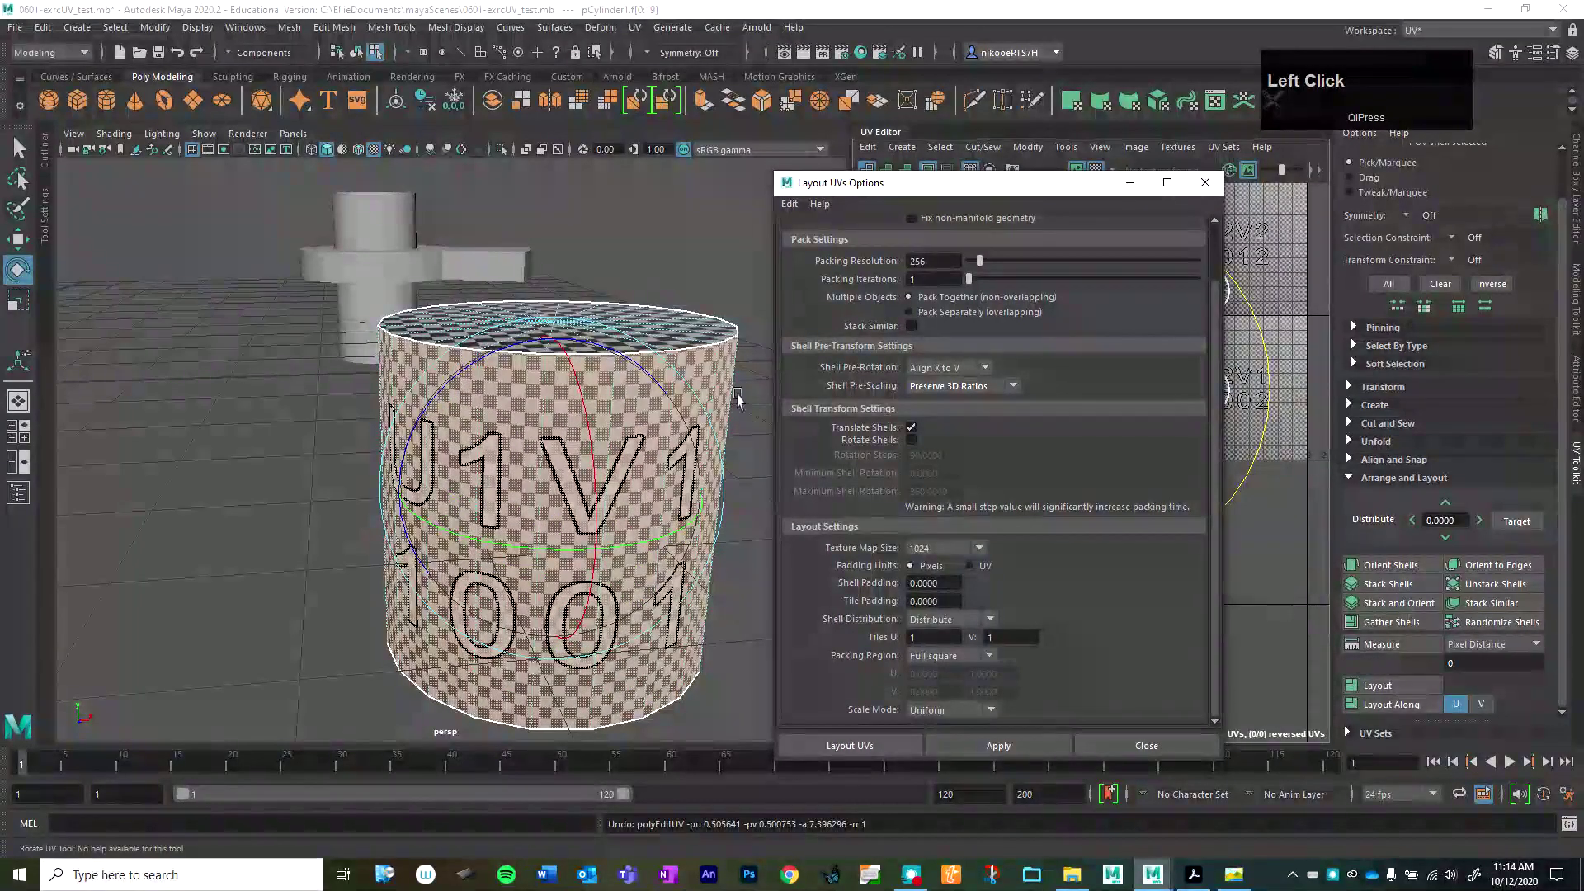
{"action": "left_click_drag", "start_coordinate": [931, 183], "coordinate": [597, 160]}
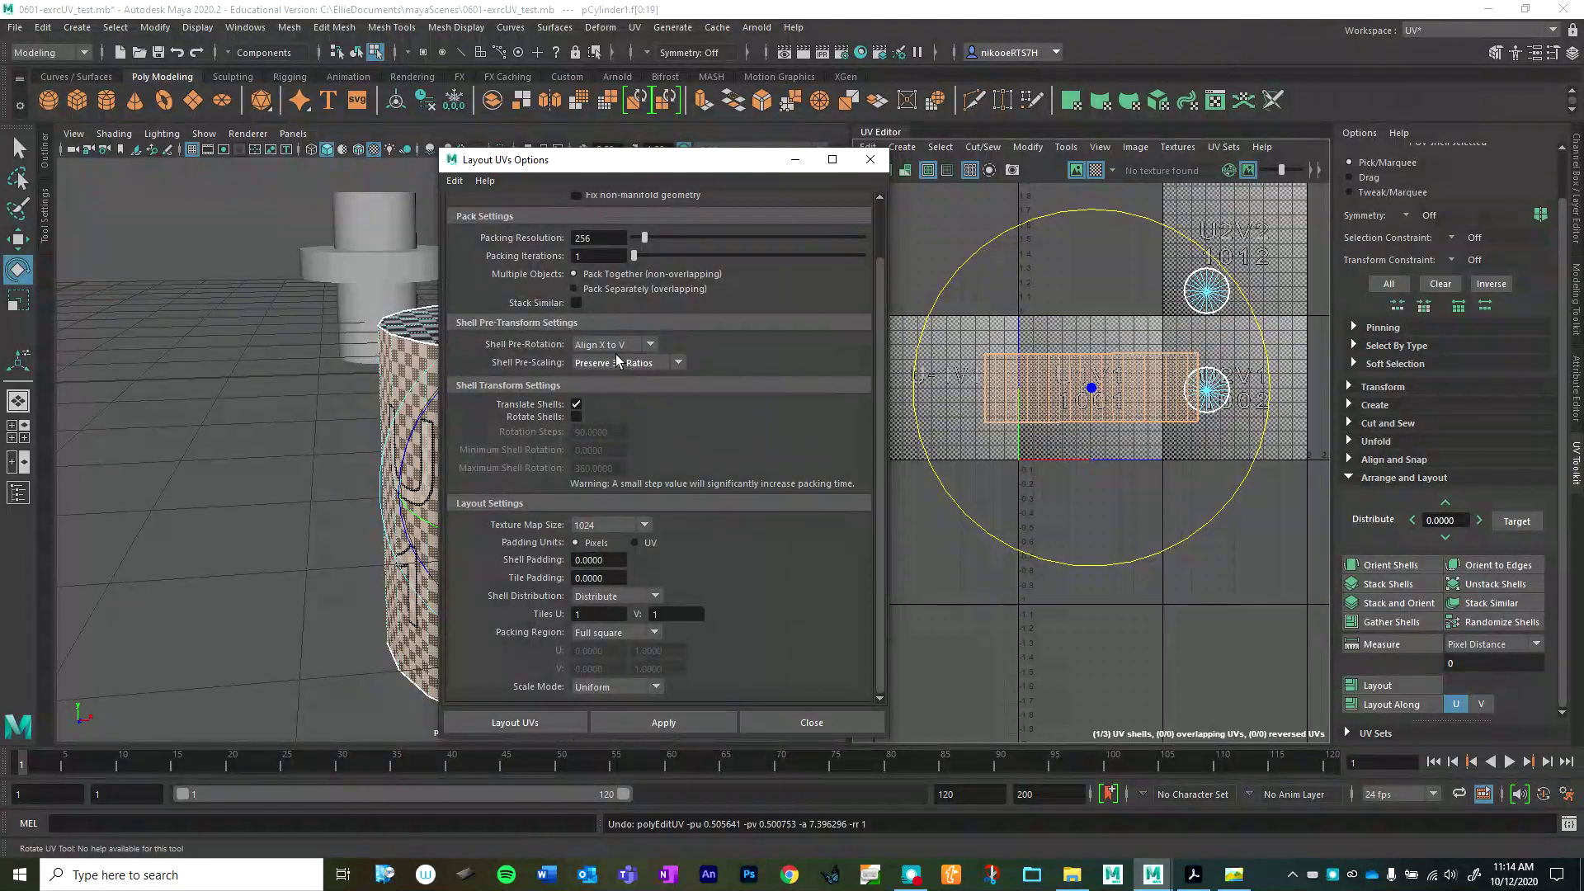
- Set Shell Padding to 5 pixels, apply the layout to the side shell and close the options
{"action": "left_click", "coordinate": [590, 577]}
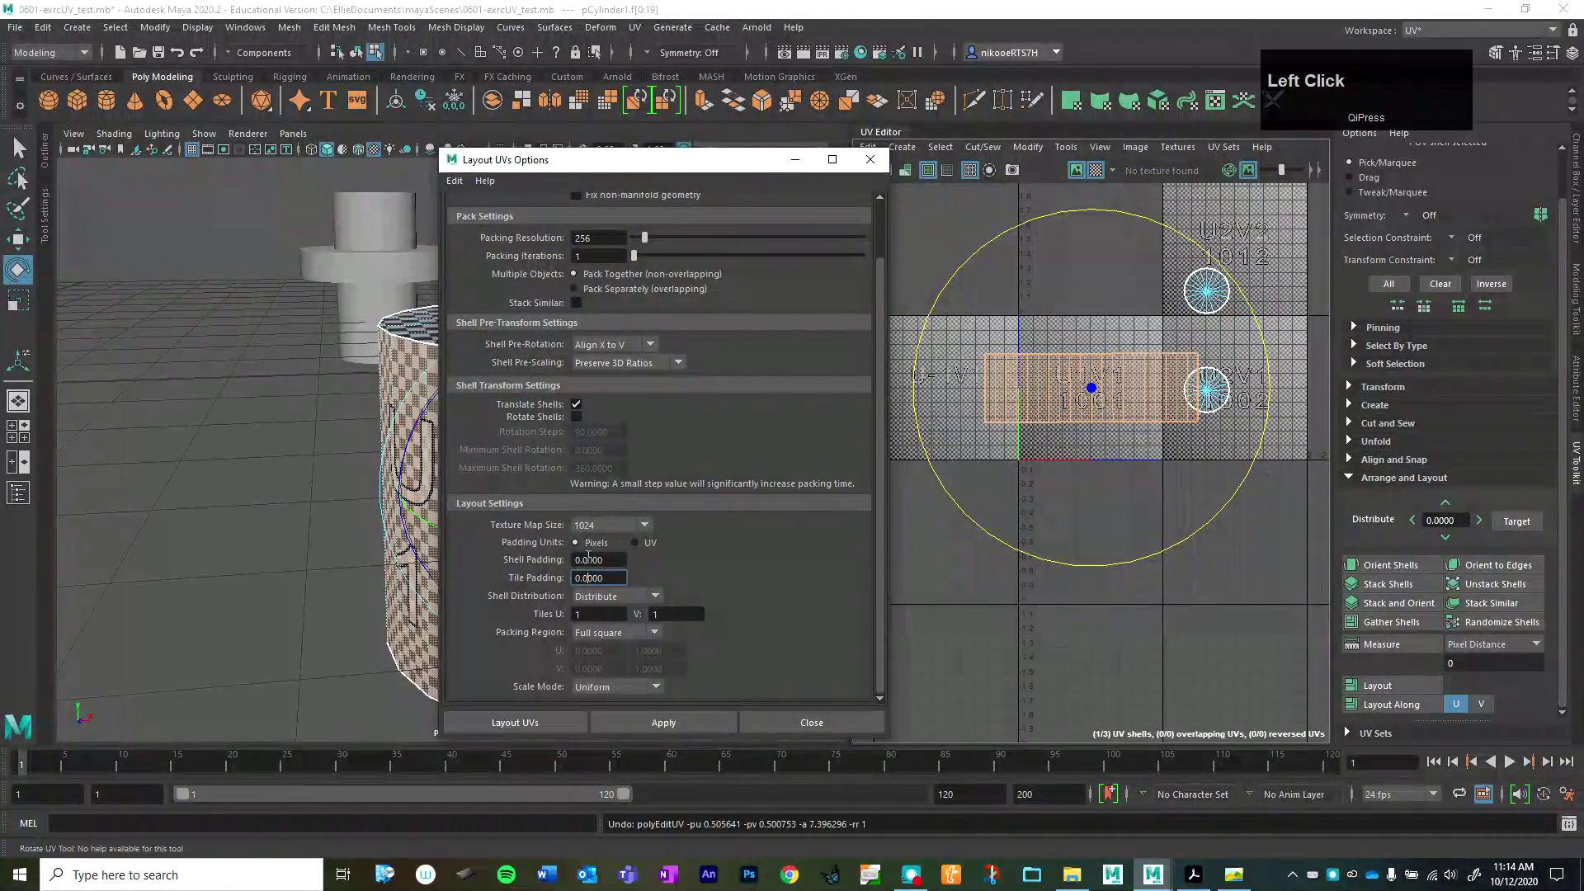
{"action": "left_click", "coordinate": [579, 559]}
{"action": "left_click_drag", "start_coordinate": [577, 558], "coordinate": [578, 560]}
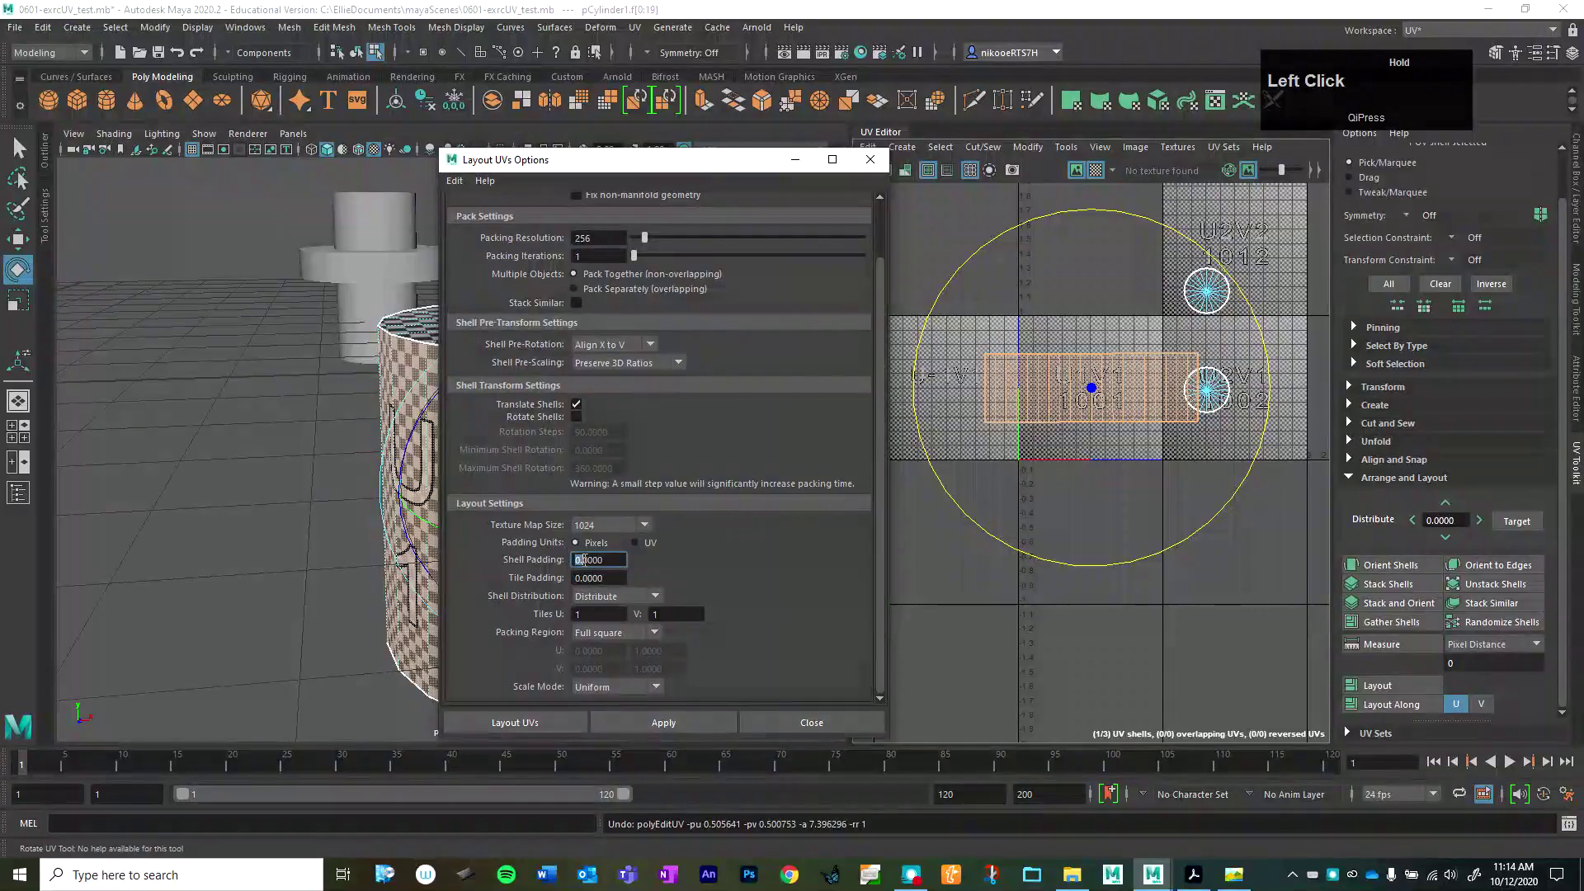
{"action": "type", "text": "5"}
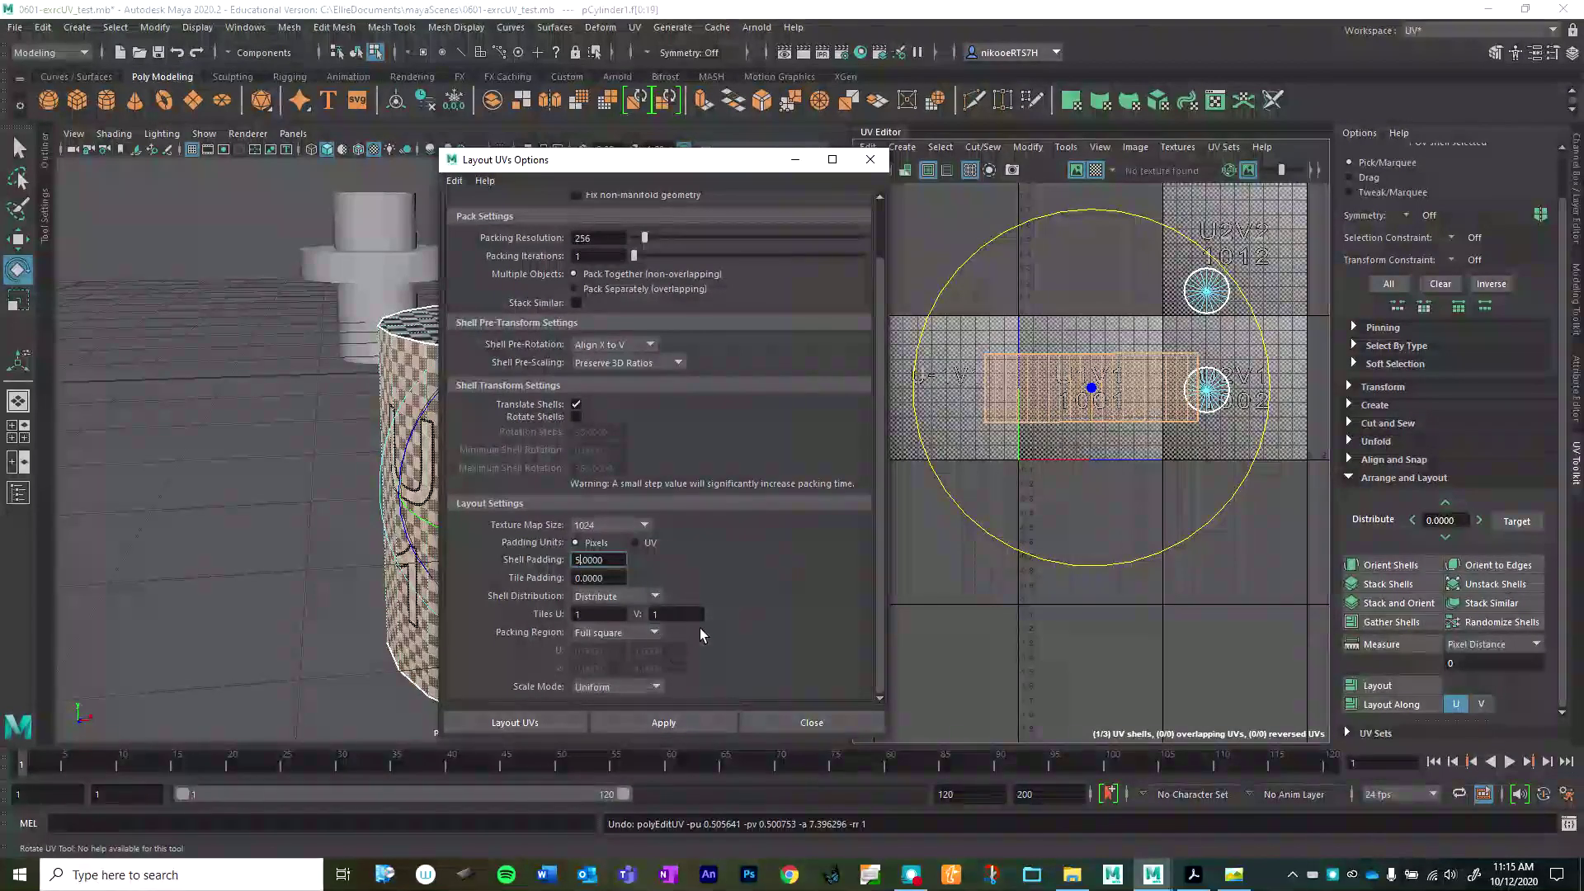
{"action": "left_click", "coordinate": [711, 727]}
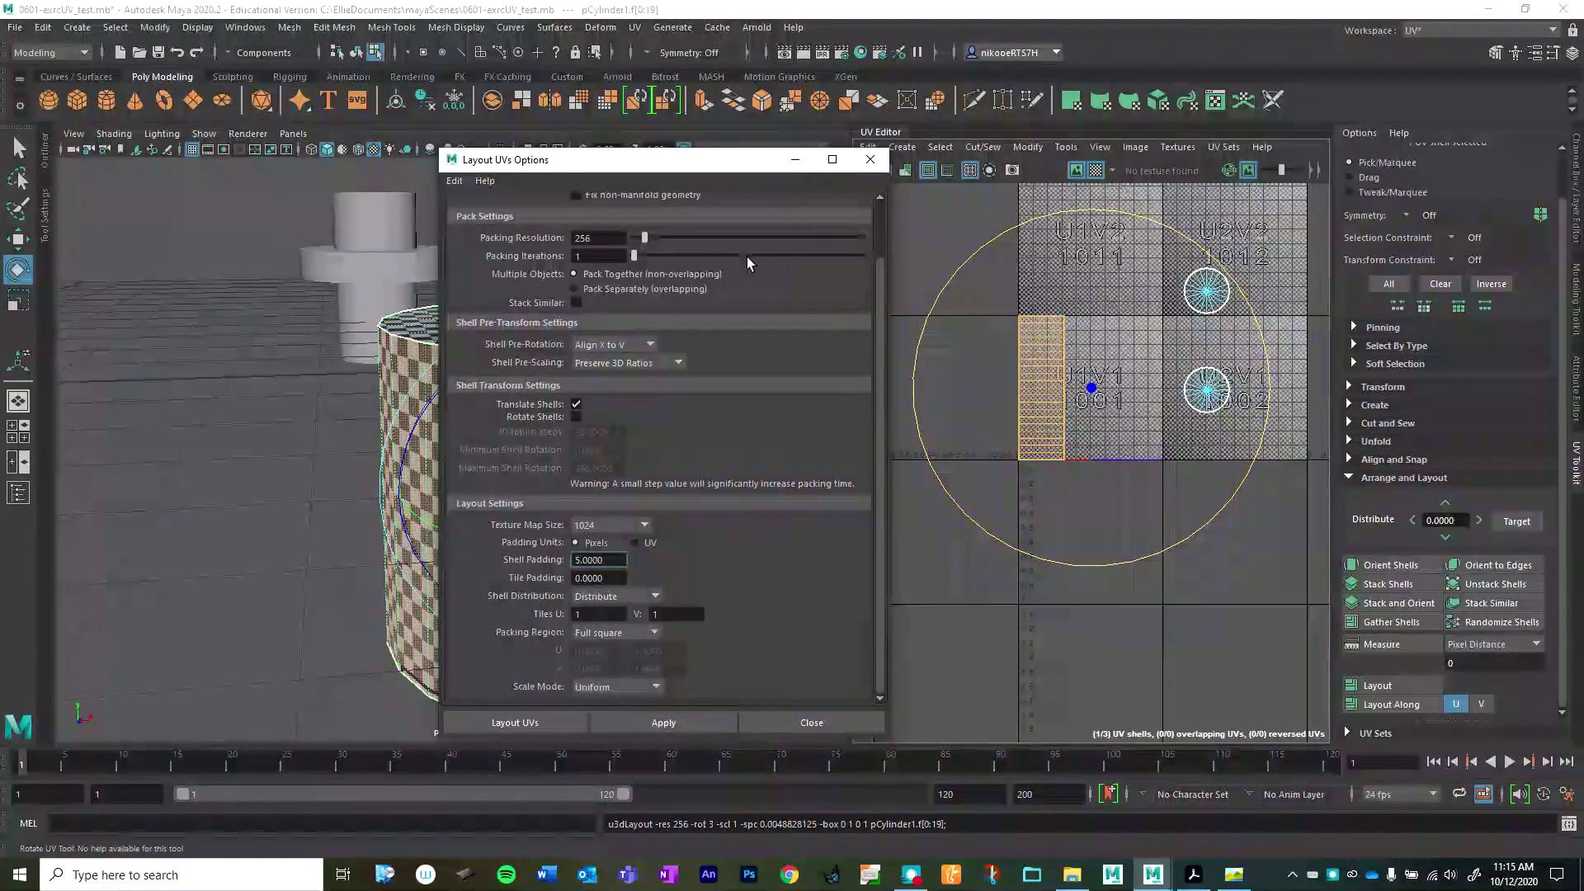
{"action": "left_click", "coordinate": [869, 159]}
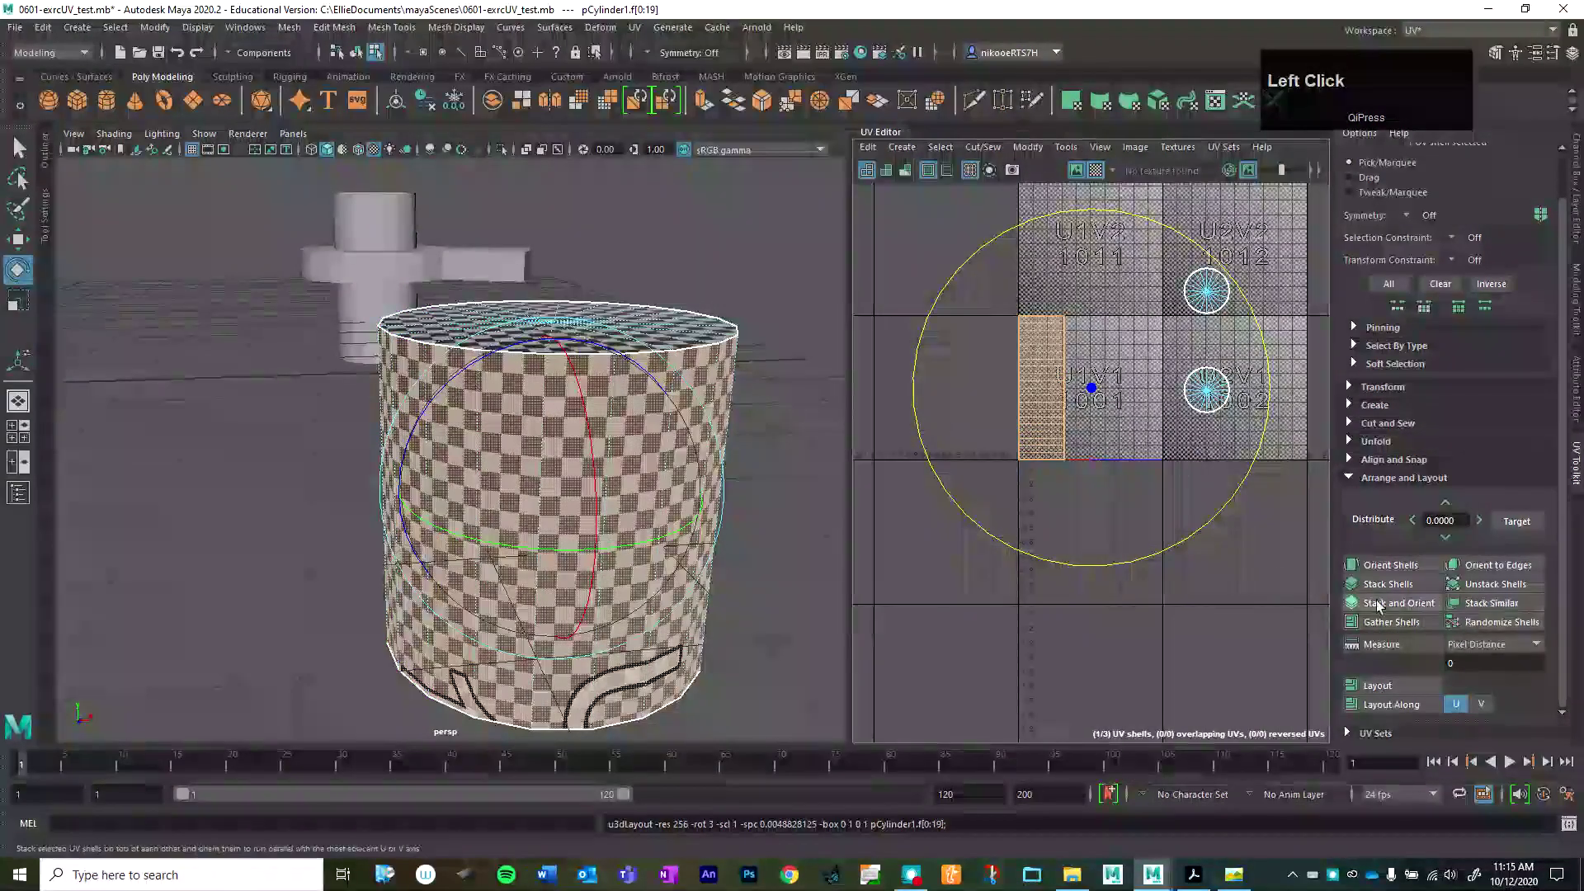
- Select all three UV shells of the cylinder and lay them out together inside the U1V1 tile
{"action": "left_click_drag", "start_coordinate": [928, 203], "coordinate": [1271, 584]}
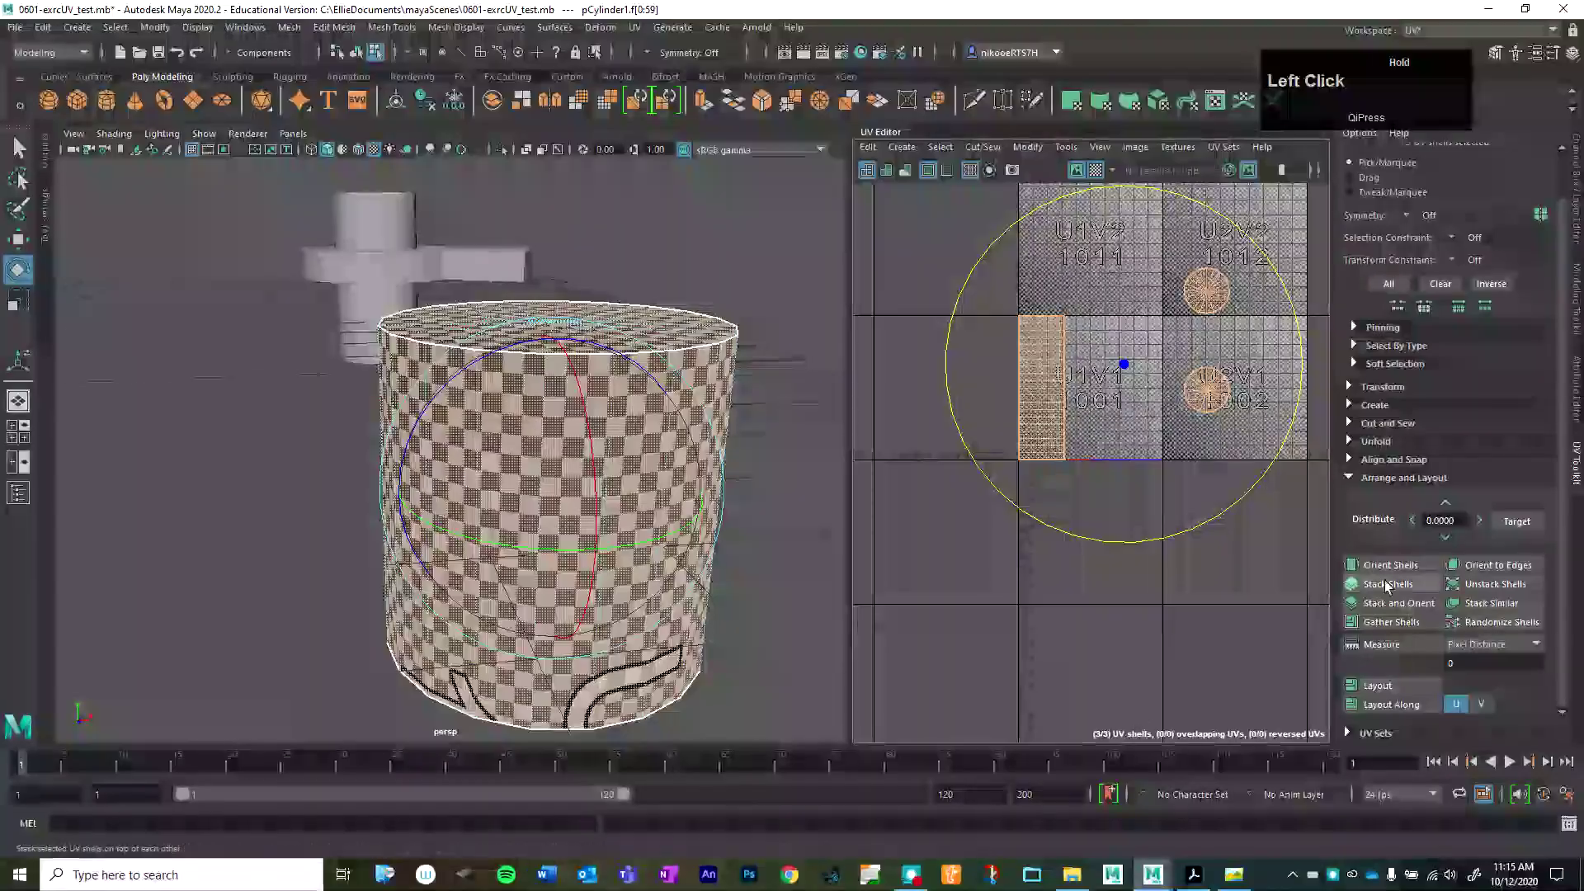
{"action": "key", "text": "q"}
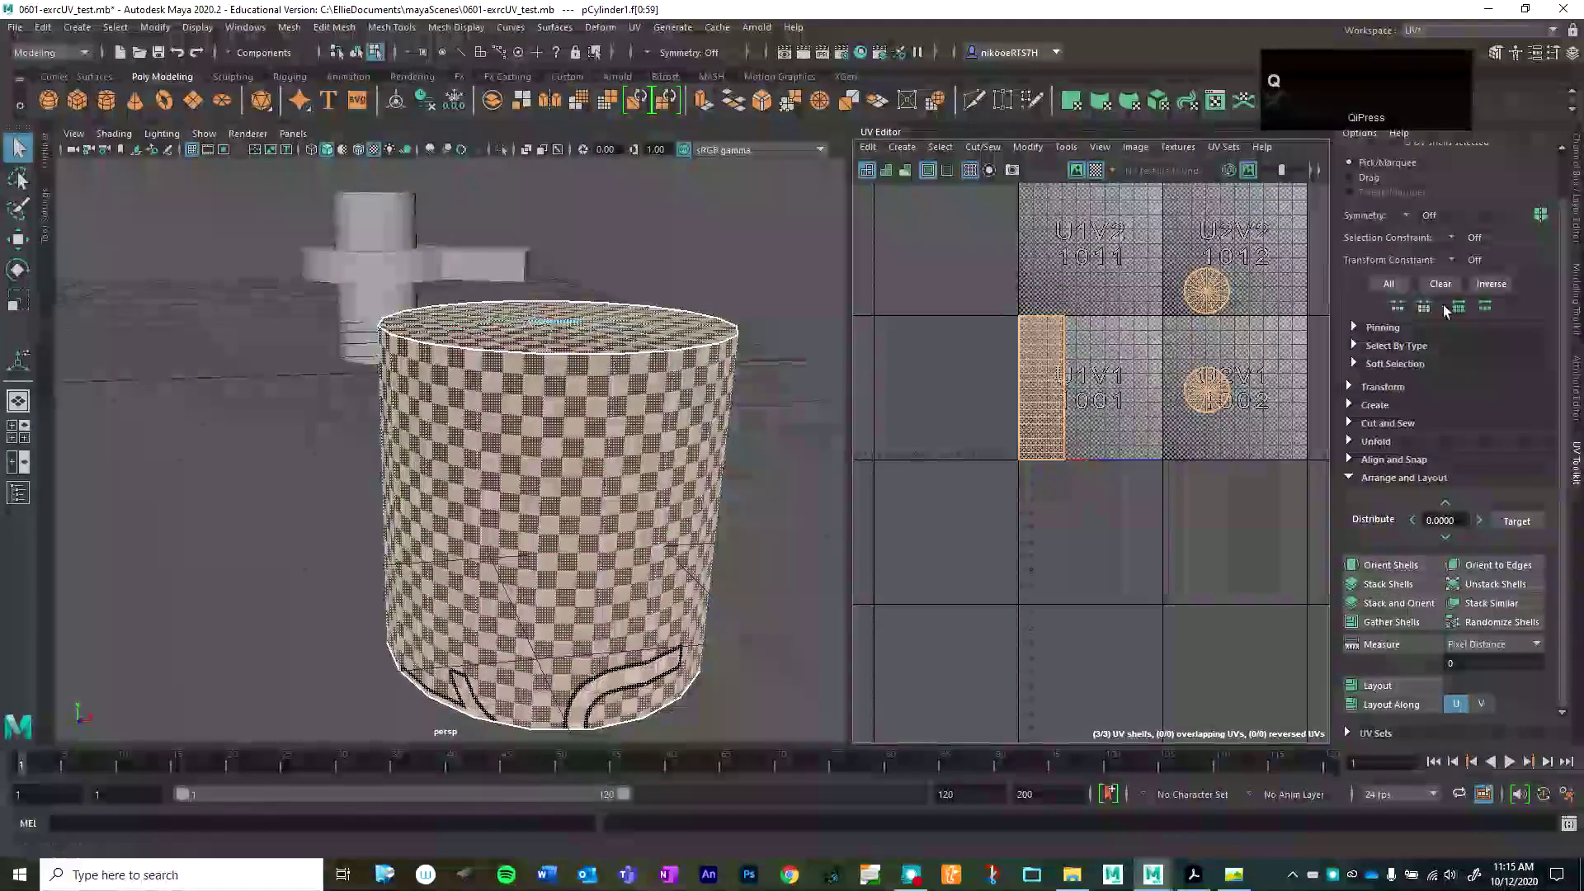
{"action": "left_click", "coordinate": [1379, 685]}
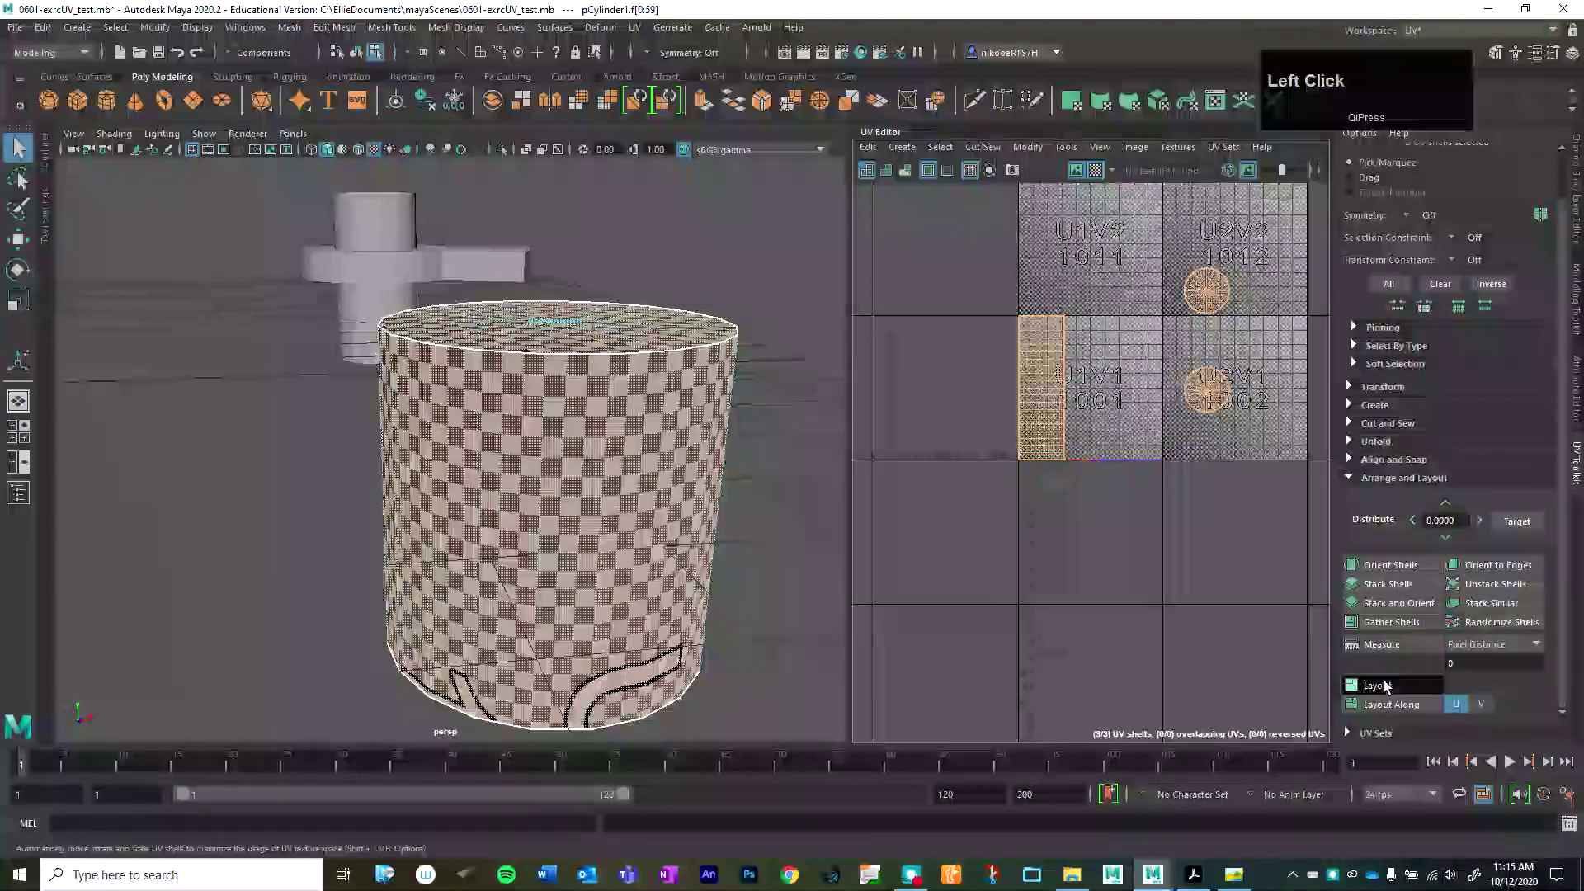
{"action": "scroll", "coordinate": [1018, 514], "scroll_direction": "up", "scroll_amount": 4}
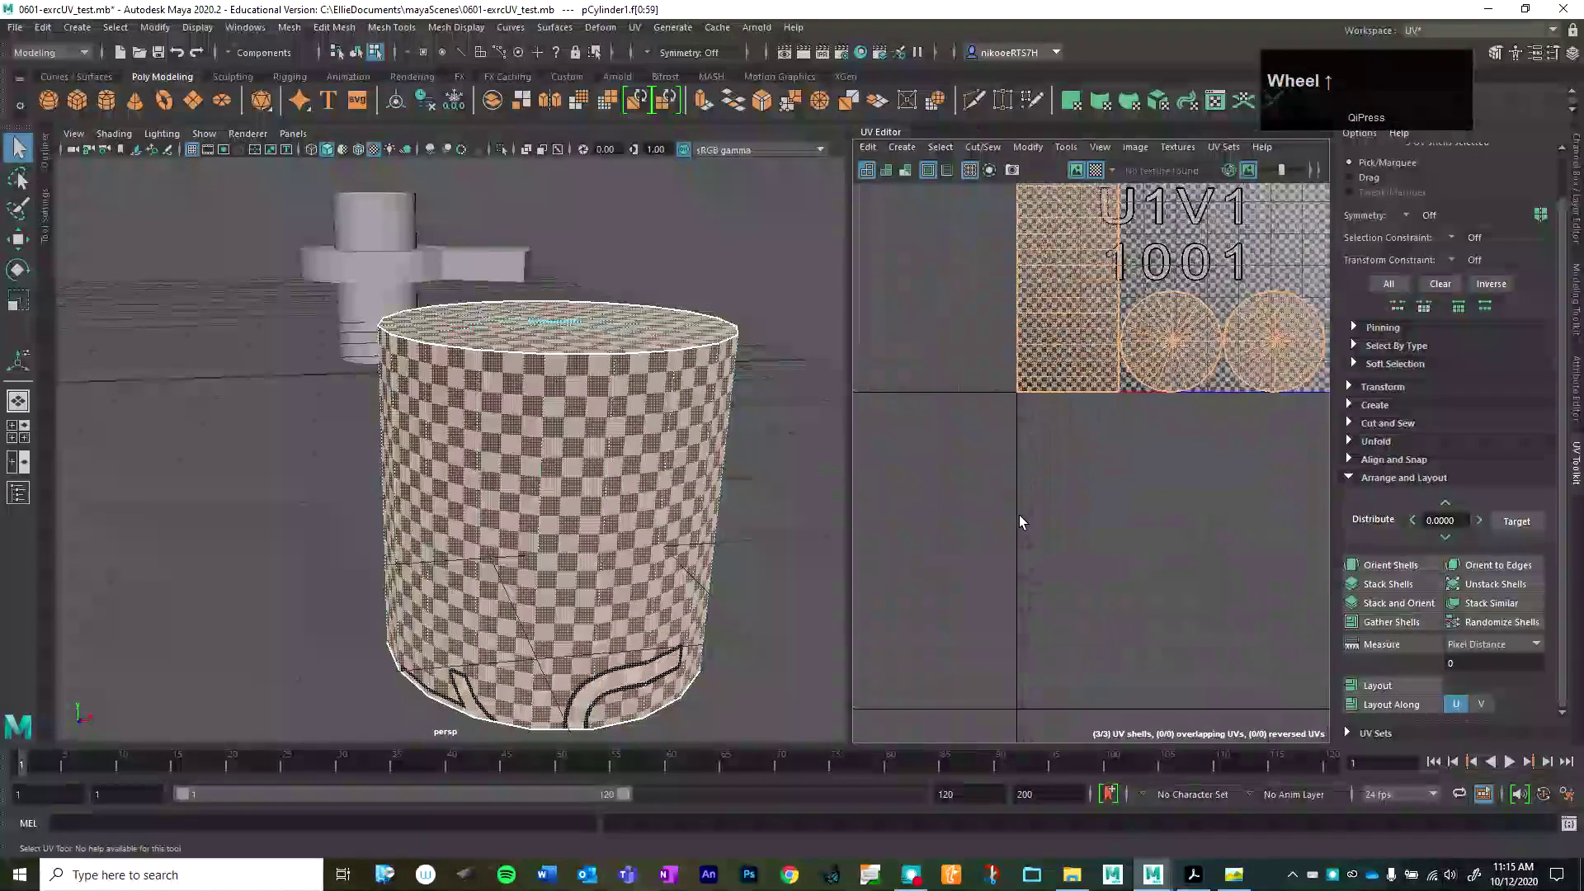
{"action": "scroll", "coordinate": [1067, 499], "scroll_direction": "down", "scroll_amount": 2}
{"action": "middle_click_drag", "start_coordinate": [1074, 535], "coordinate": [937, 701], "text": "alt"}
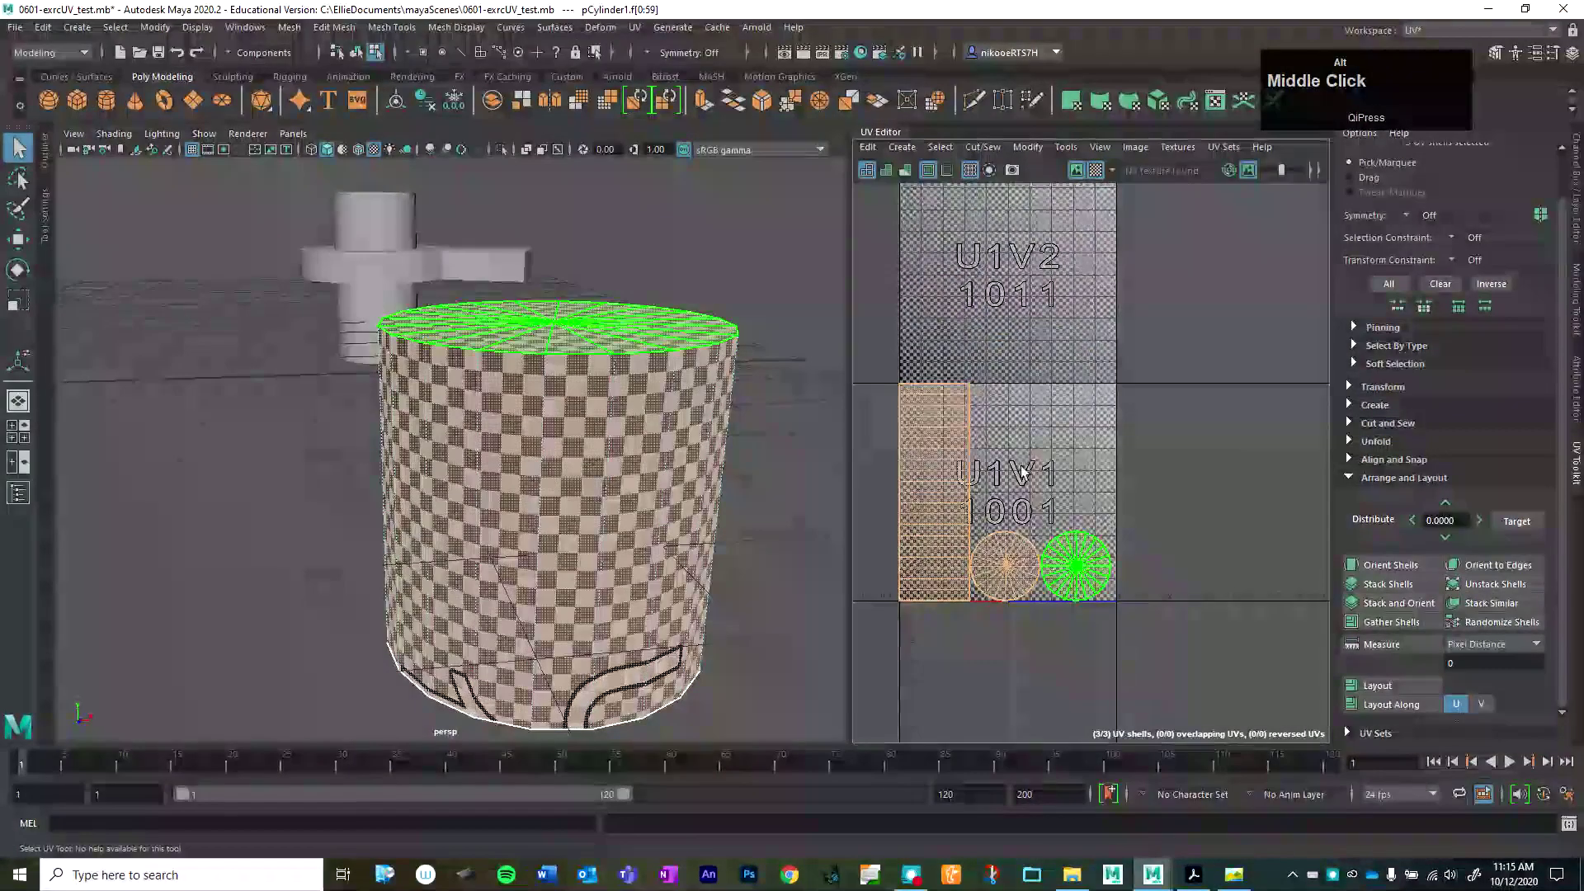
{"action": "right_click_drag", "start_coordinate": [1015, 520], "coordinate": [1061, 516], "text": "alt"}
{"action": "middle_click_drag", "start_coordinate": [1061, 516], "coordinate": [1011, 470], "text": "alt"}
- Scale the side and both cap shells down slightly together, leaving a small margin inside the U1V1 tile's borders
{"action": "left_click", "coordinate": [1011, 471]}
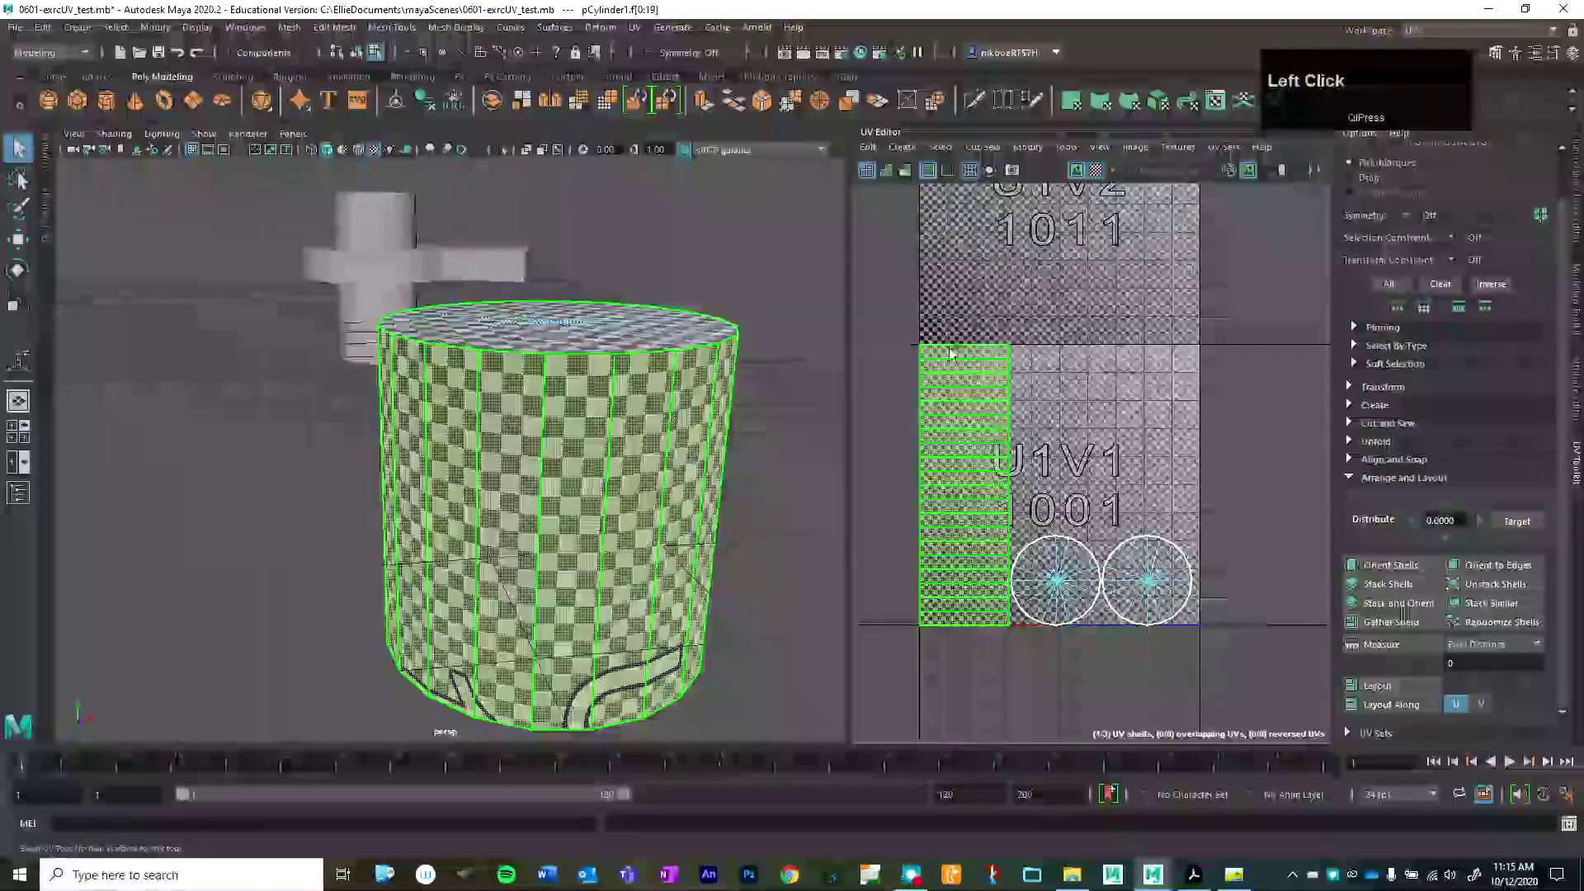
{"action": "left_click", "coordinate": [967, 347]}
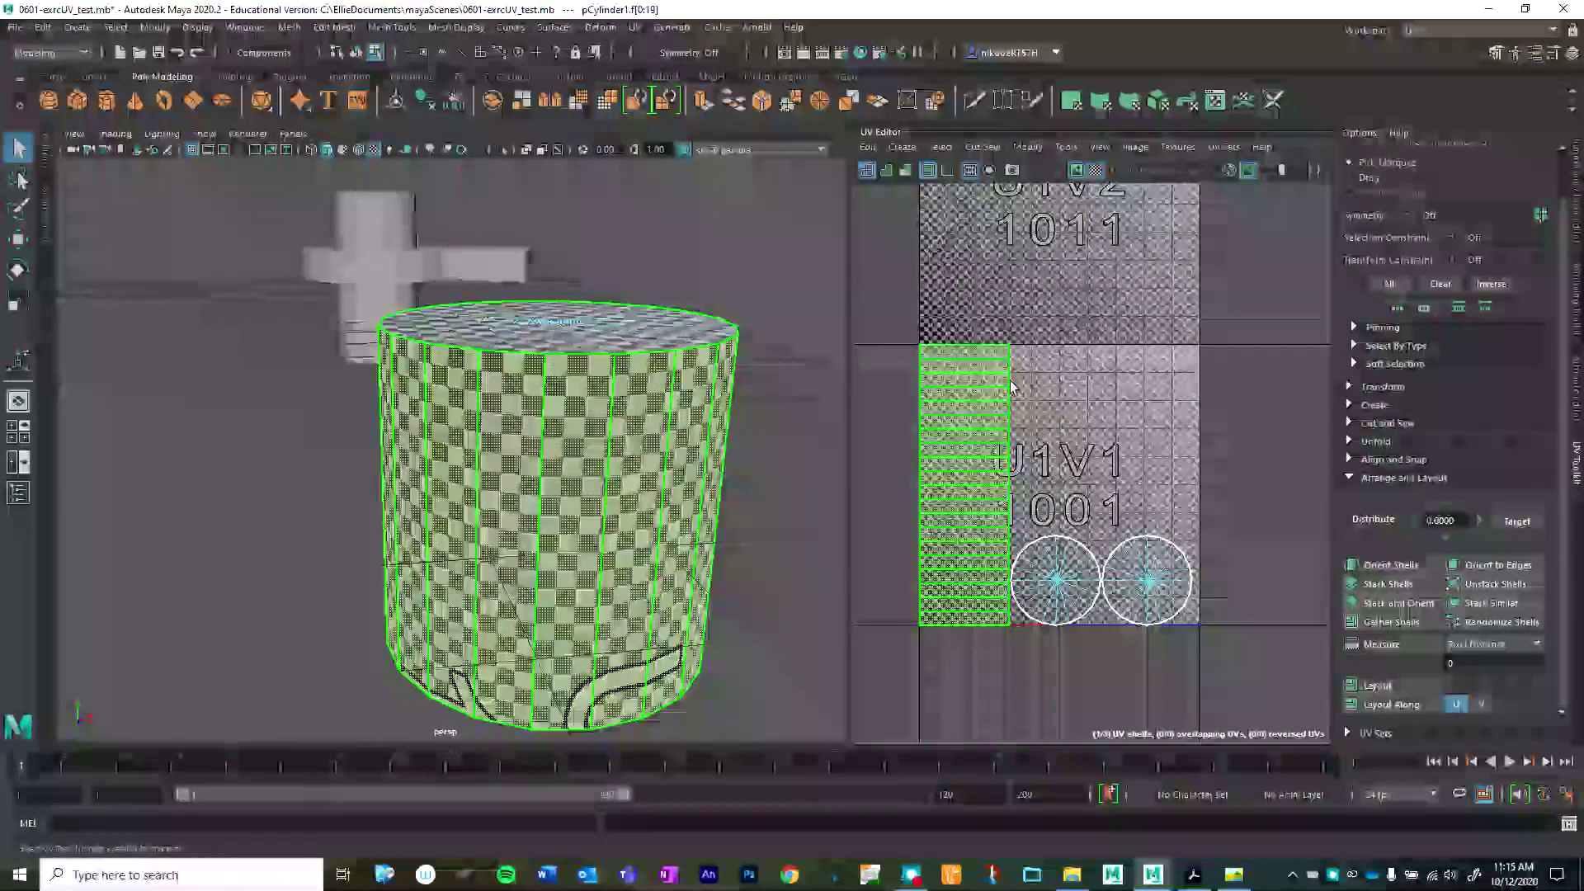
{"action": "left_click", "coordinate": [1044, 289]}
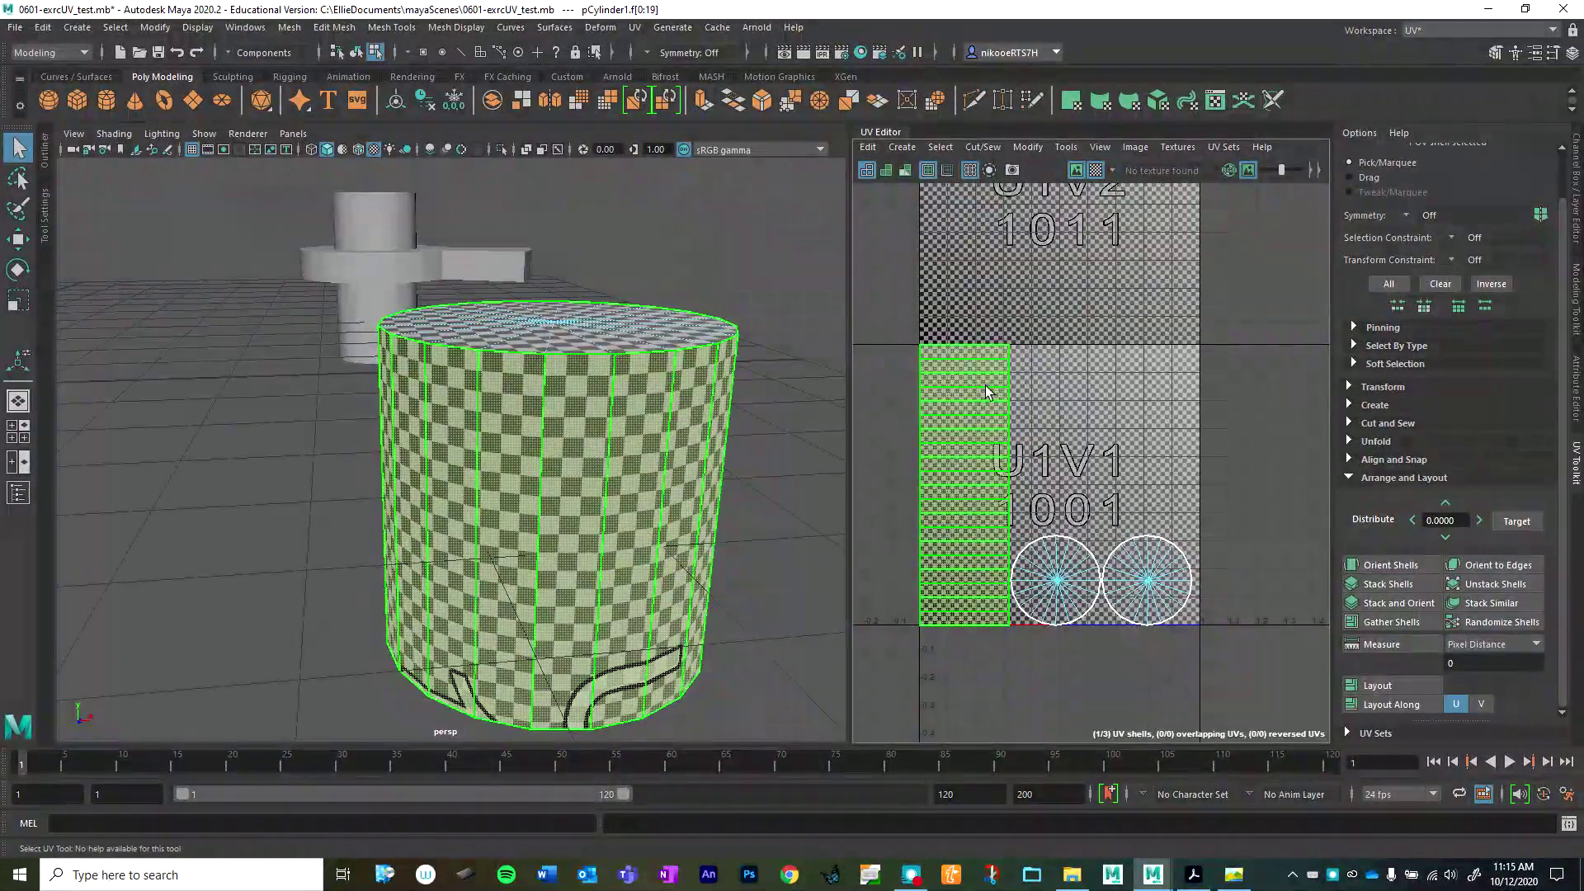
{"action": "left_click", "coordinate": [1005, 361]}
{"action": "key", "text": "r"}
{"action": "left_click_drag", "start_coordinate": [1263, 383], "coordinate": [899, 622]}
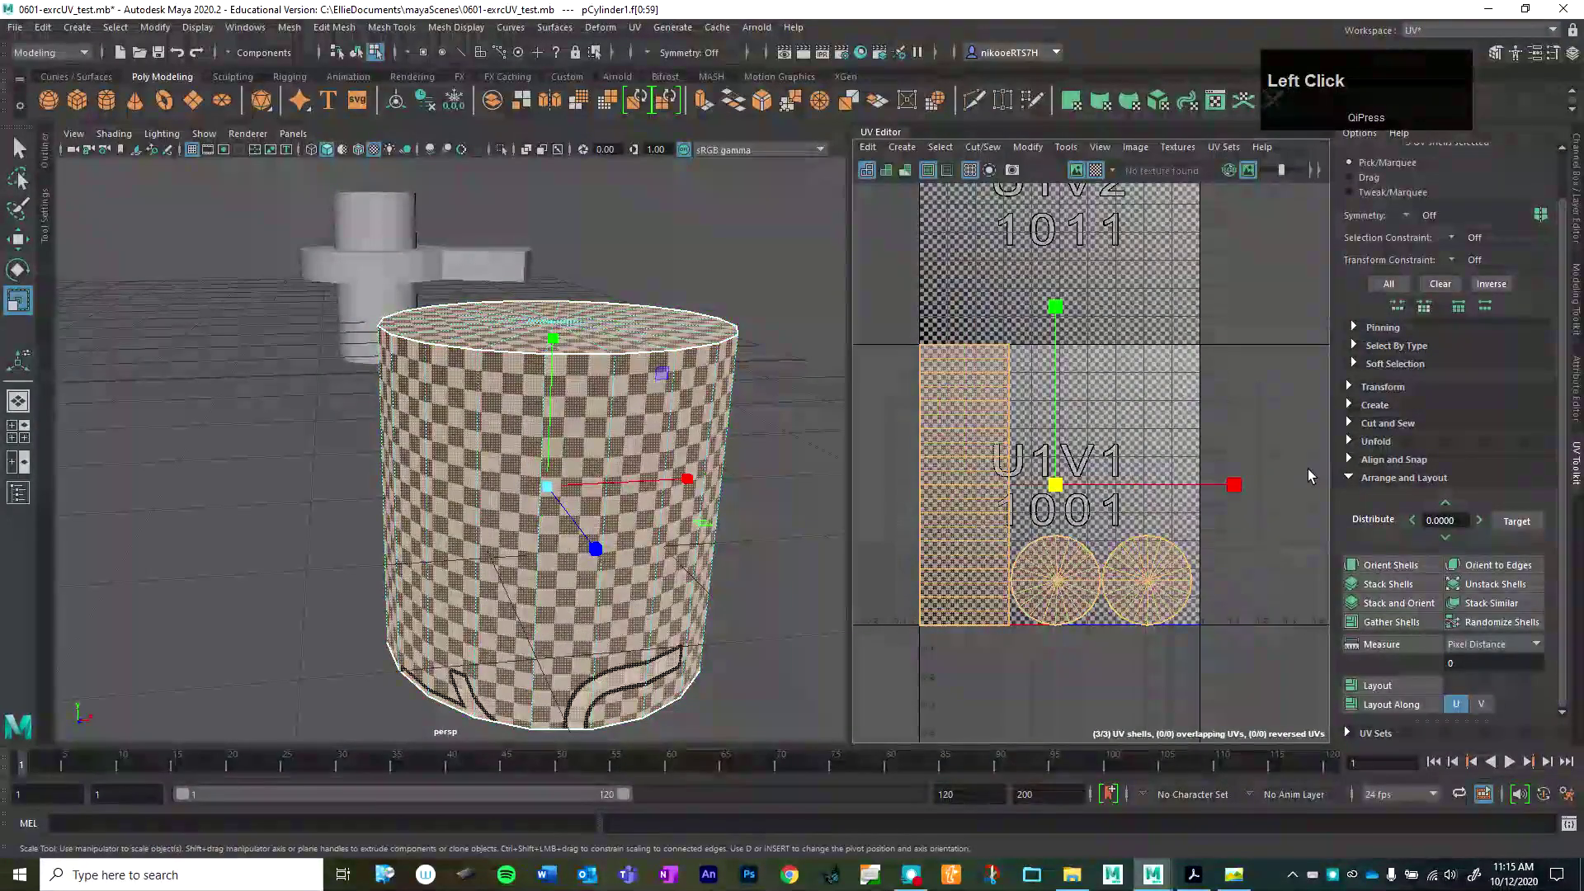
{"action": "left_click_drag", "start_coordinate": [1267, 348], "coordinate": [1075, 520]}
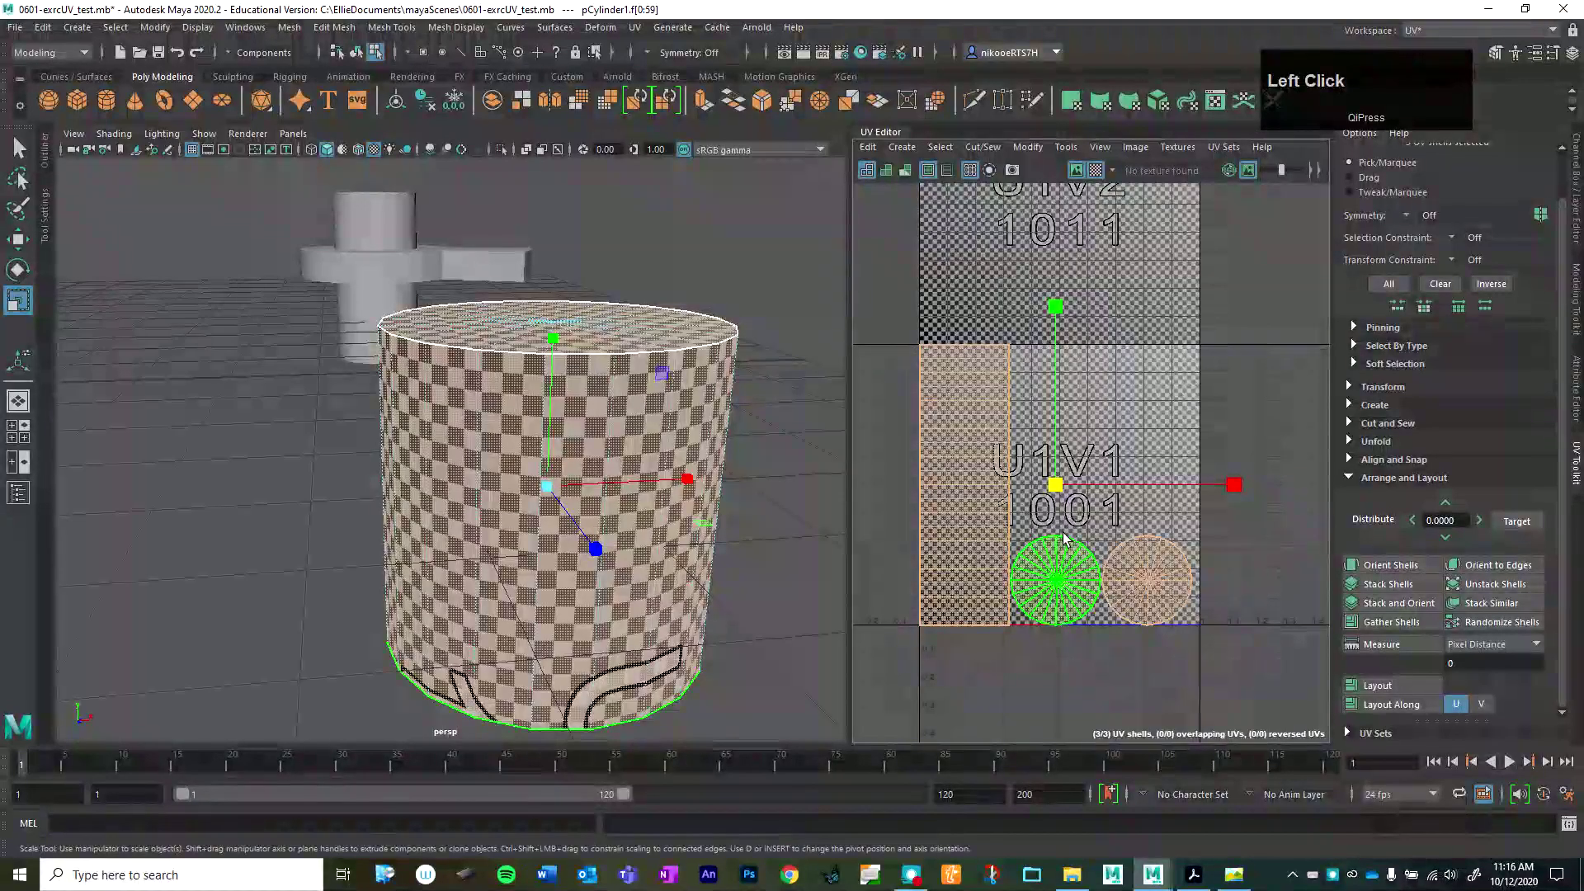
{"action": "left_click_drag", "start_coordinate": [615, 387], "coordinate": [495, 346], "text": "alt"}
{"action": "scroll", "coordinate": [518, 528], "scroll_direction": "up", "scroll_amount": 1, "text": "alt"}
{"action": "middle_click", "coordinate": [518, 528], "text": "alt"}
{"action": "left_click", "coordinate": [495, 280]}
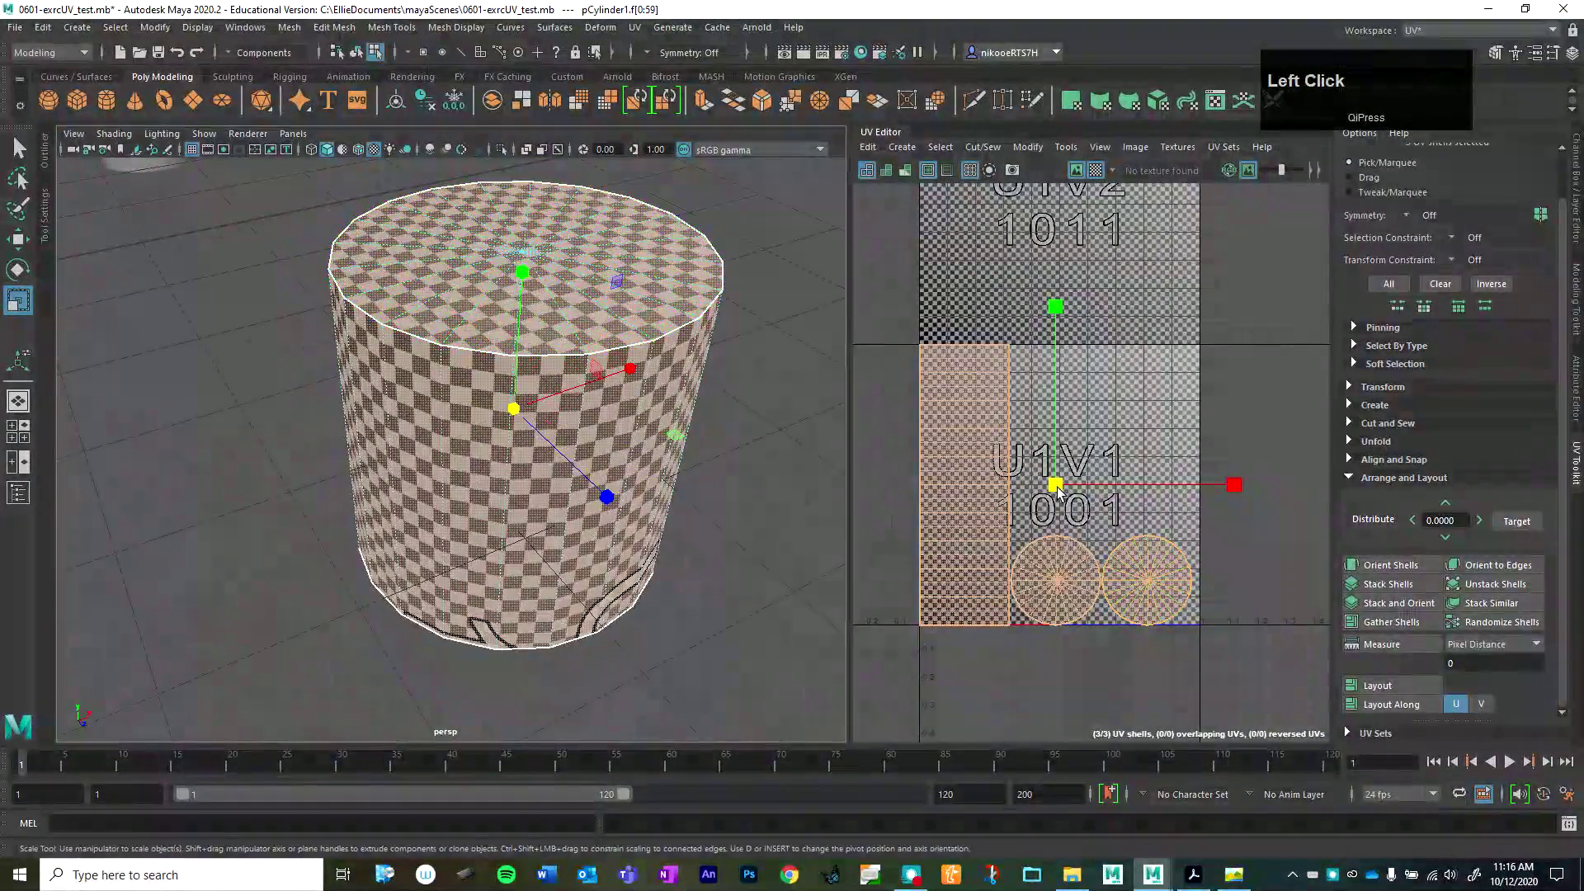
{"action": "left_click_drag", "start_coordinate": [1056, 486], "coordinate": [1046, 492]}
- Move the two cap shells slightly away from the side shell in U, leaving small gaps between all three shells
{"action": "left_click", "coordinate": [1135, 600]}
{"action": "left_click", "coordinate": [1126, 603]}
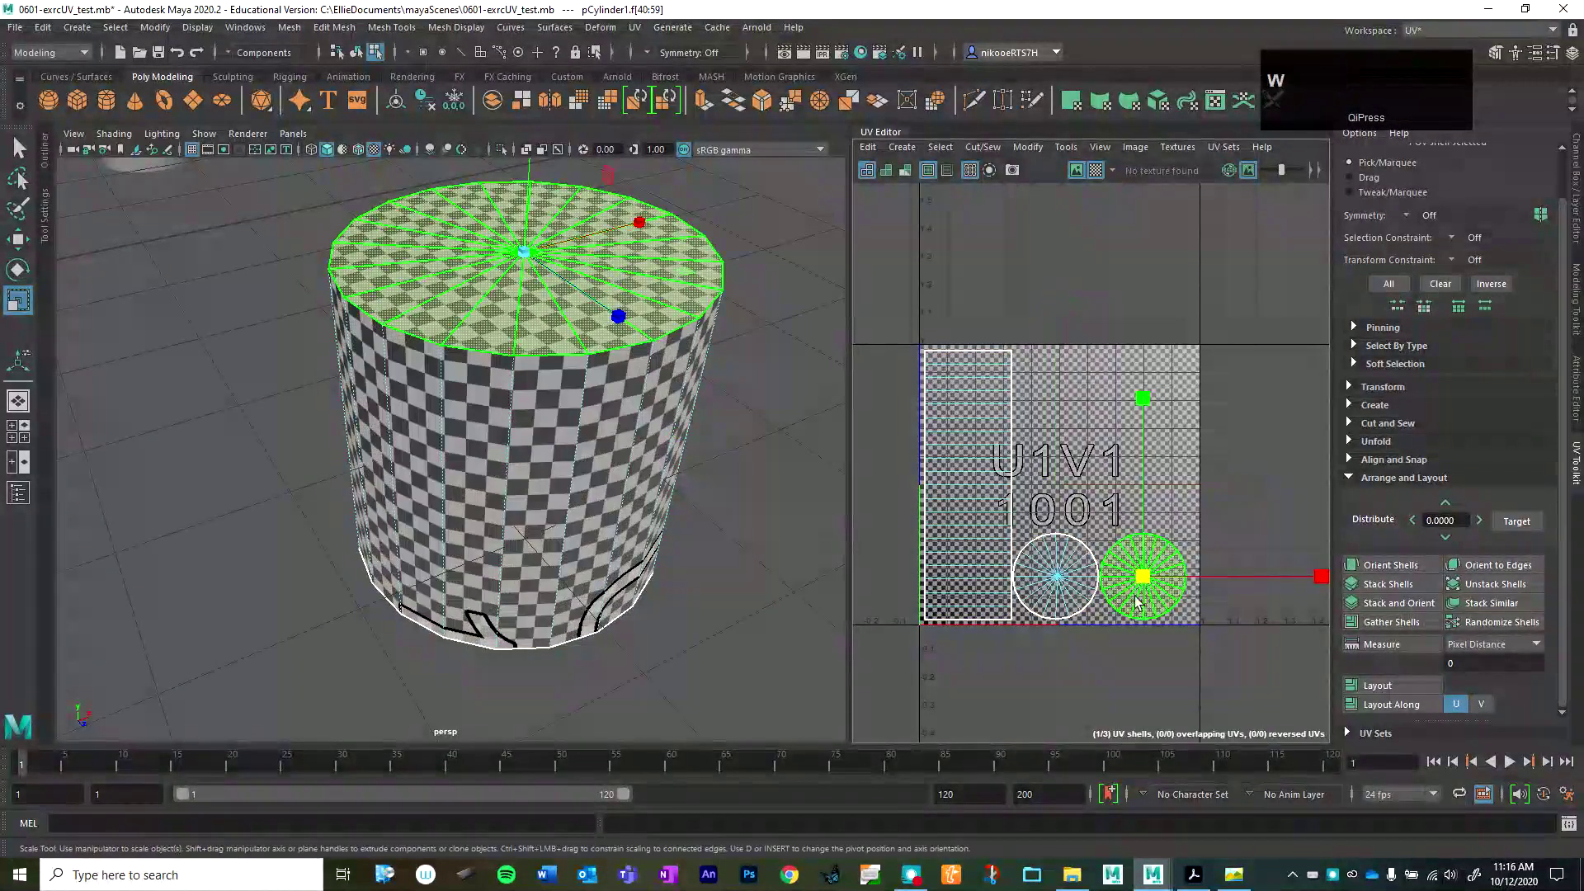
{"action": "key", "text": "w"}
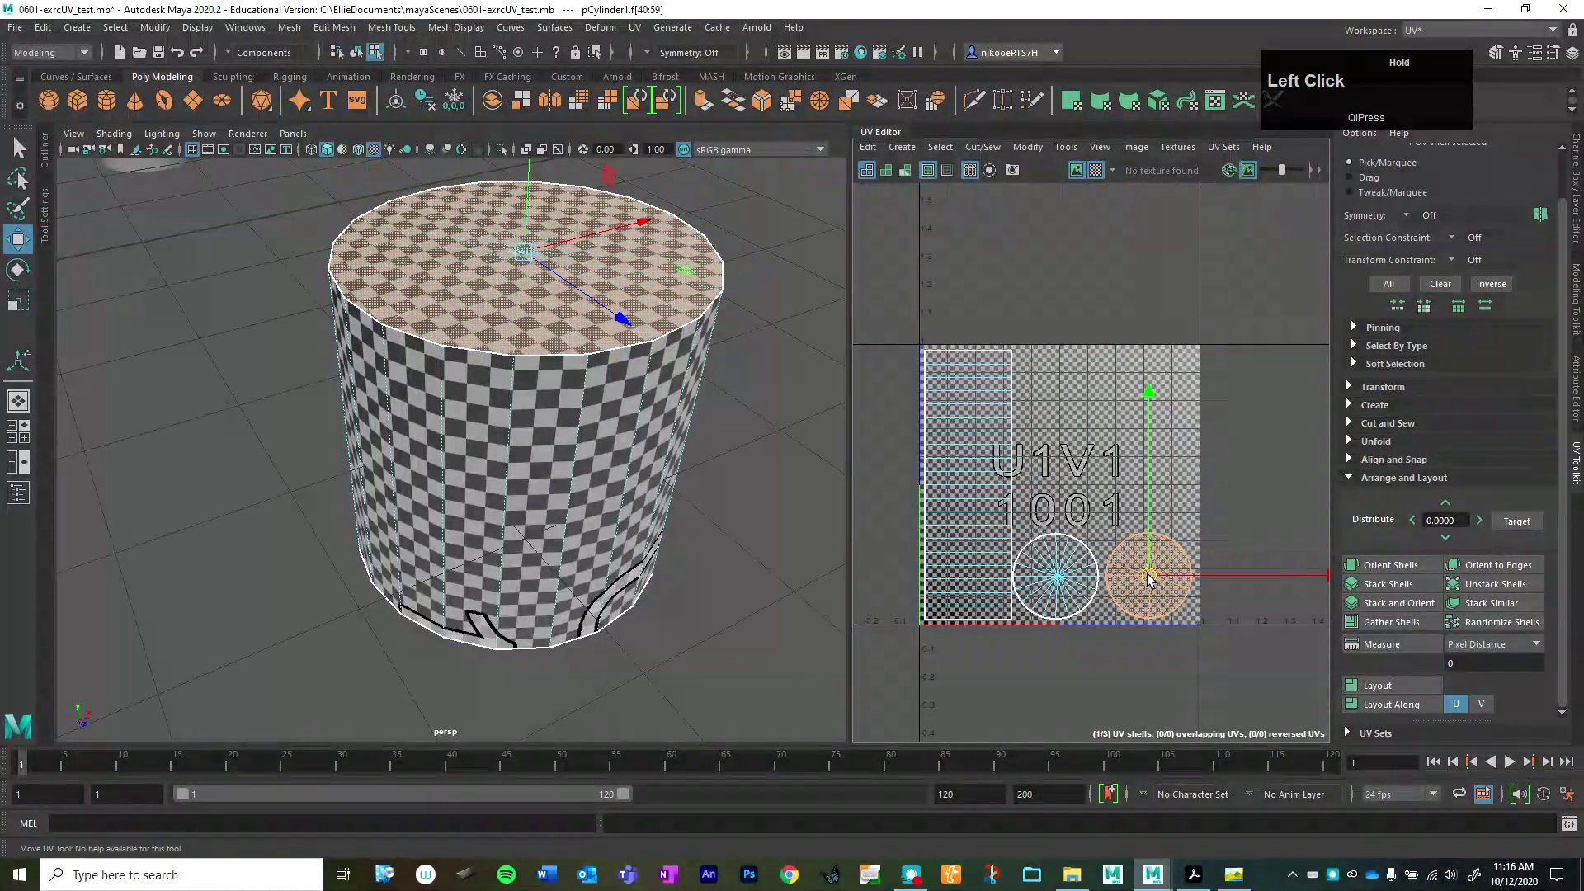
{"action": "left_click", "coordinate": [1057, 576]}
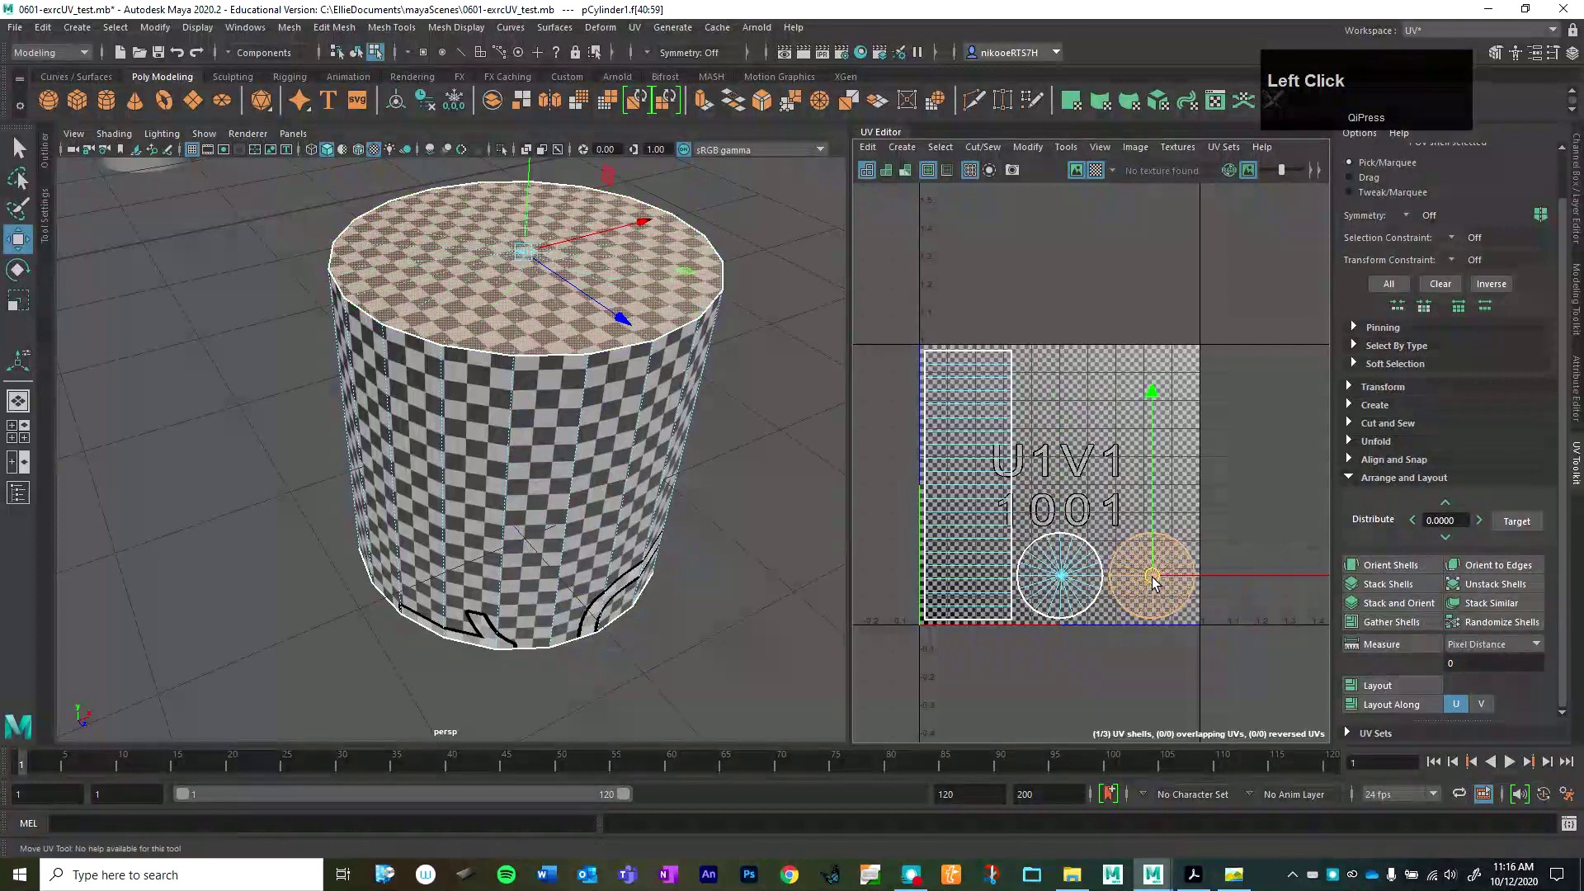
{"action": "left_click", "coordinate": [998, 600]}
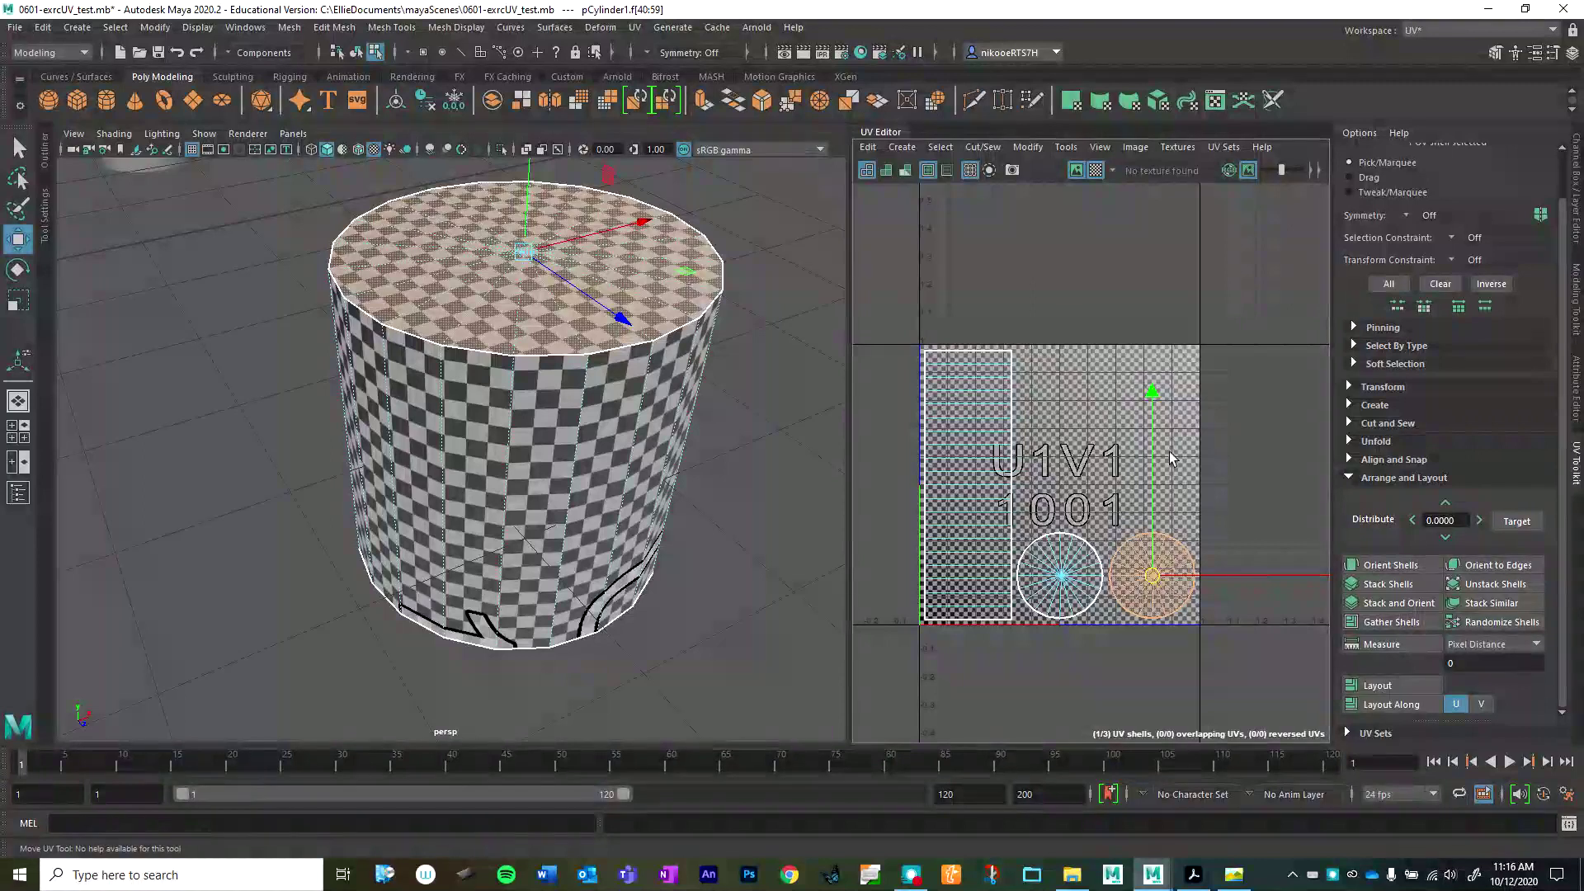
{"action": "scroll", "coordinate": [693, 525], "scroll_direction": "down", "scroll_amount": 5}
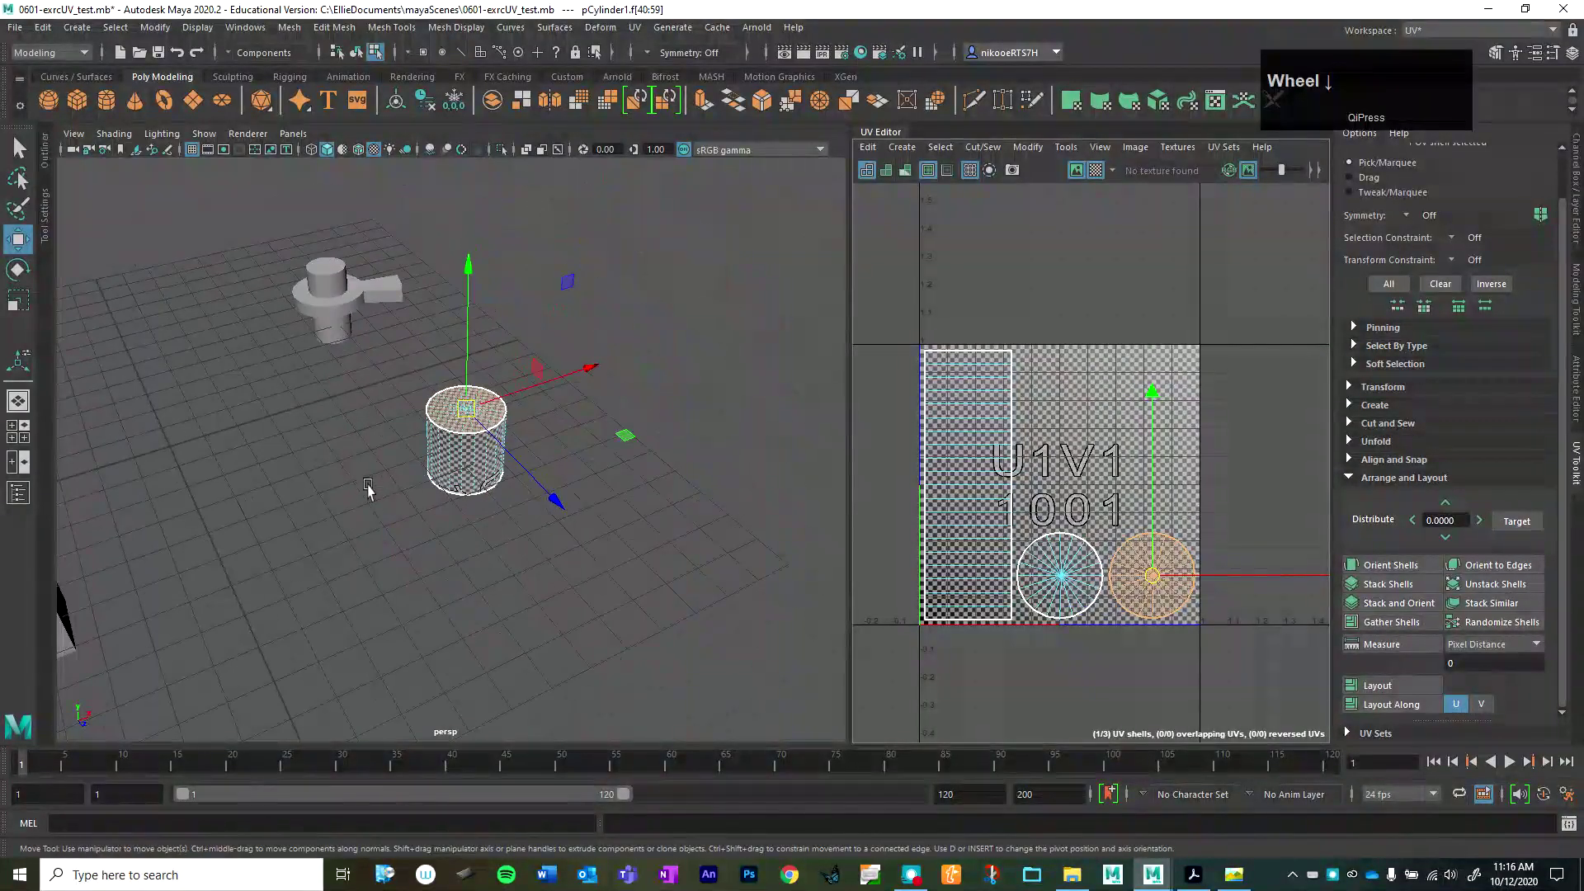
{"action": "left_click_drag", "start_coordinate": [368, 488], "coordinate": [432, 495], "text": "alt"}
{"action": "middle_click_drag", "start_coordinate": [580, 579], "coordinate": [463, 453], "text": "alt"}
{"action": "left_click_drag", "start_coordinate": [464, 454], "coordinate": [468, 408], "text": "alt"}
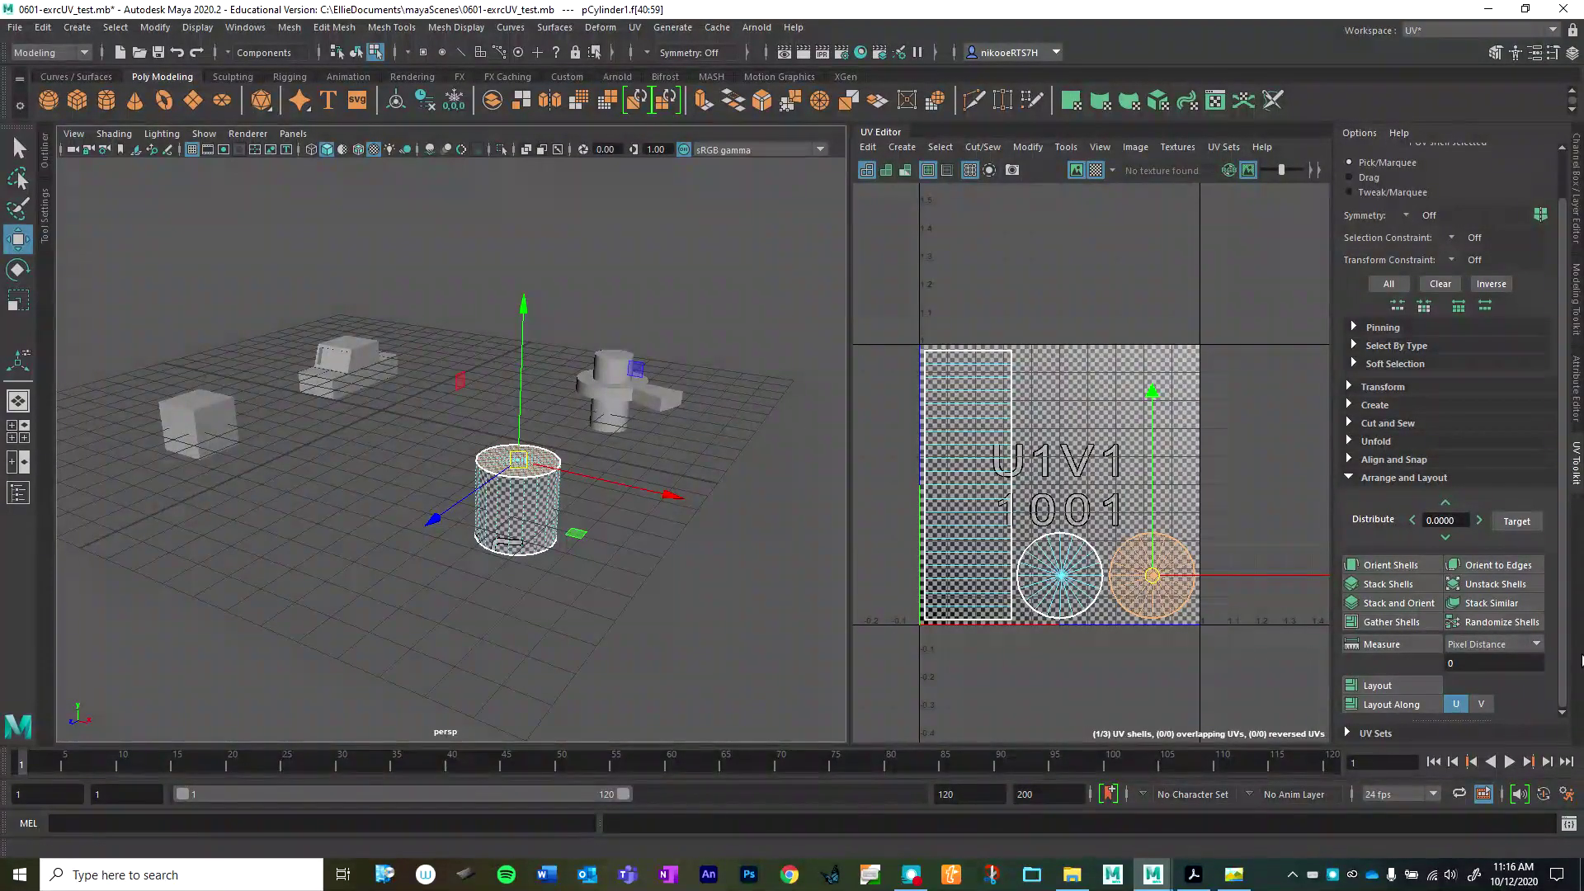
{"action": "left_click", "coordinate": [921, 881]}
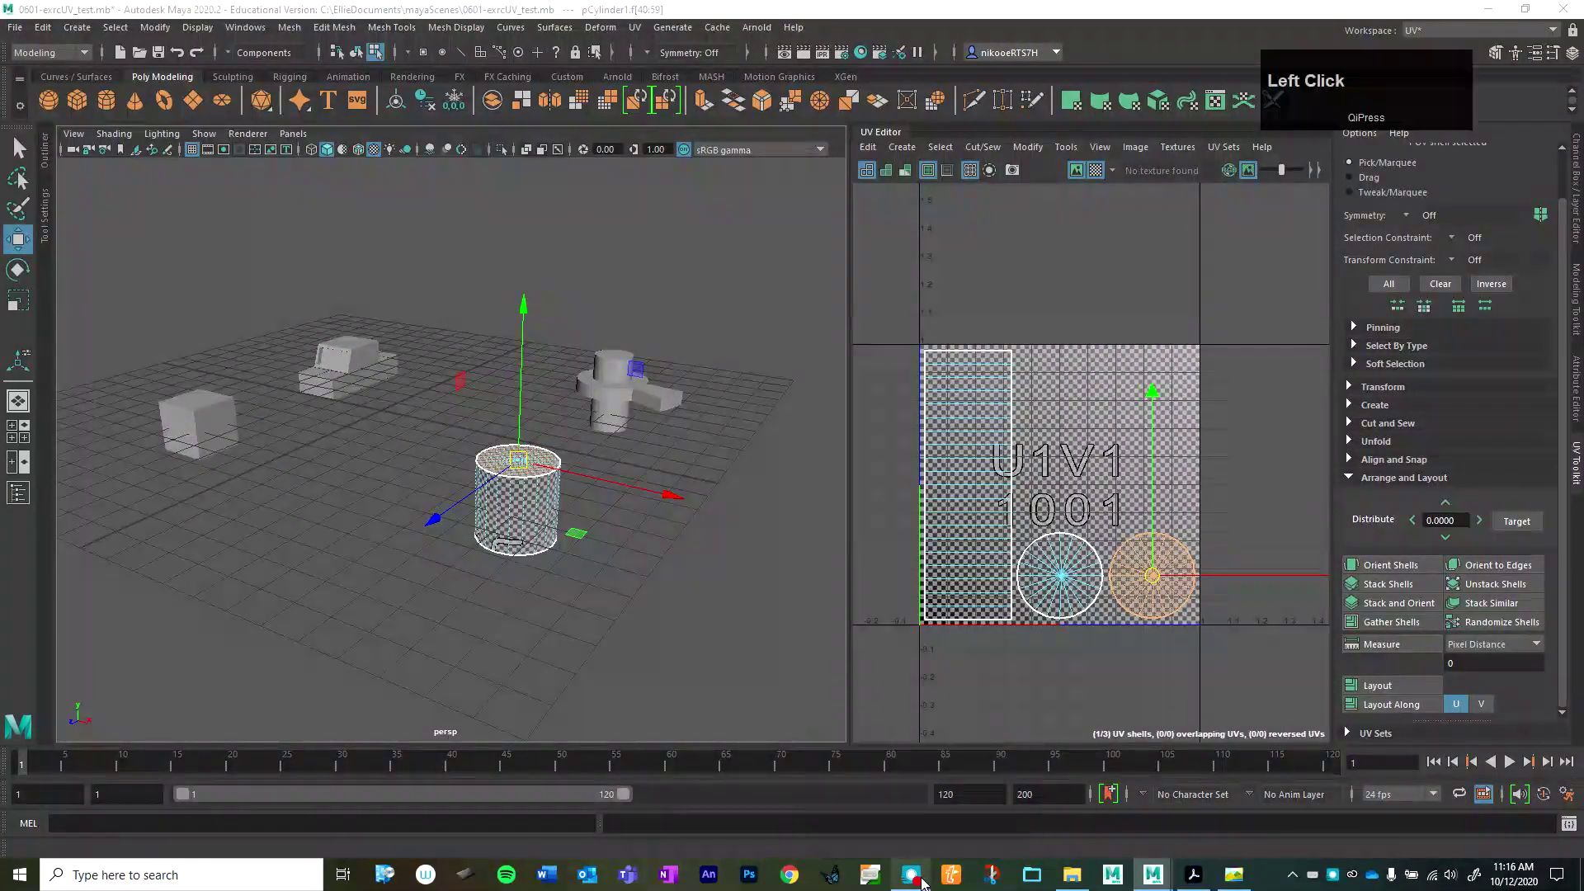